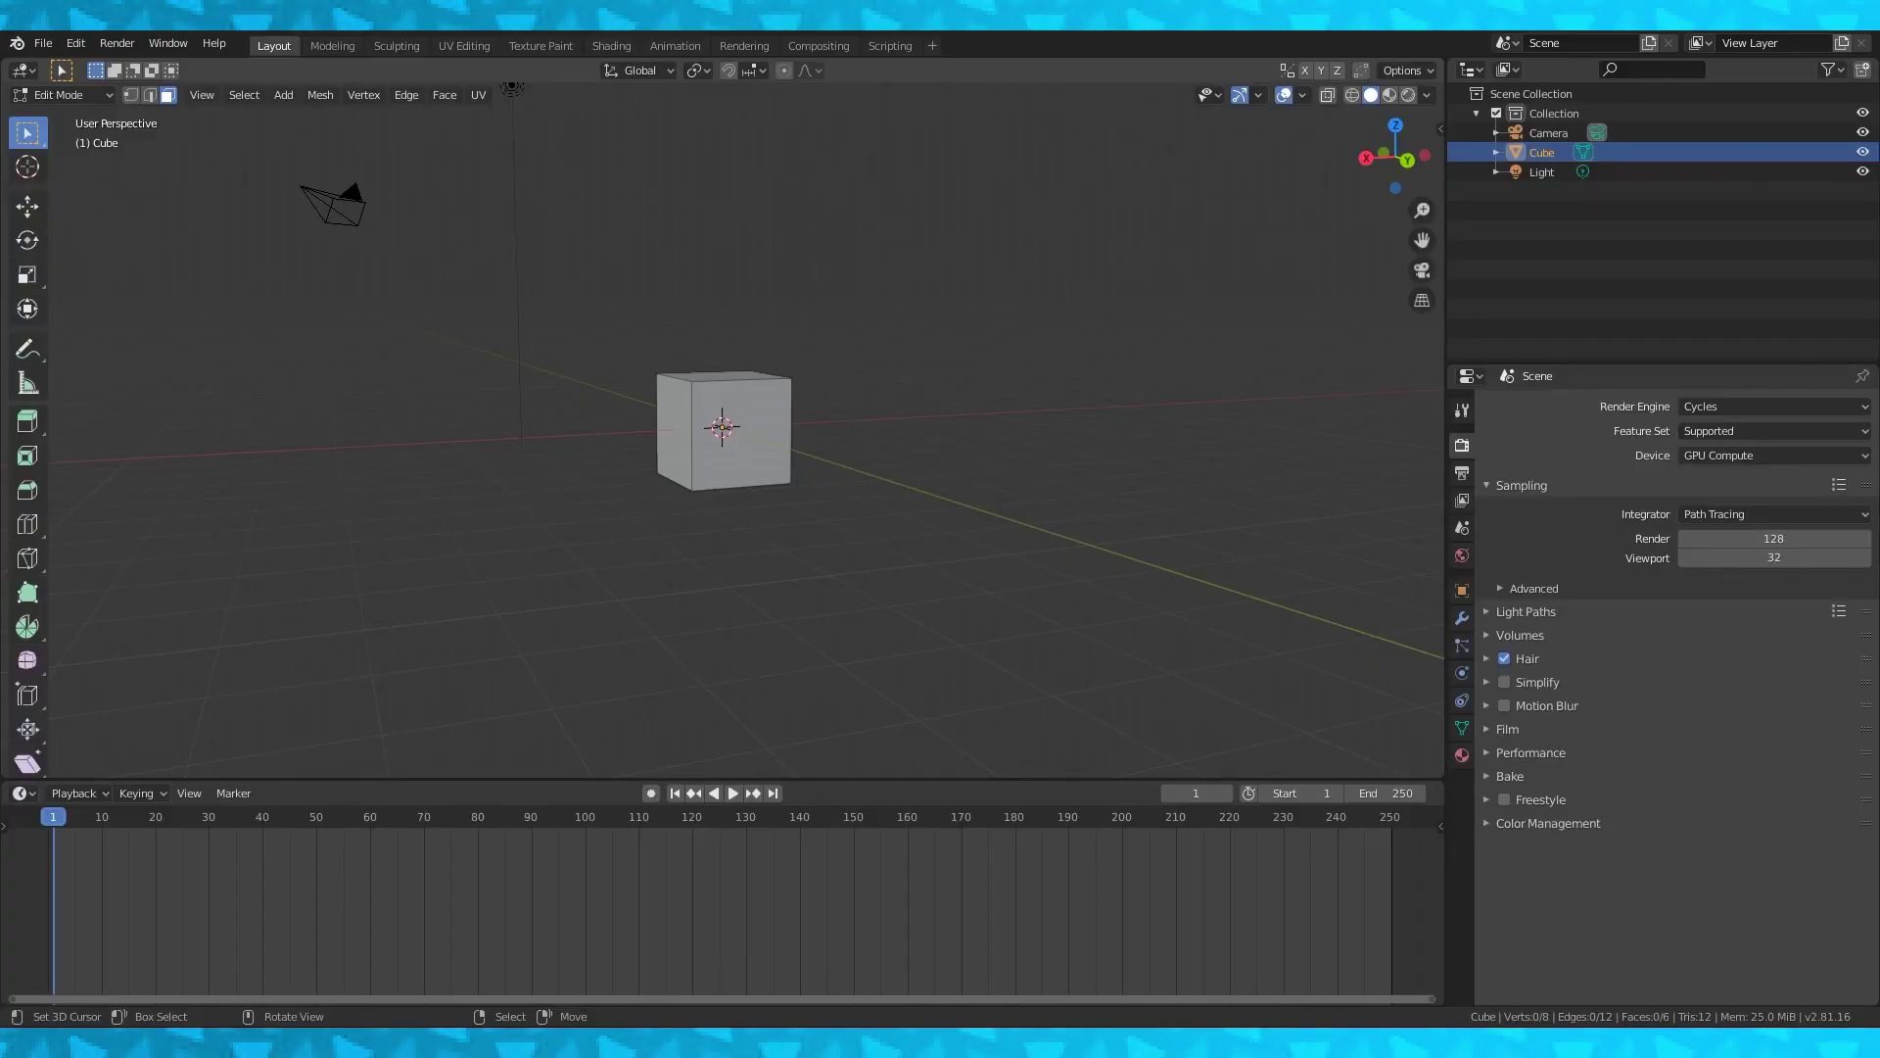
# Name the new collection in the outliner Reference.
pyautogui.doubleClick(1557, 193)
pyautogui.write('Reference')
pyautogui.press('Return')
# Add another collection to the scene and name it Character.
pyautogui.rightClick(1488, 94)
pyautogui.click(1488, 94)
pyautogui.doubleClick(1564, 213)
pyautogui.write('CHaracter')
pyautogui.press('Return')
pyautogui.rightClick(1540, 216)
pyautogui.doubleClick(1567, 212)
pyautogui.write('Character')
pyautogui.press('Return')
# Enlarge the 3D viewport by shrinking the height of the timeline area.
pyautogui.scroll(-2, 811, 365)
pyautogui.moveTo(811, 366); pyautogui.dragTo(896, 473, button='middle')
pyautogui.press('KP_1')
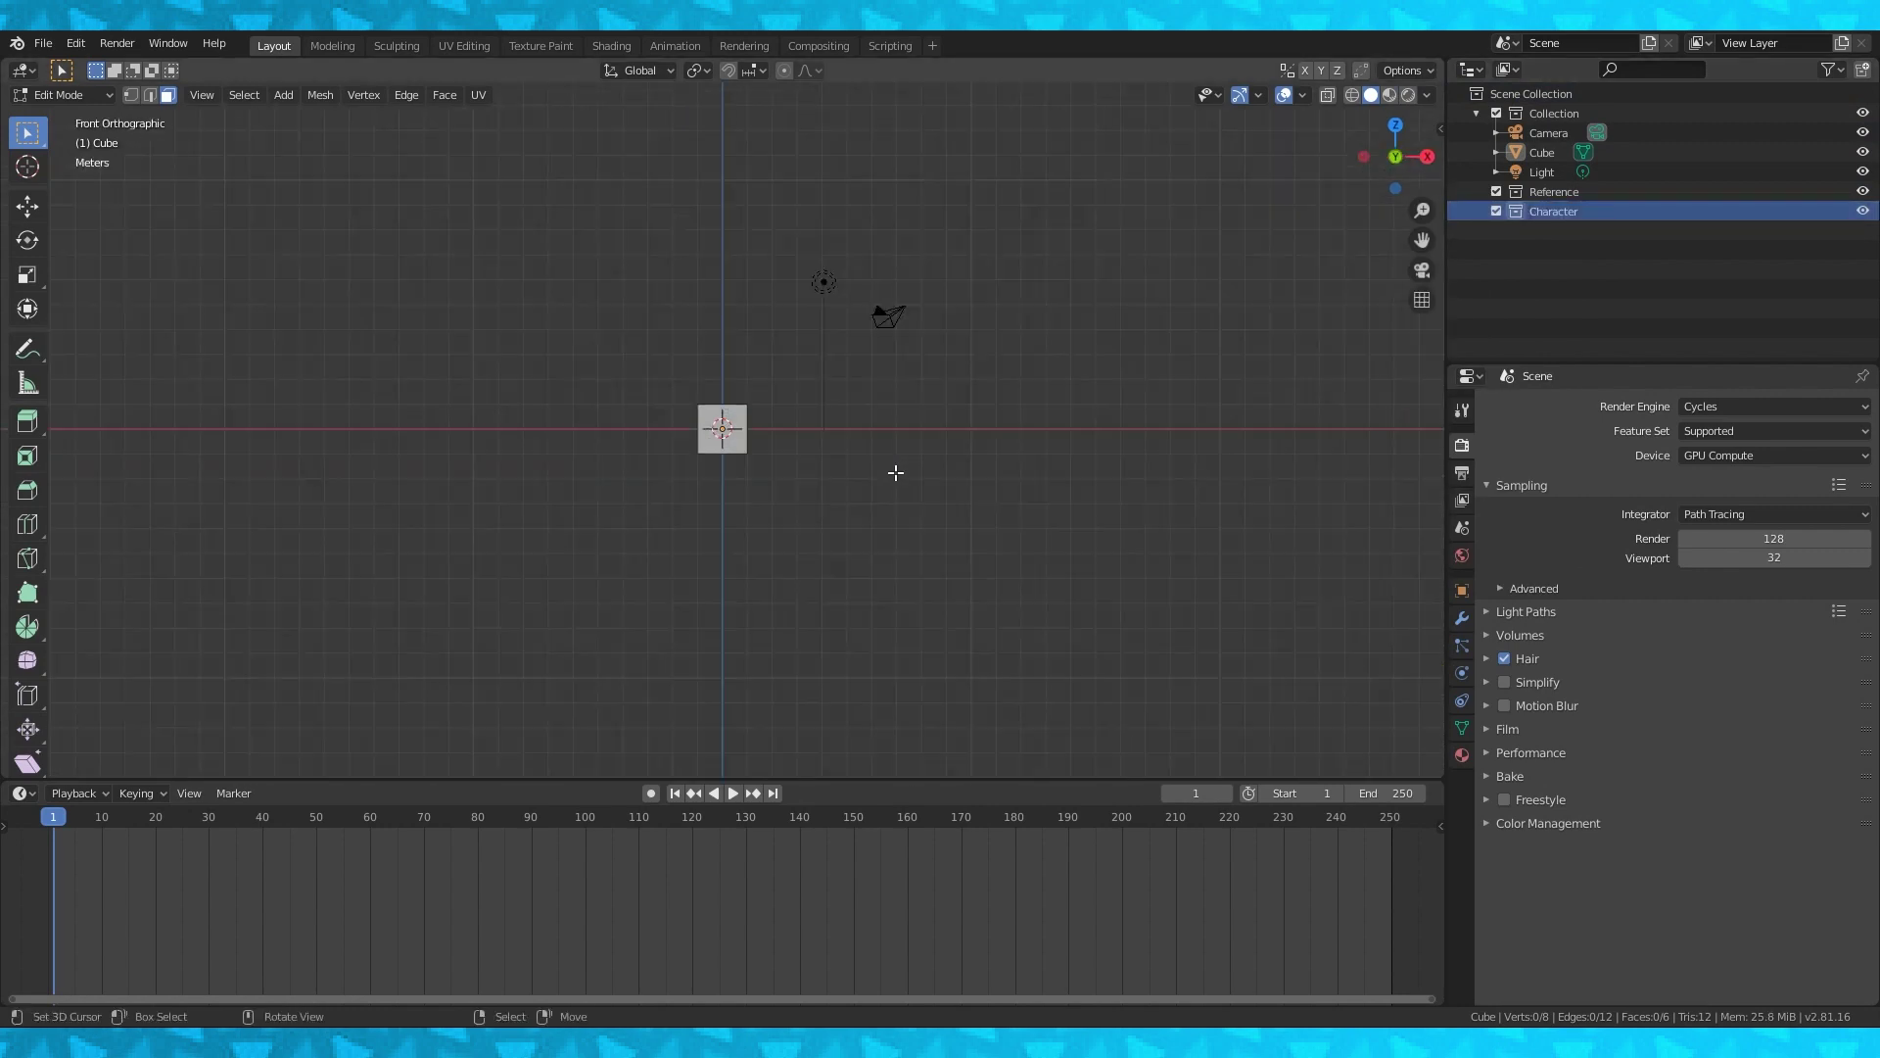
pyautogui.scroll(3, 895, 472)
pyautogui.keyDown('shift'); pyautogui.moveTo(832, 407); pyautogui.dragTo(946, 441, button='middle'); pyautogui.keyUp('shift')
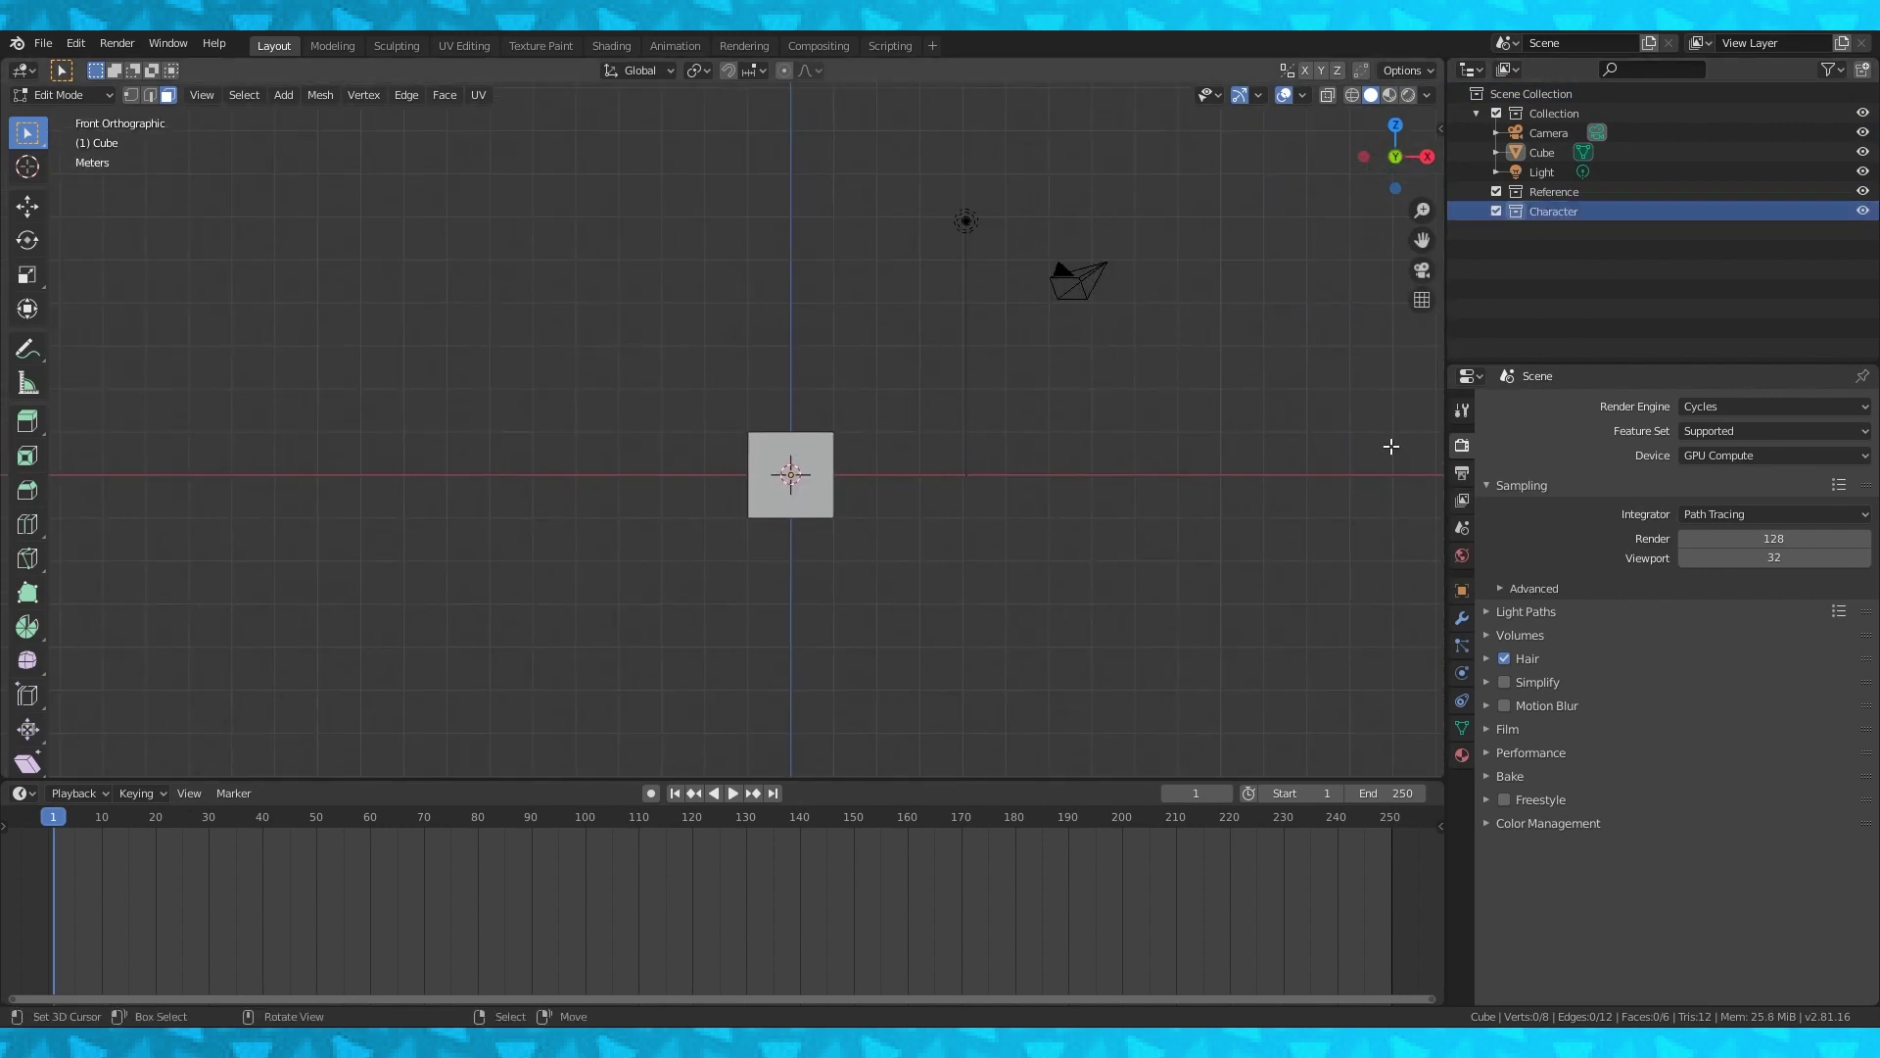
pyautogui.press('n')
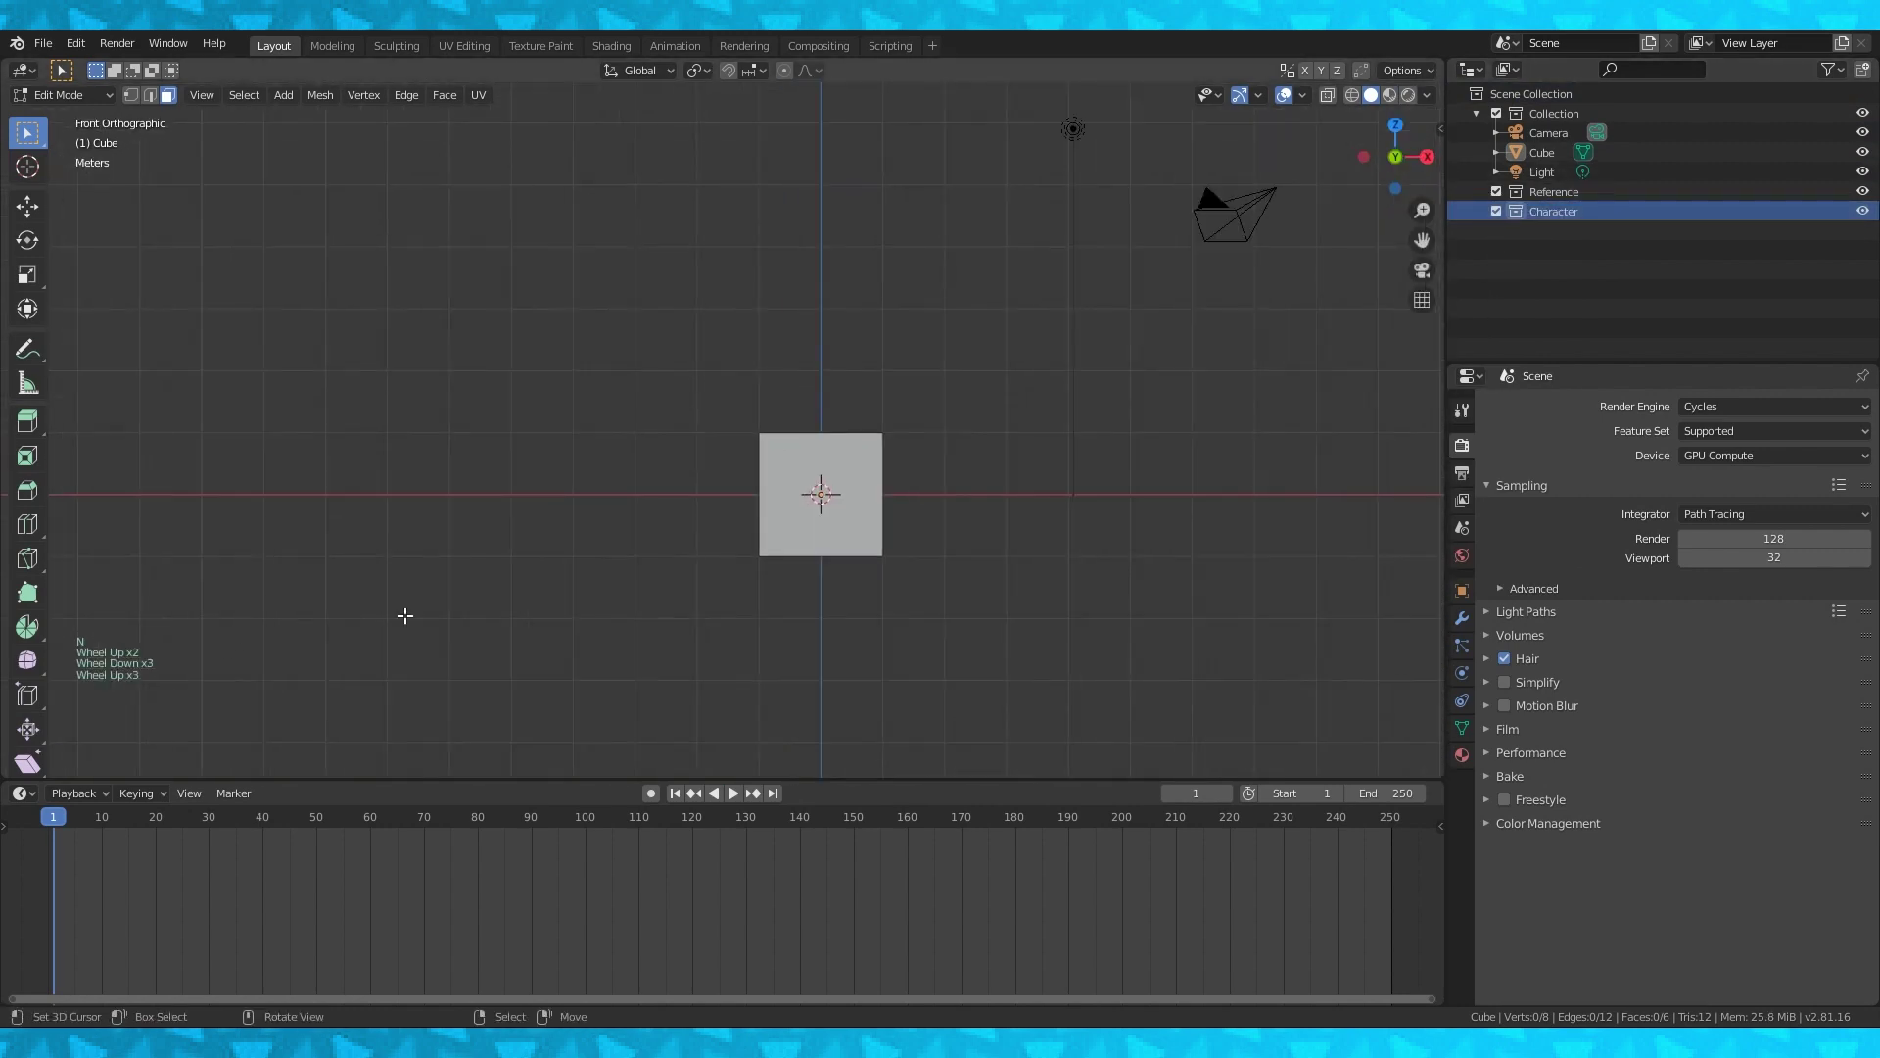
pyautogui.keyDown('shift'); pyautogui.moveTo(405, 617); pyautogui.dragTo(307, 501, button='middle'); pyautogui.keyUp('shift')
pyautogui.moveTo(868, 781); pyautogui.dragTo(869, 839)
pyautogui.keyDown('shift'); pyautogui.moveTo(933, 441); pyautogui.dragTo(948, 540, button='middle'); pyautogui.keyUp('shift')
# In Object Mode and front view, add the character's front drawing as a reference image in the Reference collection.
pyautogui.click(1555, 192)
pyautogui.press('KP_1')
pyautogui.hotkey('shift', 'a')
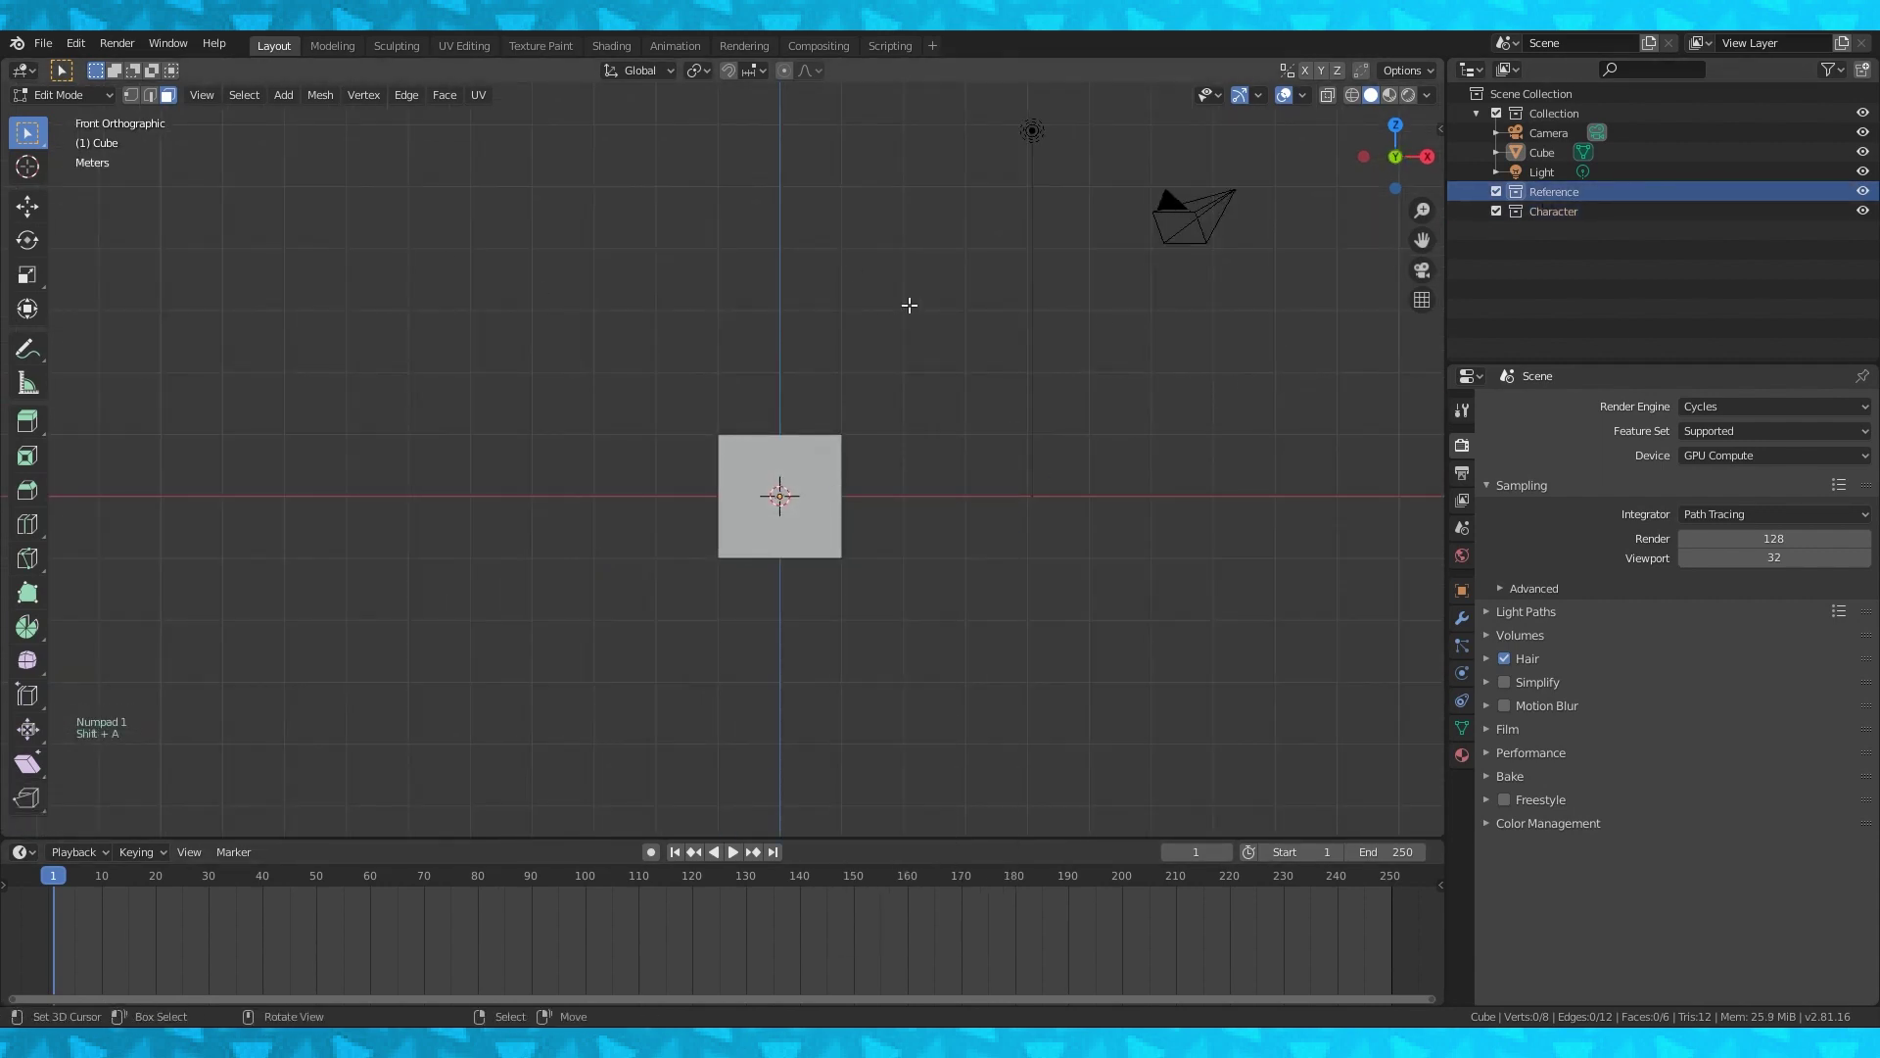
pyautogui.press('Tab')
pyautogui.hotkey('shift', 'a')
pyautogui.moveTo(893, 632)
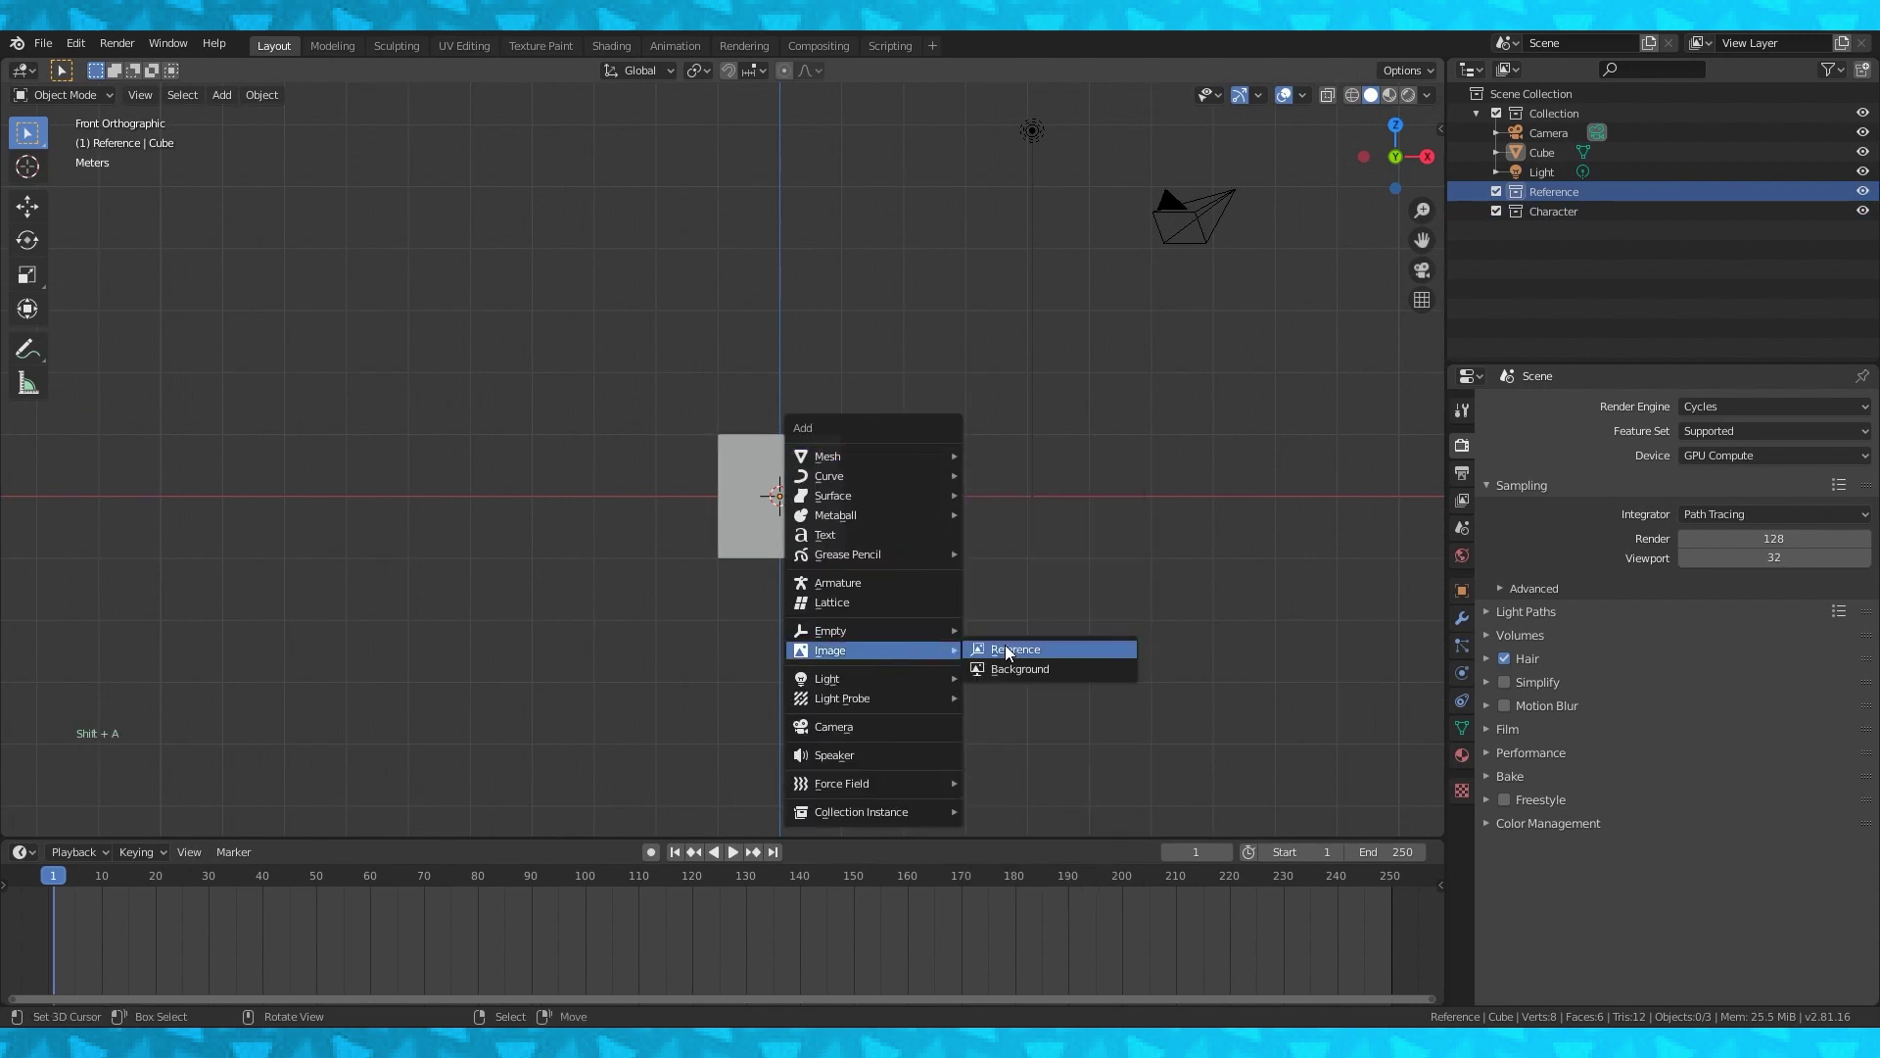
pyautogui.click(1009, 650)
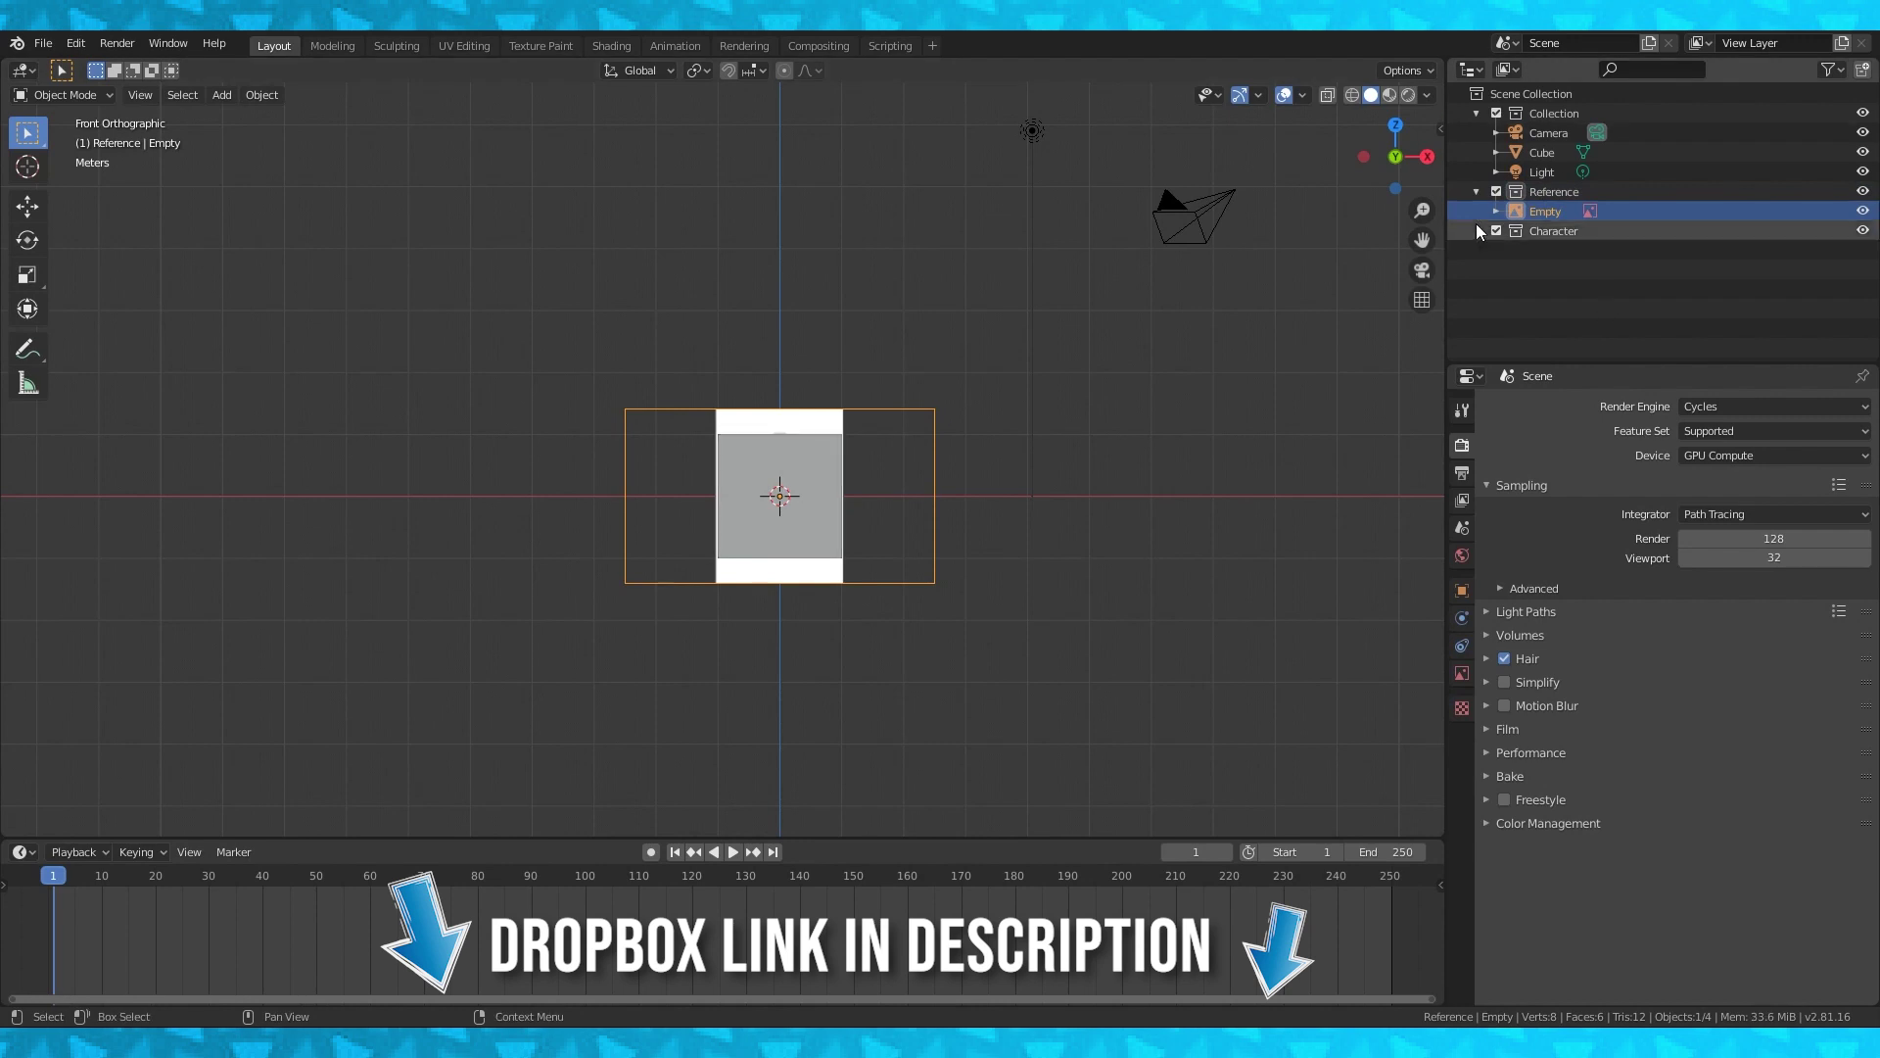
# Move the cube into the Character collection and hide it in the viewport.
pyautogui.moveTo(1543, 149); pyautogui.dragTo(1555, 231)
pyautogui.click(1863, 230)
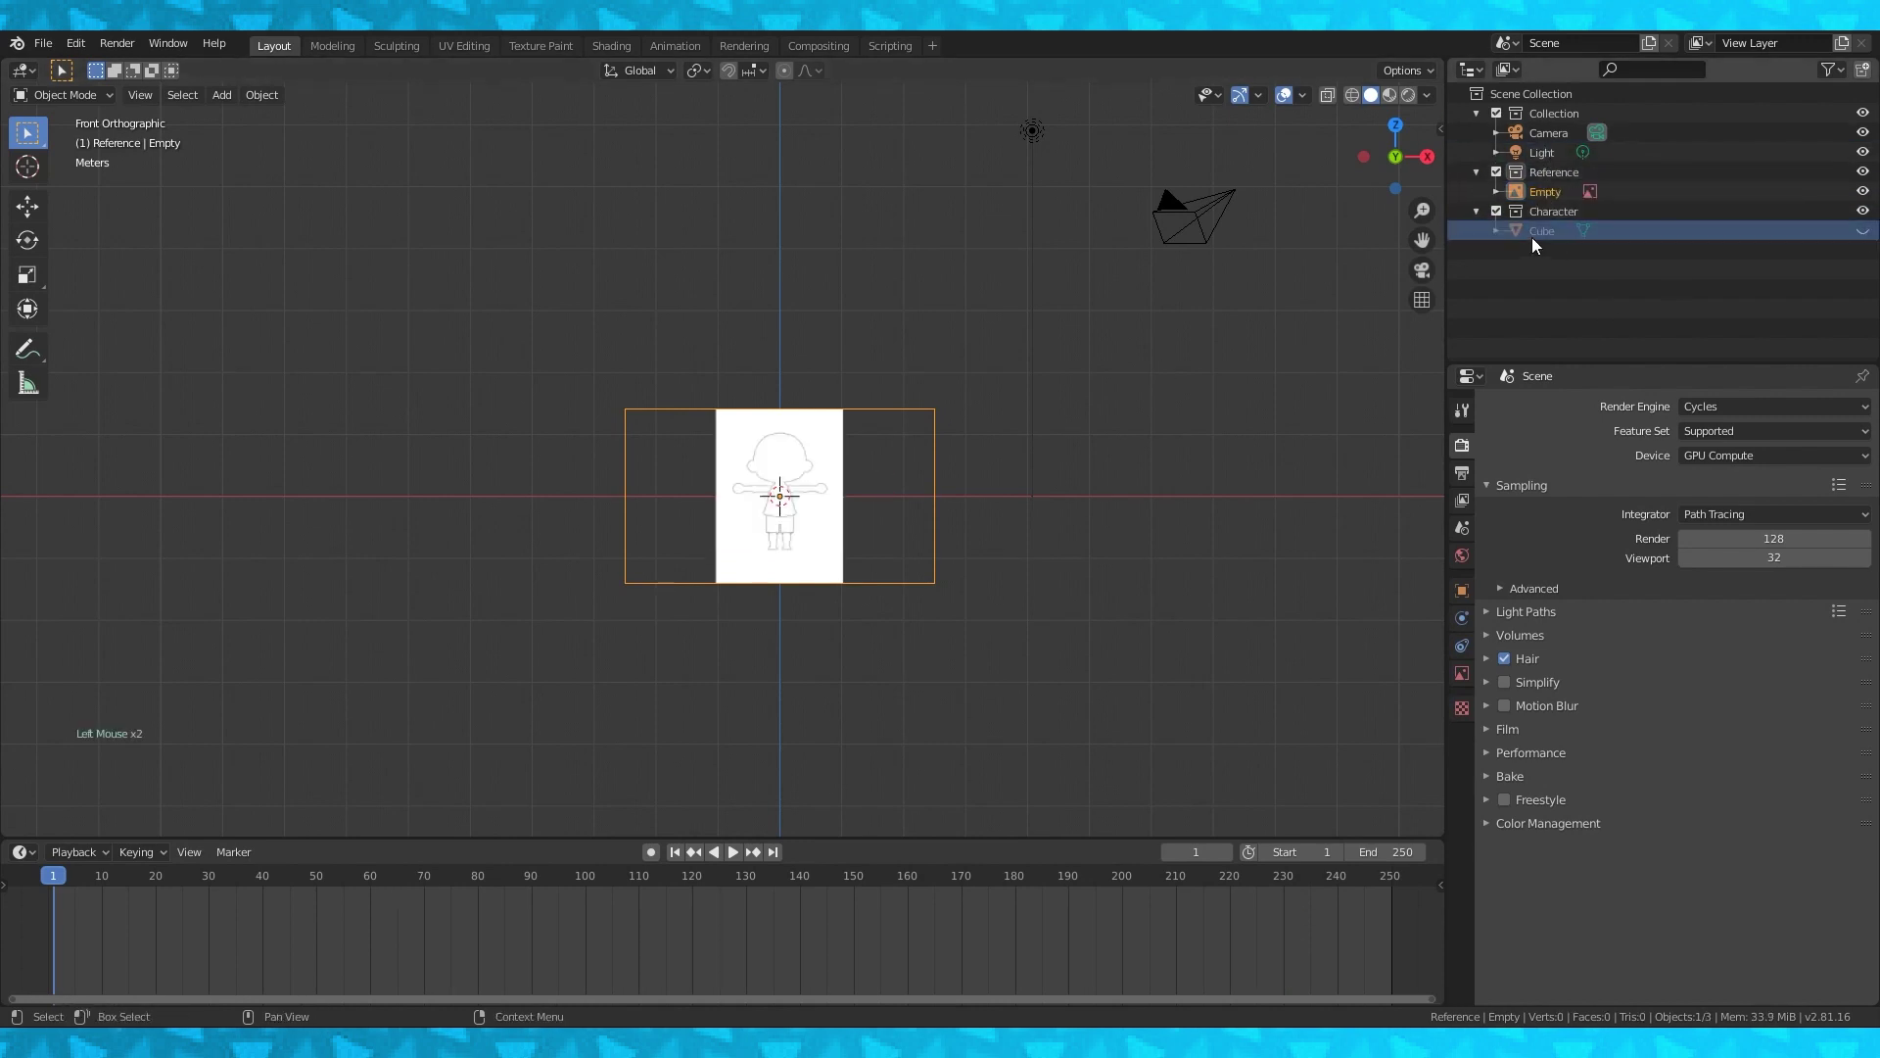
# Rename the reference image in the Reference collection as Front.
pyautogui.doubleClick(1545, 192)
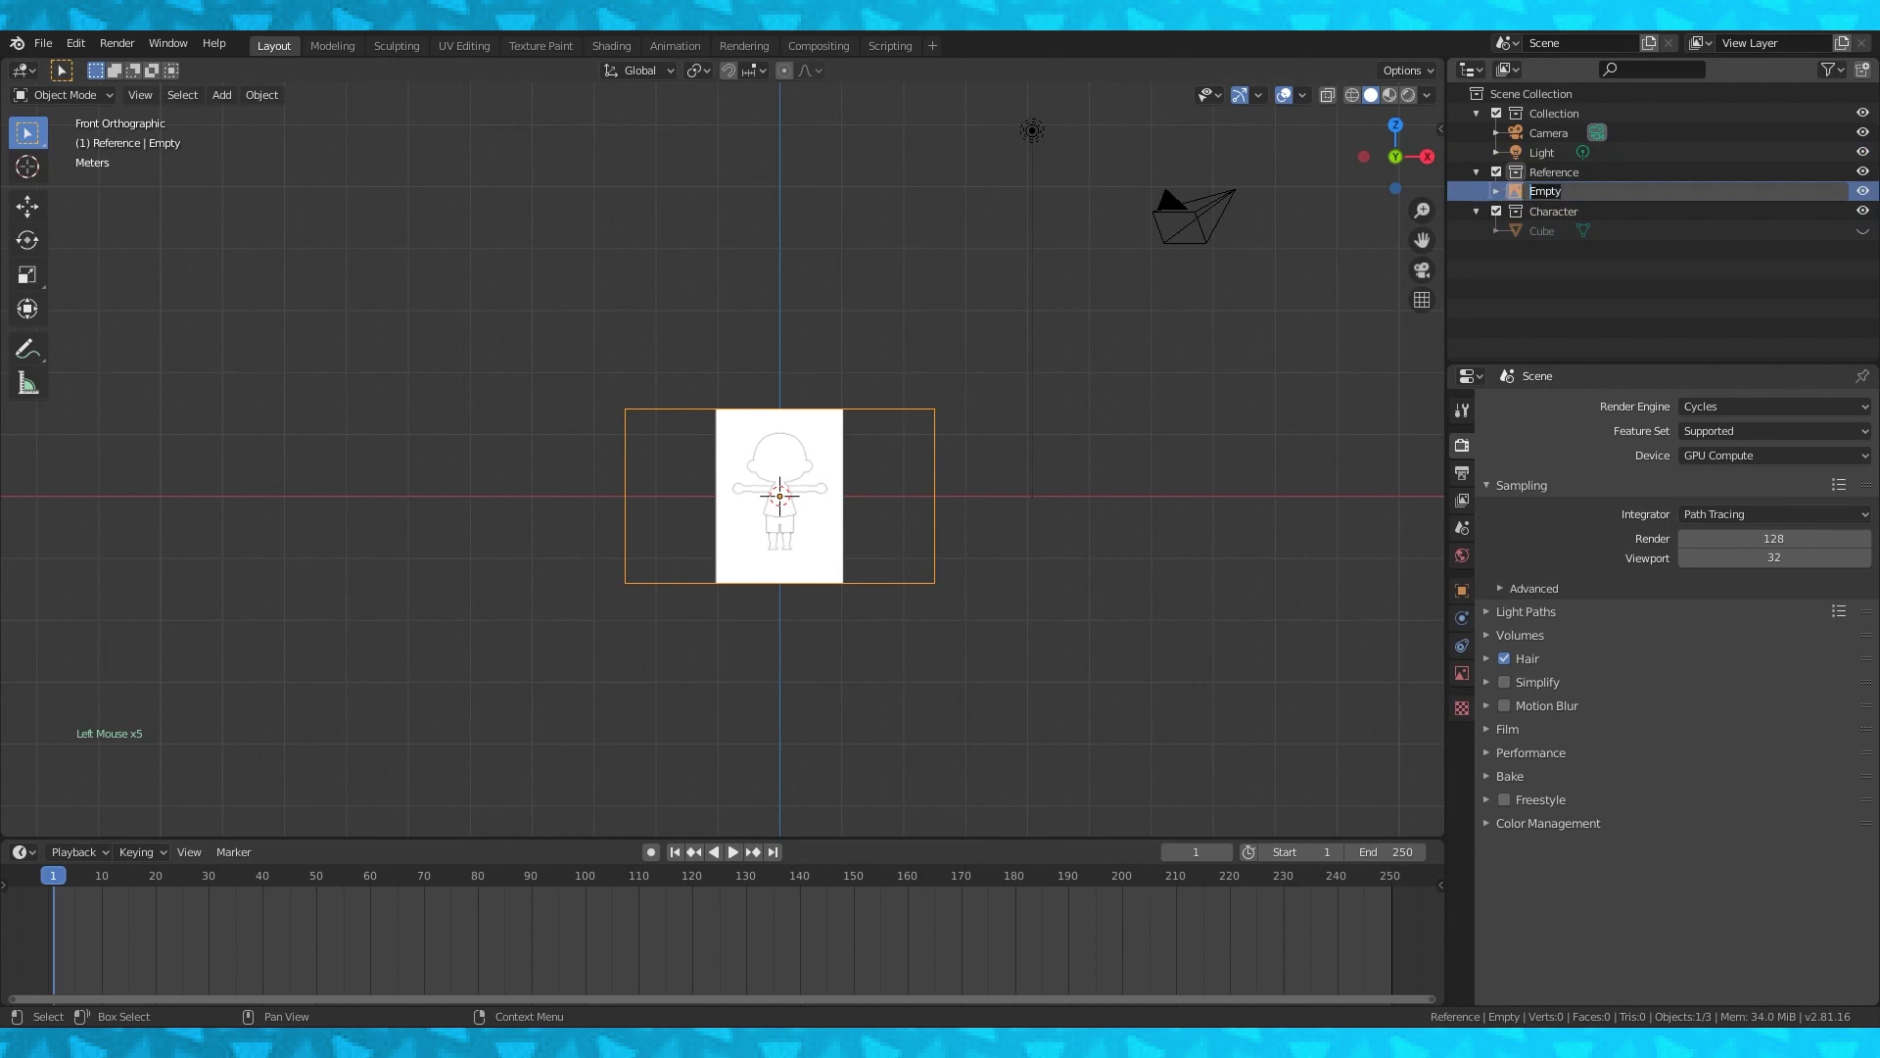
pyautogui.write('Front')
pyautogui.press('Return')
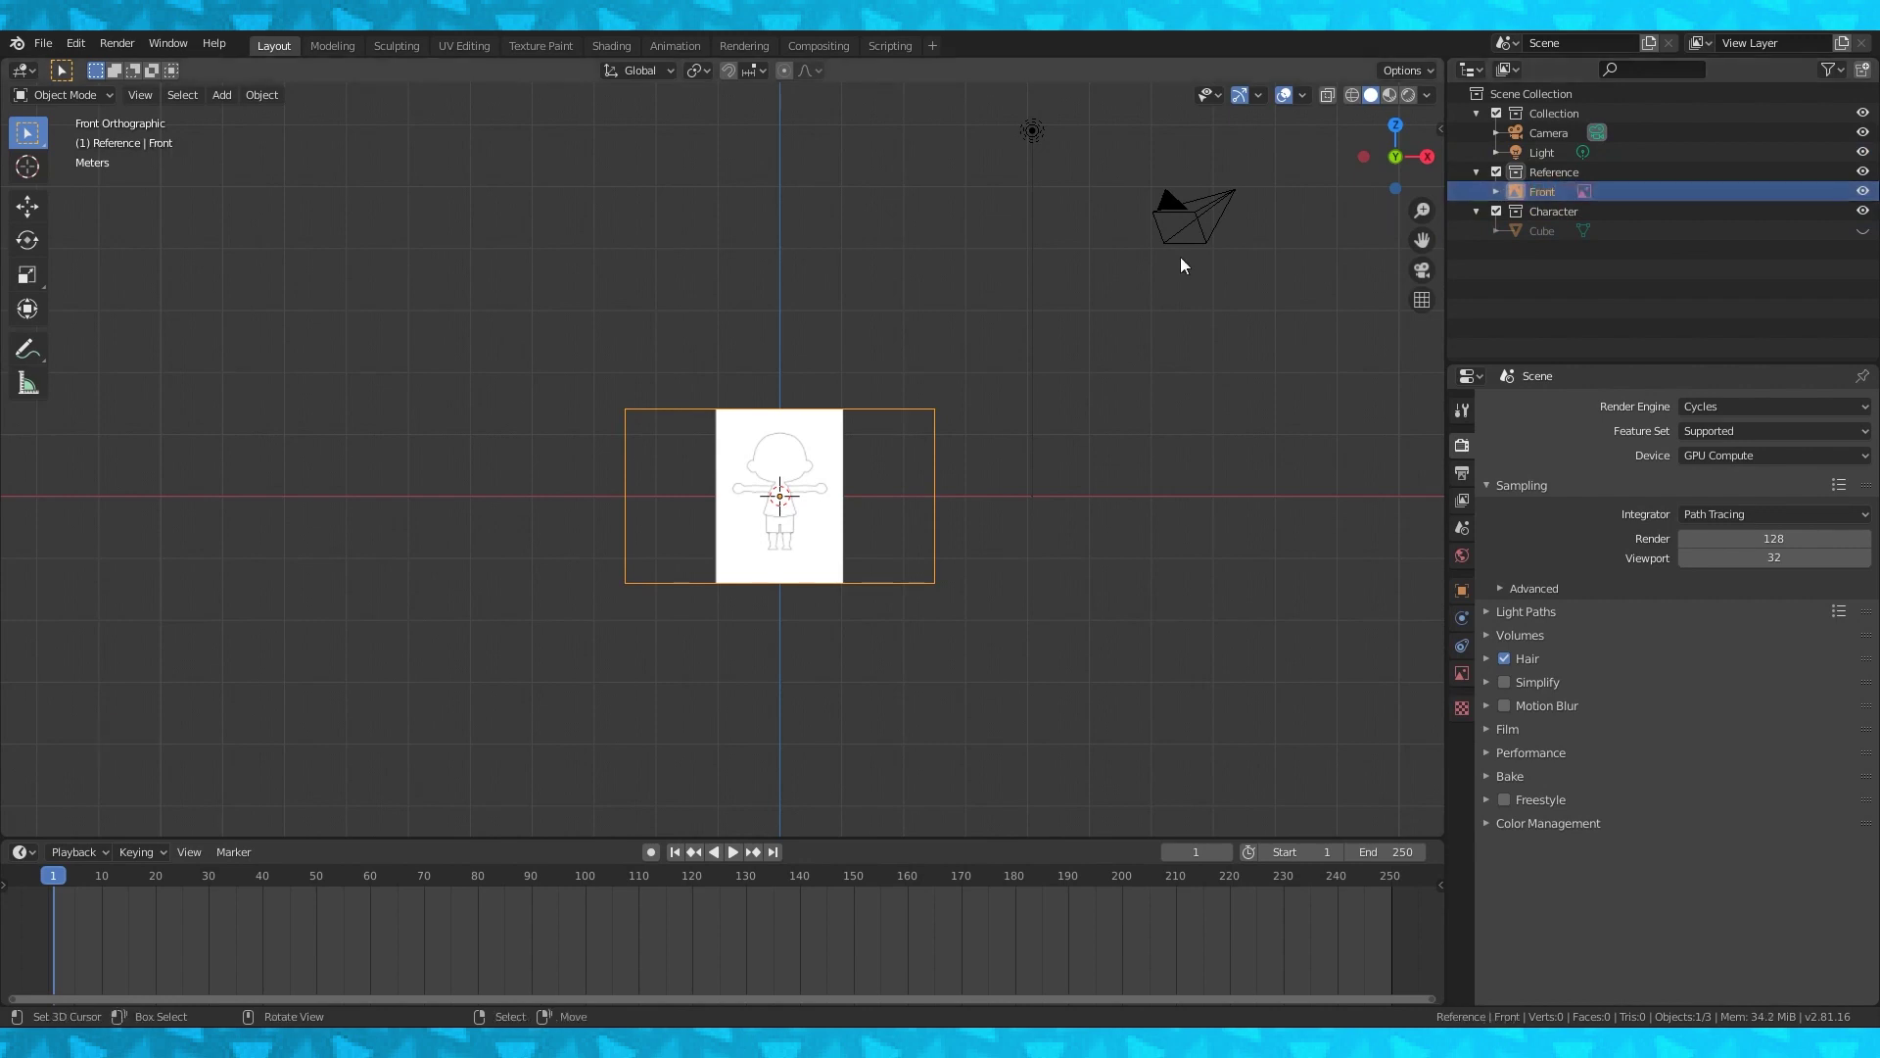
# Add the character's side drawing as a reference image aligned to the right orthographic view.
pyautogui.press('KP_3')
pyautogui.scroll(2, 842, 514)
pyautogui.hotkey('shift', 'a')
pyautogui.moveTo(842, 514)
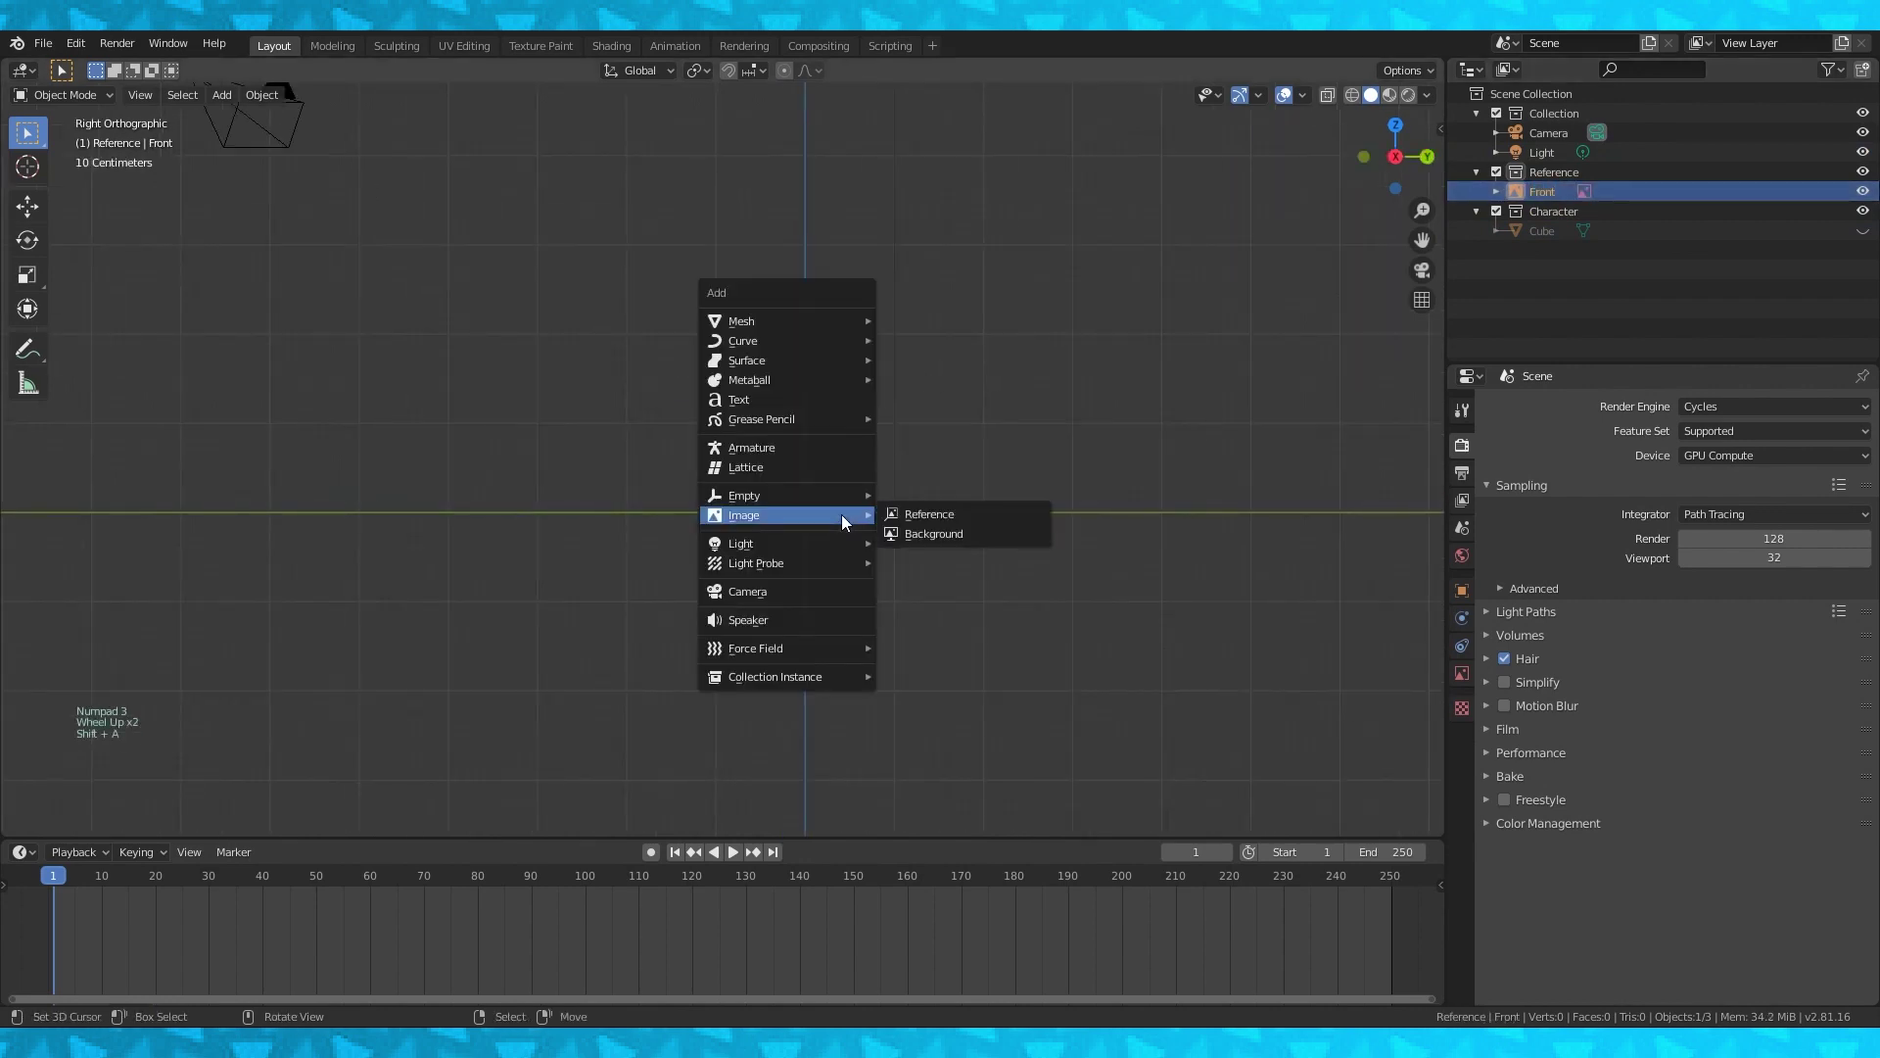
pyautogui.click(972, 513)
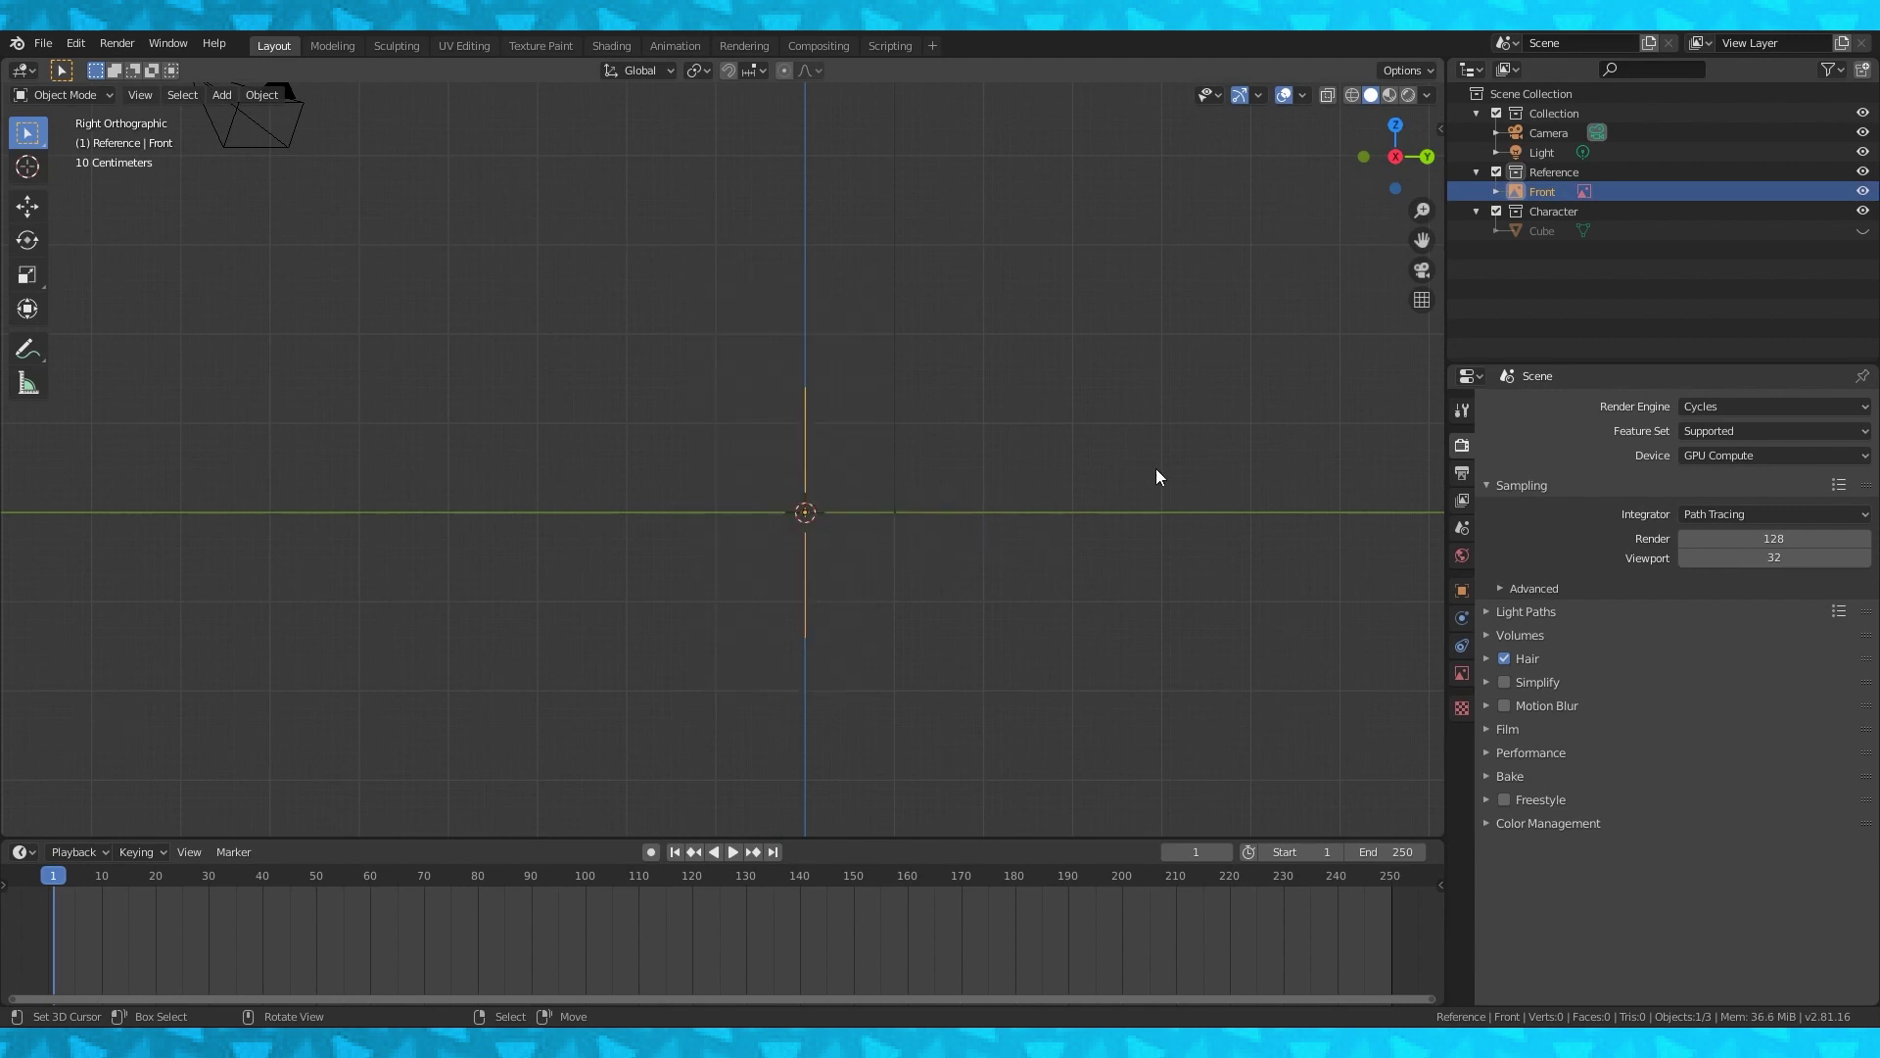
# Rename the new side-view reference image as Side.
pyautogui.moveTo(1071, 639); pyautogui.dragTo(1107, 548, button='middle')
pyautogui.doubleClick(1545, 191)
pyautogui.write('Side')
pyautogui.press('Return')
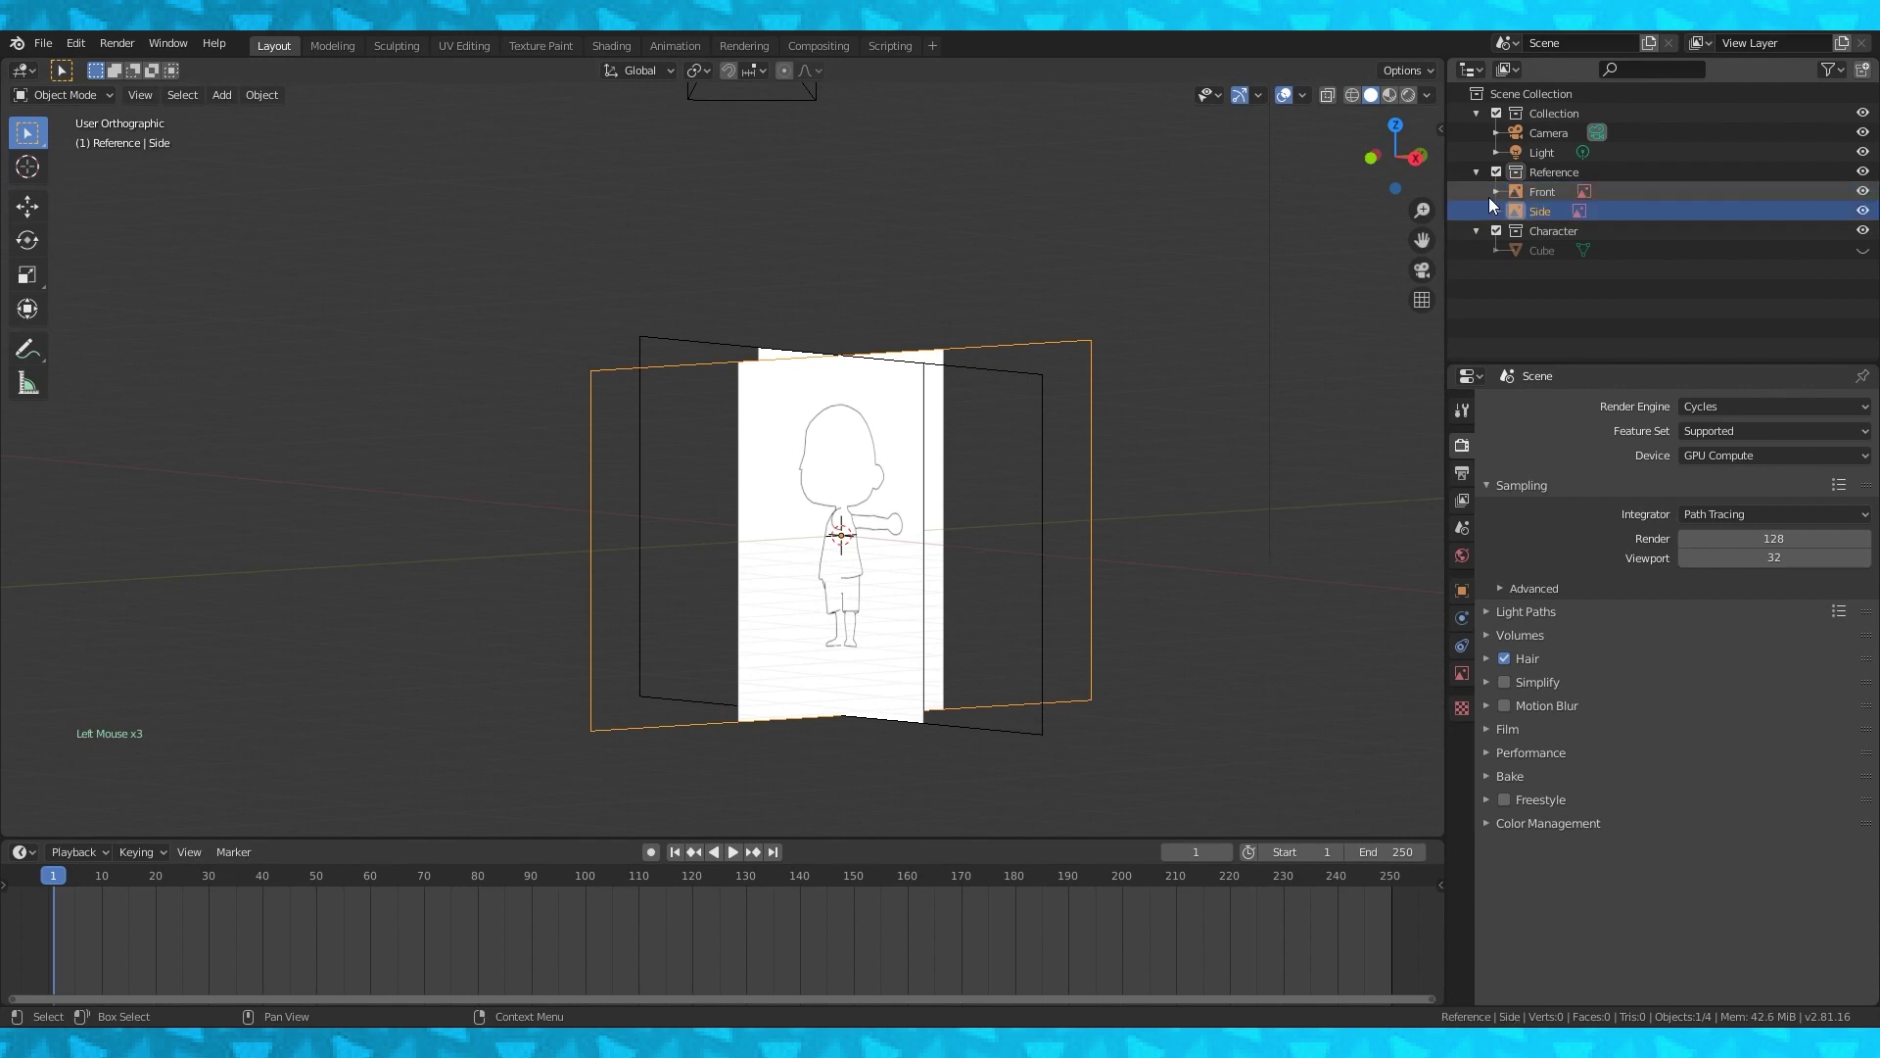
# Add the character's top drawing as a reference image in top view and rotate it 180 degrees.
pyautogui.press('KP_7')
pyautogui.hotkey('shift', 'a')
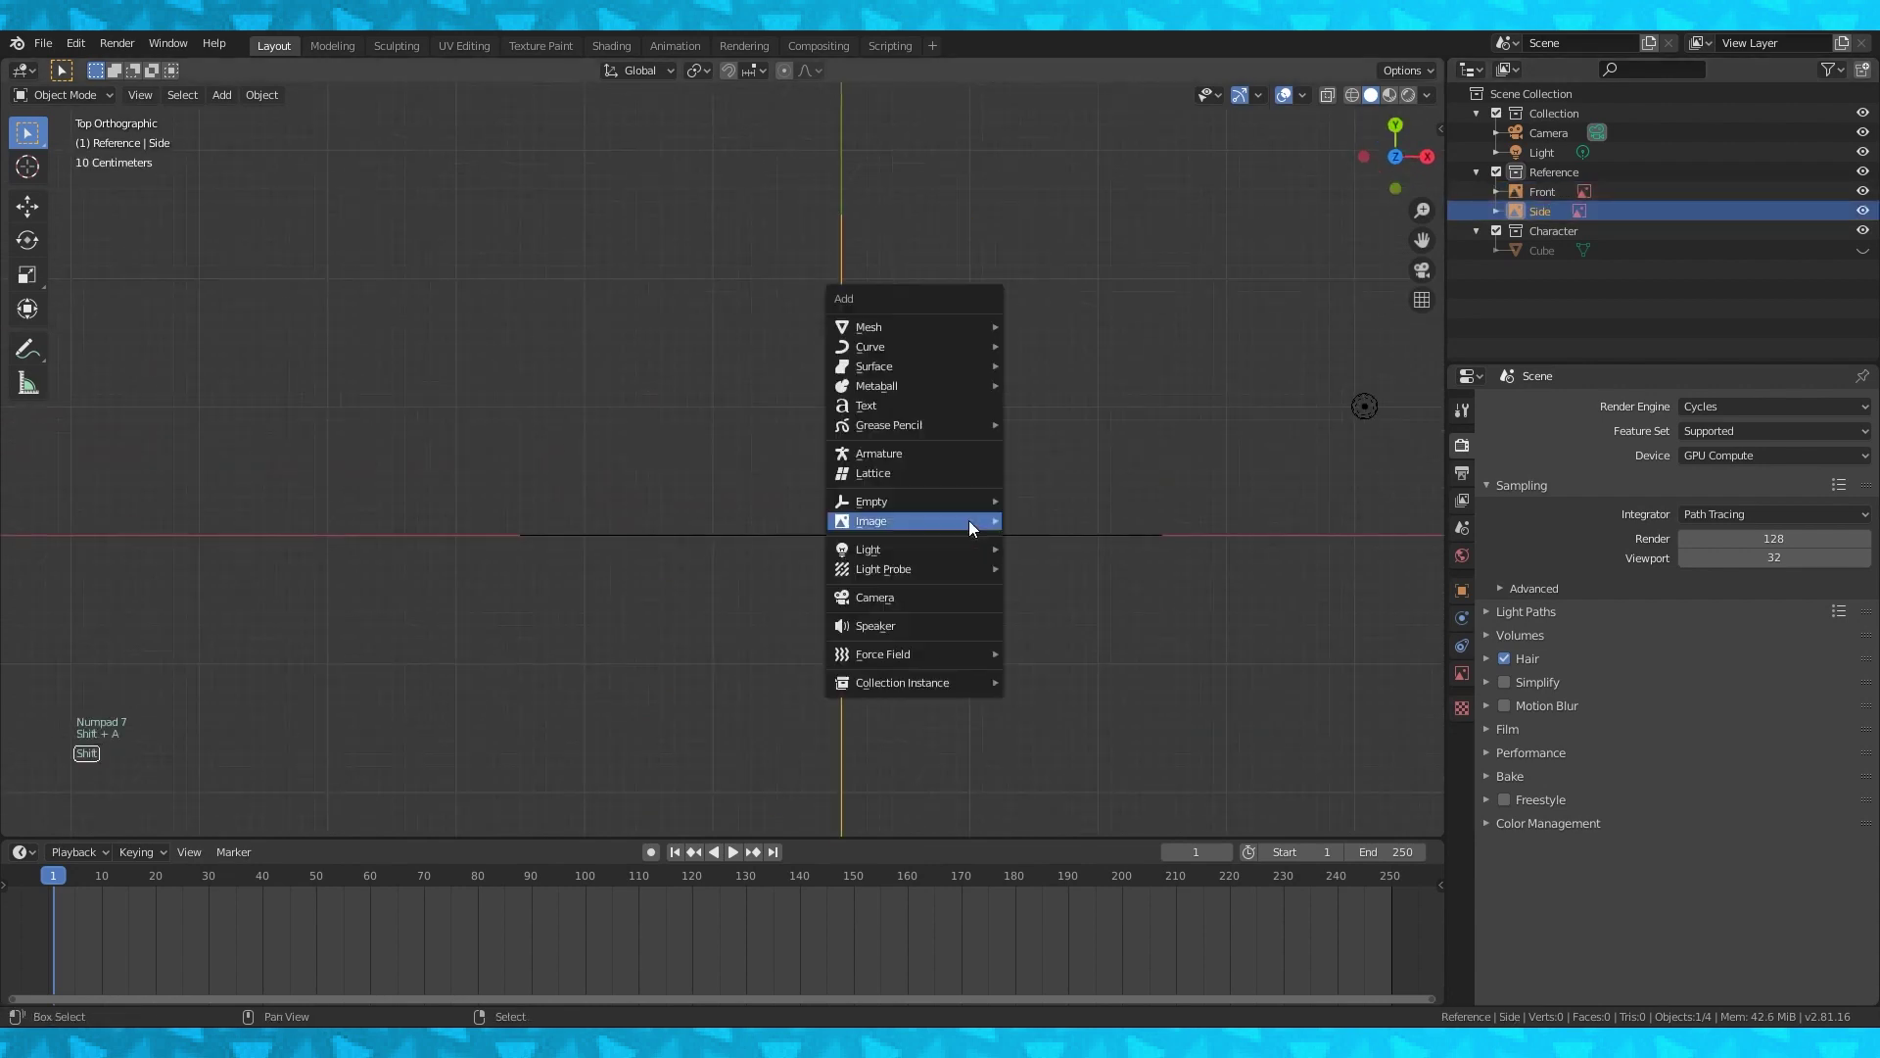
pyautogui.click(1063, 521)
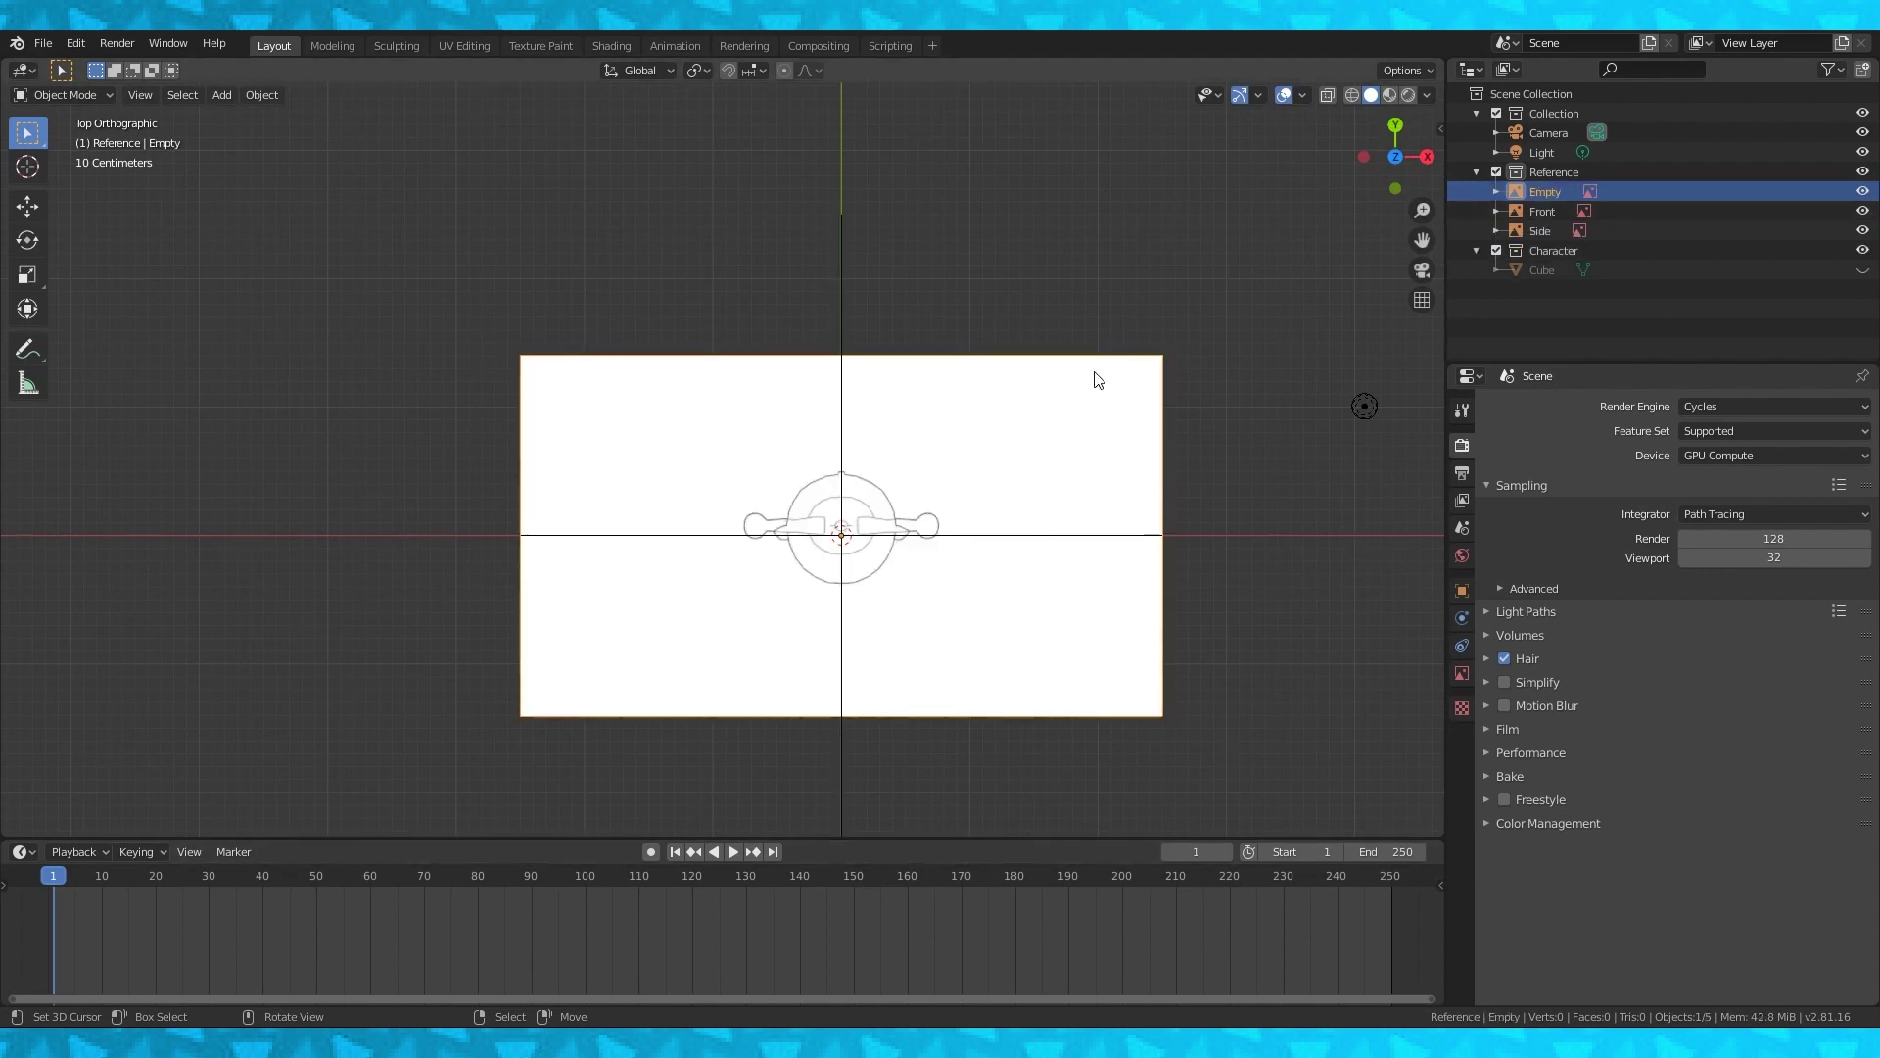
pyautogui.write('r180')
pyautogui.press('Return')
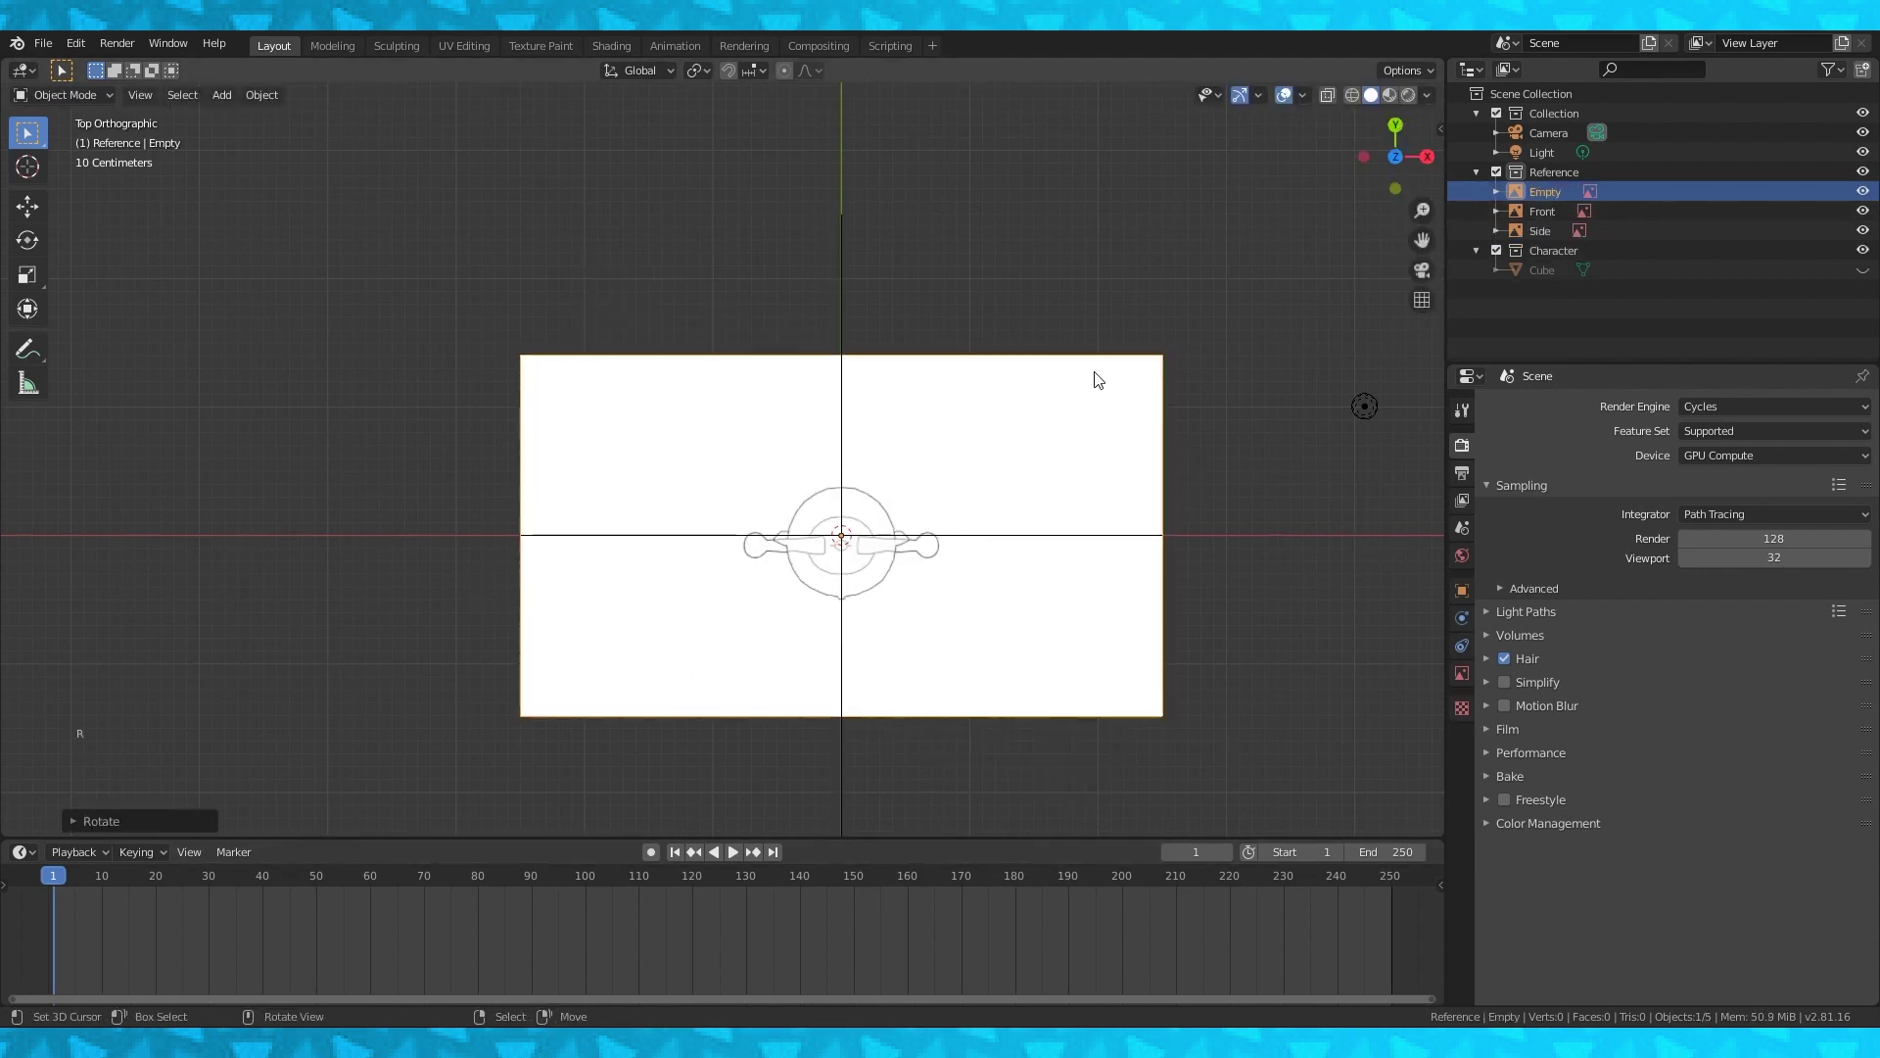
# Raise the top-view reference image along Z to the level of the character's head.
pyautogui.press('KP_3')
pyautogui.scroll(3, 1097, 376)
pyautogui.moveTo(1096, 376); pyautogui.dragTo(817, 529, button='middle')
pyautogui.press('g')
pyautogui.press('z')
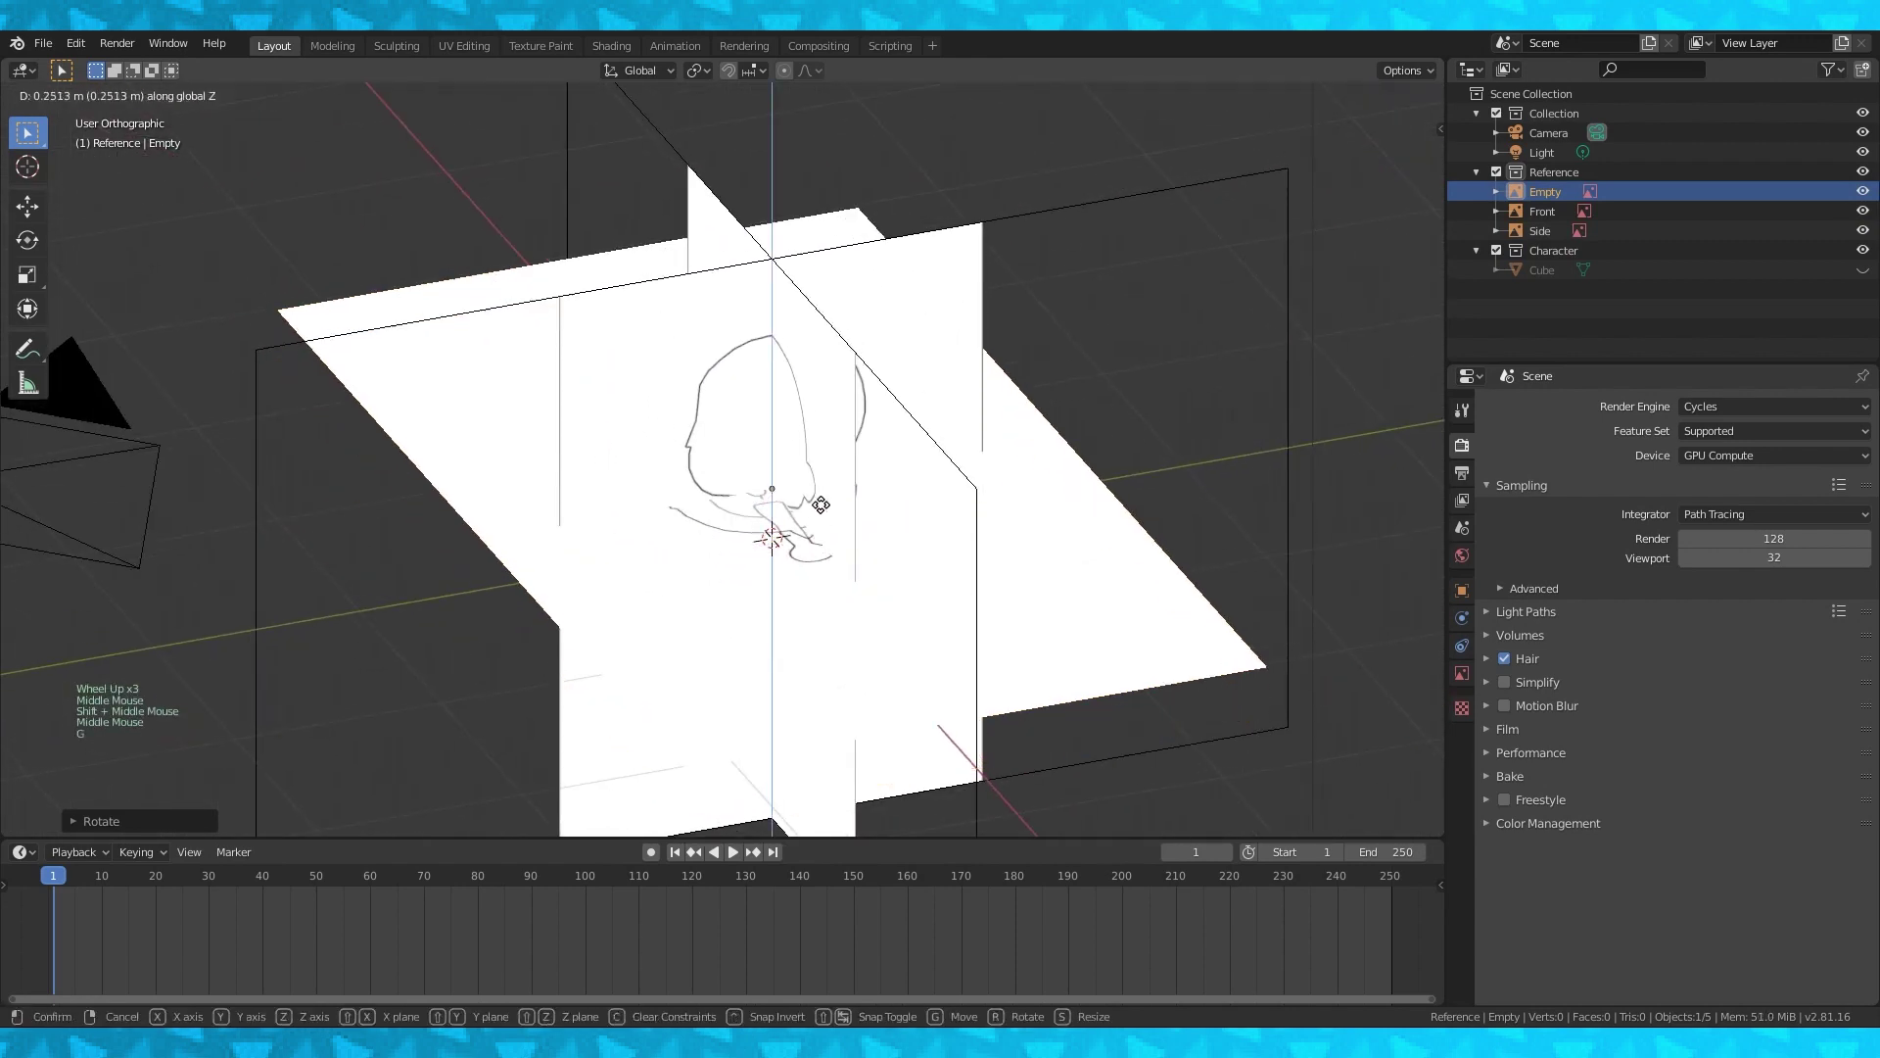
pyautogui.click(830, 449)
# Fine-tune the top-view image along Y and Z so its head outline lines up with the side drawing.
pyautogui.scroll(4, 831, 449)
pyautogui.keyDown('shift'); pyautogui.moveTo(831, 449); pyautogui.dragTo(639, 464, button='middle'); pyautogui.keyUp('shift')
pyautogui.press('g')
pyautogui.click(698, 458)
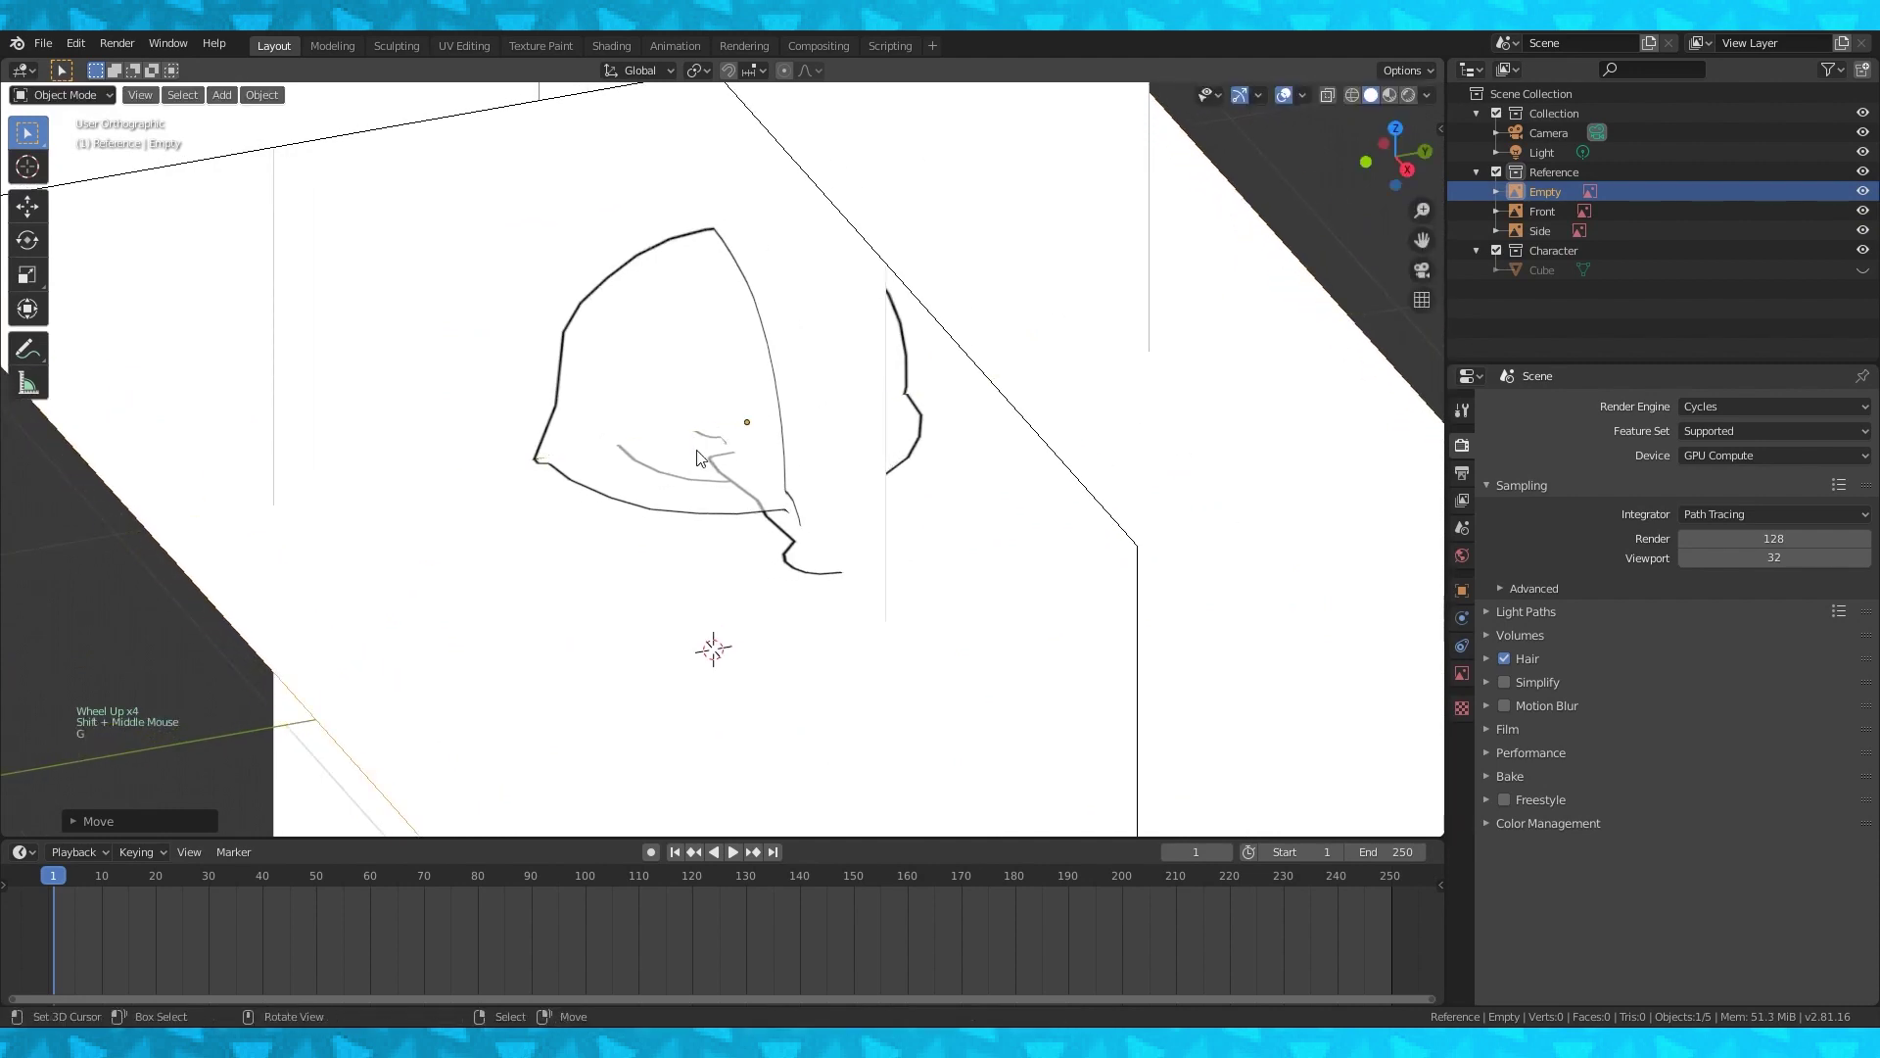
pyautogui.scroll(2, 699, 458)
pyautogui.keyDown('shift'); pyautogui.moveTo(699, 458); pyautogui.dragTo(817, 453, button='middle'); pyautogui.keyUp('shift')
pyautogui.press('g')
pyautogui.press('y')
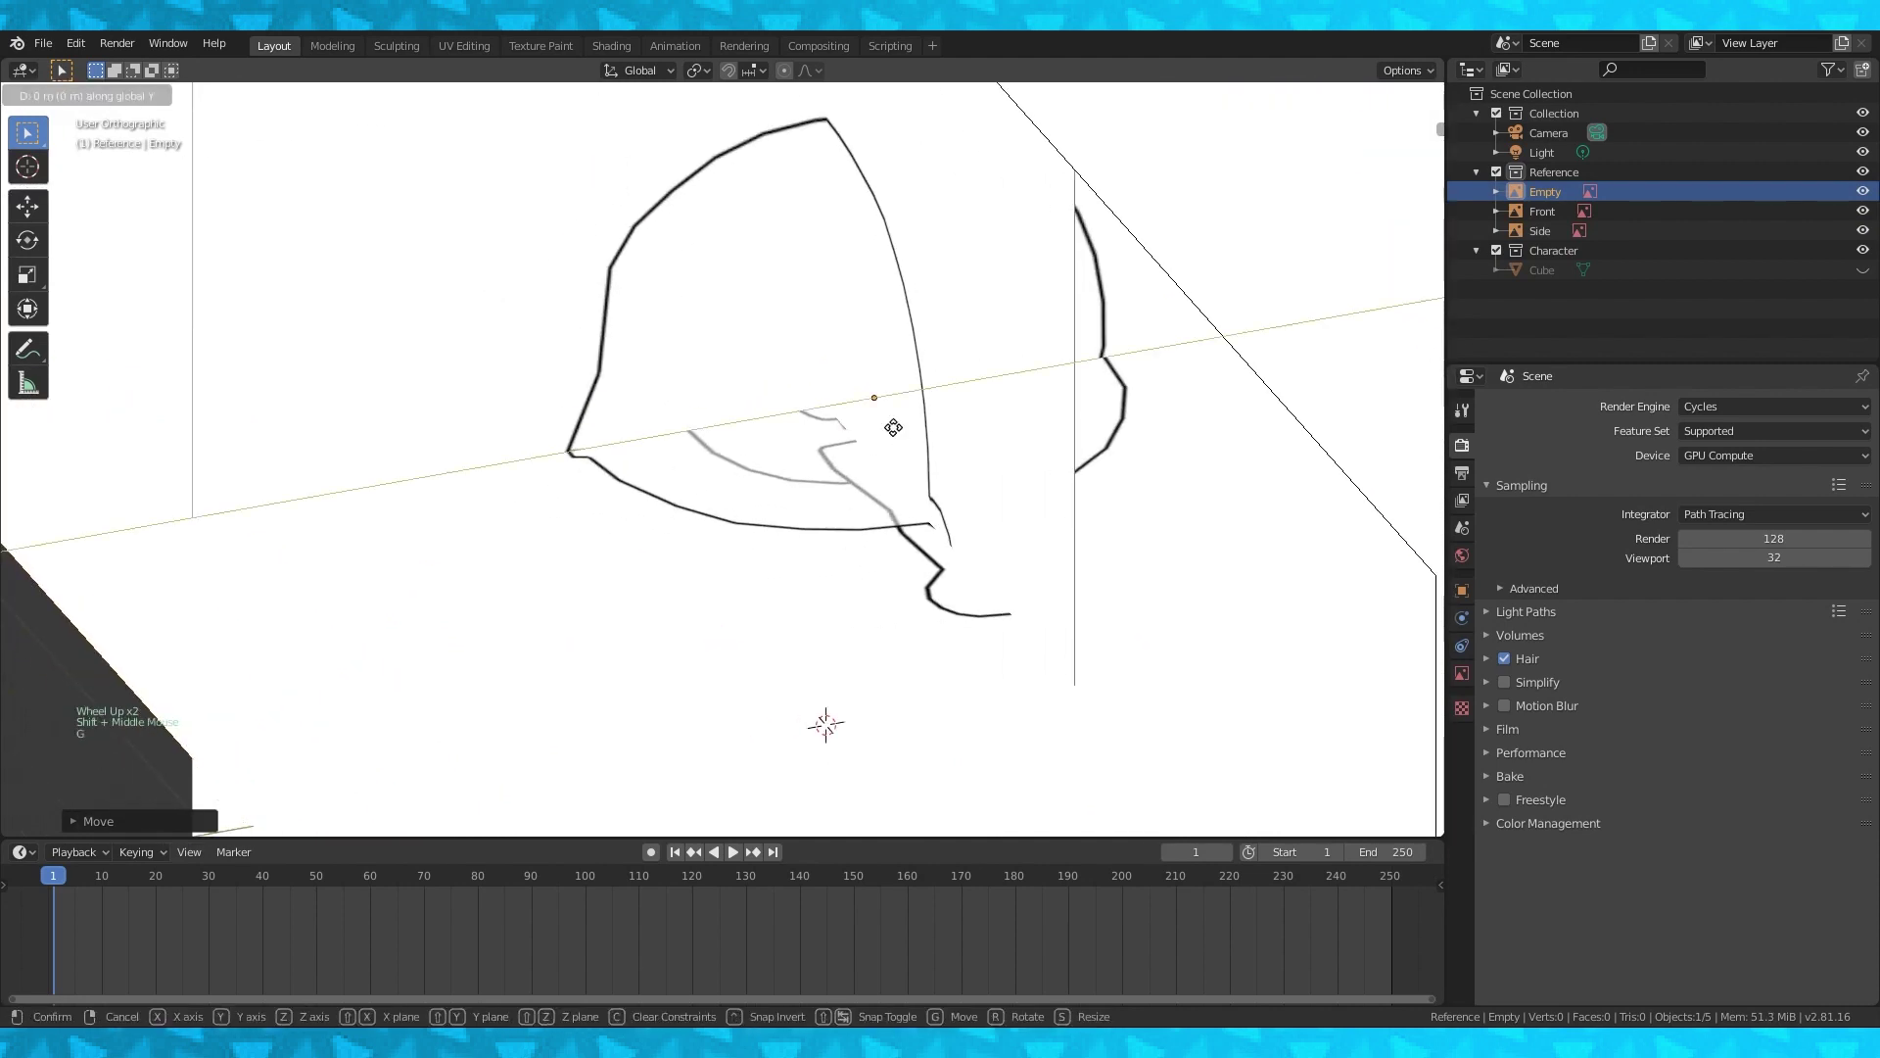
pyautogui.press('g')
pyautogui.press('z')
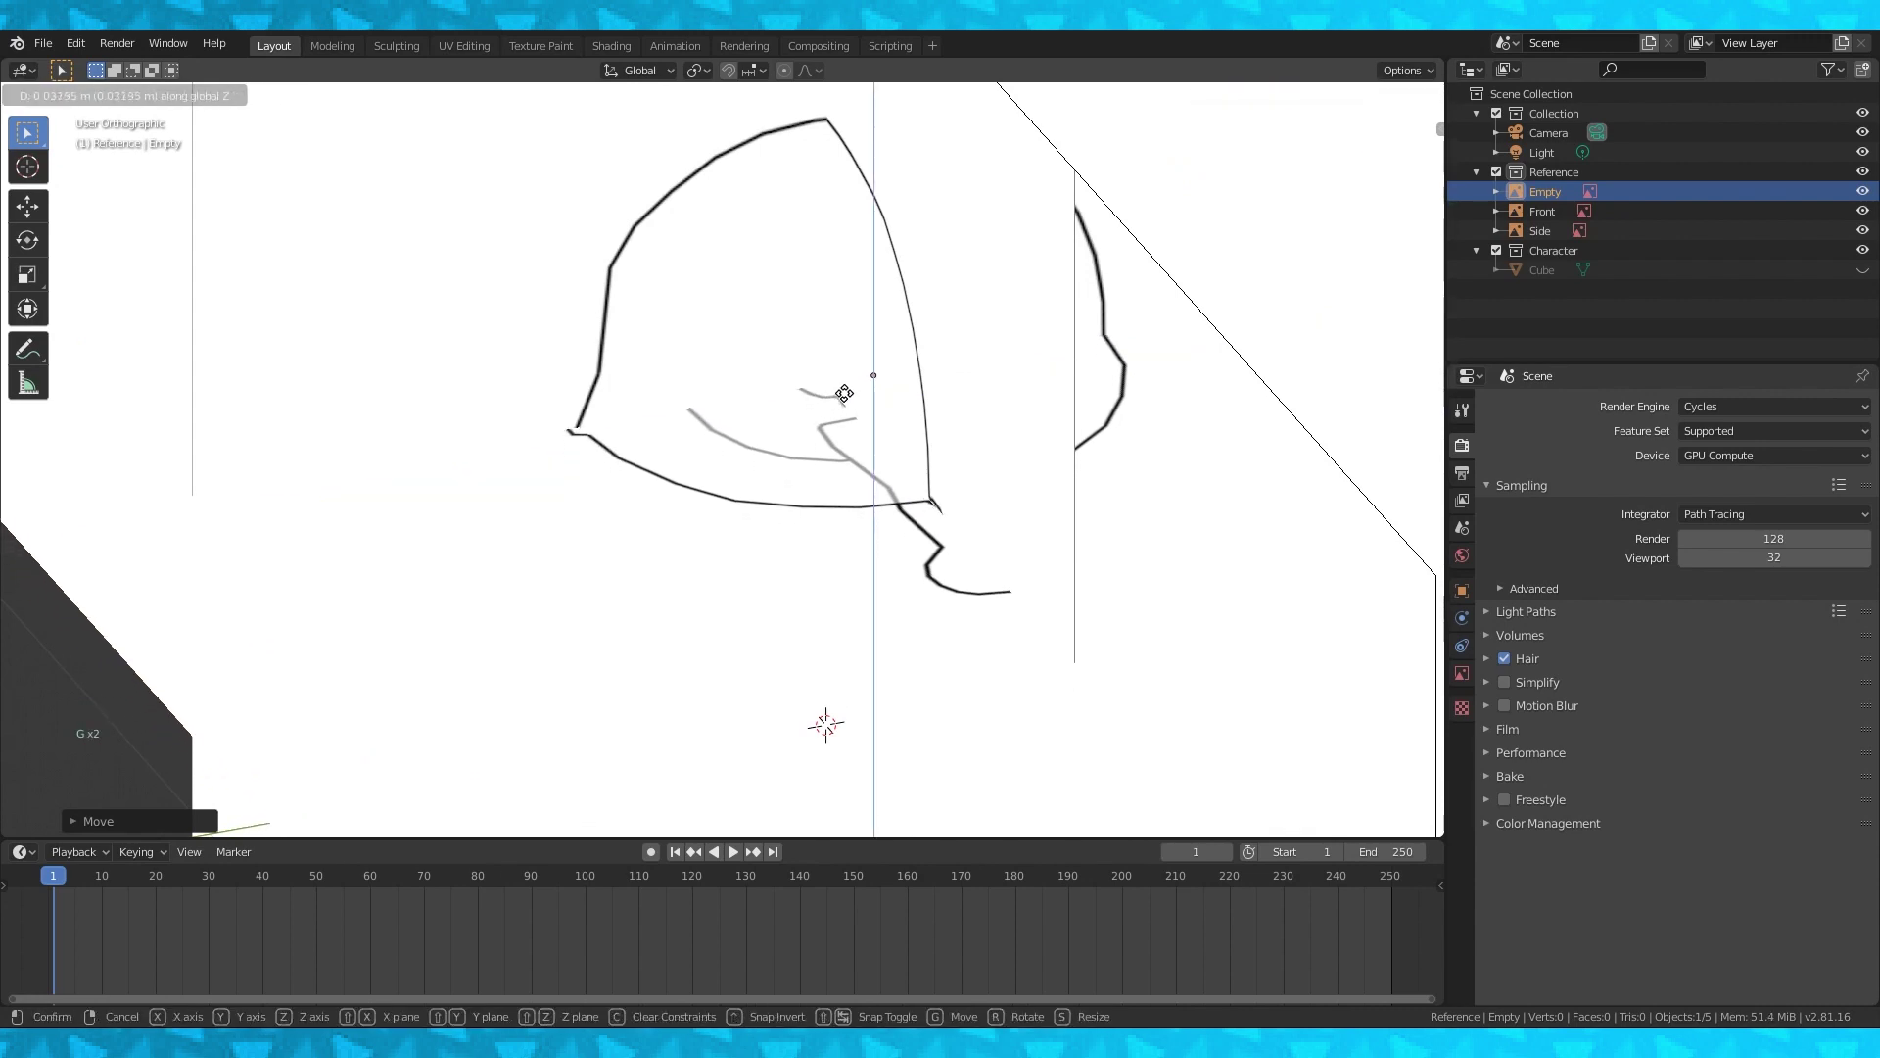
# Lift the top-view image above the front and side drawings and rename it Top.
pyautogui.scroll(-8, 842, 392)
pyautogui.press('g')
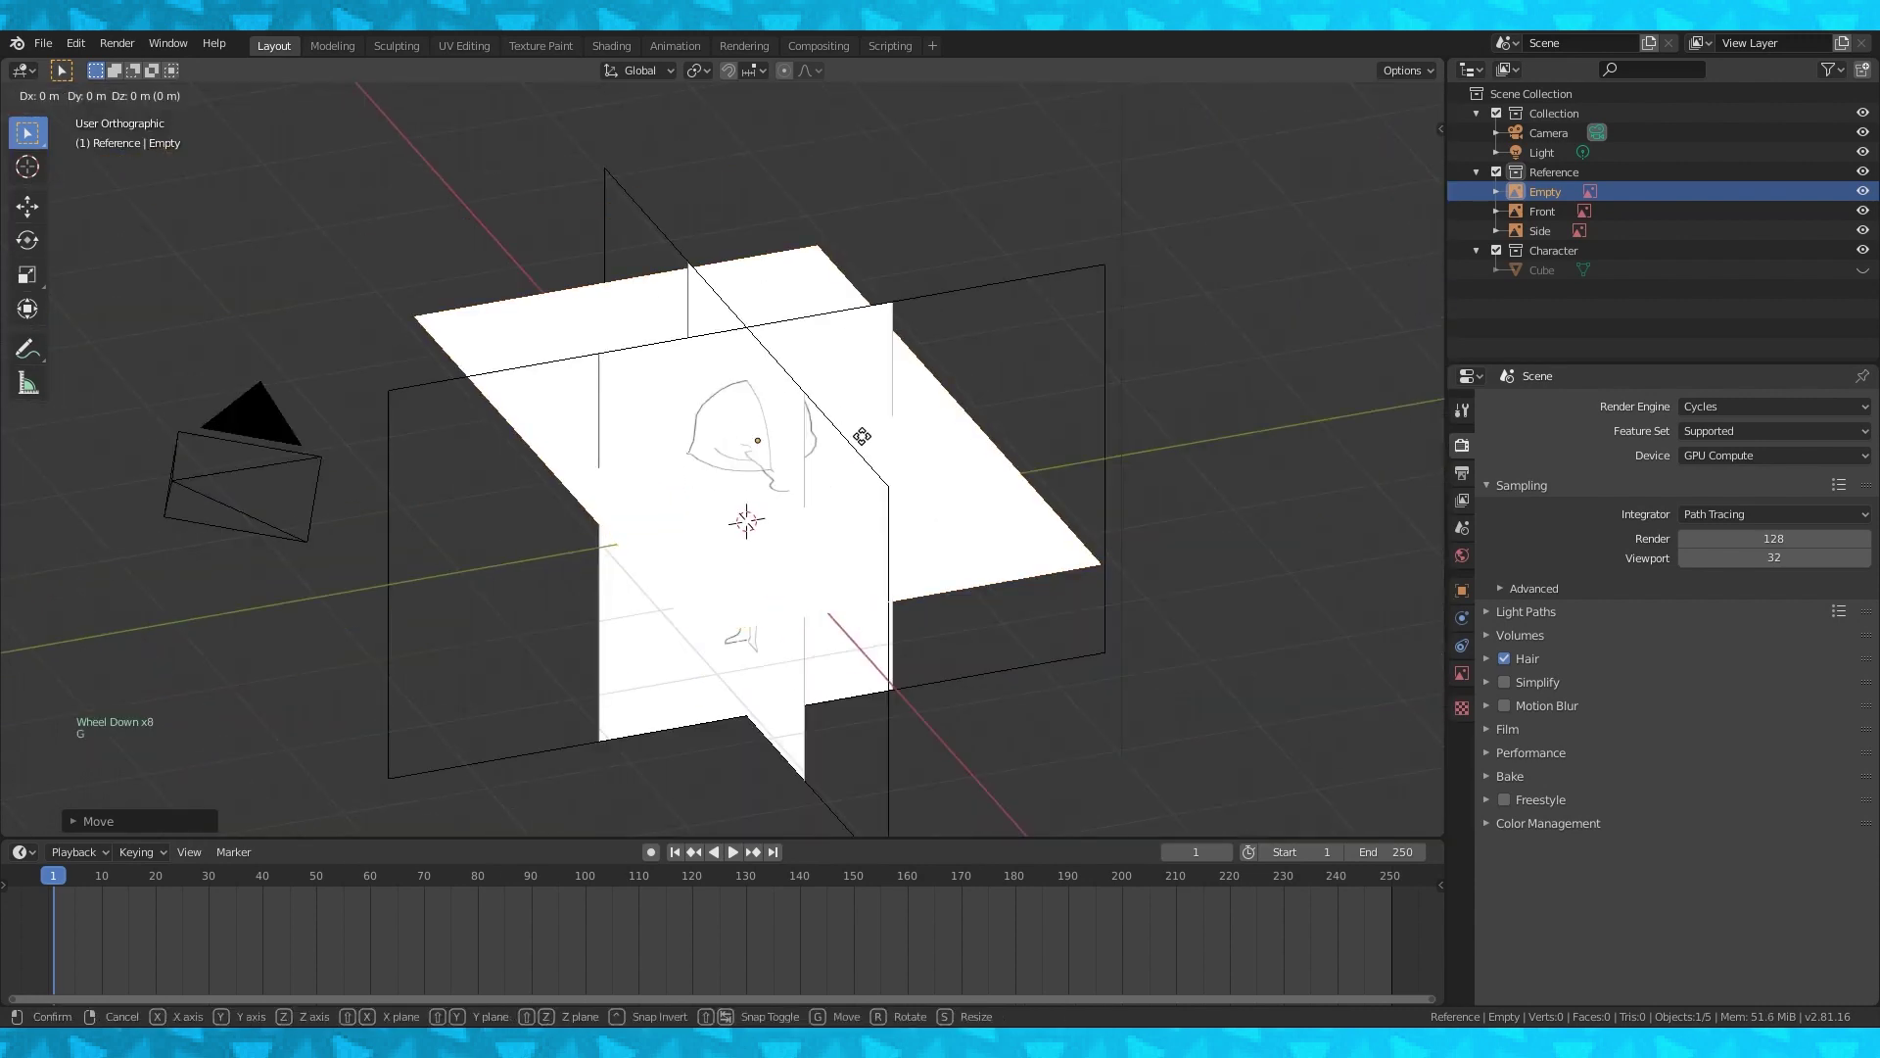
pyautogui.click(878, 186)
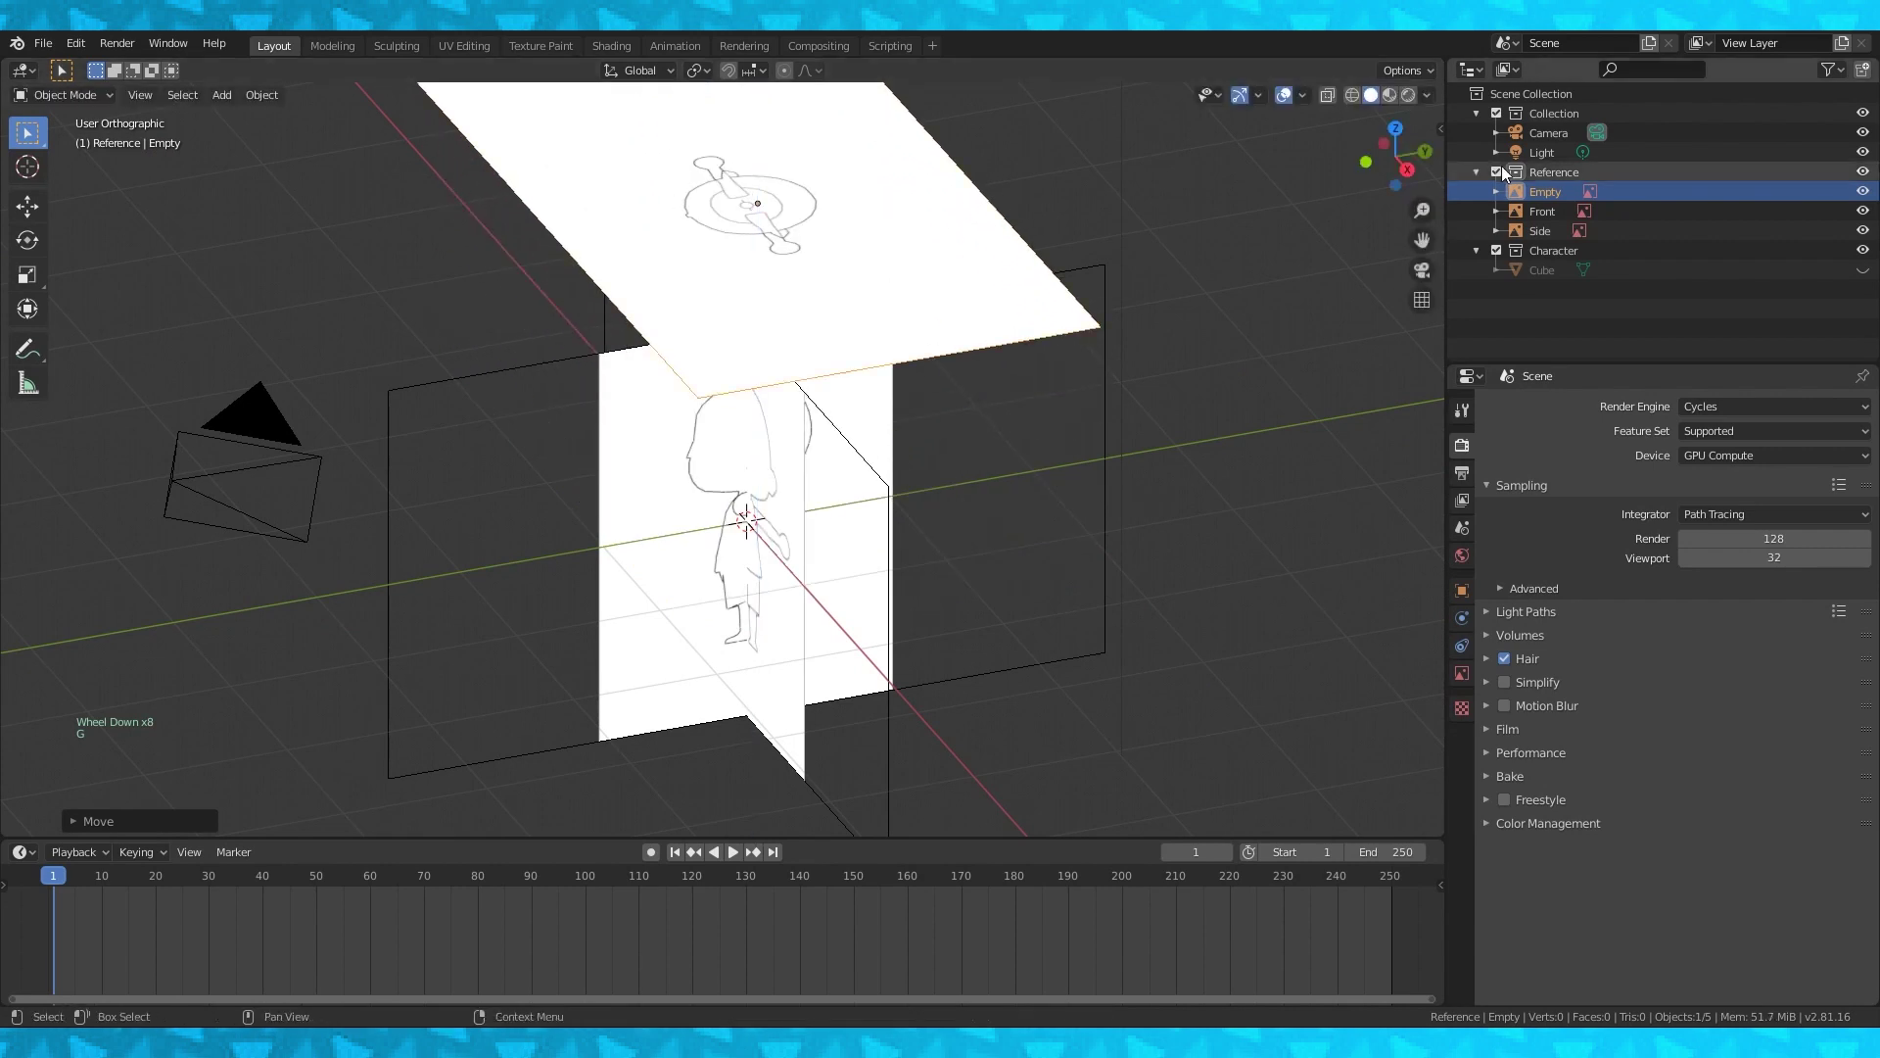
pyautogui.doubleClick(1557, 194)
pyautogui.write('Top')
pyautogui.press('Return')
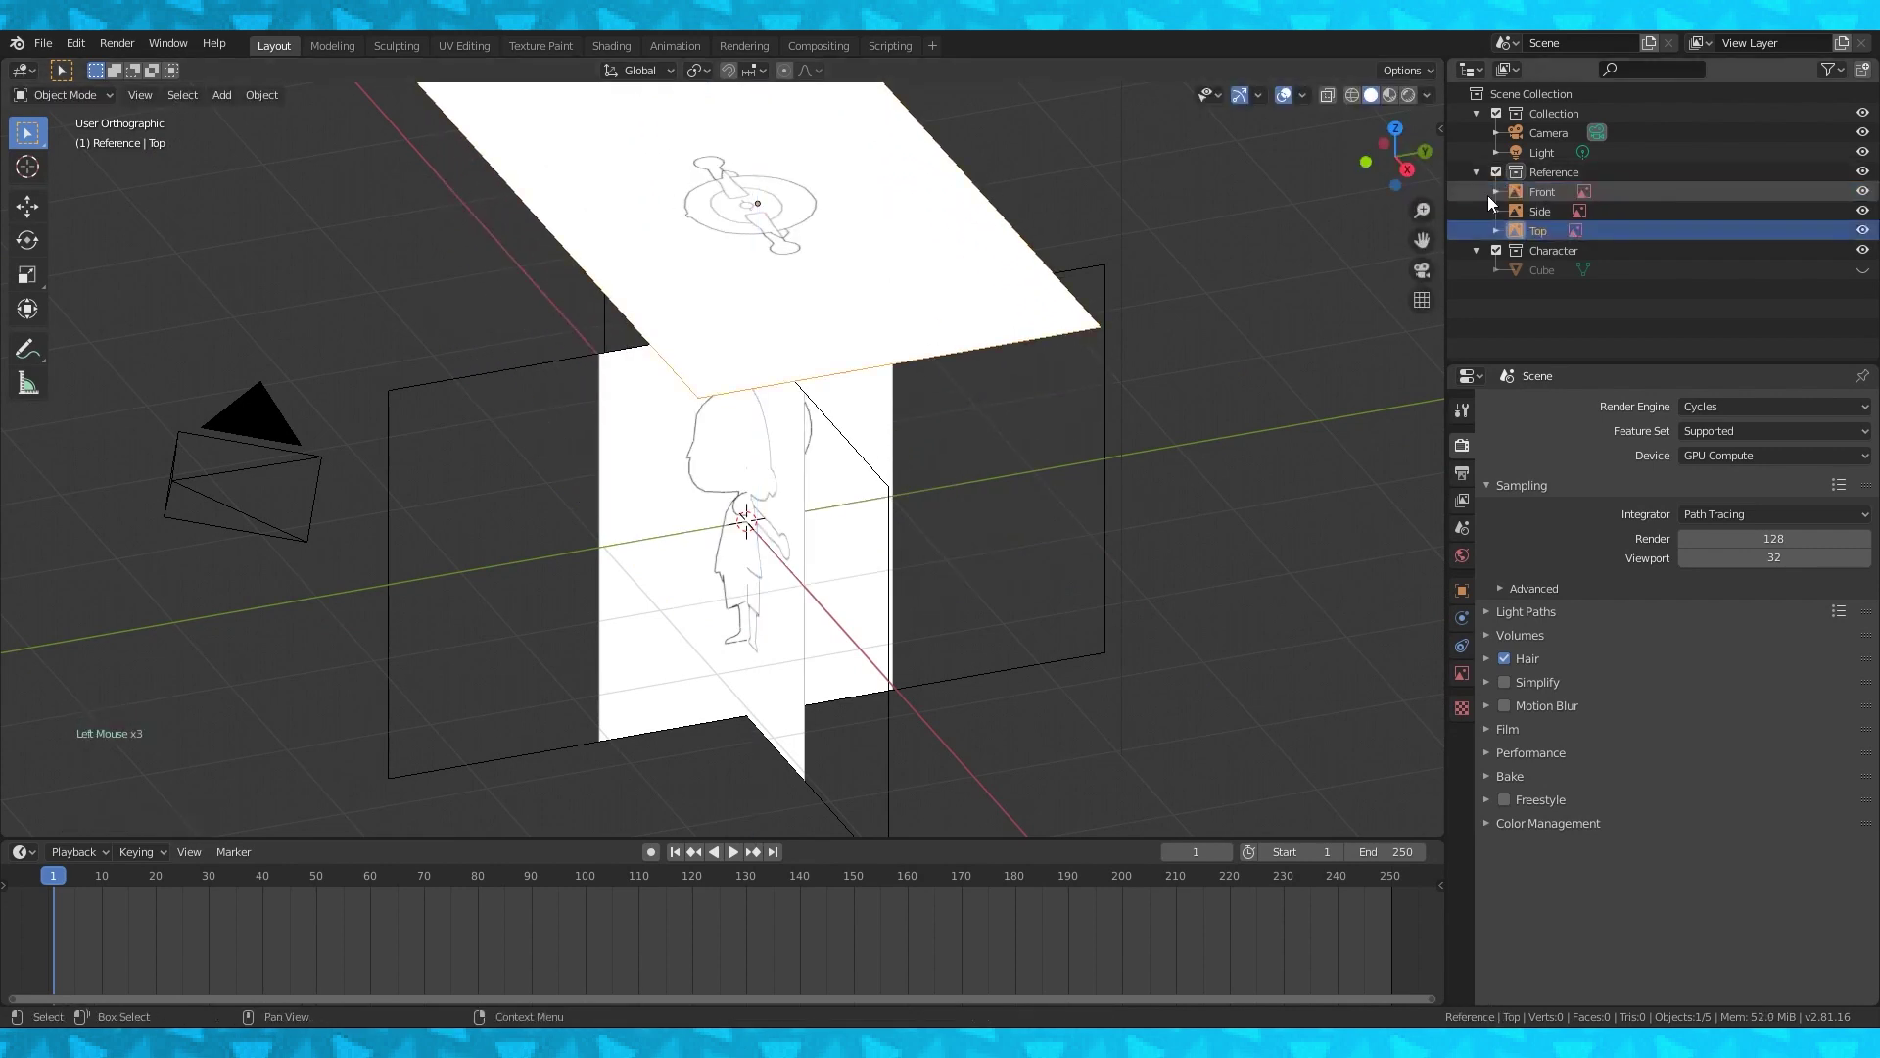
# Add the character's underside drawing as a reference image aligned to the bottom orthographic view.
pyautogui.scroll(-4, 881, 543)
pyautogui.press('ctrl+KP_7')
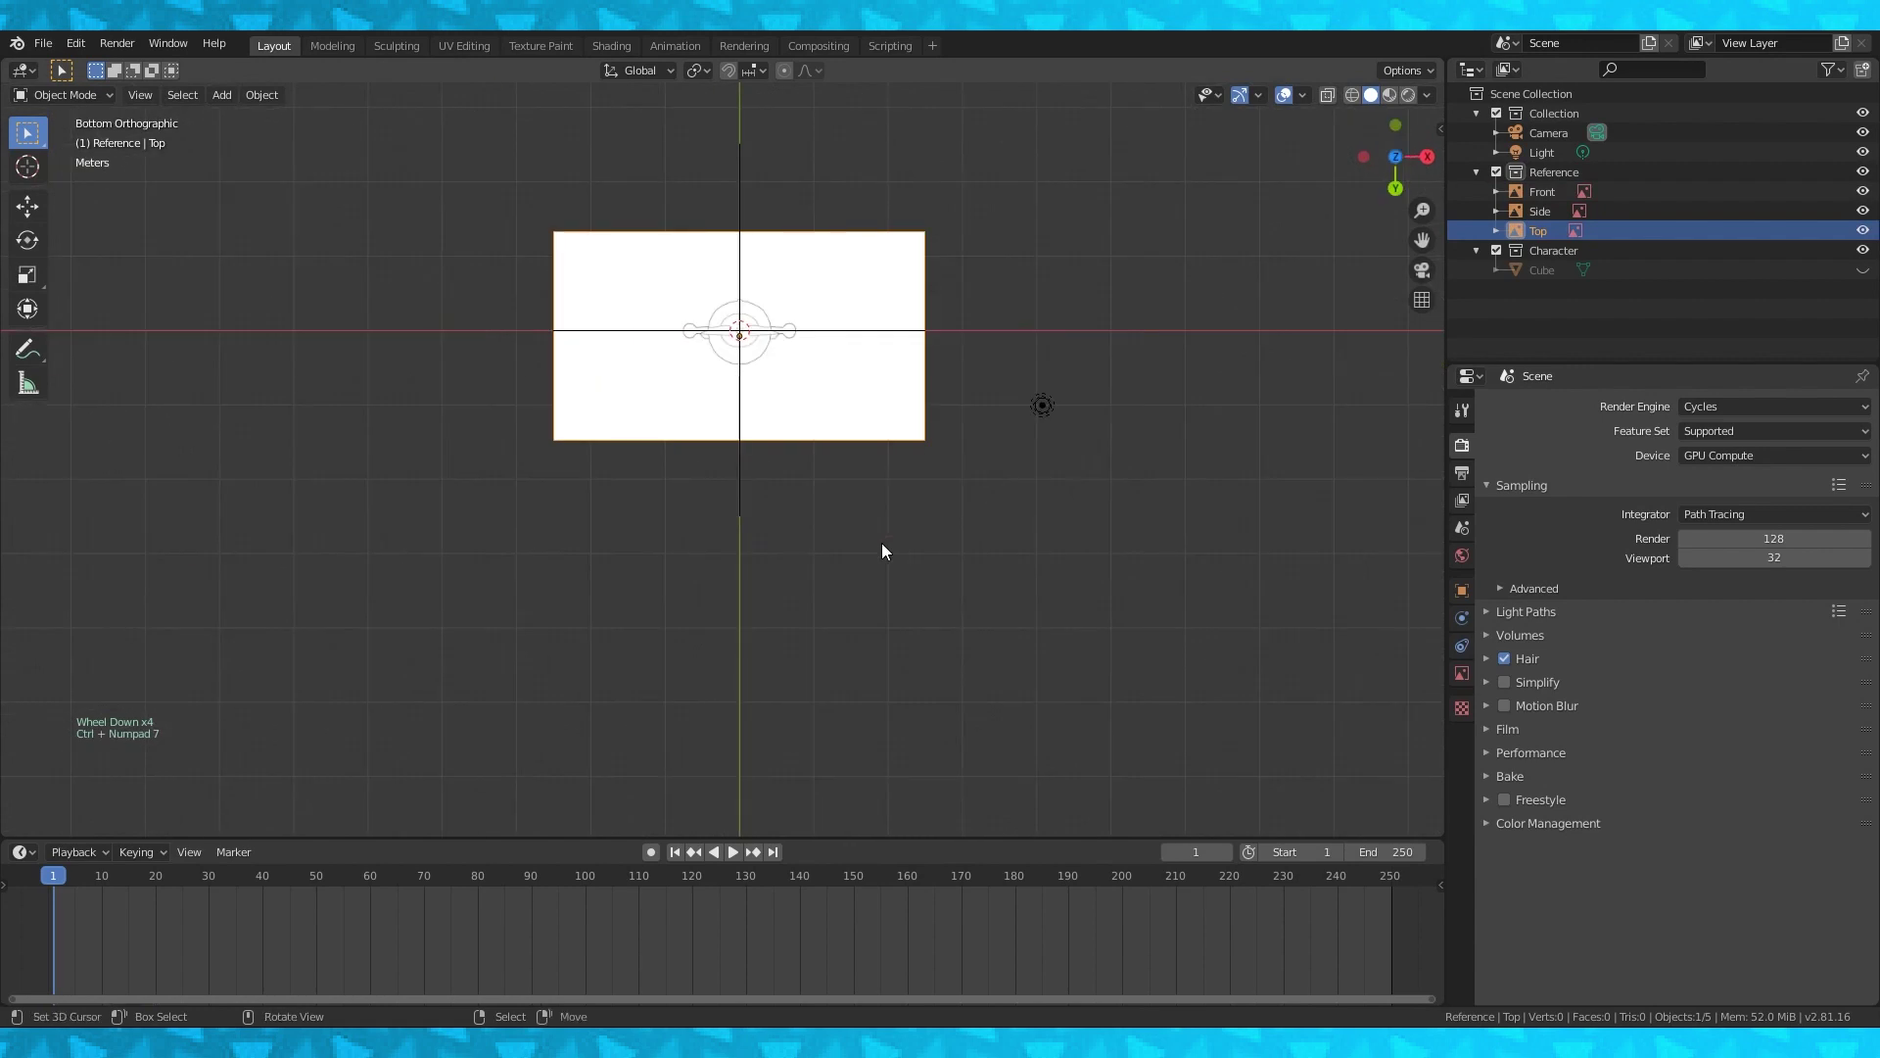
pyautogui.scroll(1, 881, 543)
pyautogui.keyDown('shift'); pyautogui.moveTo(797, 457); pyautogui.dragTo(909, 588, button='middle'); pyautogui.keyUp('shift')
pyautogui.scroll(1, 935, 451)
pyautogui.scroll(1, 935, 450)
pyautogui.hotkey('shift', 'a')
pyautogui.moveTo(932, 443)
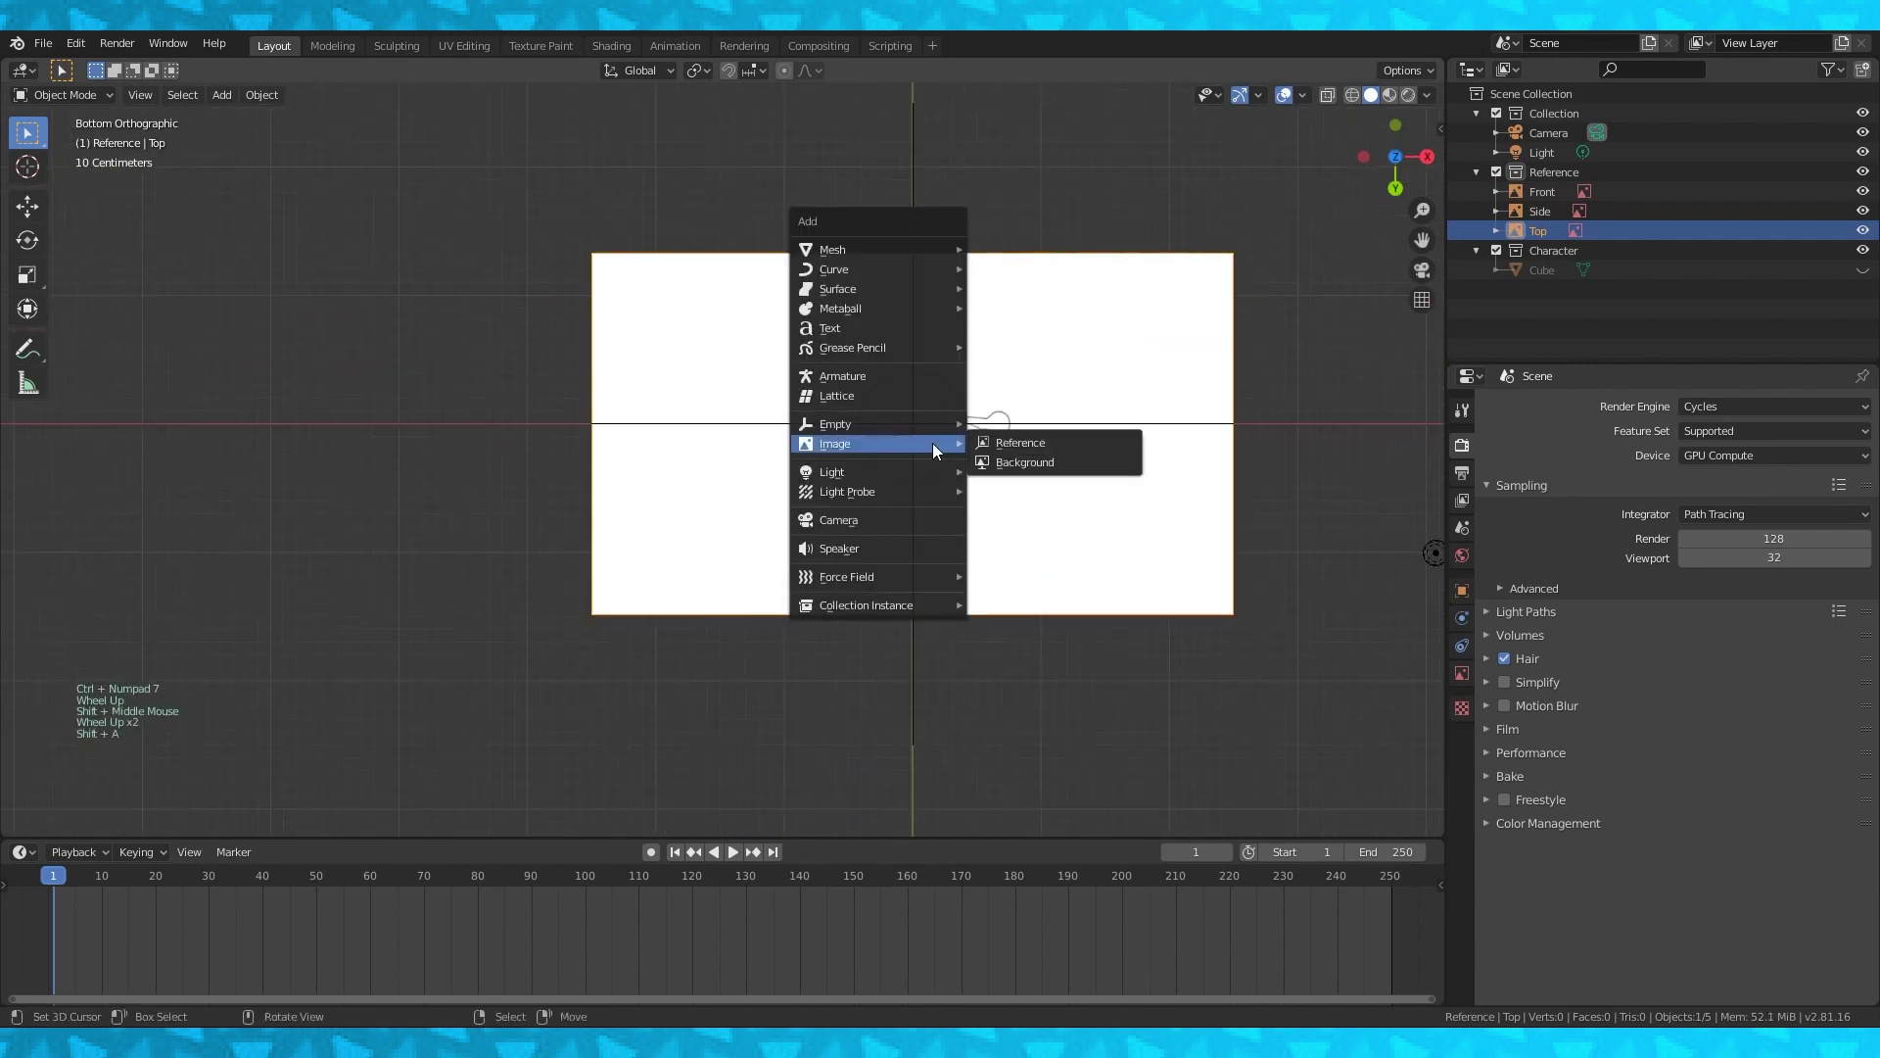
pyautogui.click(1050, 443)
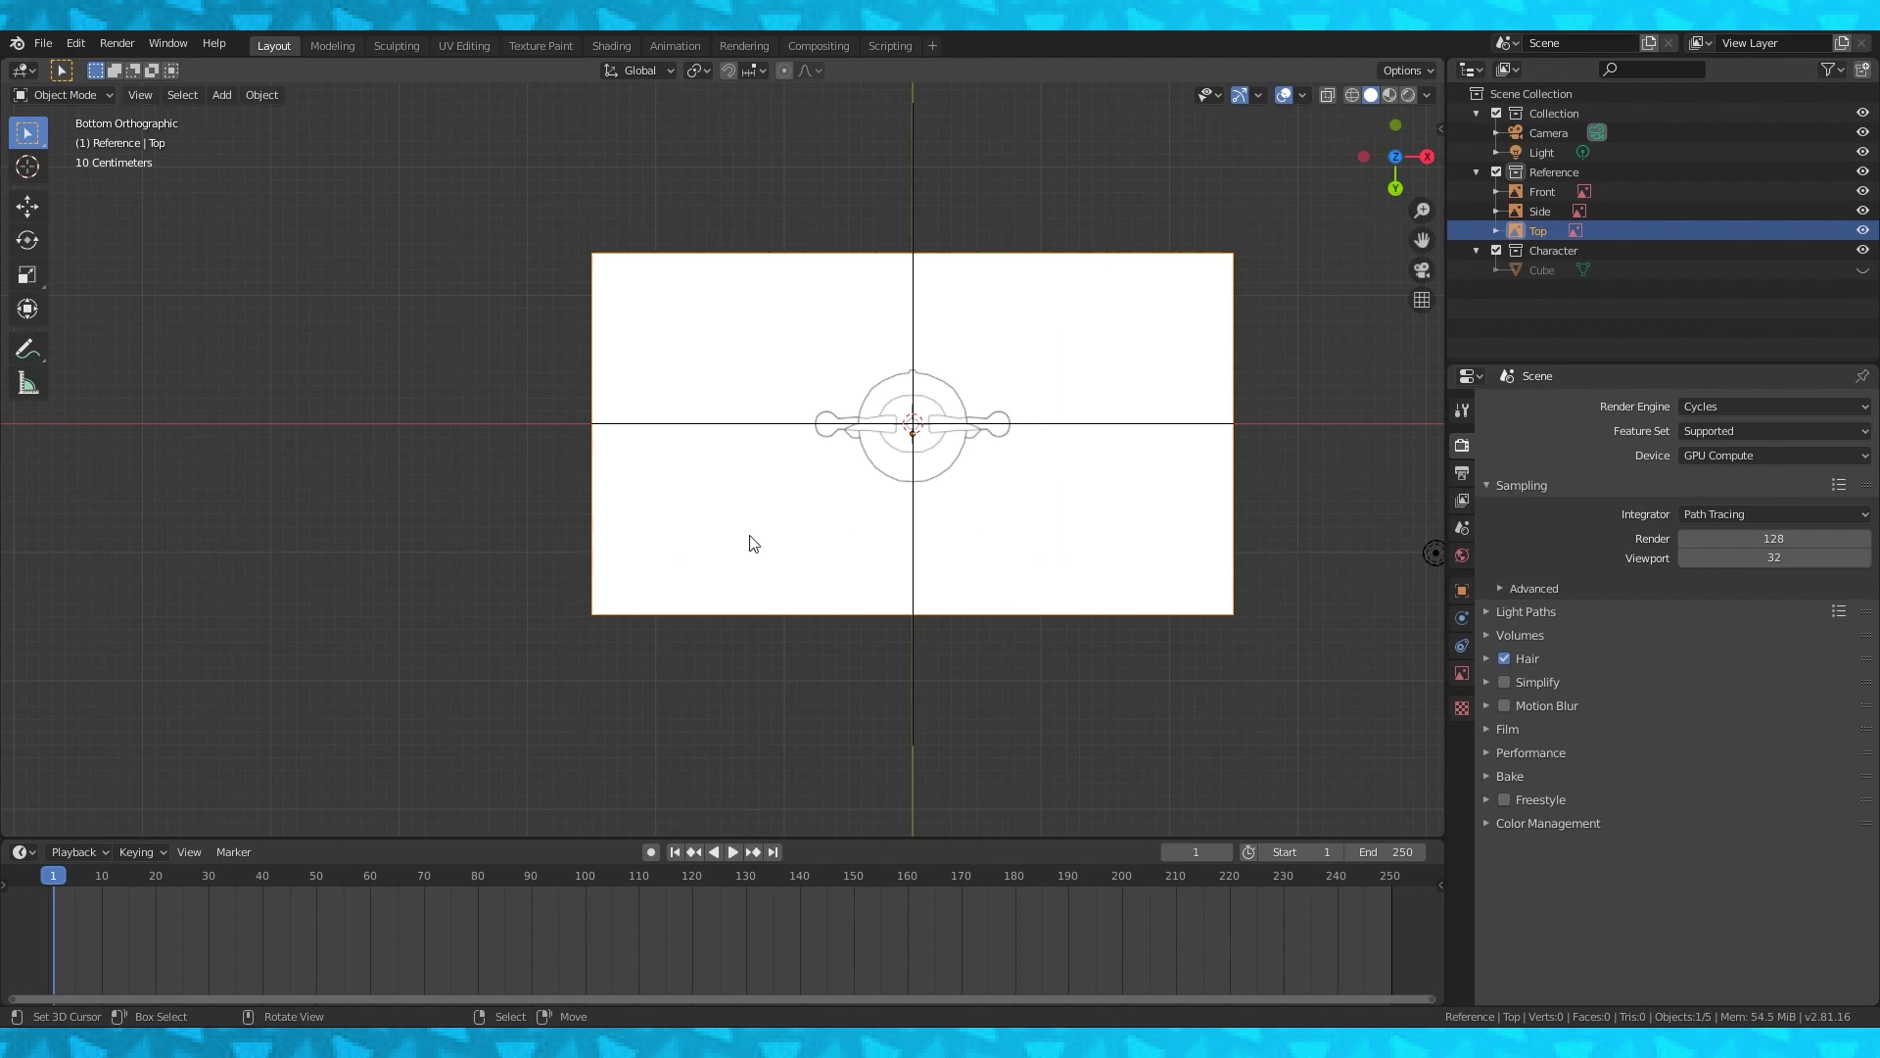
pyautogui.click(1471, 862)
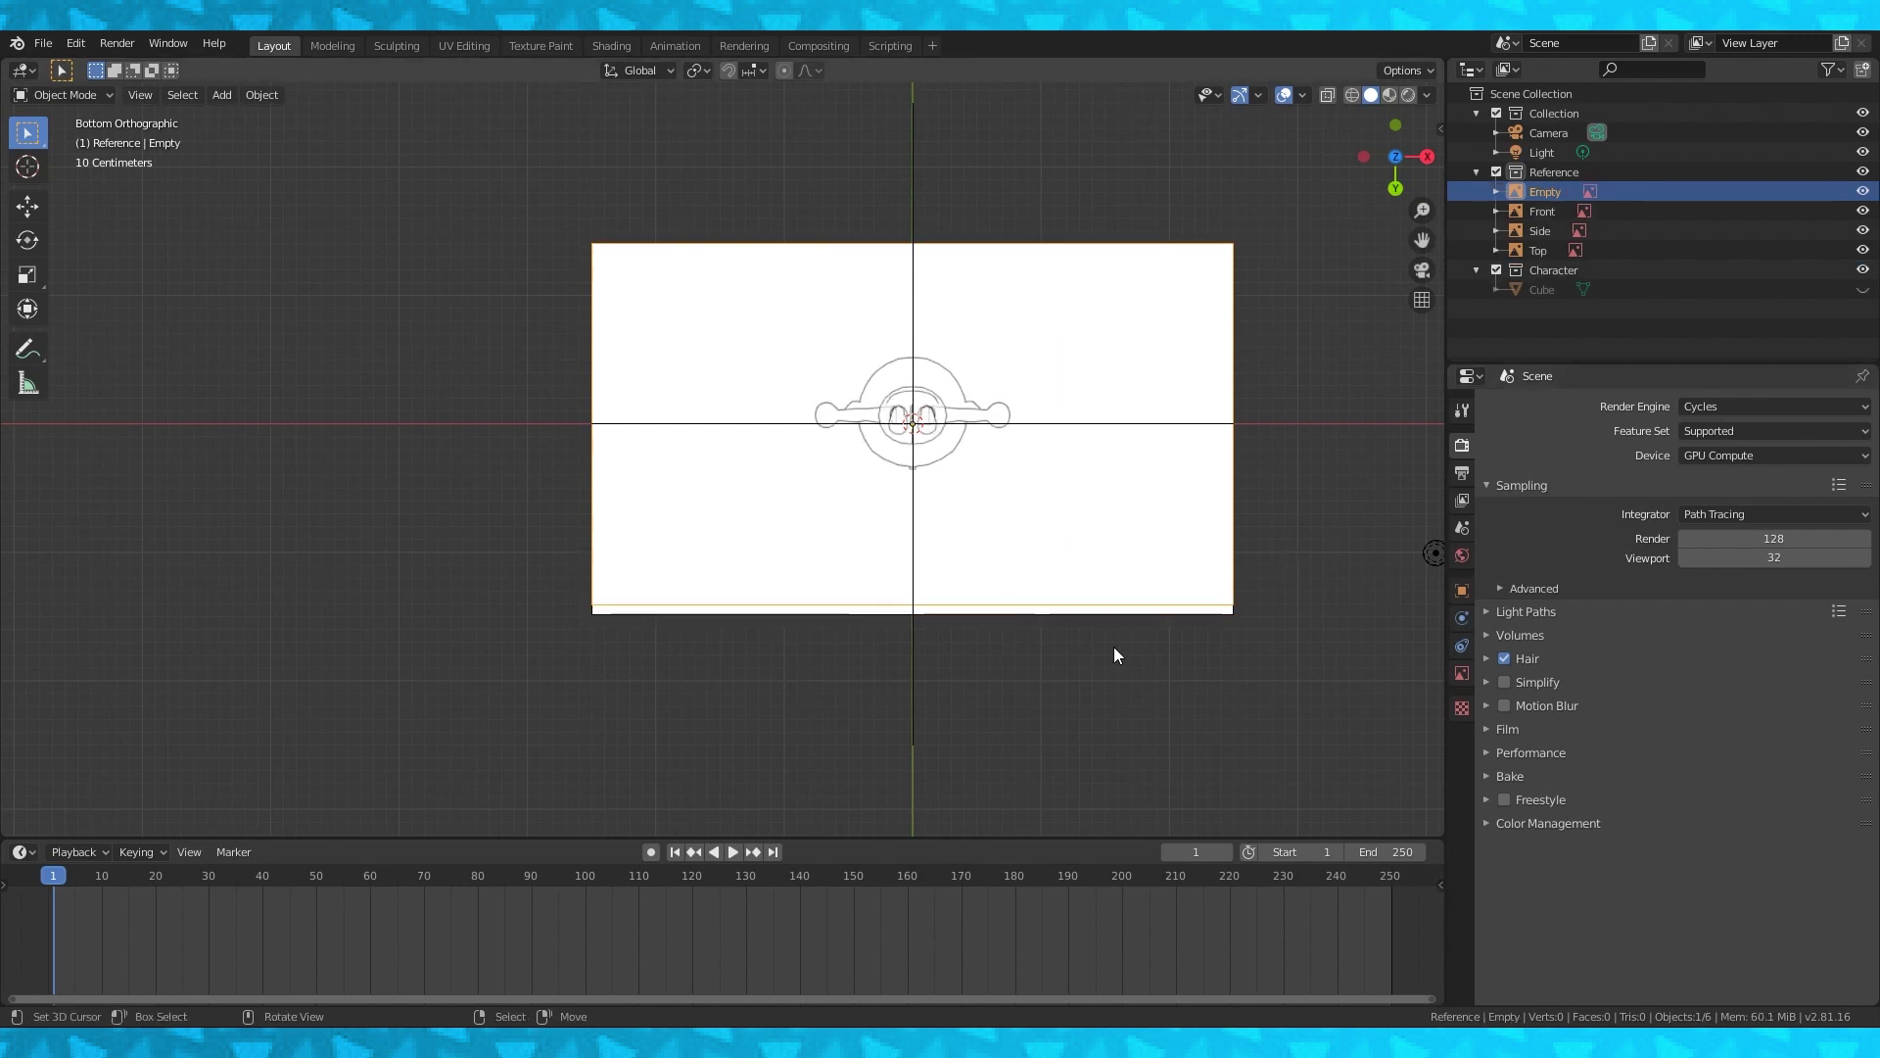
# Rotate the underside reference image 180 degrees and rename it Bottom.
pyautogui.write('r180')
pyautogui.click(1168, 538)
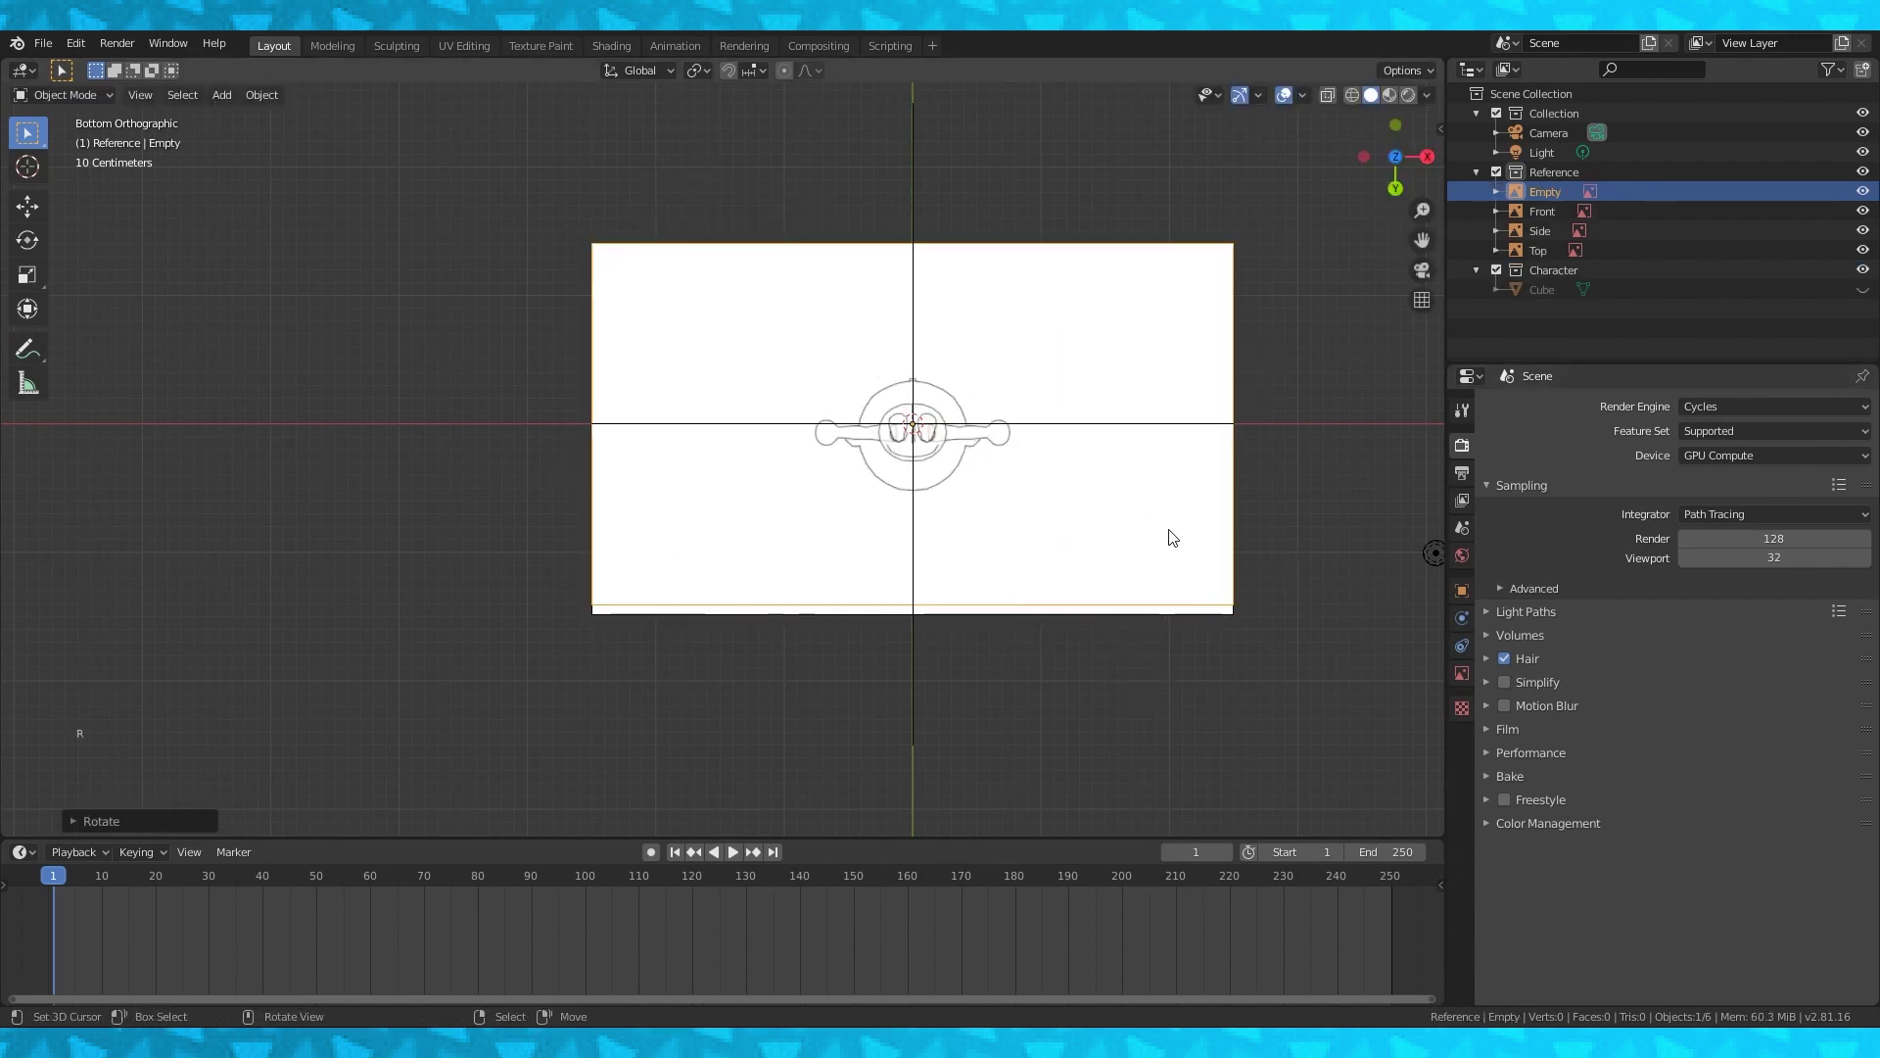
pyautogui.doubleClick(1565, 191)
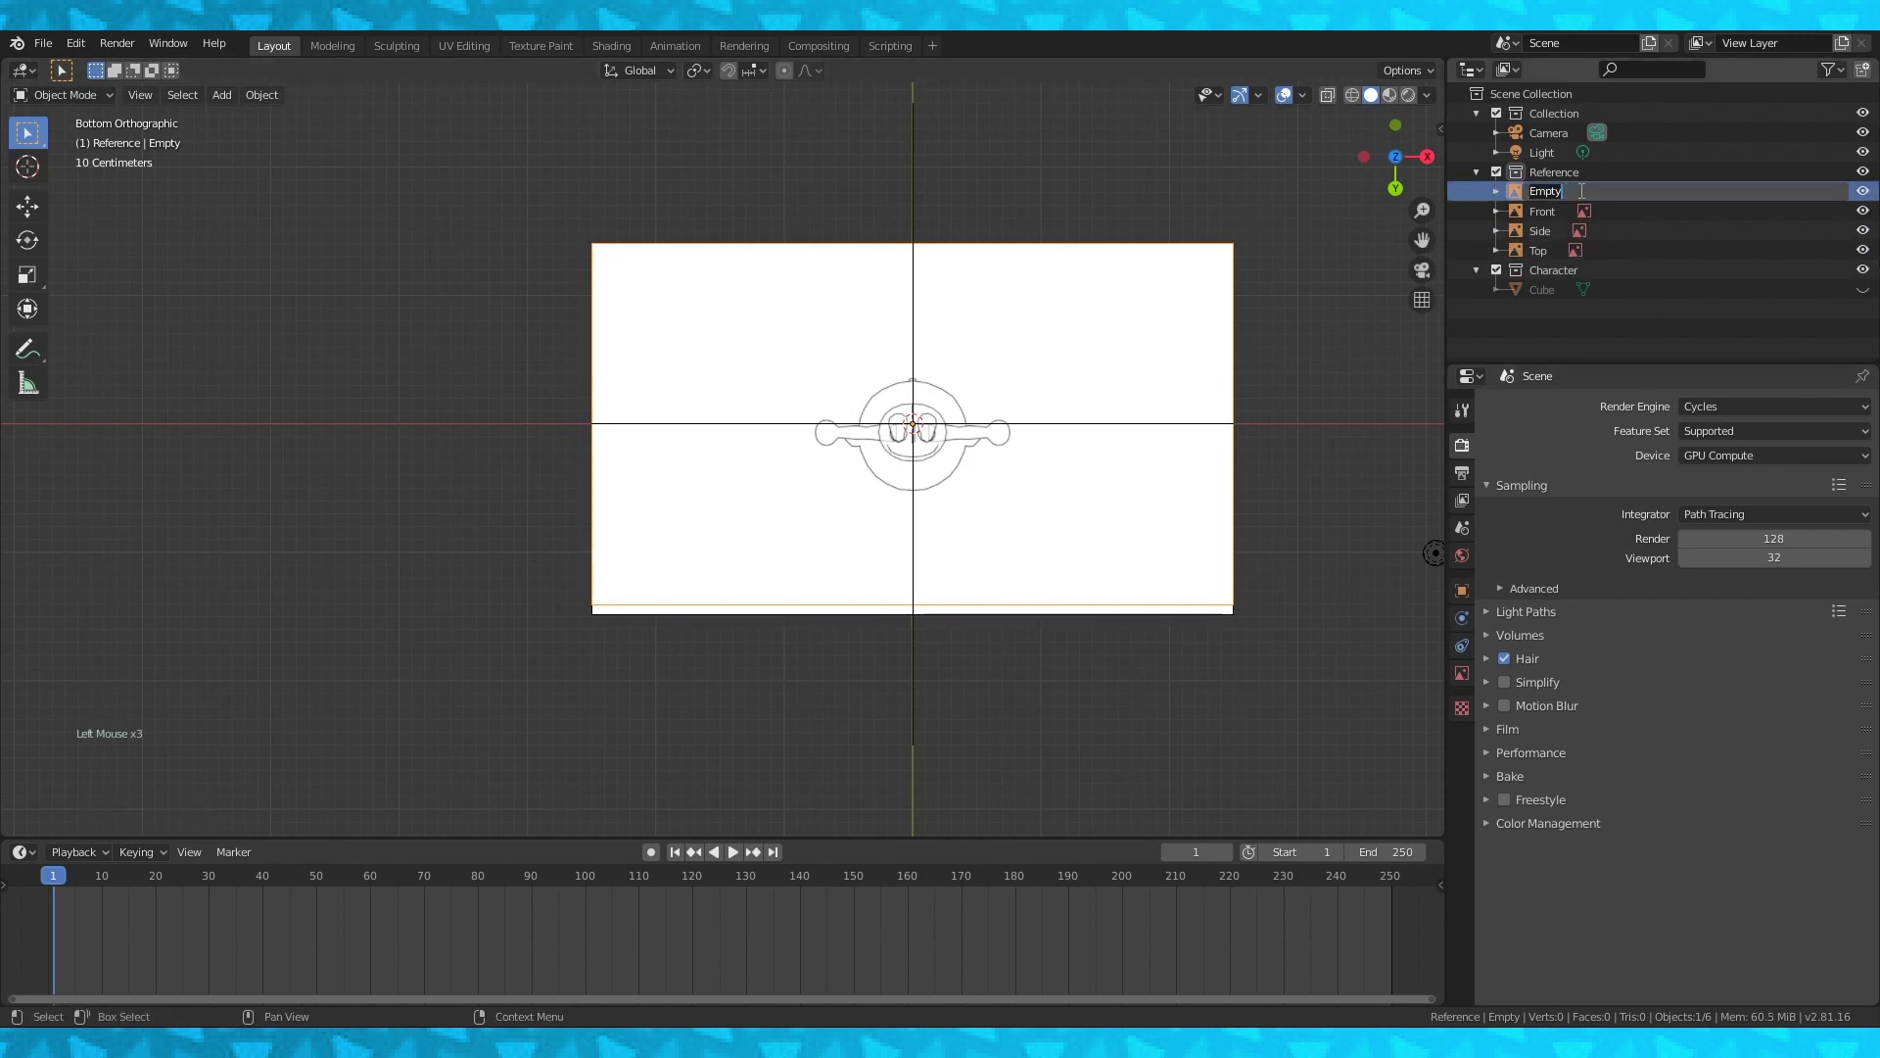
pyautogui.write('Bottom')
pyautogui.press('Return')
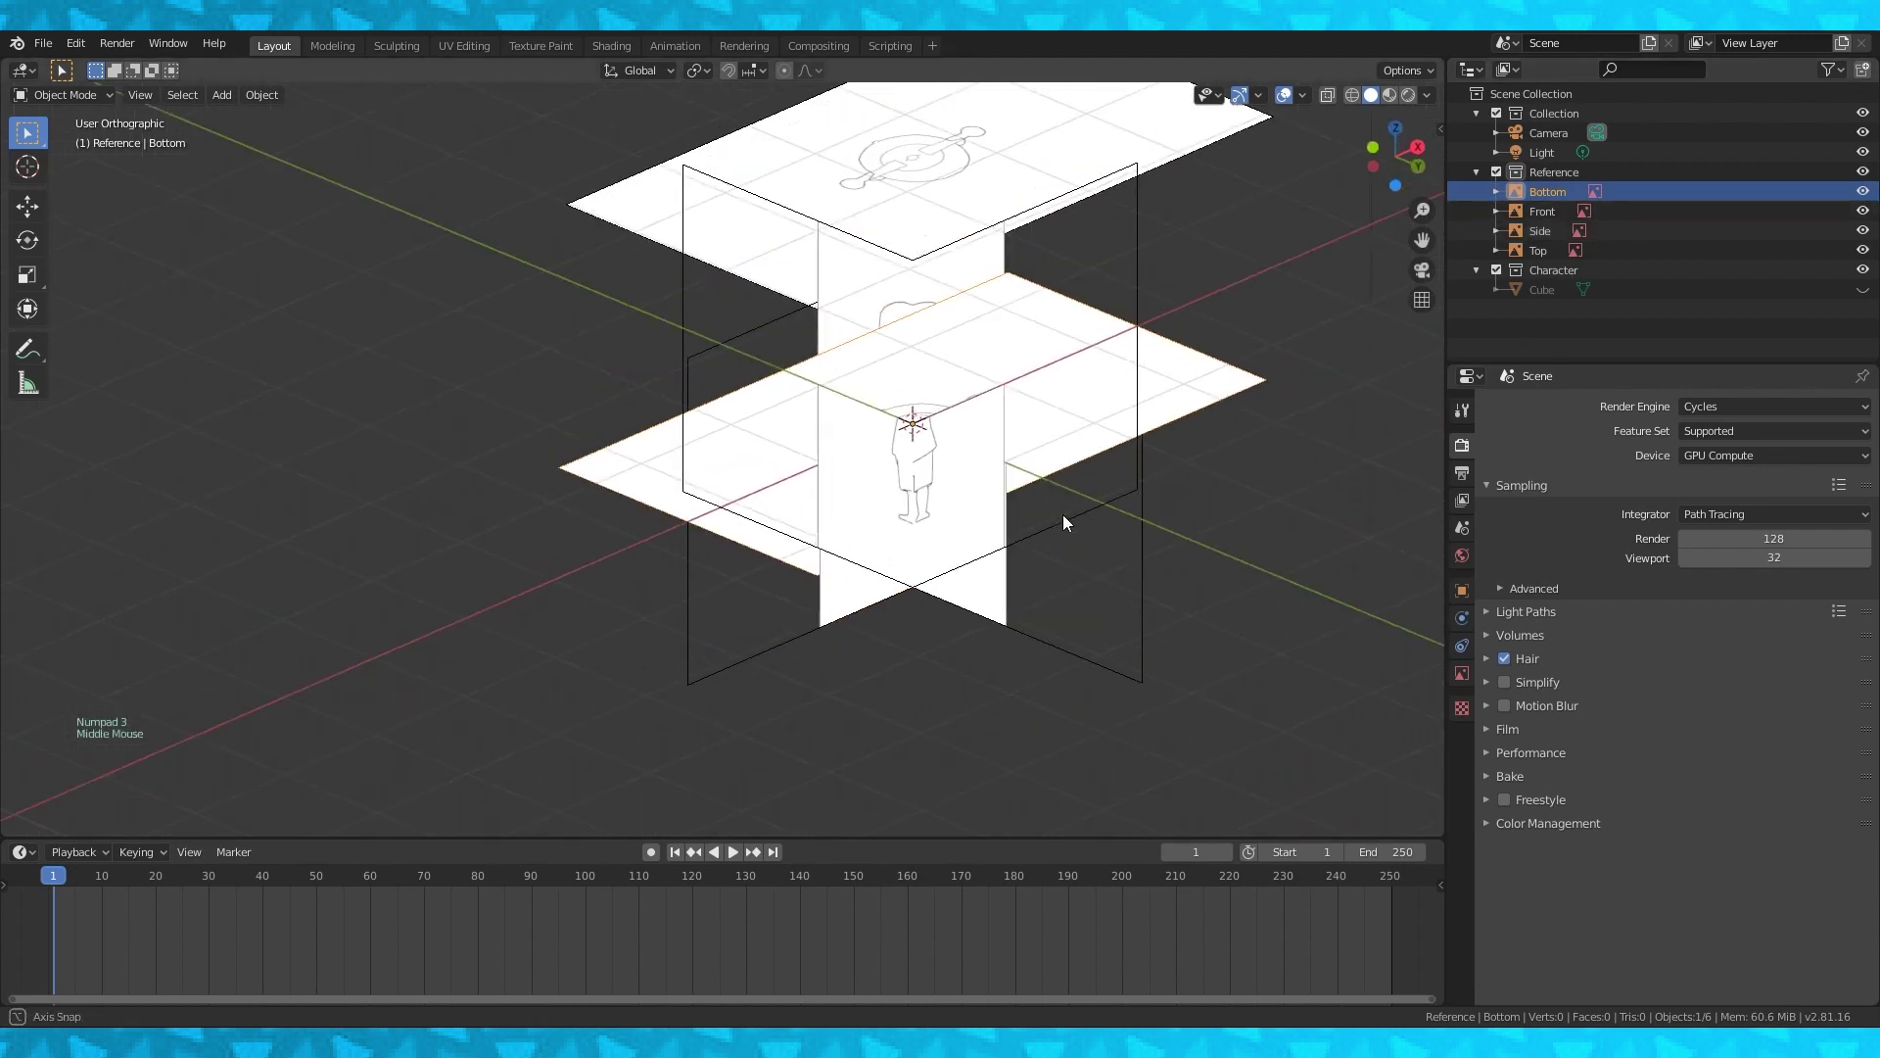
# Align the Bottom image with the other drawings, and lower it along Z beneath them.
pyautogui.moveTo(1061, 514); pyautogui.dragTo(1014, 473, button='middle')
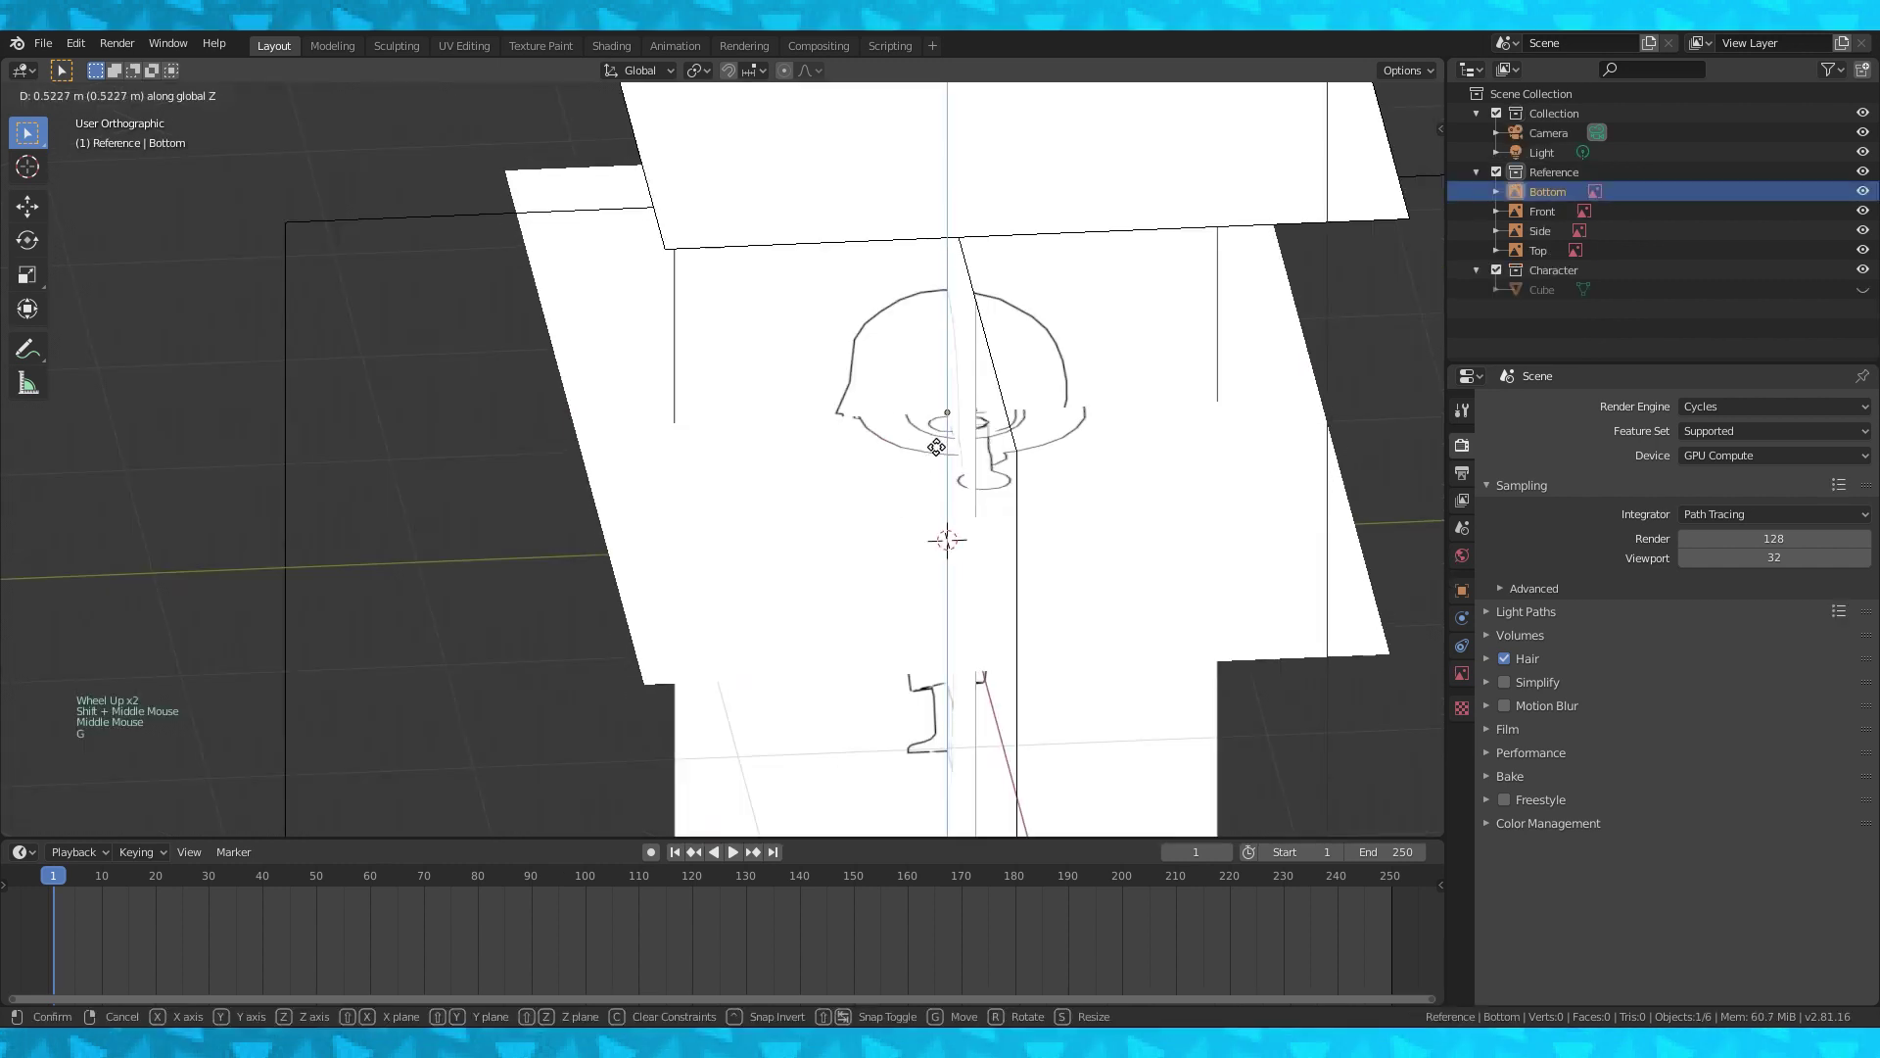
pyautogui.scroll(6, 889, 470)
pyautogui.press('g')
pyautogui.click(887, 470)
pyautogui.scroll(-10, 887, 470)
pyautogui.press('g')
pyautogui.press('z')
pyautogui.click(869, 829)
# Show the selectable, viewport and render restriction toggles in the outliner, and try switching the Reference collection's selectability off and on.
pyautogui.click(1838, 72)
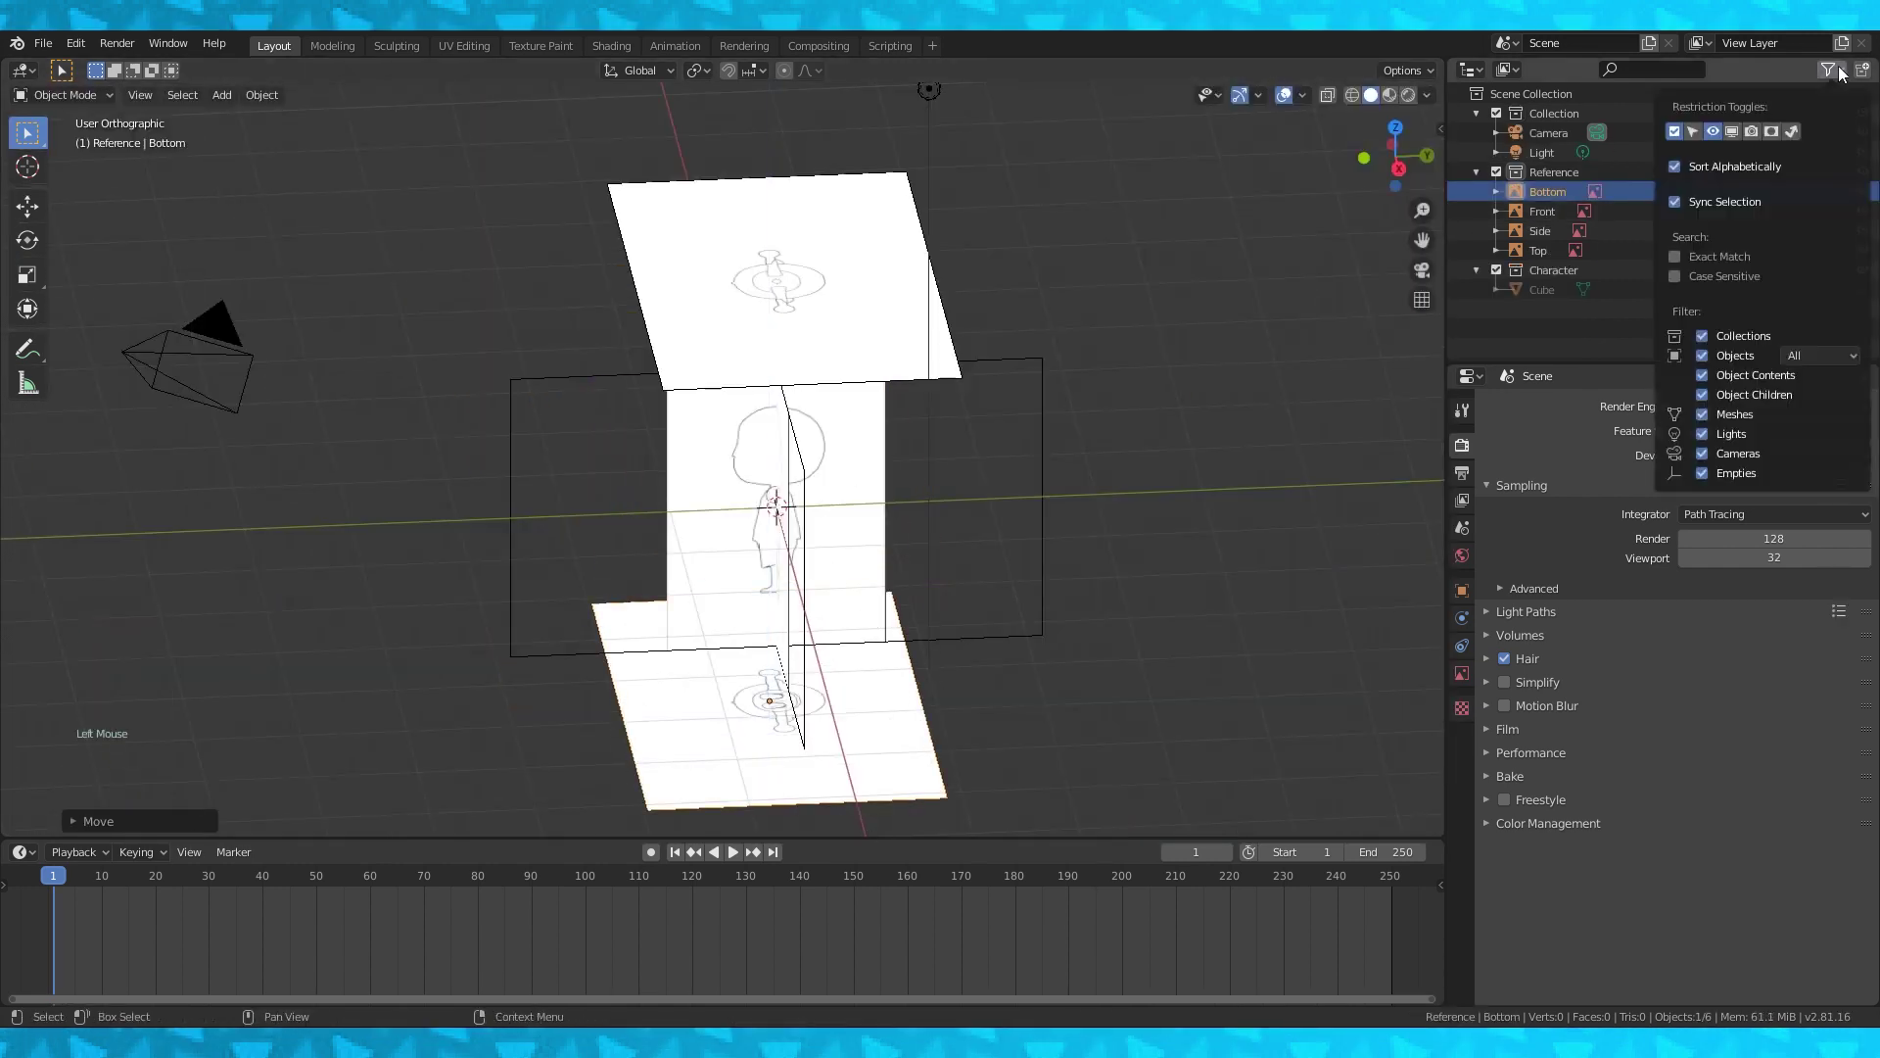
pyautogui.click(1692, 131)
pyautogui.click(1676, 131)
pyautogui.click(1803, 172)
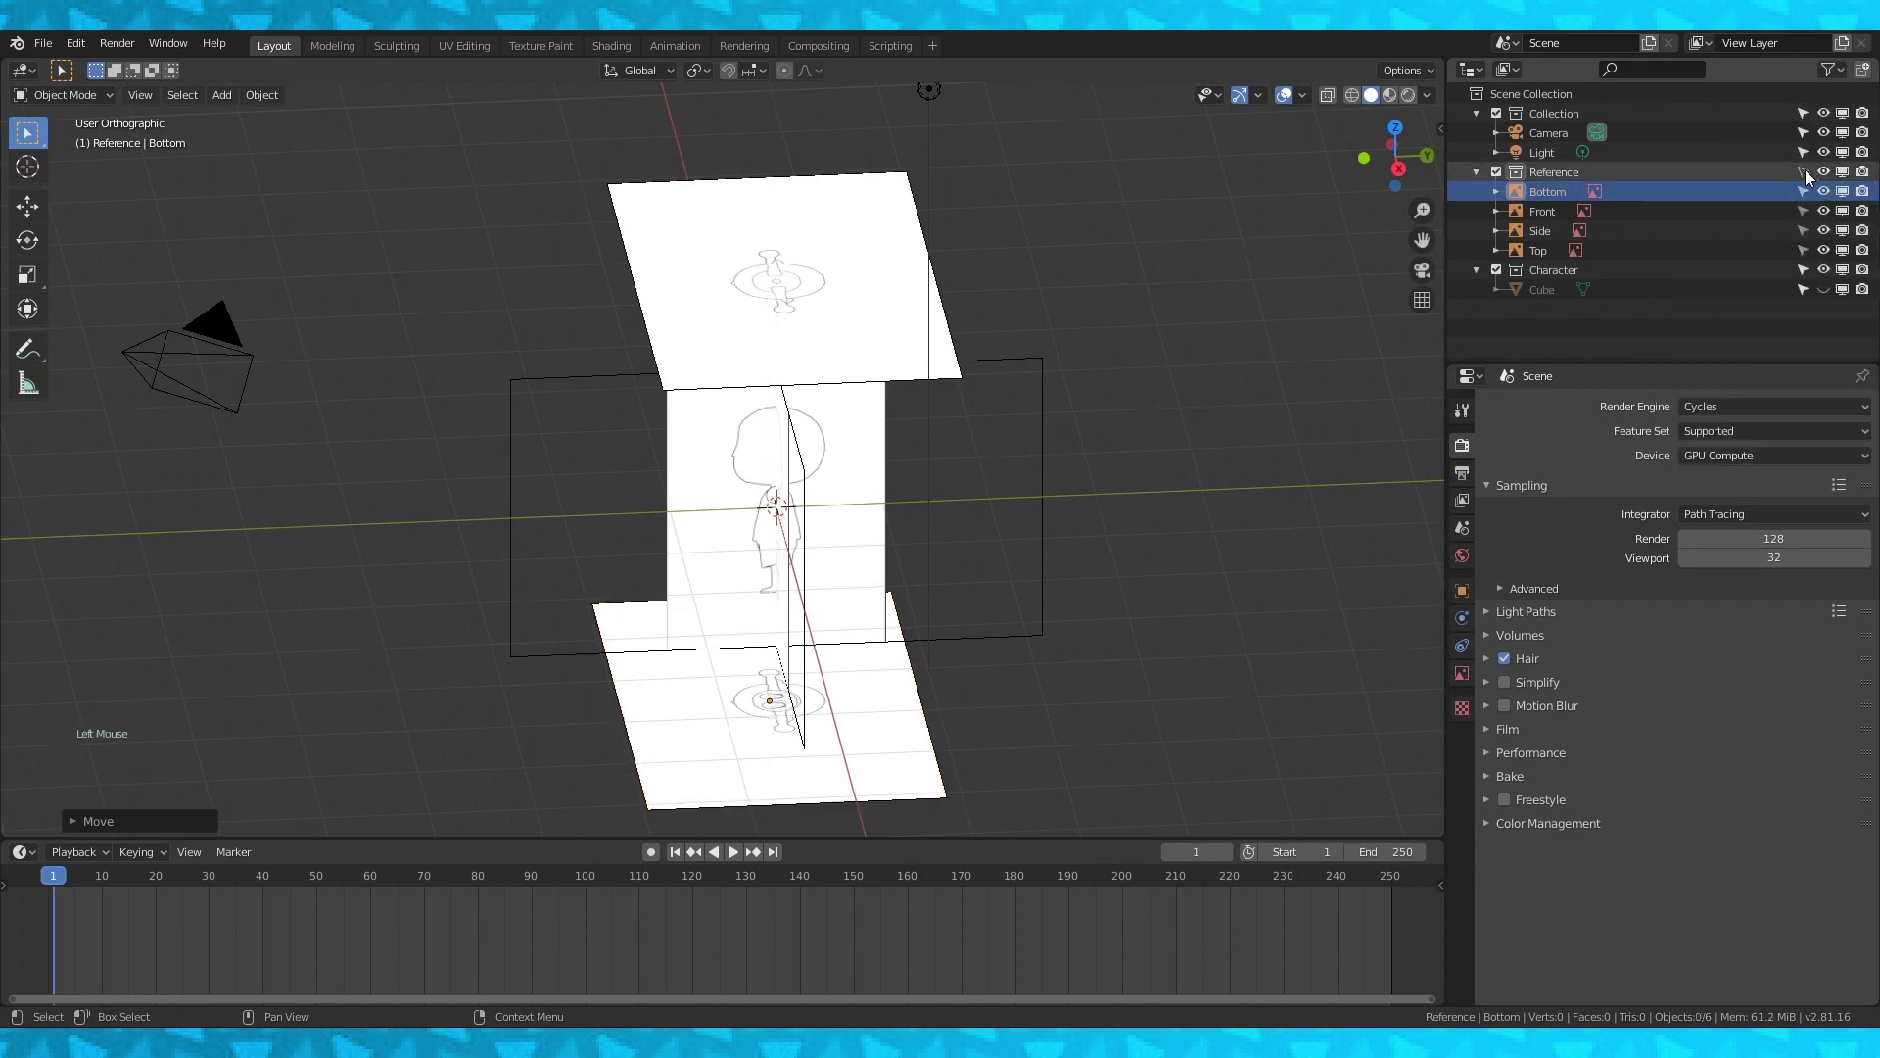
pyautogui.click(1805, 173)
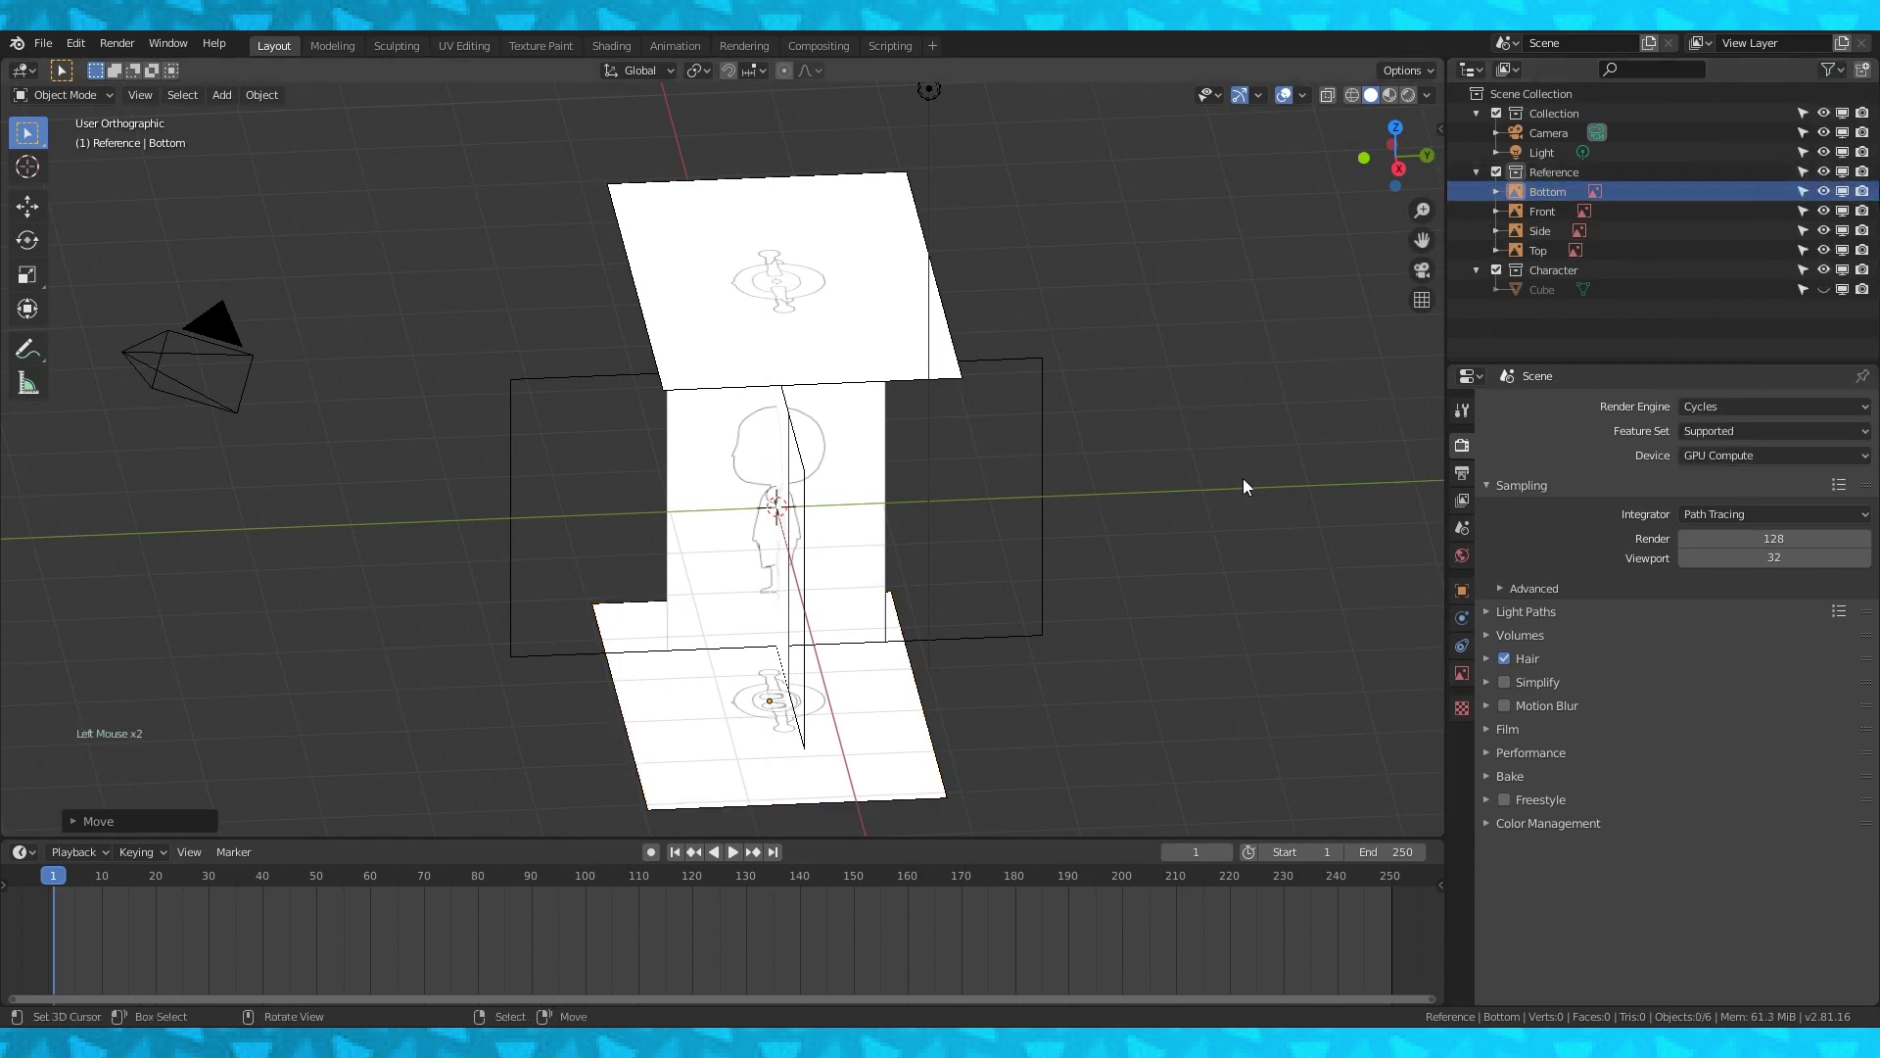
# Move the Front image along Y to behind the side drawing, and make the Reference collection unselectable.
pyautogui.rightClick(809, 530)
pyautogui.moveTo(987, 514); pyautogui.dragTo(977, 519, button='middle')
pyautogui.press('g')
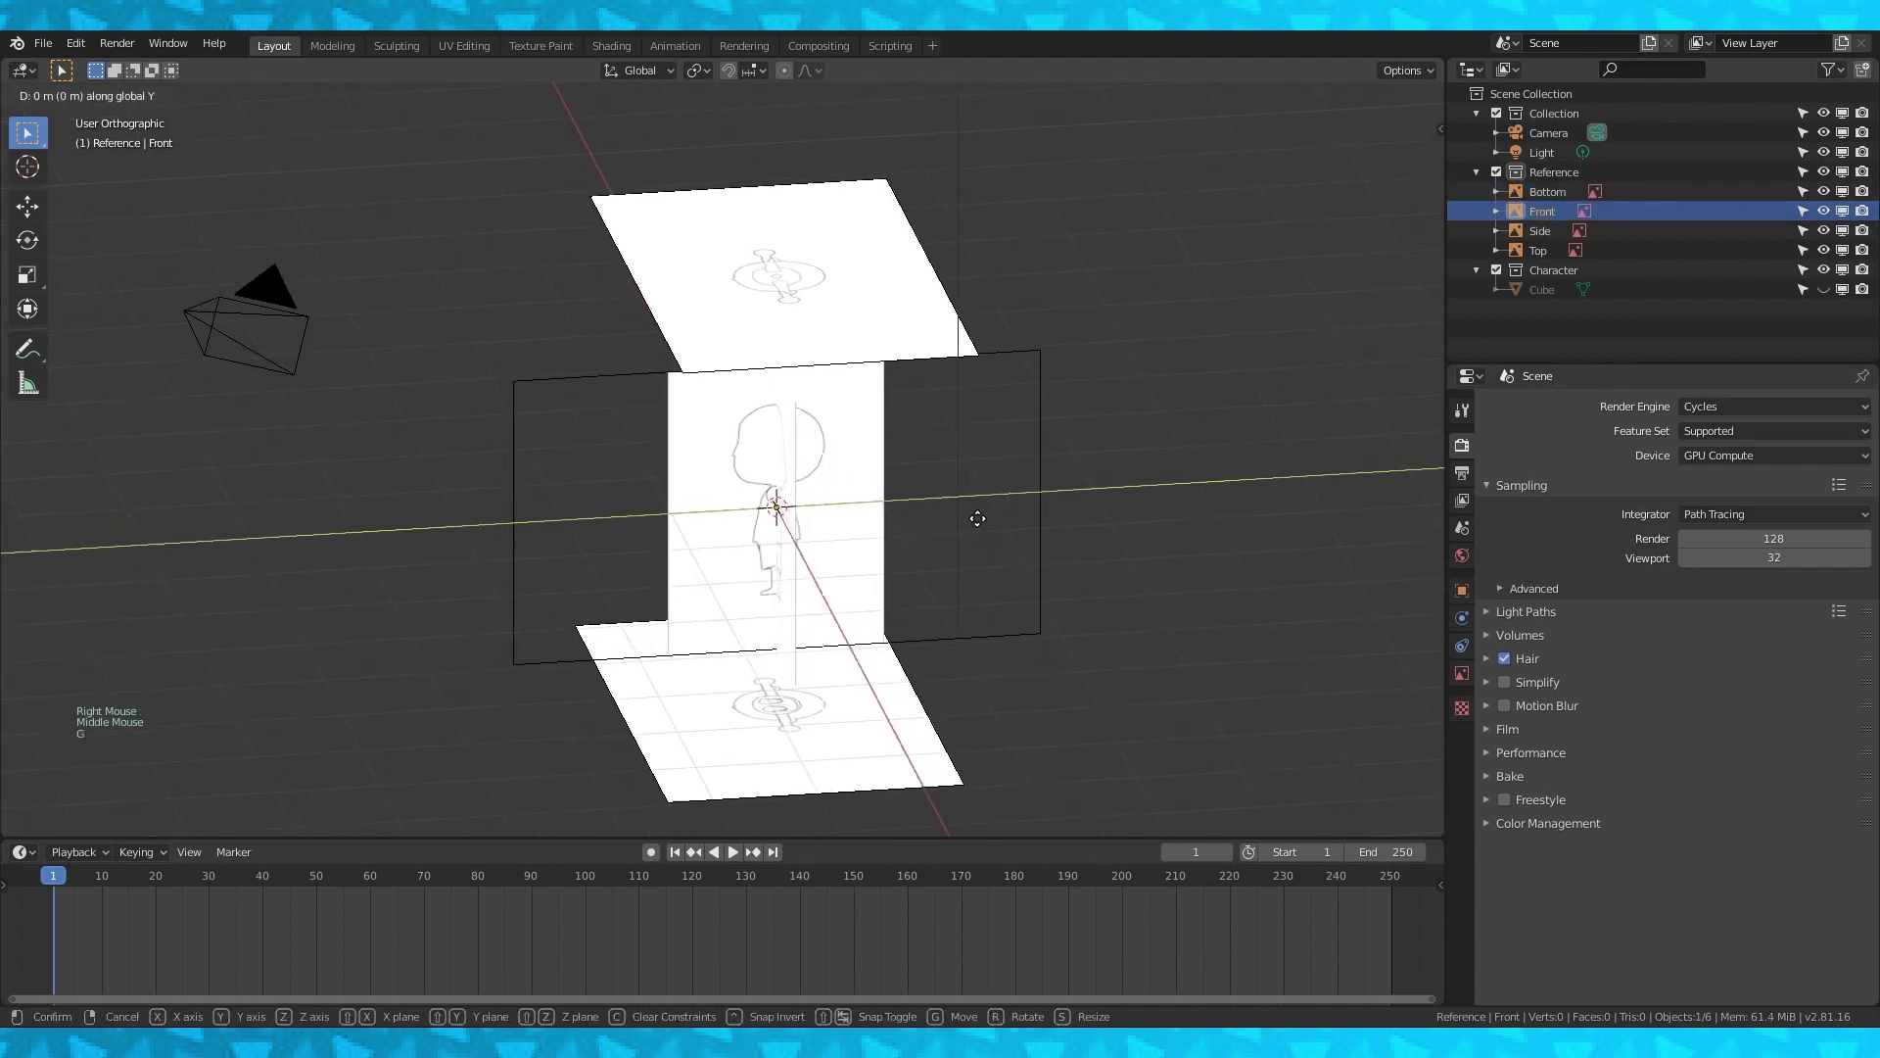
pyautogui.click(1193, 495)
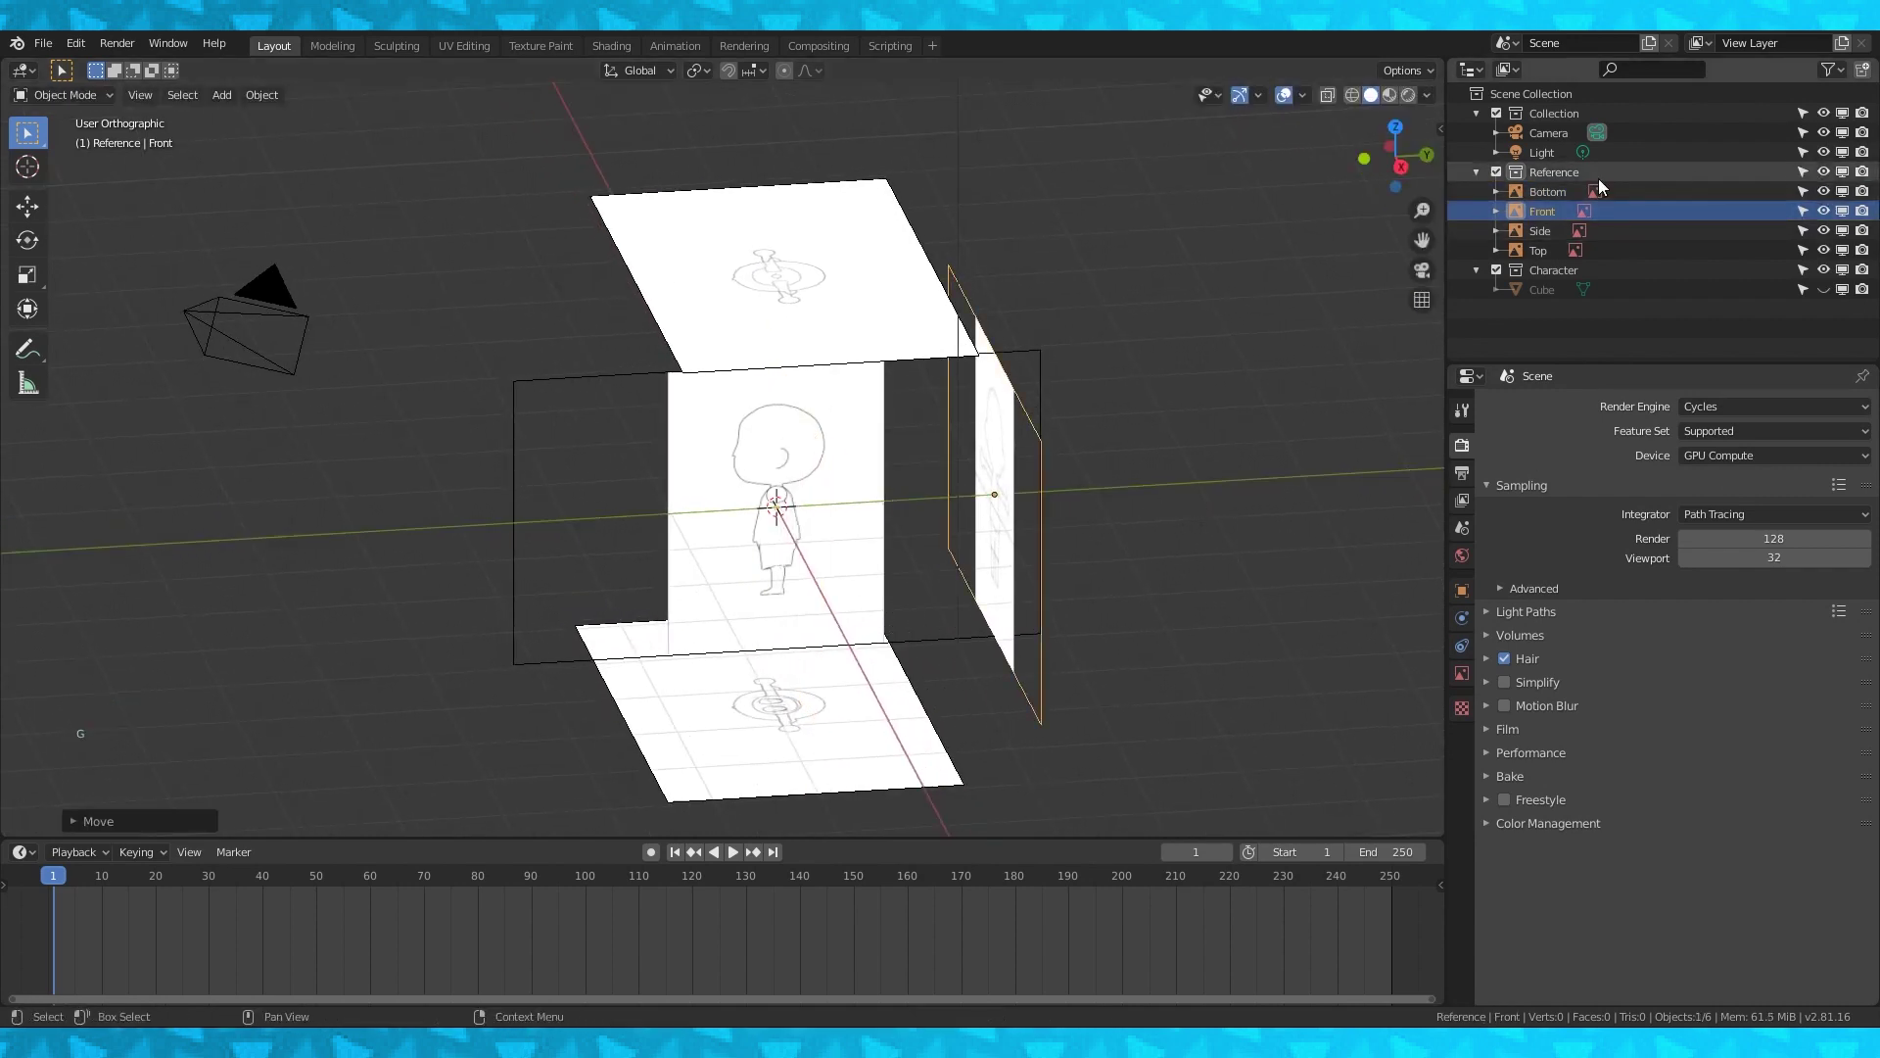
pyautogui.click(1805, 172)
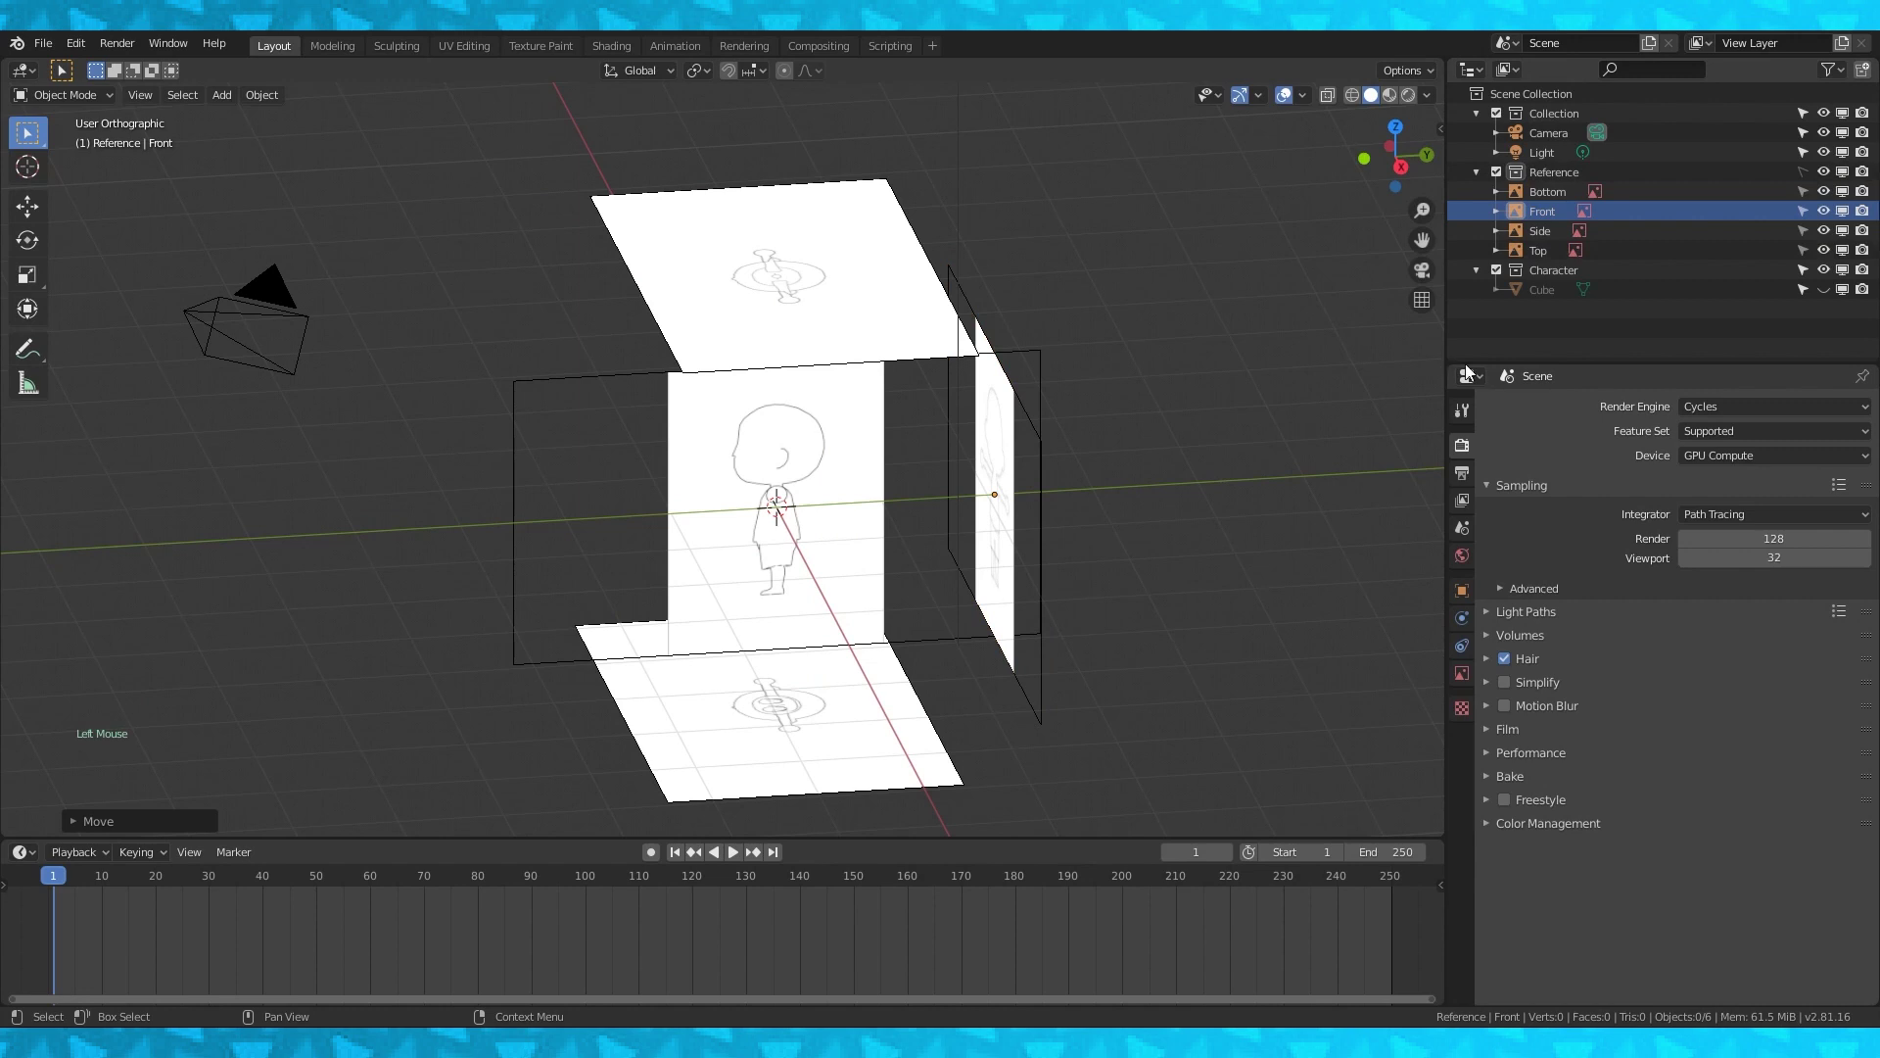
# Unhide the cube in the Character collection and rename it Head.
pyautogui.click(1547, 271)
pyautogui.moveTo(1097, 523); pyautogui.dragTo(1224, 470, button='middle')
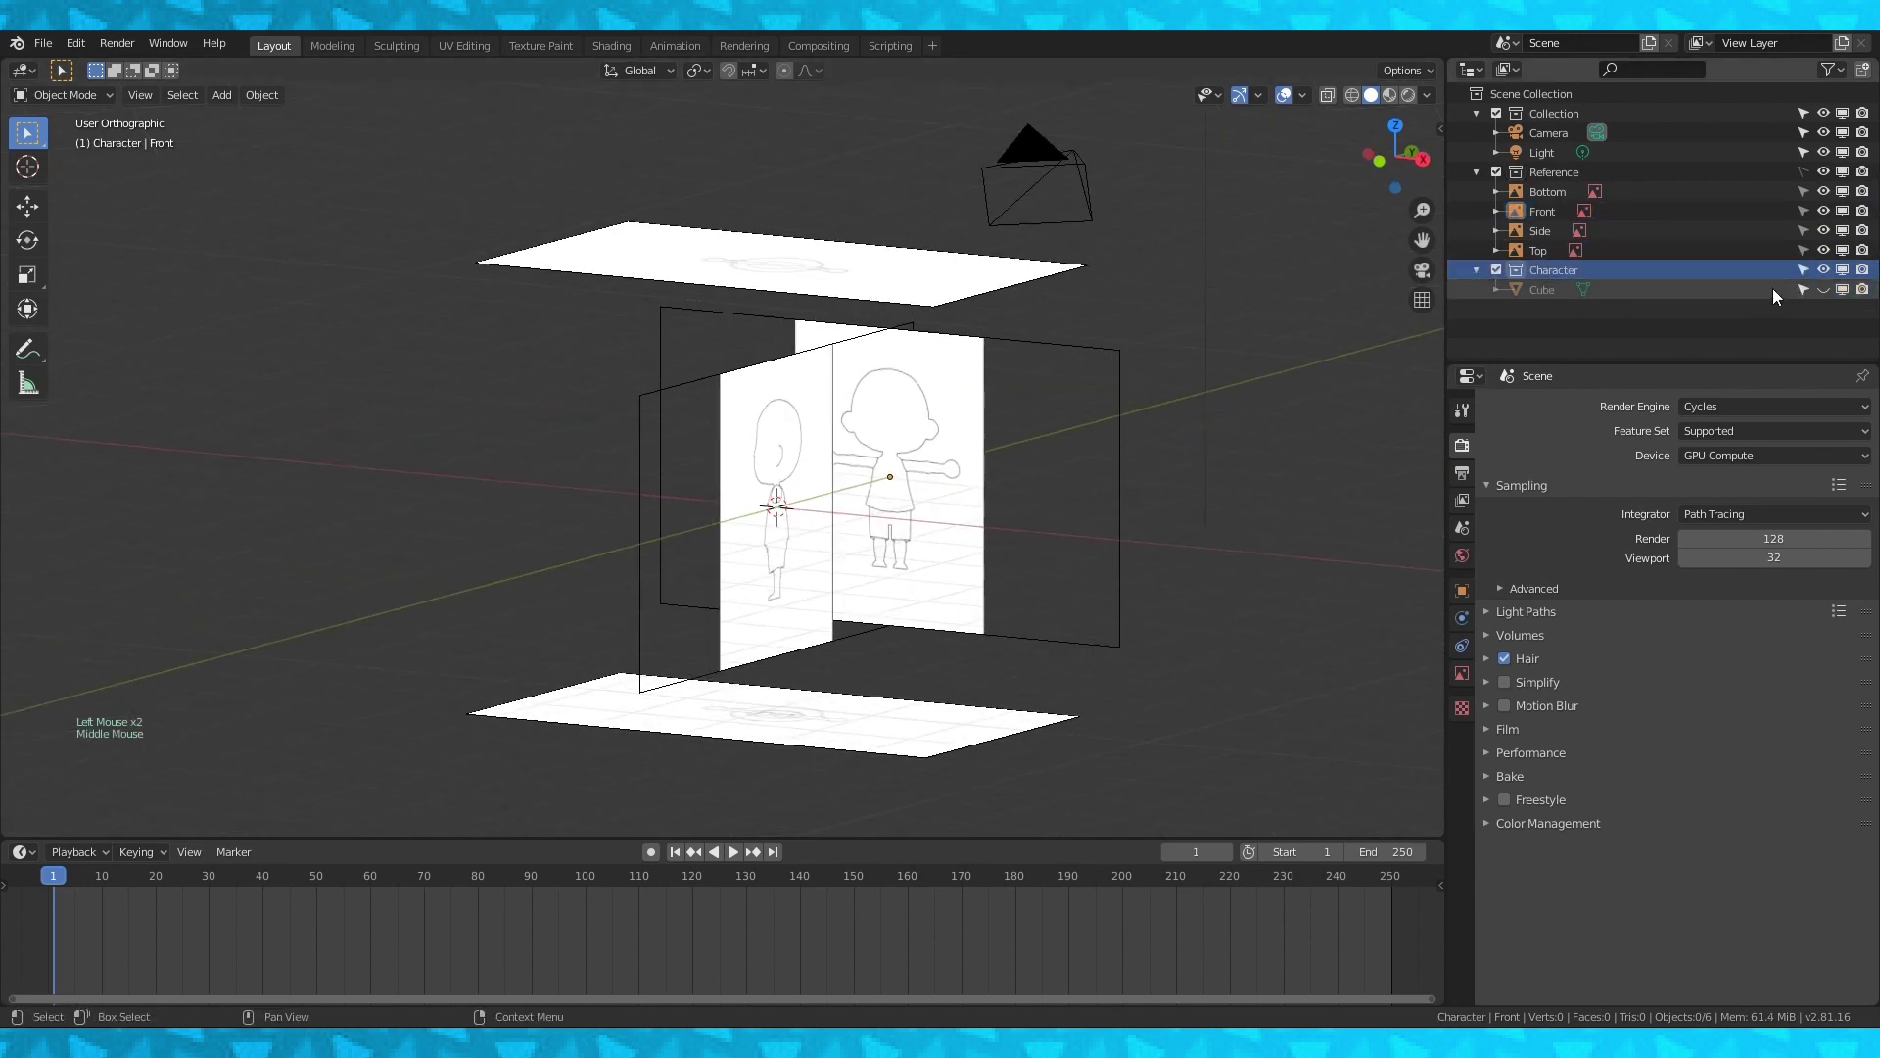
pyautogui.click(1823, 289)
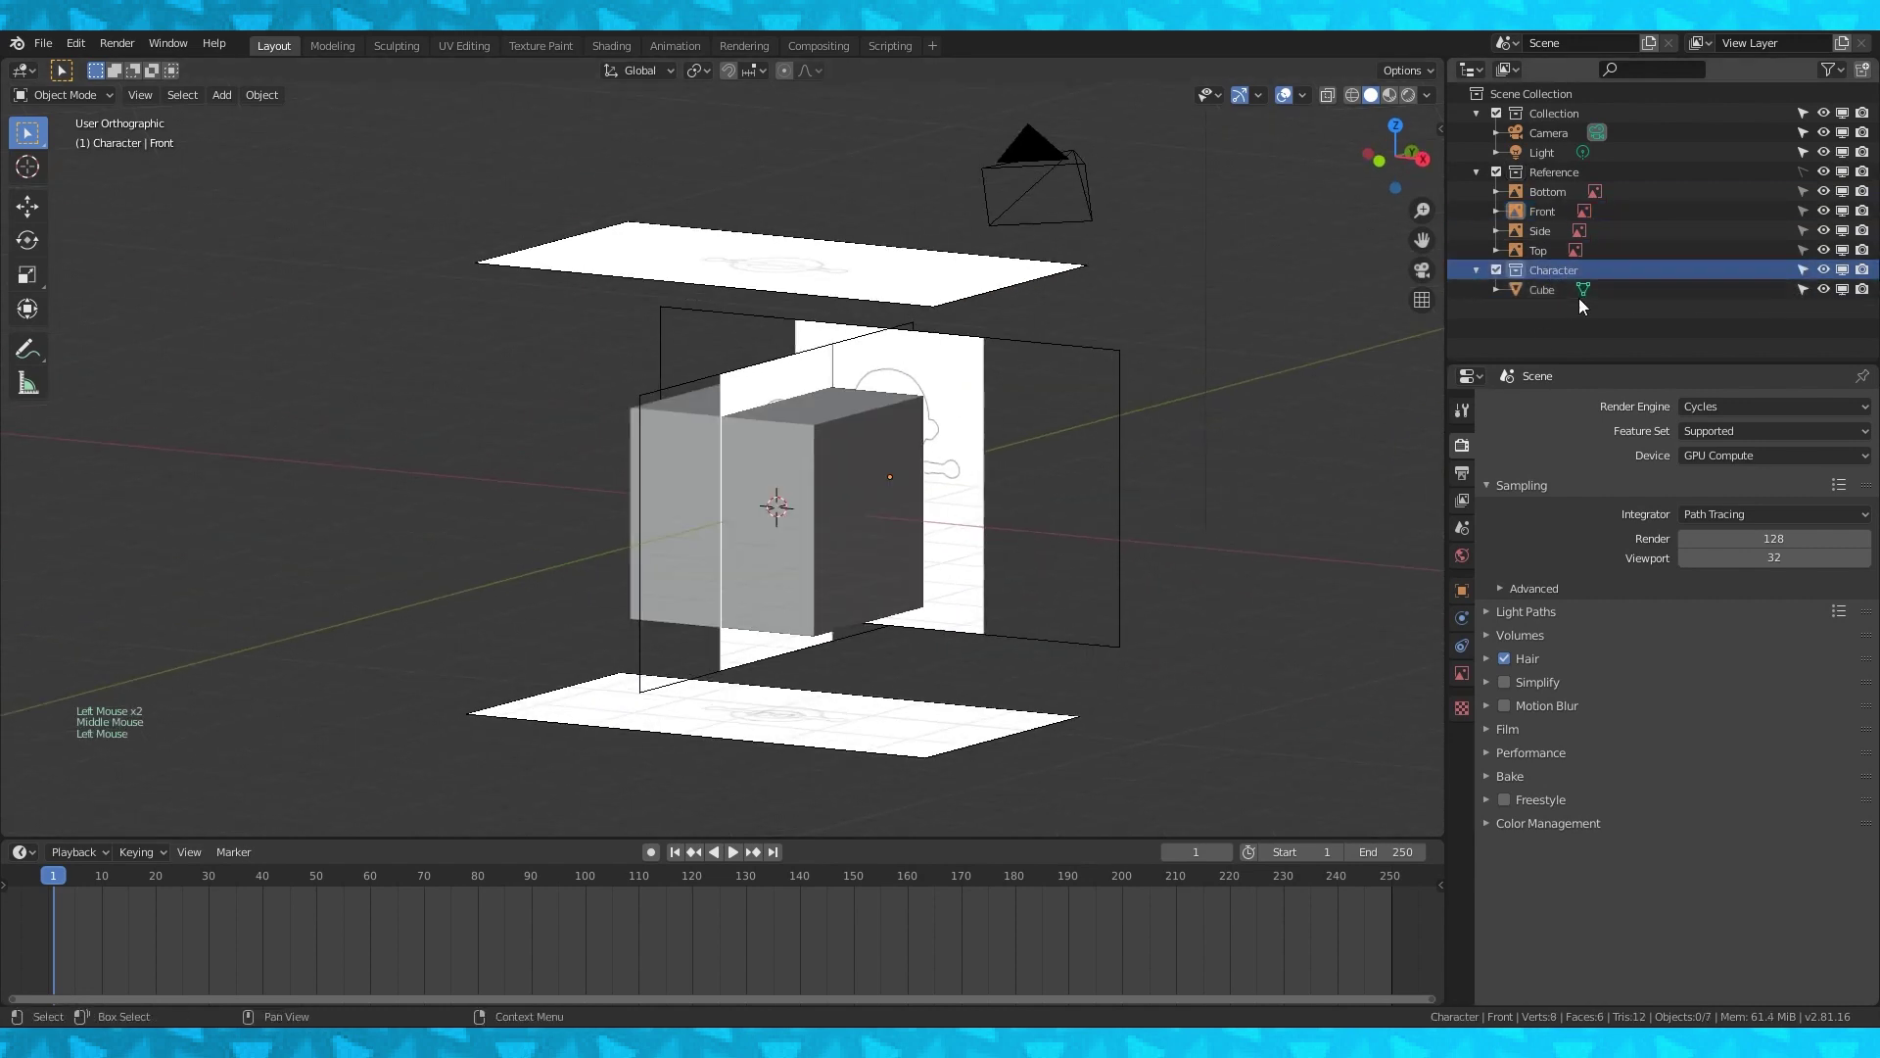
pyautogui.doubleClick(1542, 290)
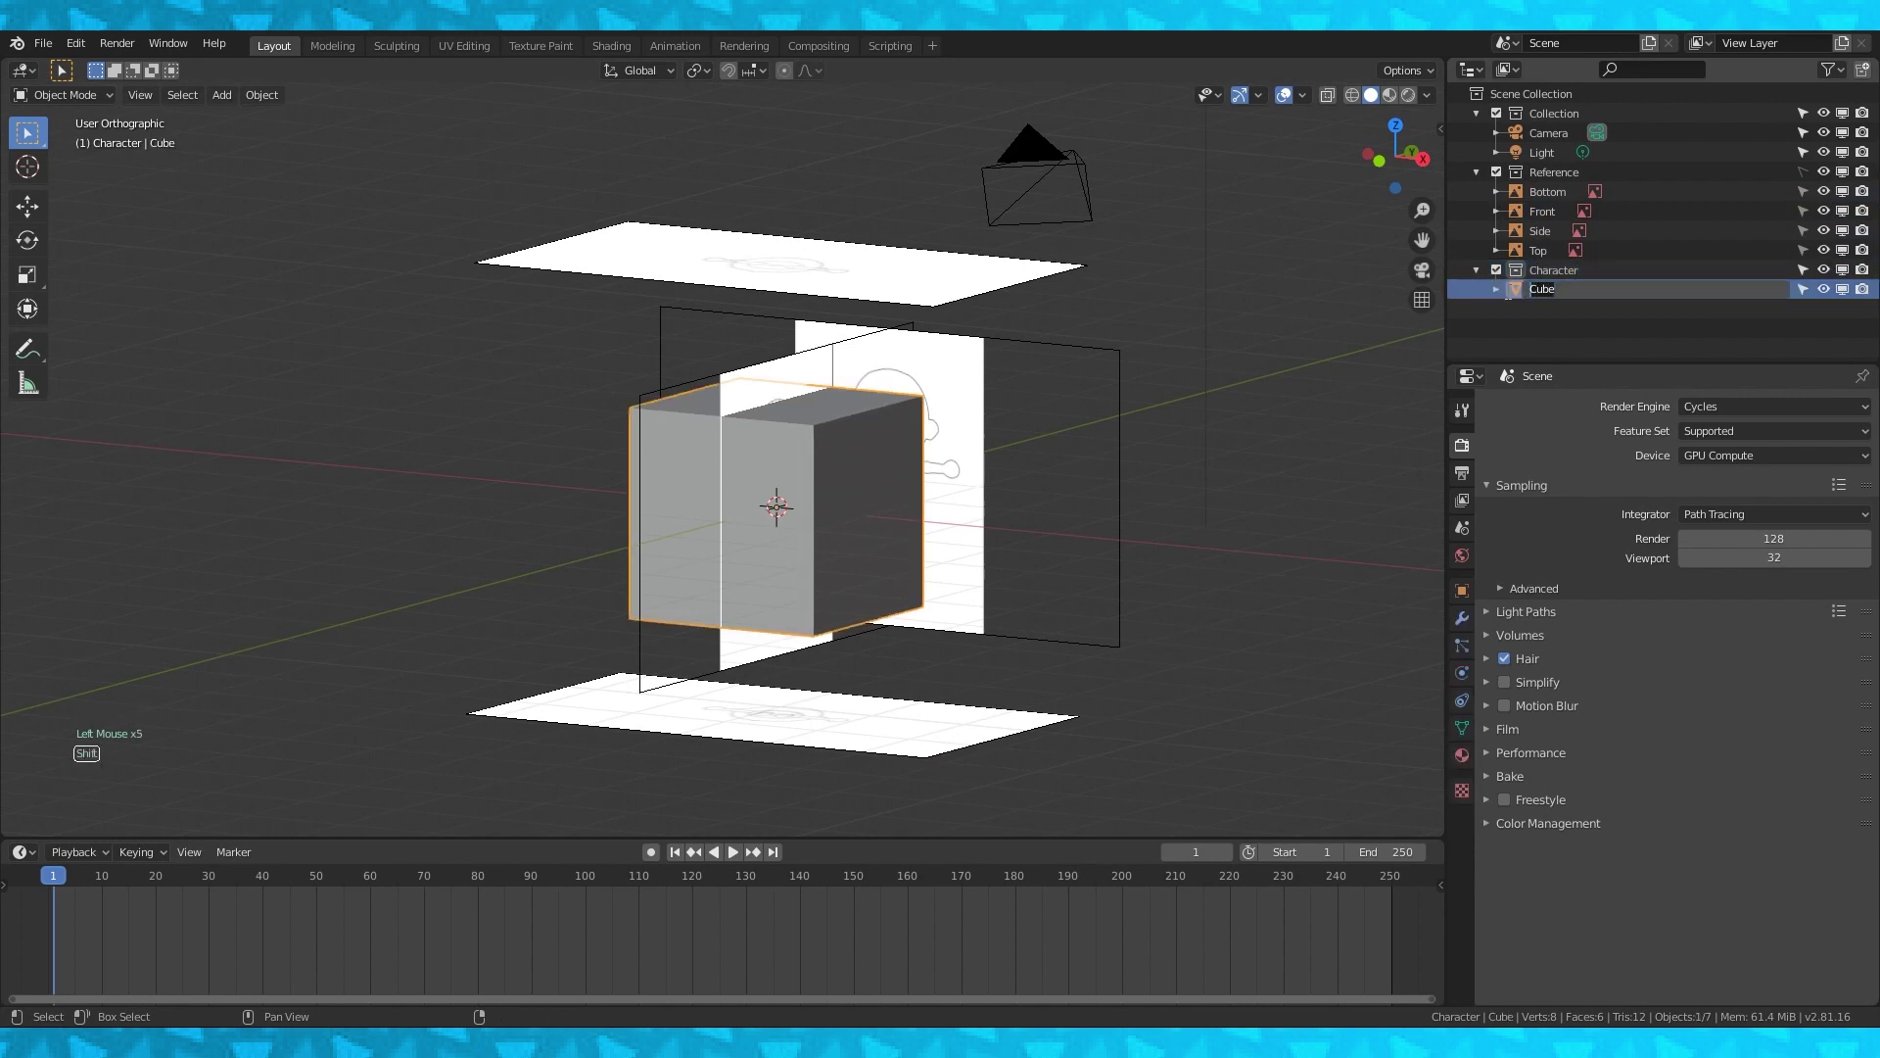
pyautogui.write('Head')
pyautogui.press('Return')
# Enter Edit Mode on the Head cube and show it as wireframe in the right side view.
pyautogui.rightClick(819, 445)
pyautogui.press('Tab')
pyautogui.press('Tab')
pyautogui.press('Tab')
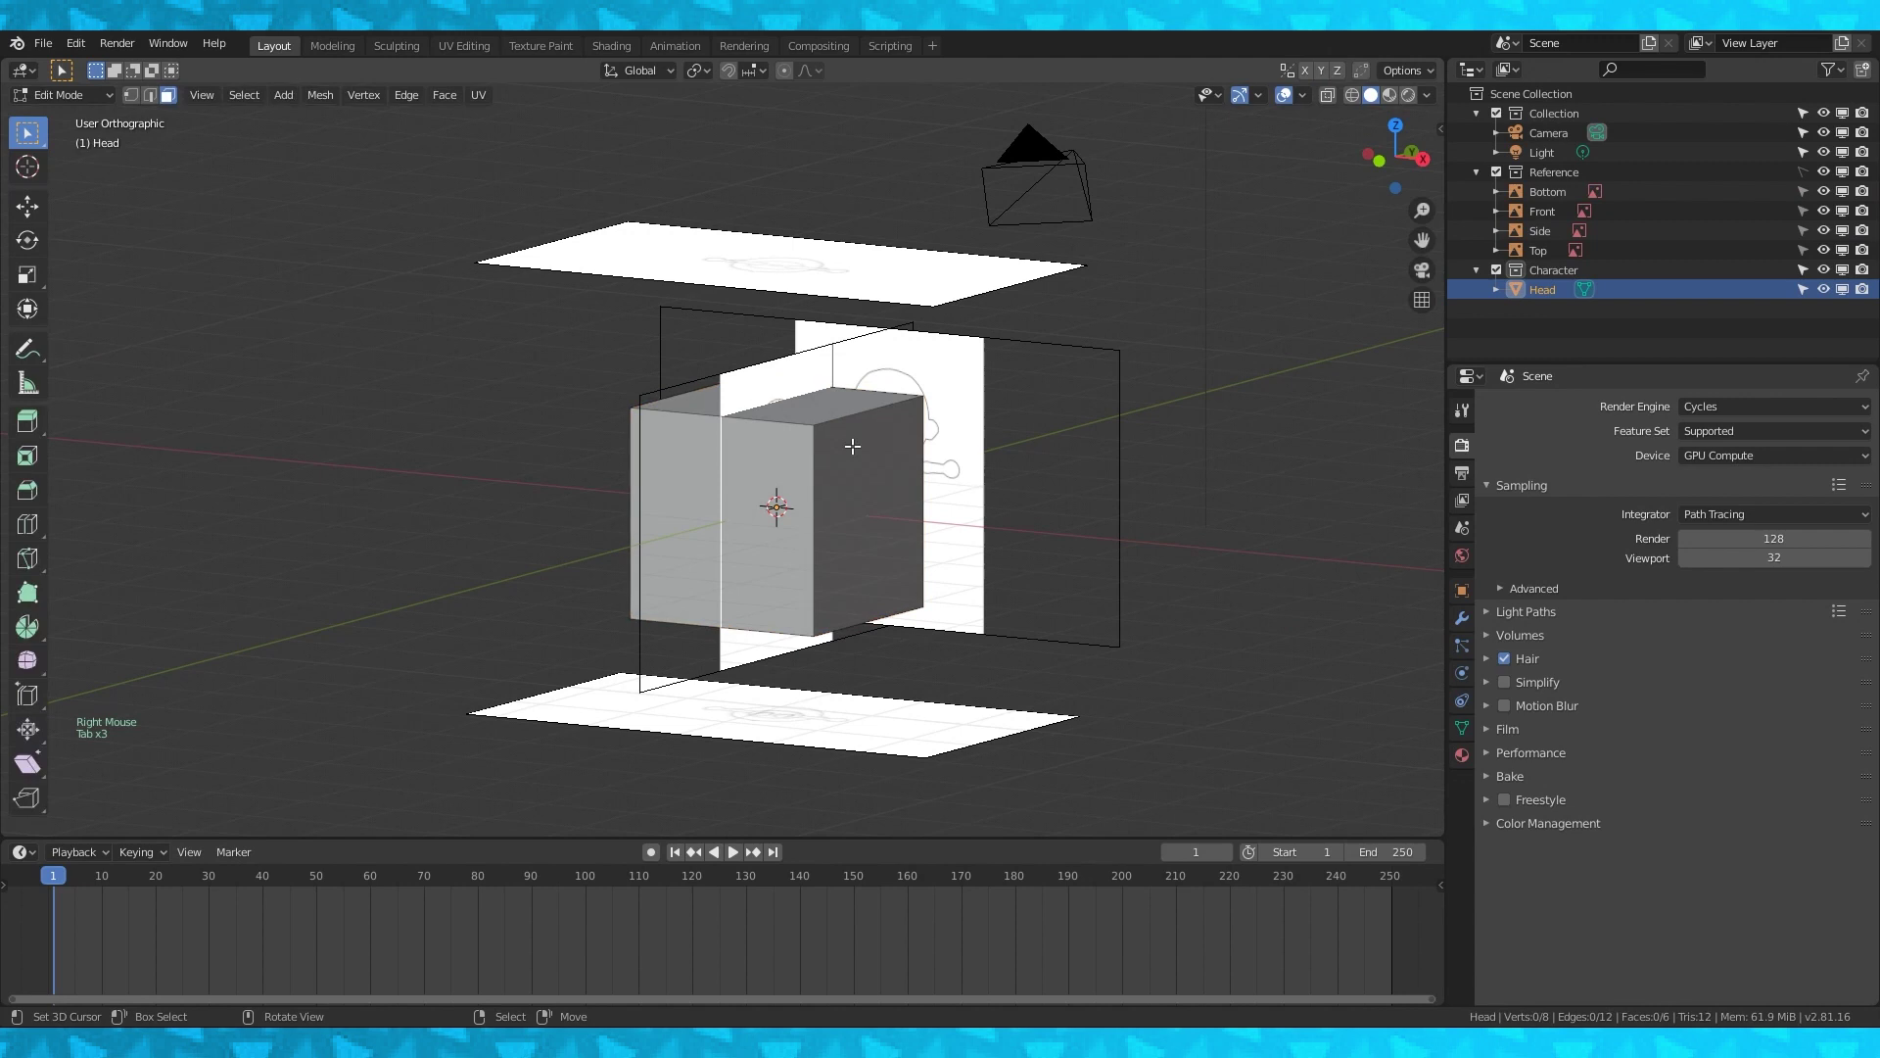
pyautogui.press('KP_3')
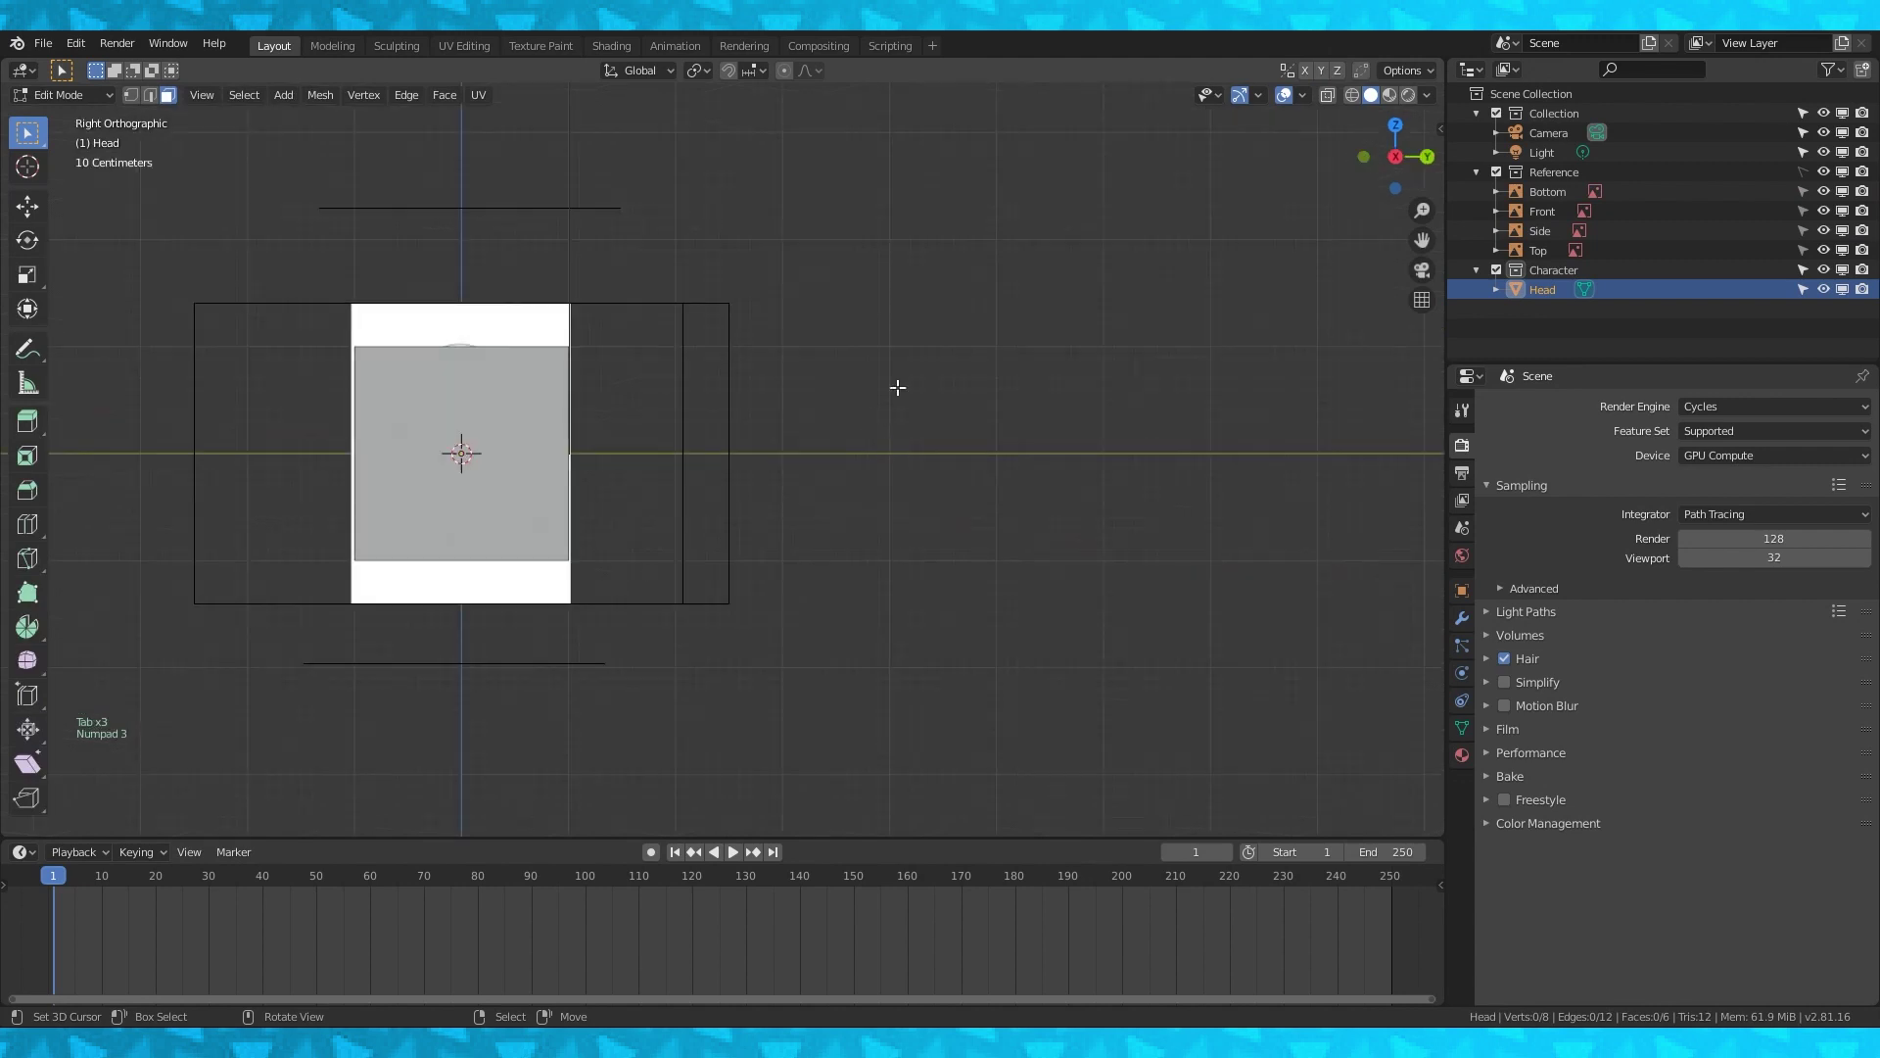
pyautogui.click(1356, 95)
pyautogui.scroll(-2, 685, 428)
pyautogui.keyDown('shift'); pyautogui.moveTo(685, 428); pyautogui.dragTo(882, 441, button='middle'); pyautogui.keyUp('shift')
pyautogui.scroll(2, 758, 405)
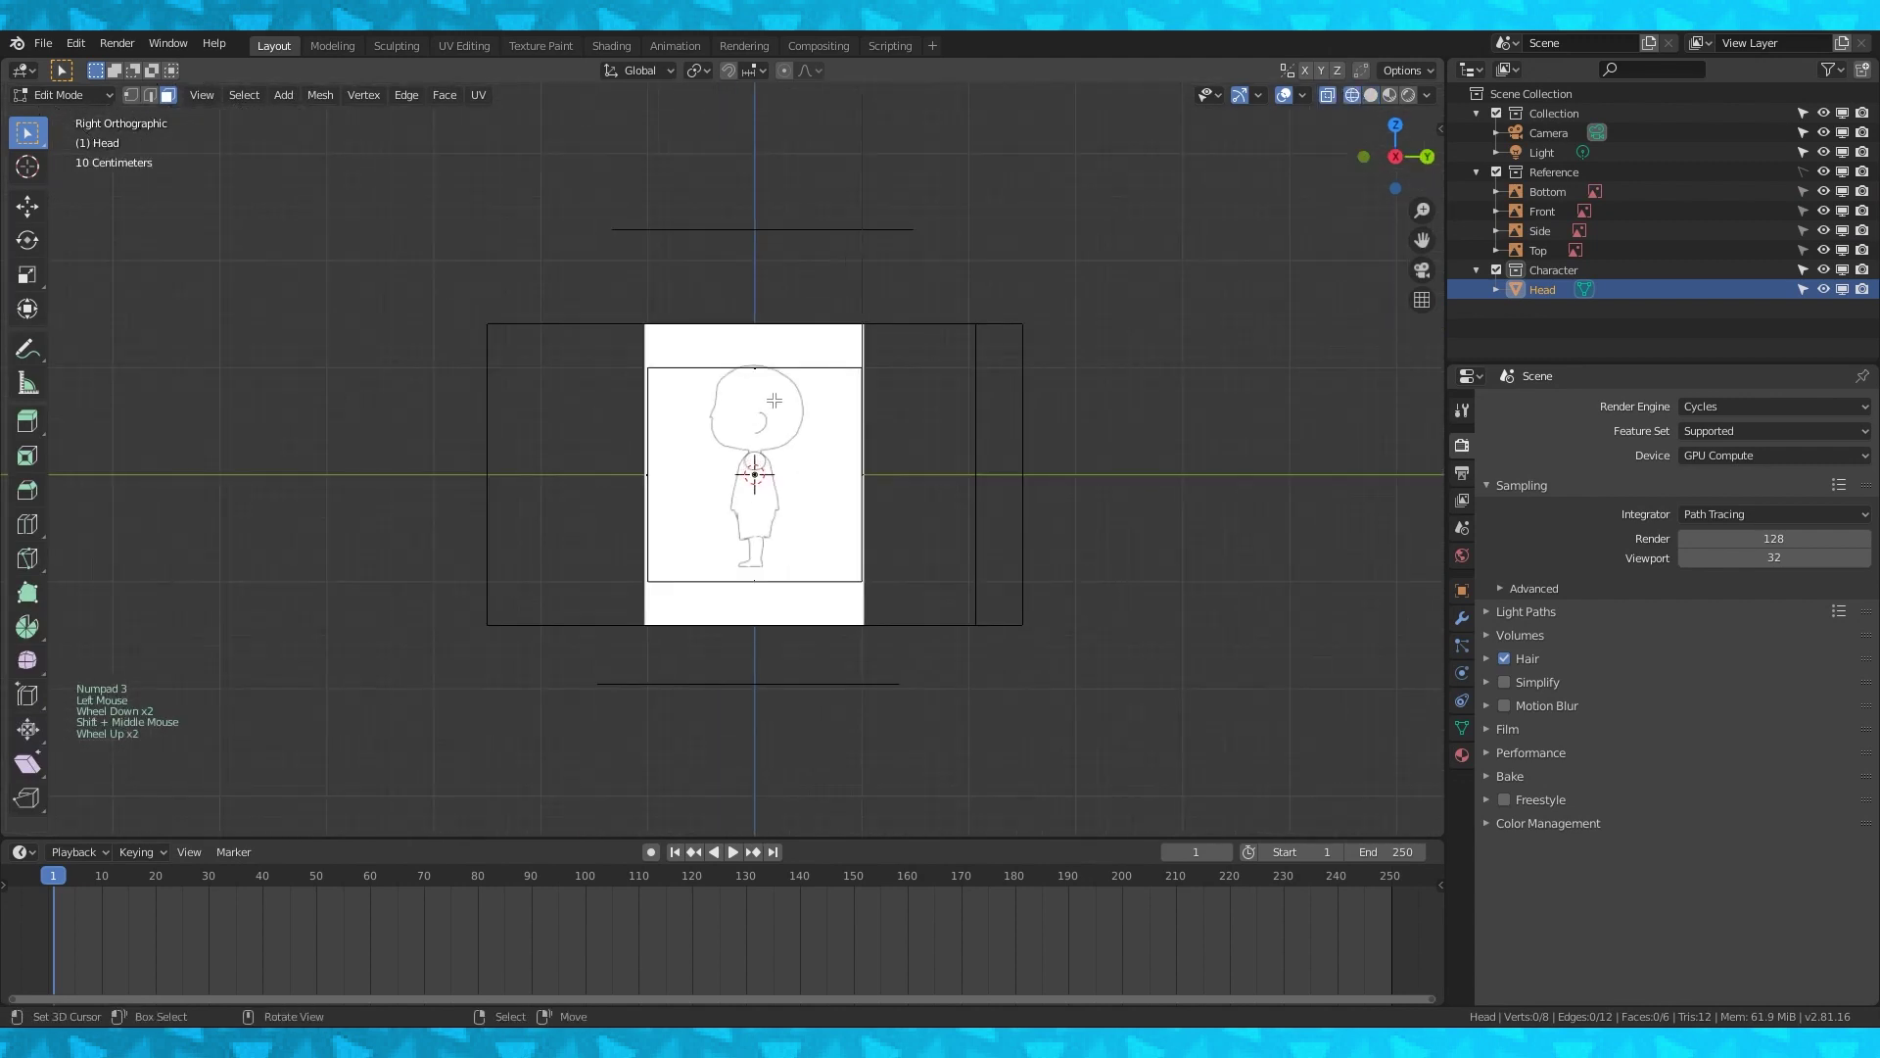
# Scale the whole cube down to head size and move it up along Z over the head in the side drawing.
pyautogui.press('a')
pyautogui.click(131, 95)
pyautogui.scroll(2, 801, 466)
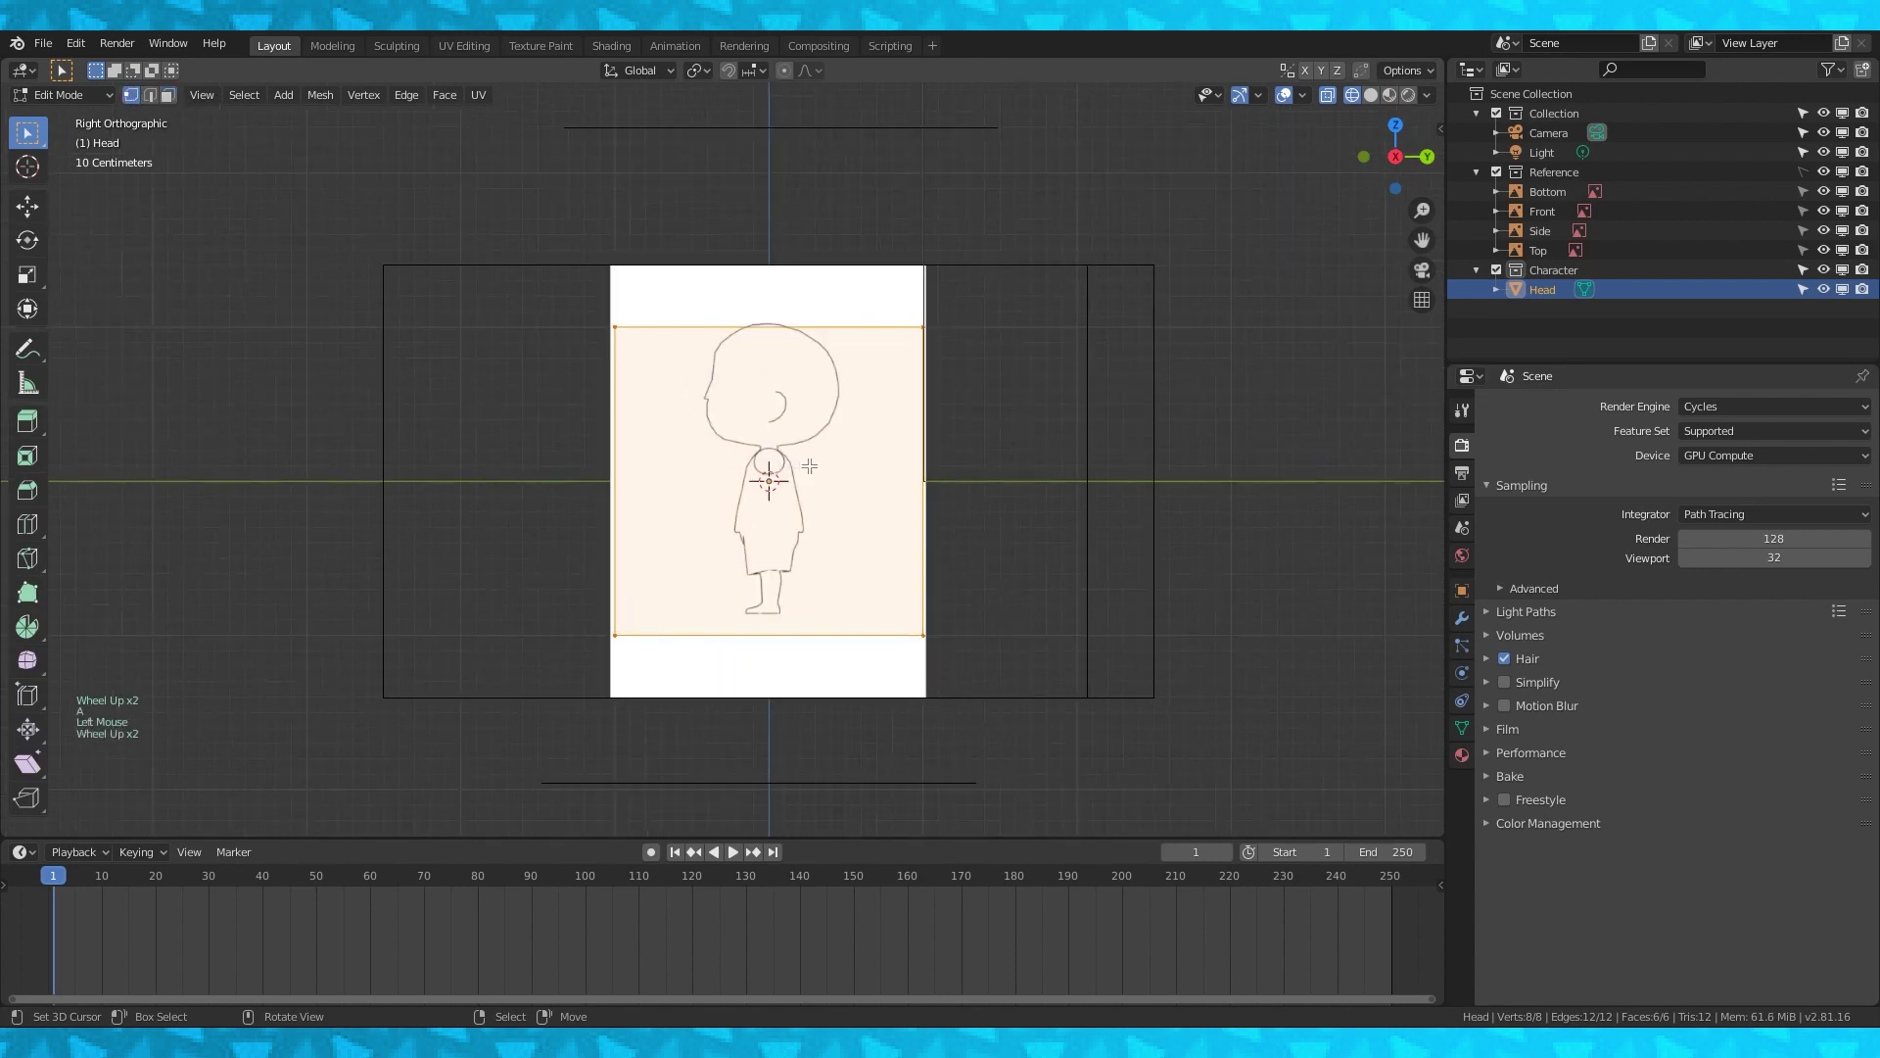
pyautogui.press('s')
pyautogui.click(910, 470)
pyautogui.keyDown('shift'); pyautogui.moveTo(829, 484); pyautogui.dragTo(865, 491, button='middle'); pyautogui.keyUp('shift')
pyautogui.press('g')
pyautogui.press('z')
pyautogui.click(878, 398)
pyautogui.scroll(2, 878, 398)
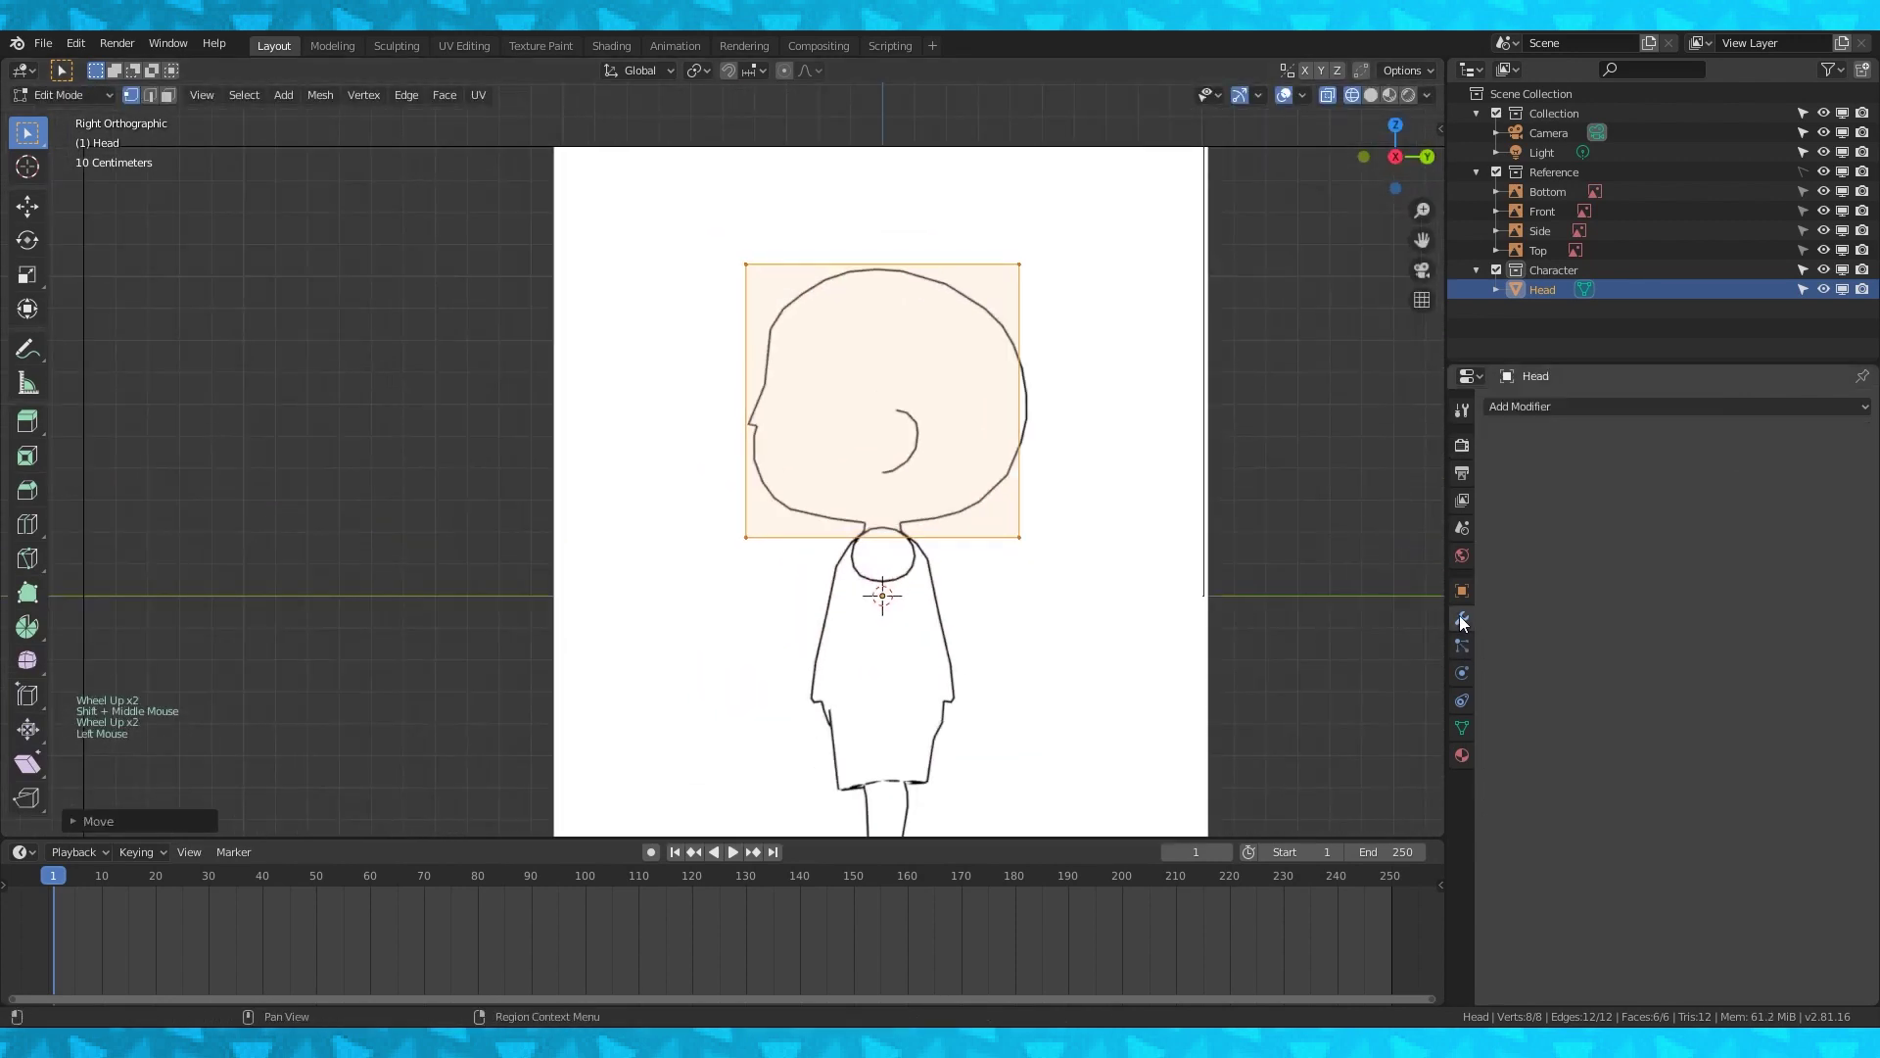
# Add a Subdivision Surface modifier to the Head cube and set its viewport level to 2.
pyautogui.click(1462, 618)
pyautogui.click(1583, 406)
pyautogui.click(1506, 730)
pyautogui.keyDown('shift'); pyautogui.moveTo(1071, 424); pyautogui.dragTo(996, 455, button='middle'); pyautogui.keyUp('shift')
pyautogui.click(1659, 554)
# Scale the cube up until its smoothed shape fills the head outline in the side drawing.
pyautogui.press('s')
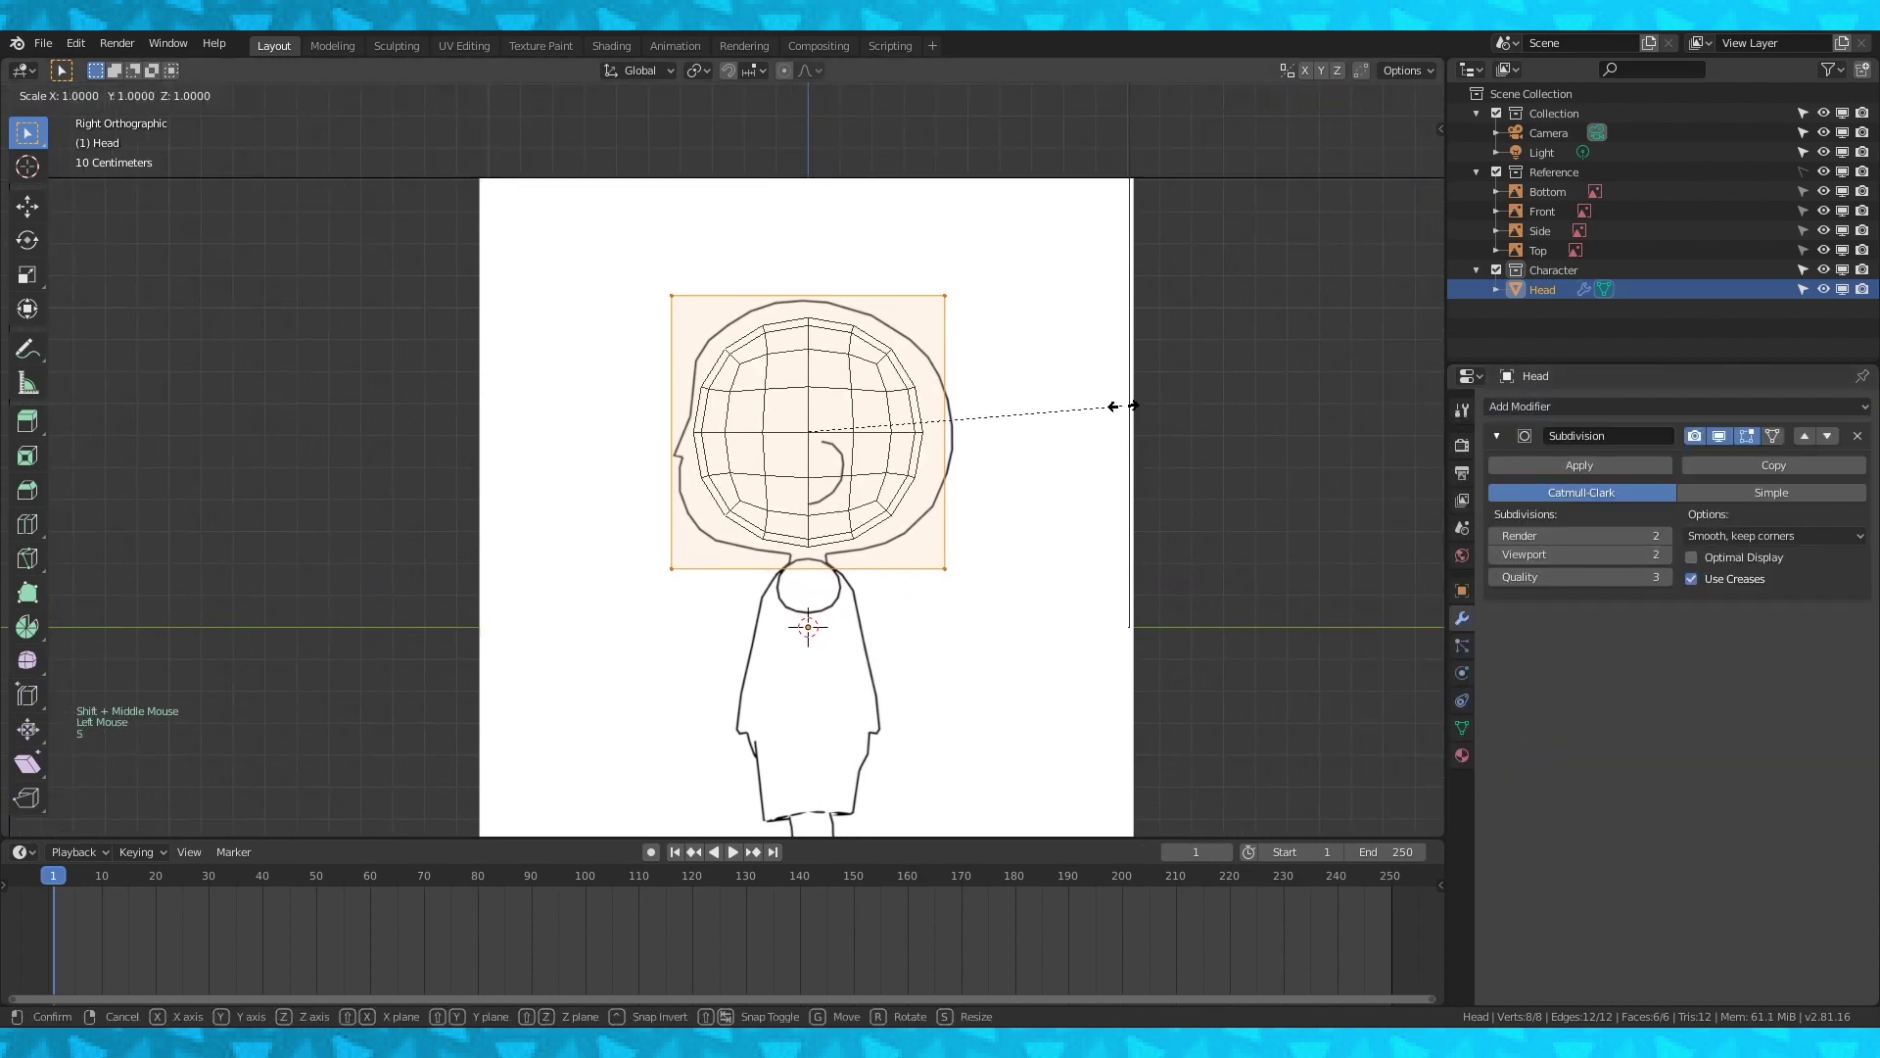
pyautogui.click(1204, 394)
pyautogui.scroll(2, 1113, 529)
pyautogui.scroll(-2, 1097, 515)
pyautogui.keyDown('shift'); pyautogui.moveTo(1047, 458); pyautogui.dragTo(969, 462, button='middle'); pyautogui.keyUp('shift')
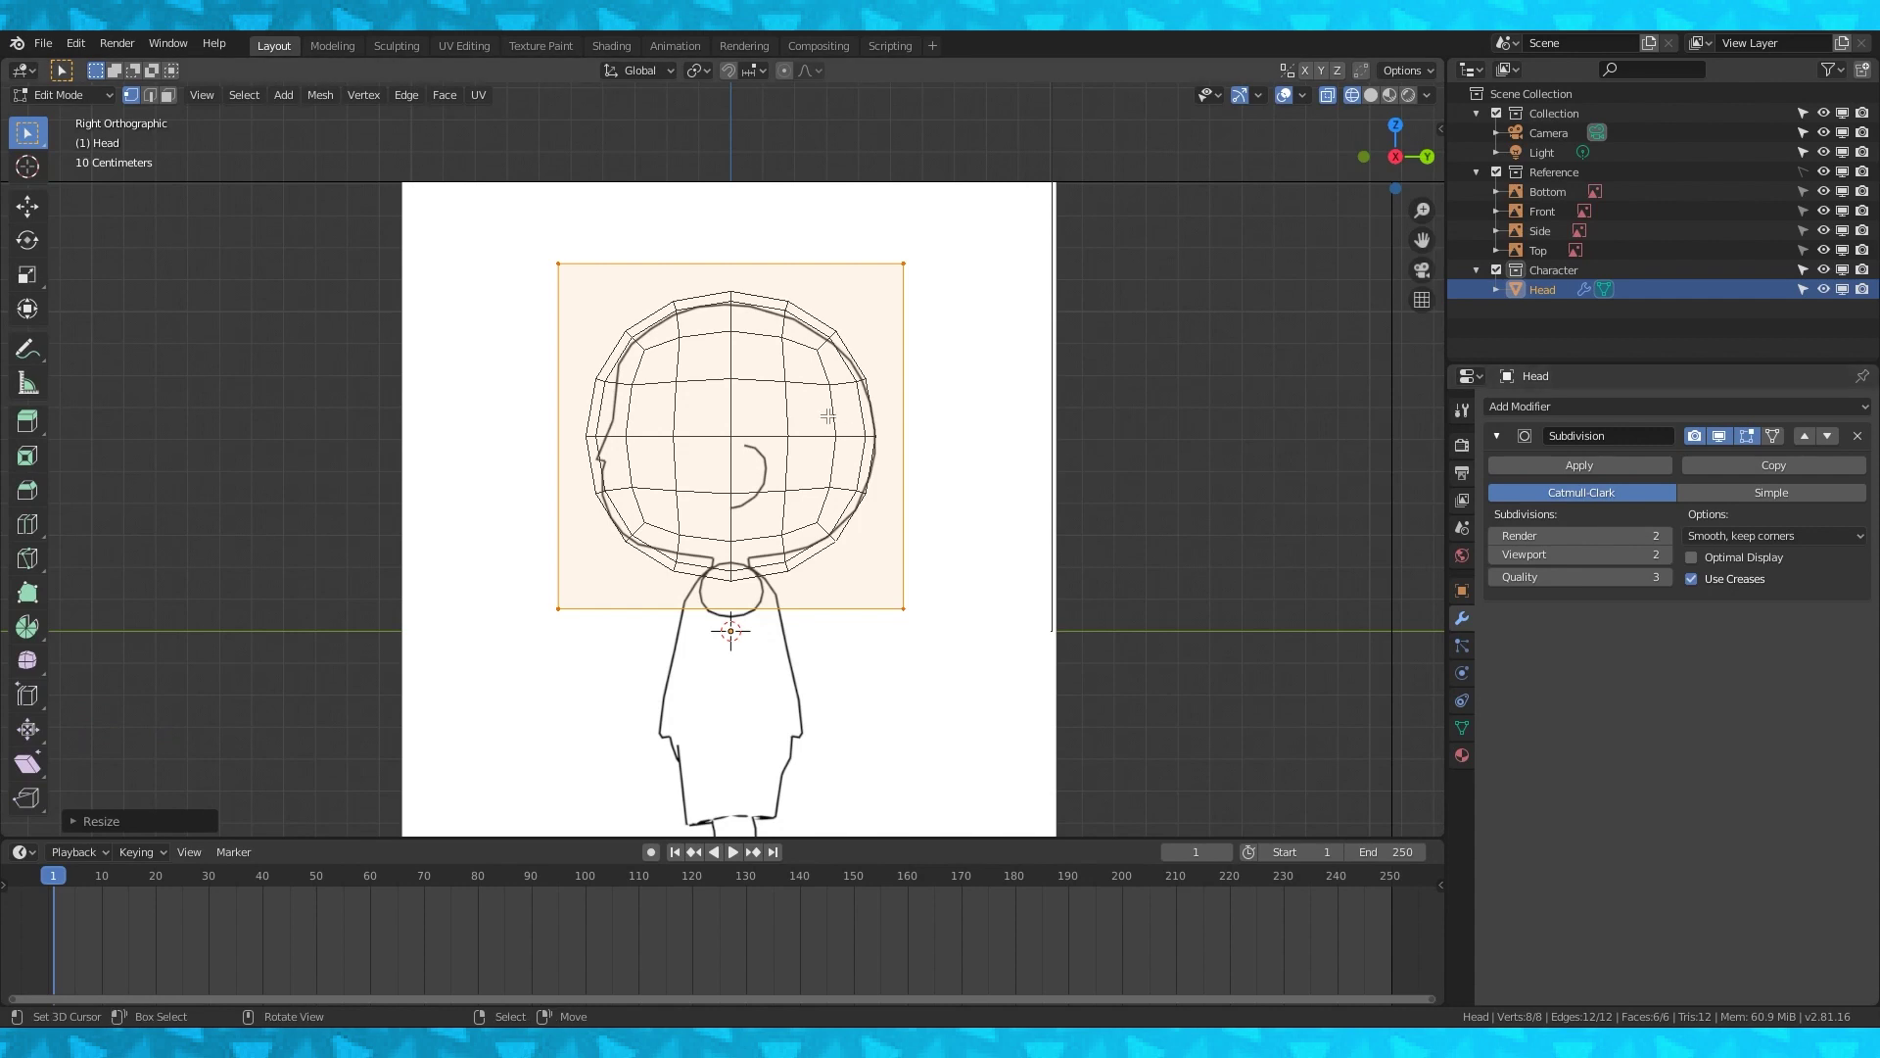
# Apply the Subdivision modifier in Object Mode and return to editing the resulting head mesh.
pyautogui.press('Tab')
pyautogui.click(1556, 468)
pyautogui.press('Tab')
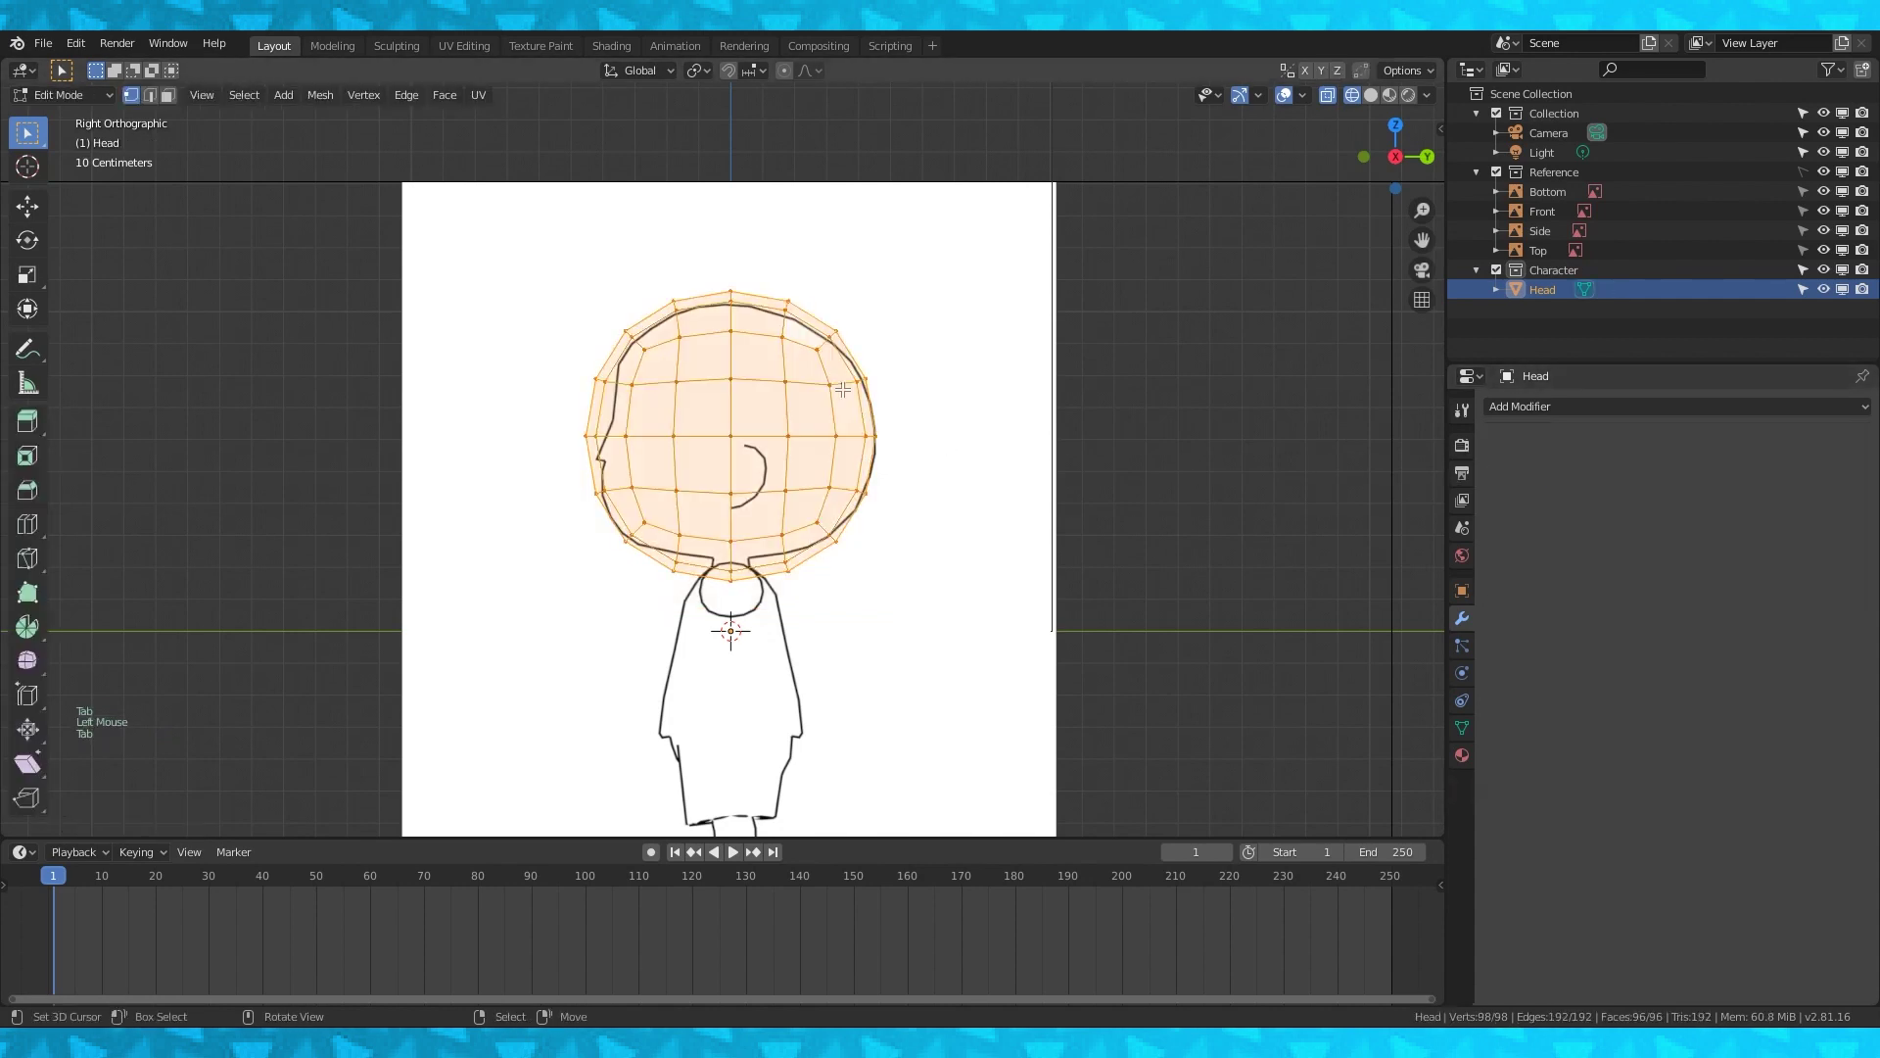
# Flatten the horizontal edge loop just below the middle of the head by scaling it to 0 along Z.
pyautogui.keyDown('alt'); pyautogui.rightClick(799, 498); pyautogui.keyUp('alt')
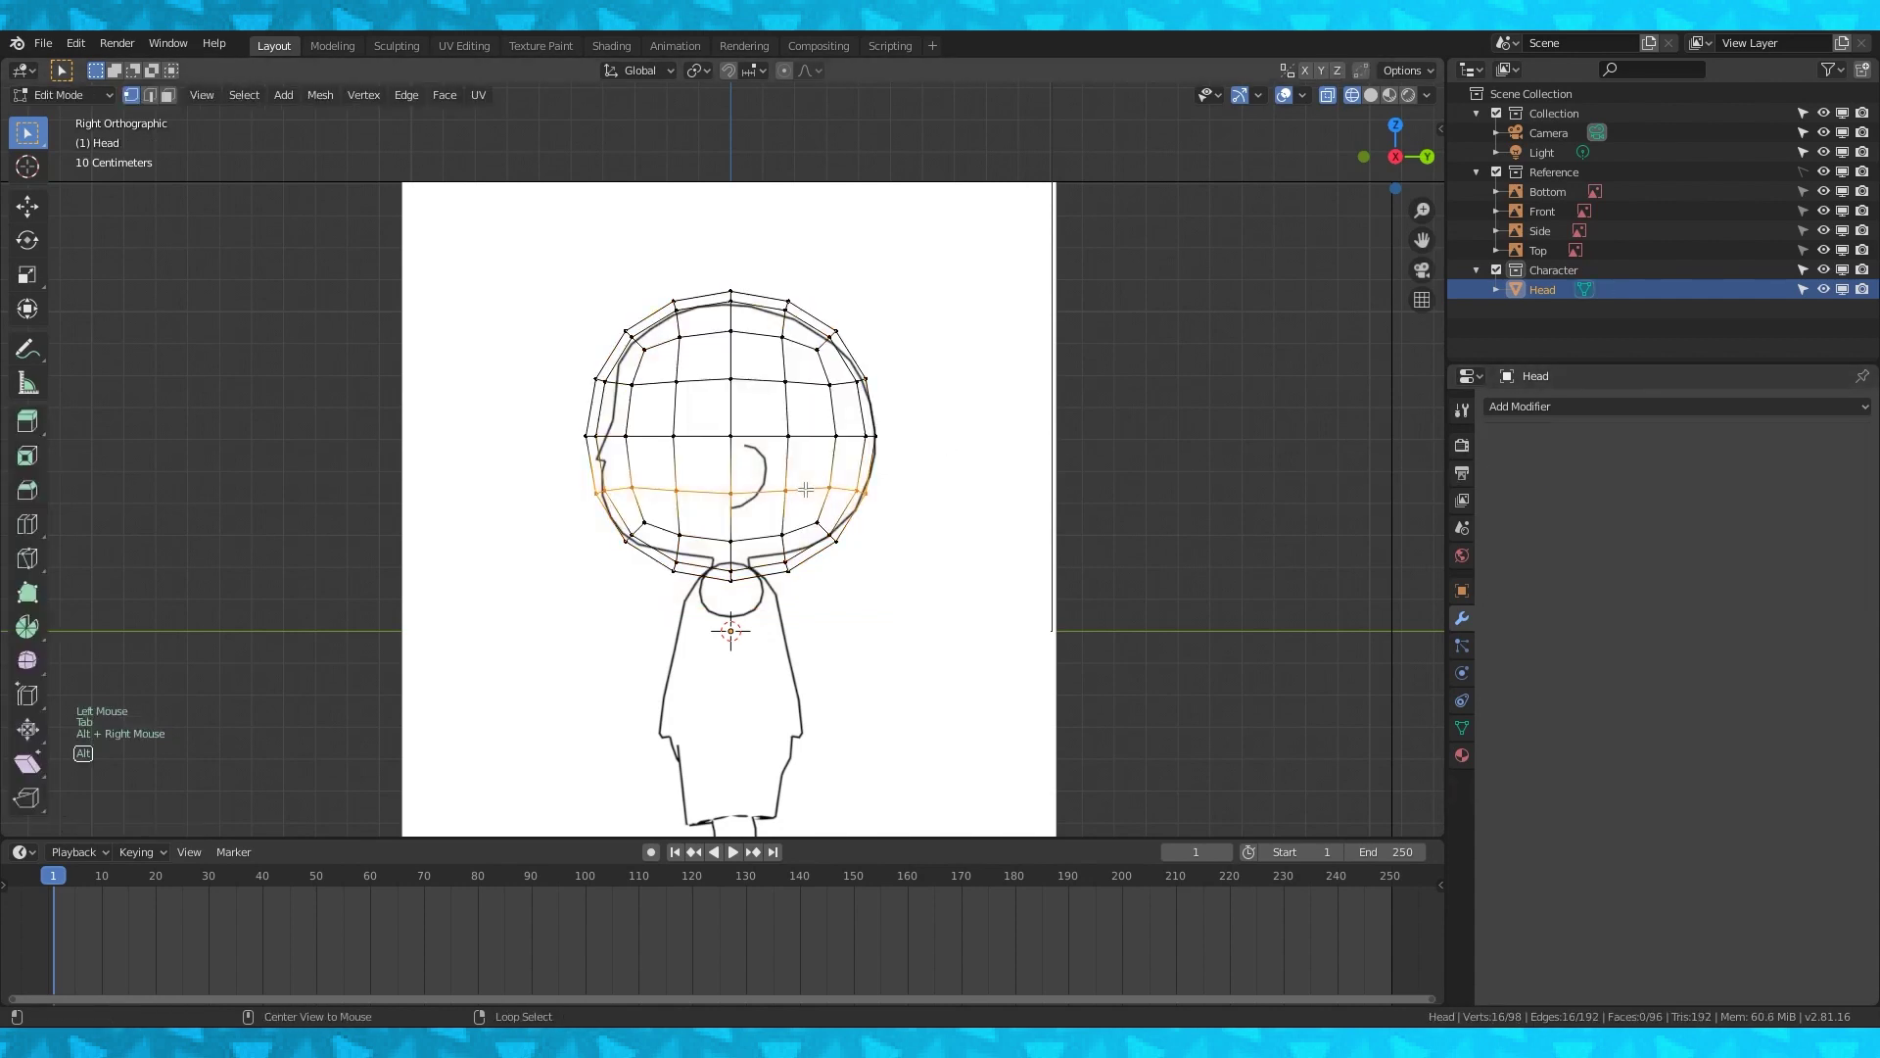
pyautogui.press('s')
pyautogui.press('z')
pyautogui.press('0')
pyautogui.click(940, 496)
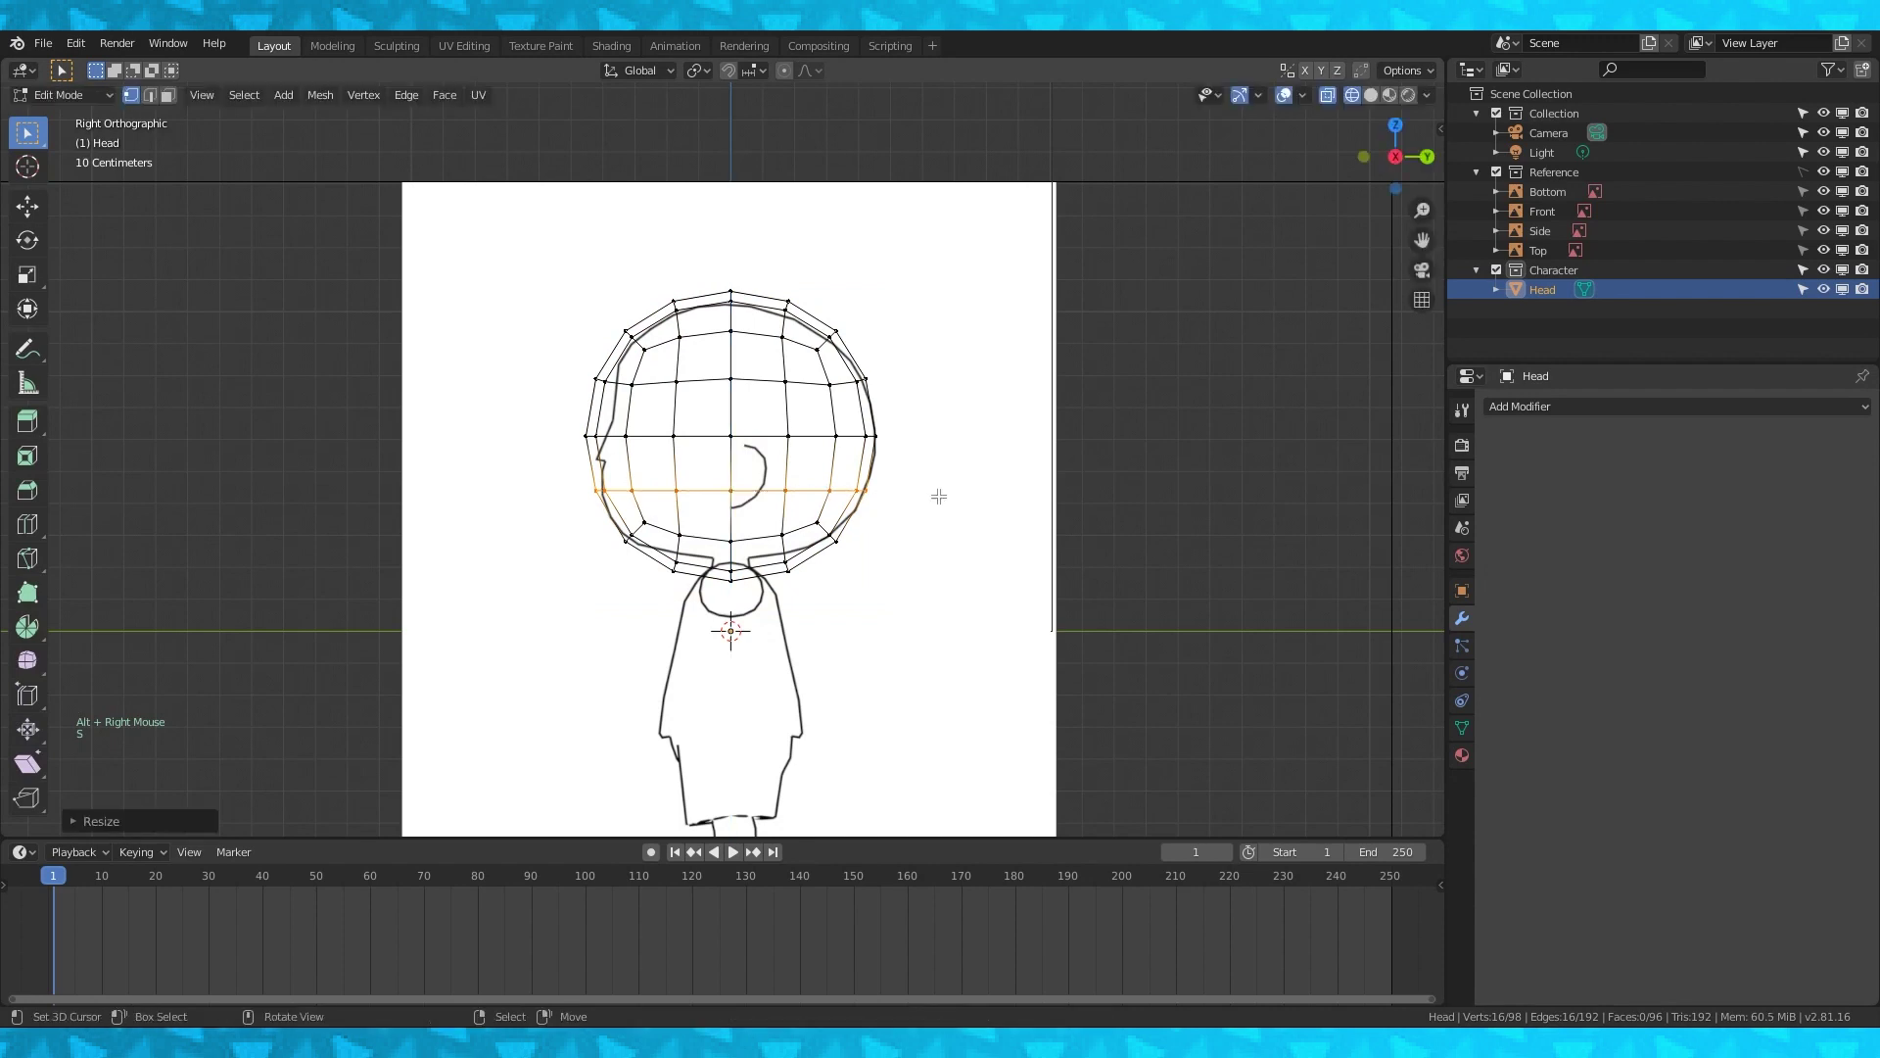
pyautogui.scroll(2, 939, 497)
pyautogui.keyDown('shift'); pyautogui.moveTo(887, 428); pyautogui.dragTo(875, 450, button='middle'); pyautogui.keyUp('shift')
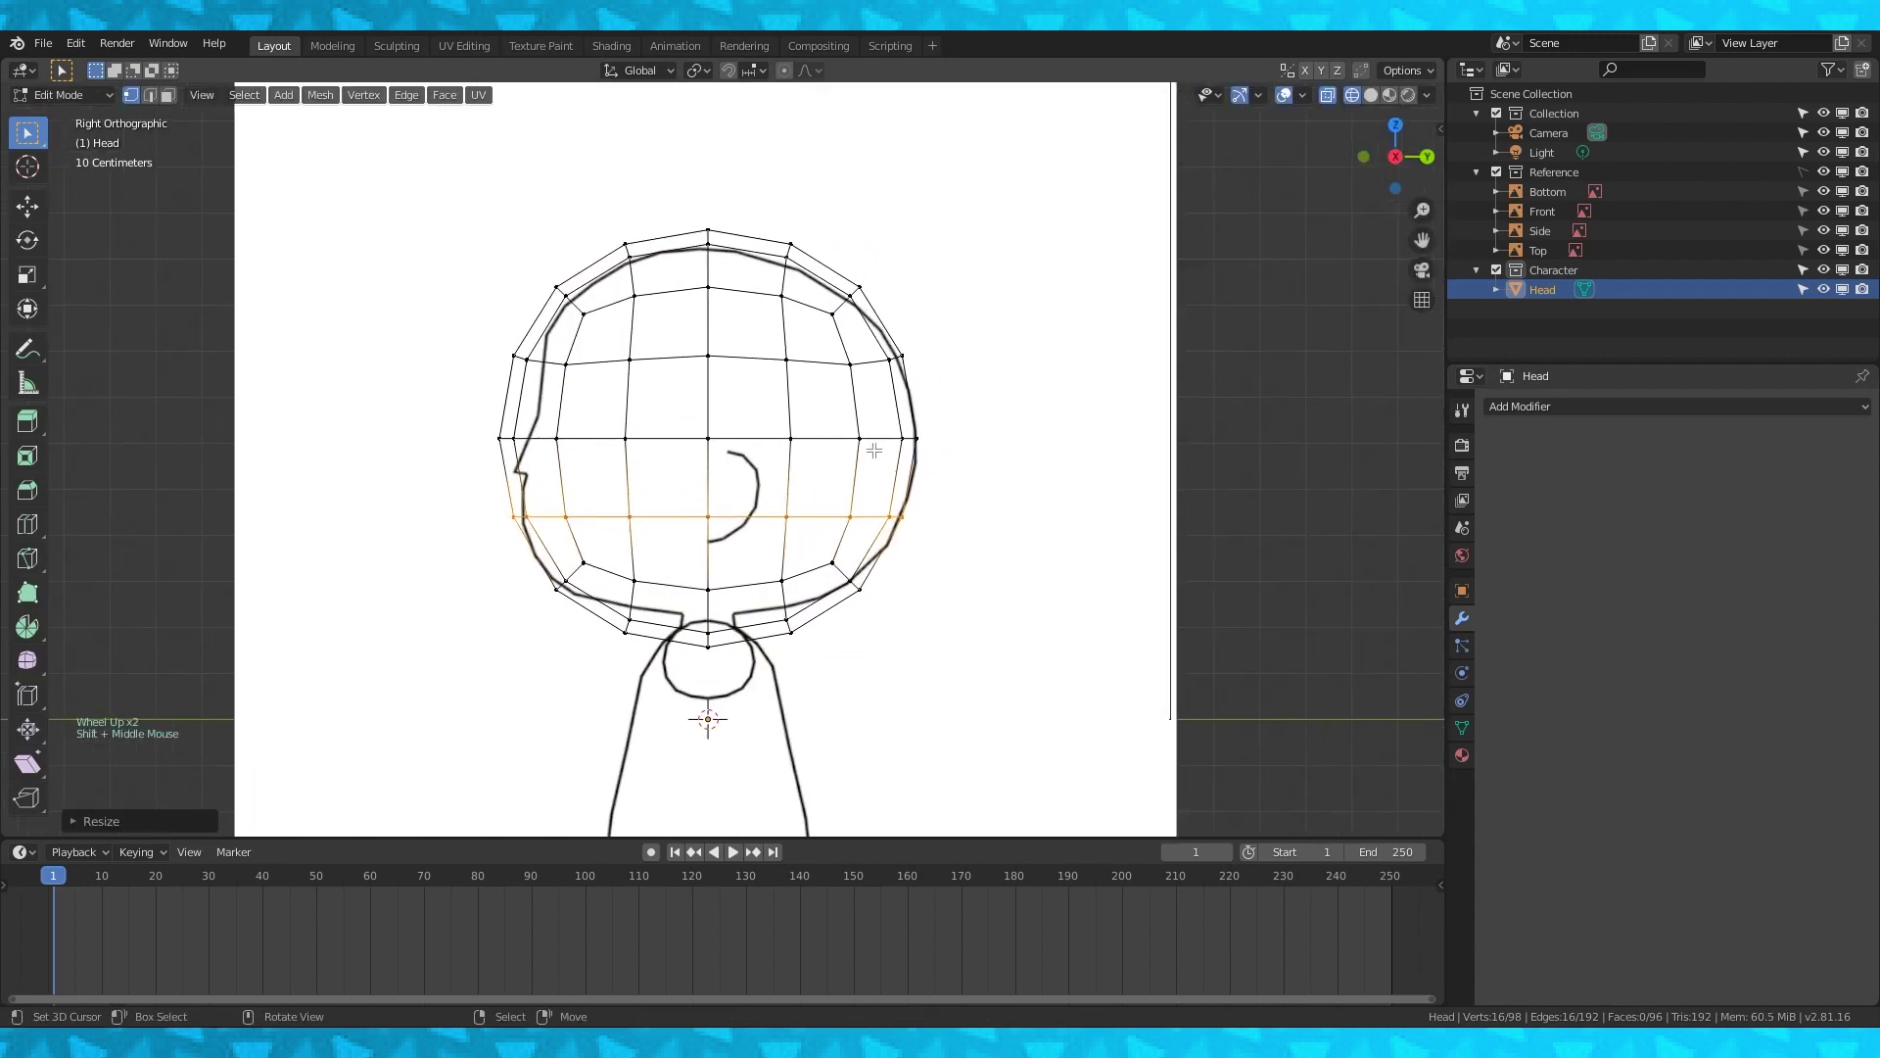
# Rotate the entire head mesh about 24 degrees in side view and shift it slightly up and back over the drawing.
pyautogui.press('a')
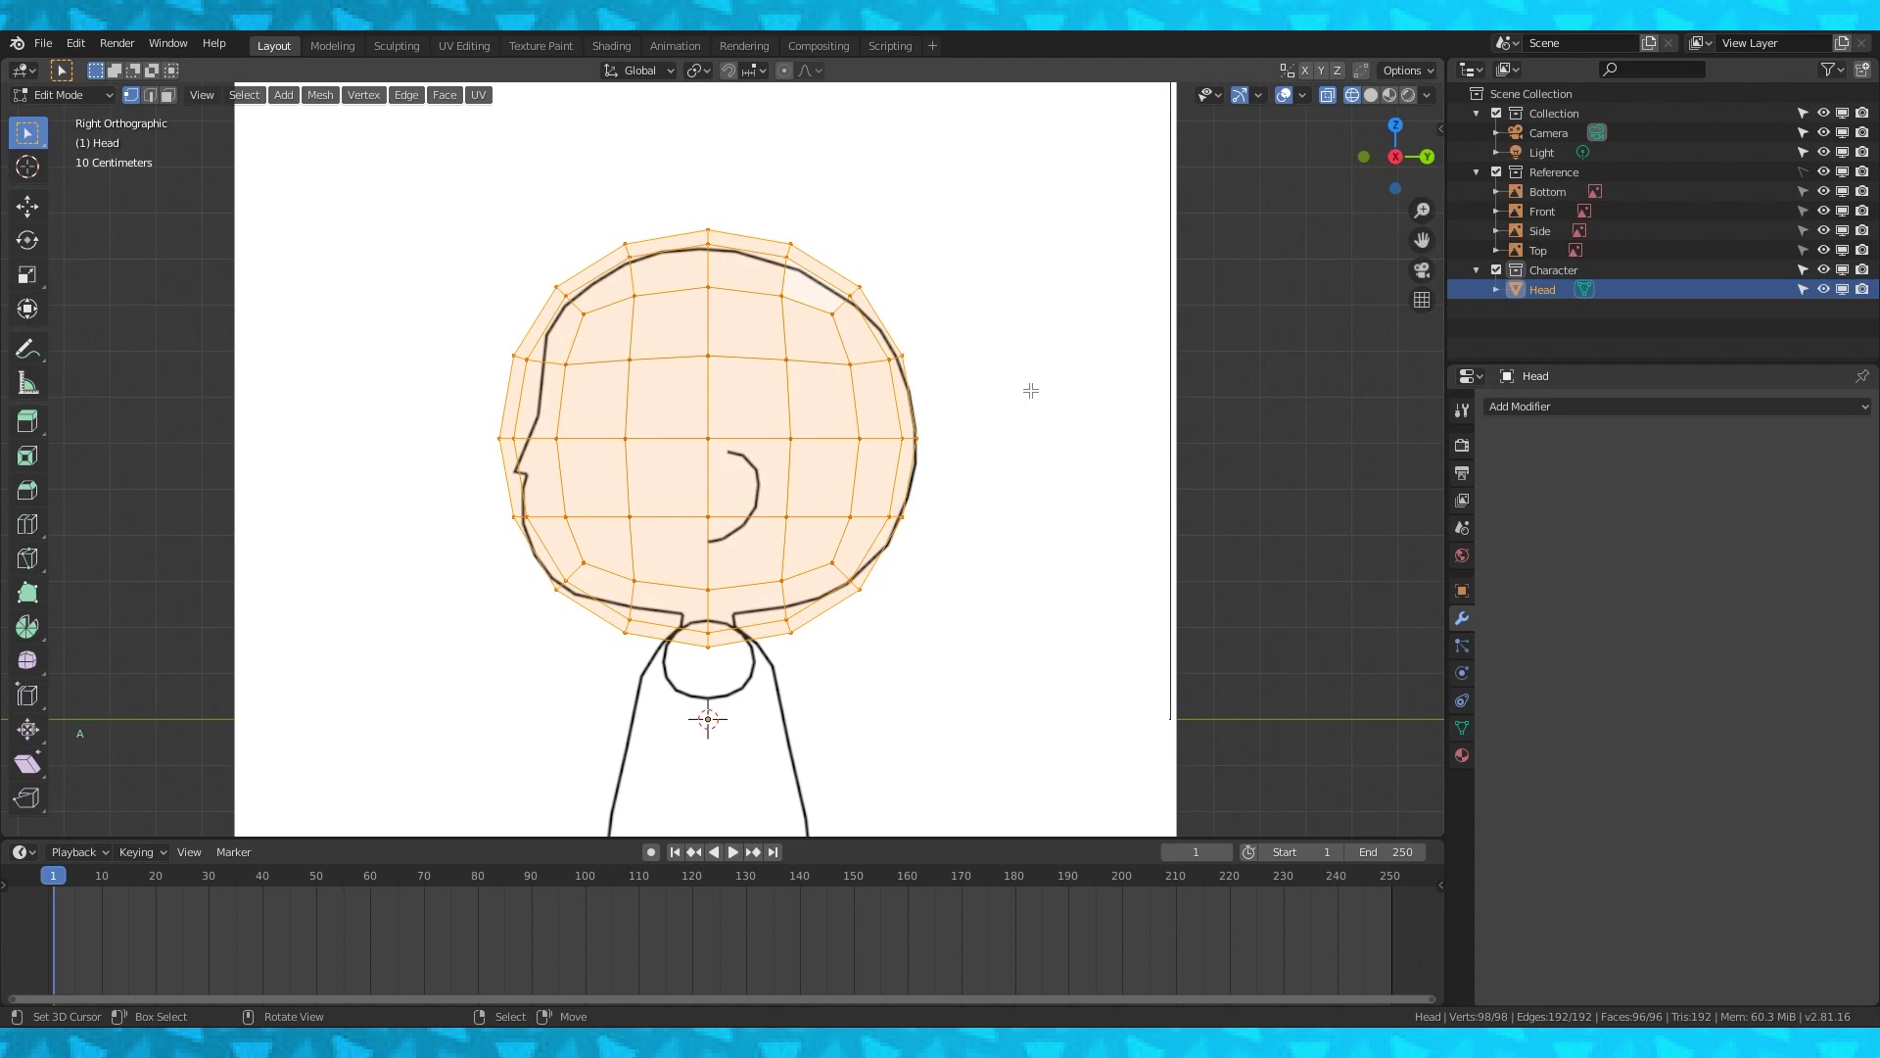
pyautogui.press('r')
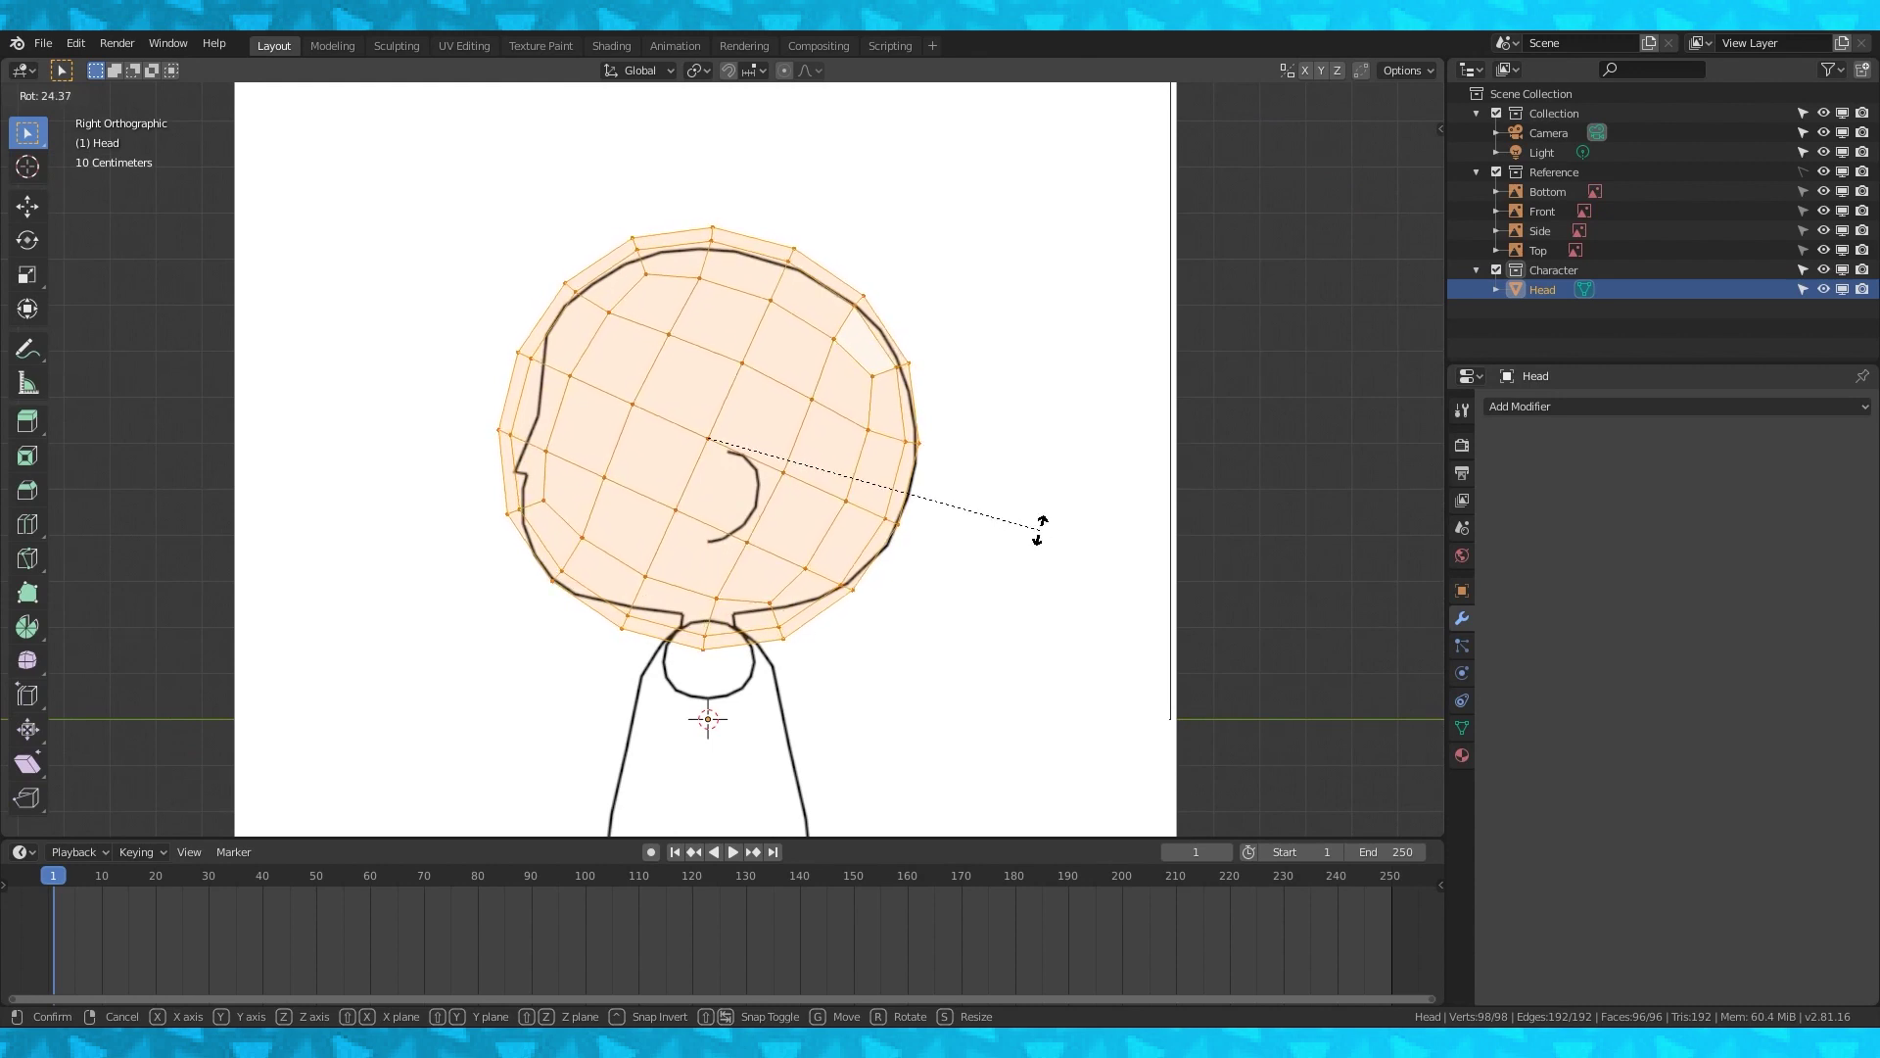
pyautogui.click(1040, 529)
pyautogui.press('g')
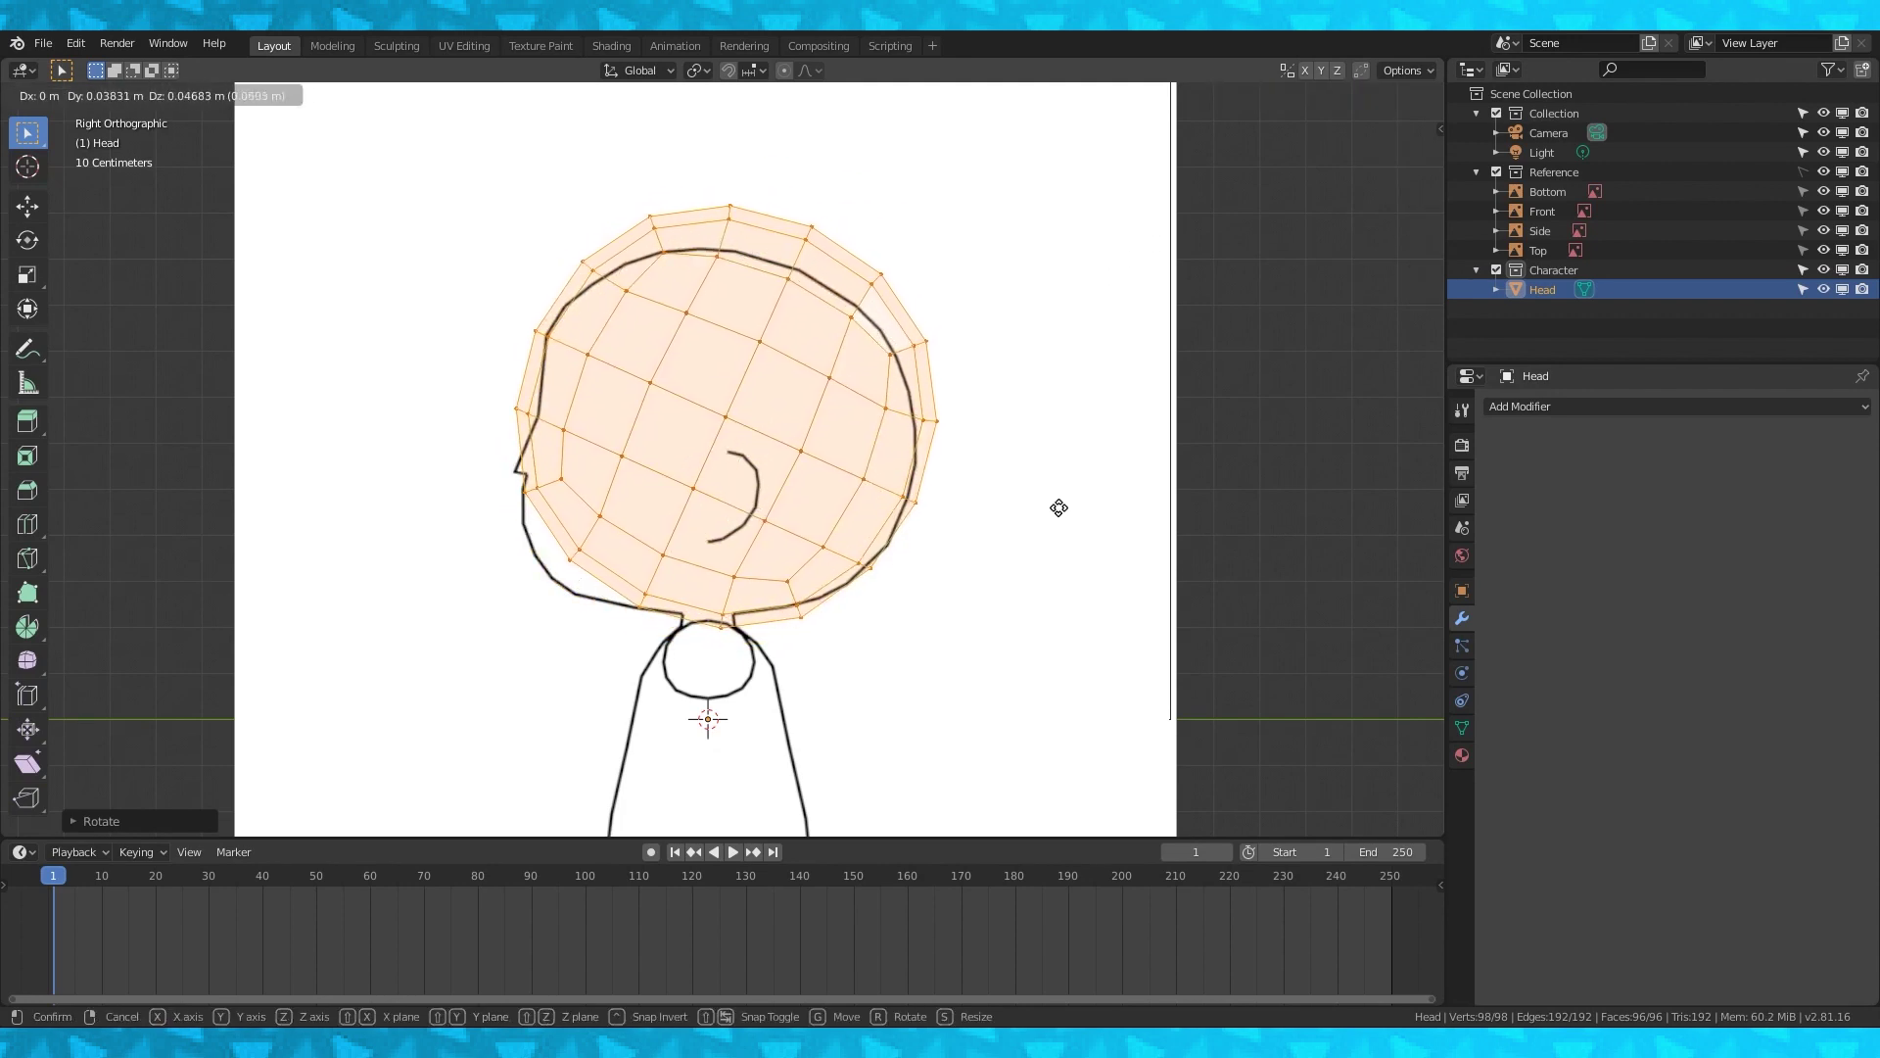
pyautogui.click(1061, 509)
# With proportional editing, pull the vertex at the upper back of the head onto the outline and scale the surrounding crown inward.
pyautogui.press('Tab')
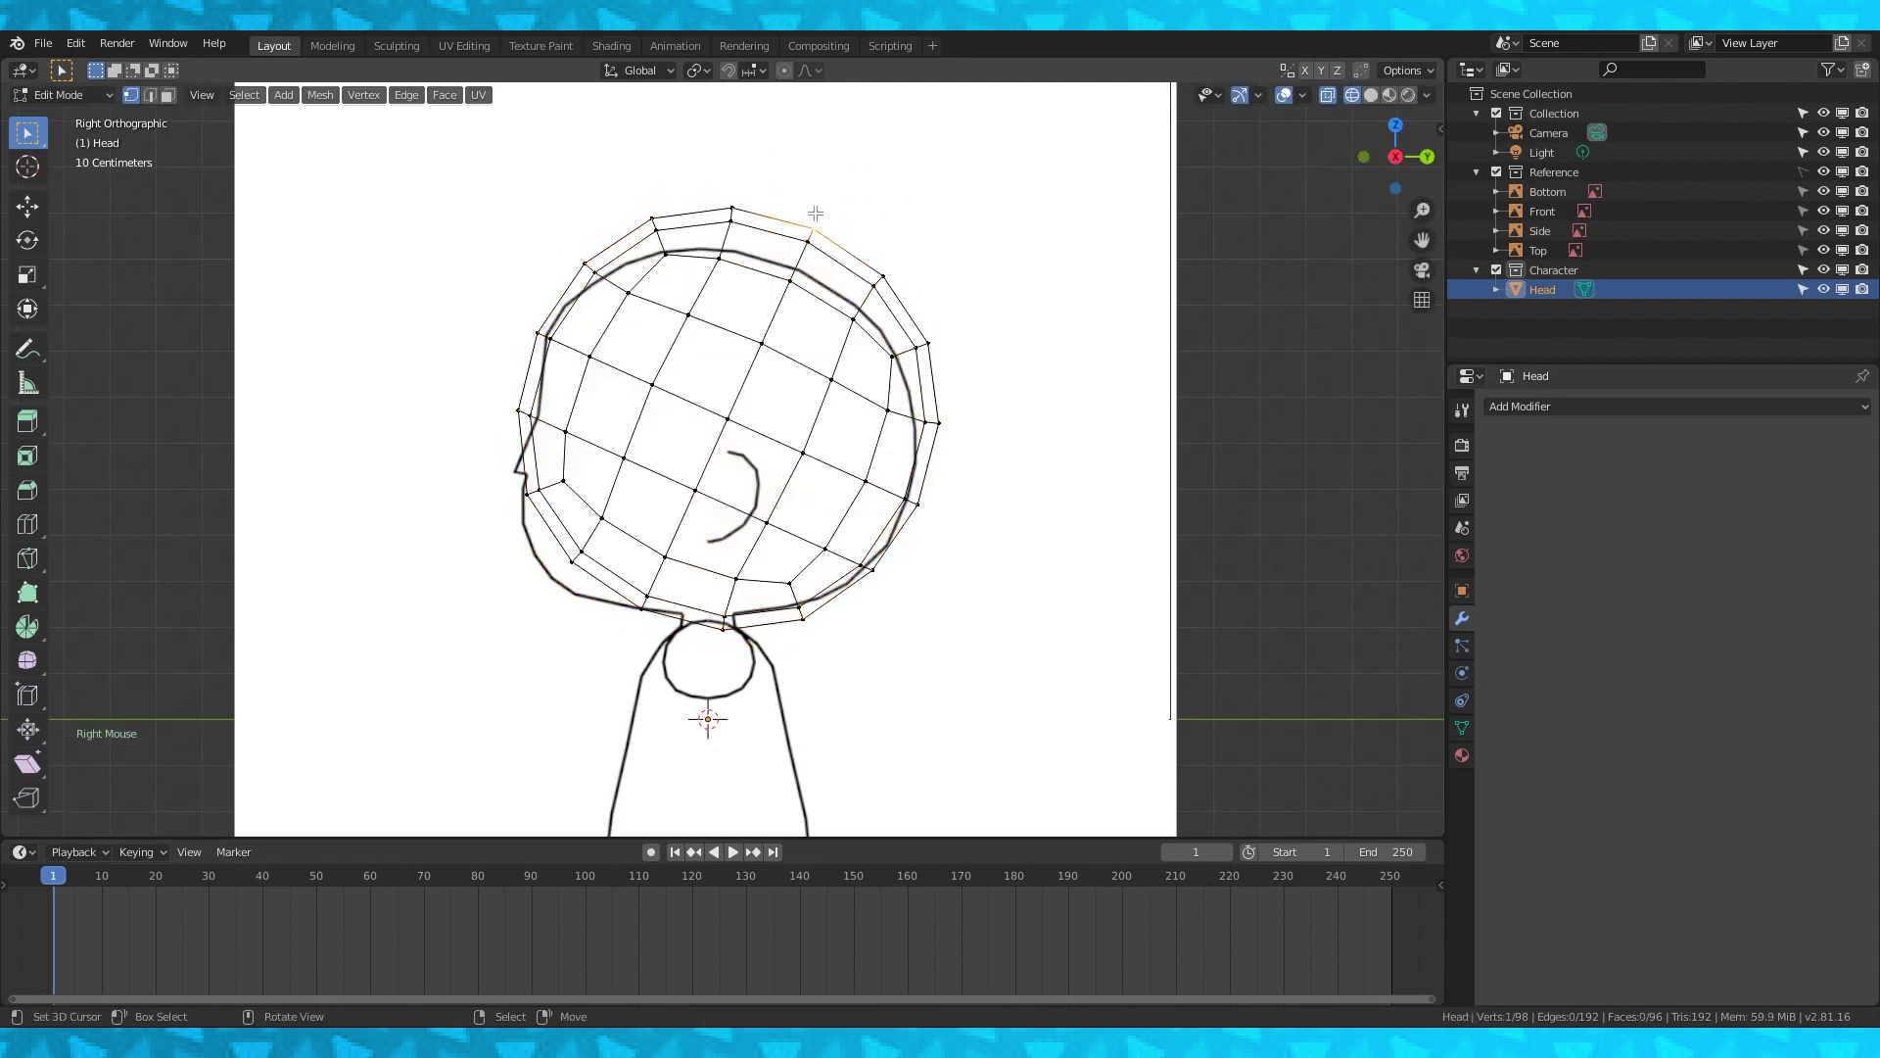
pyautogui.press('o')
pyautogui.press('g')
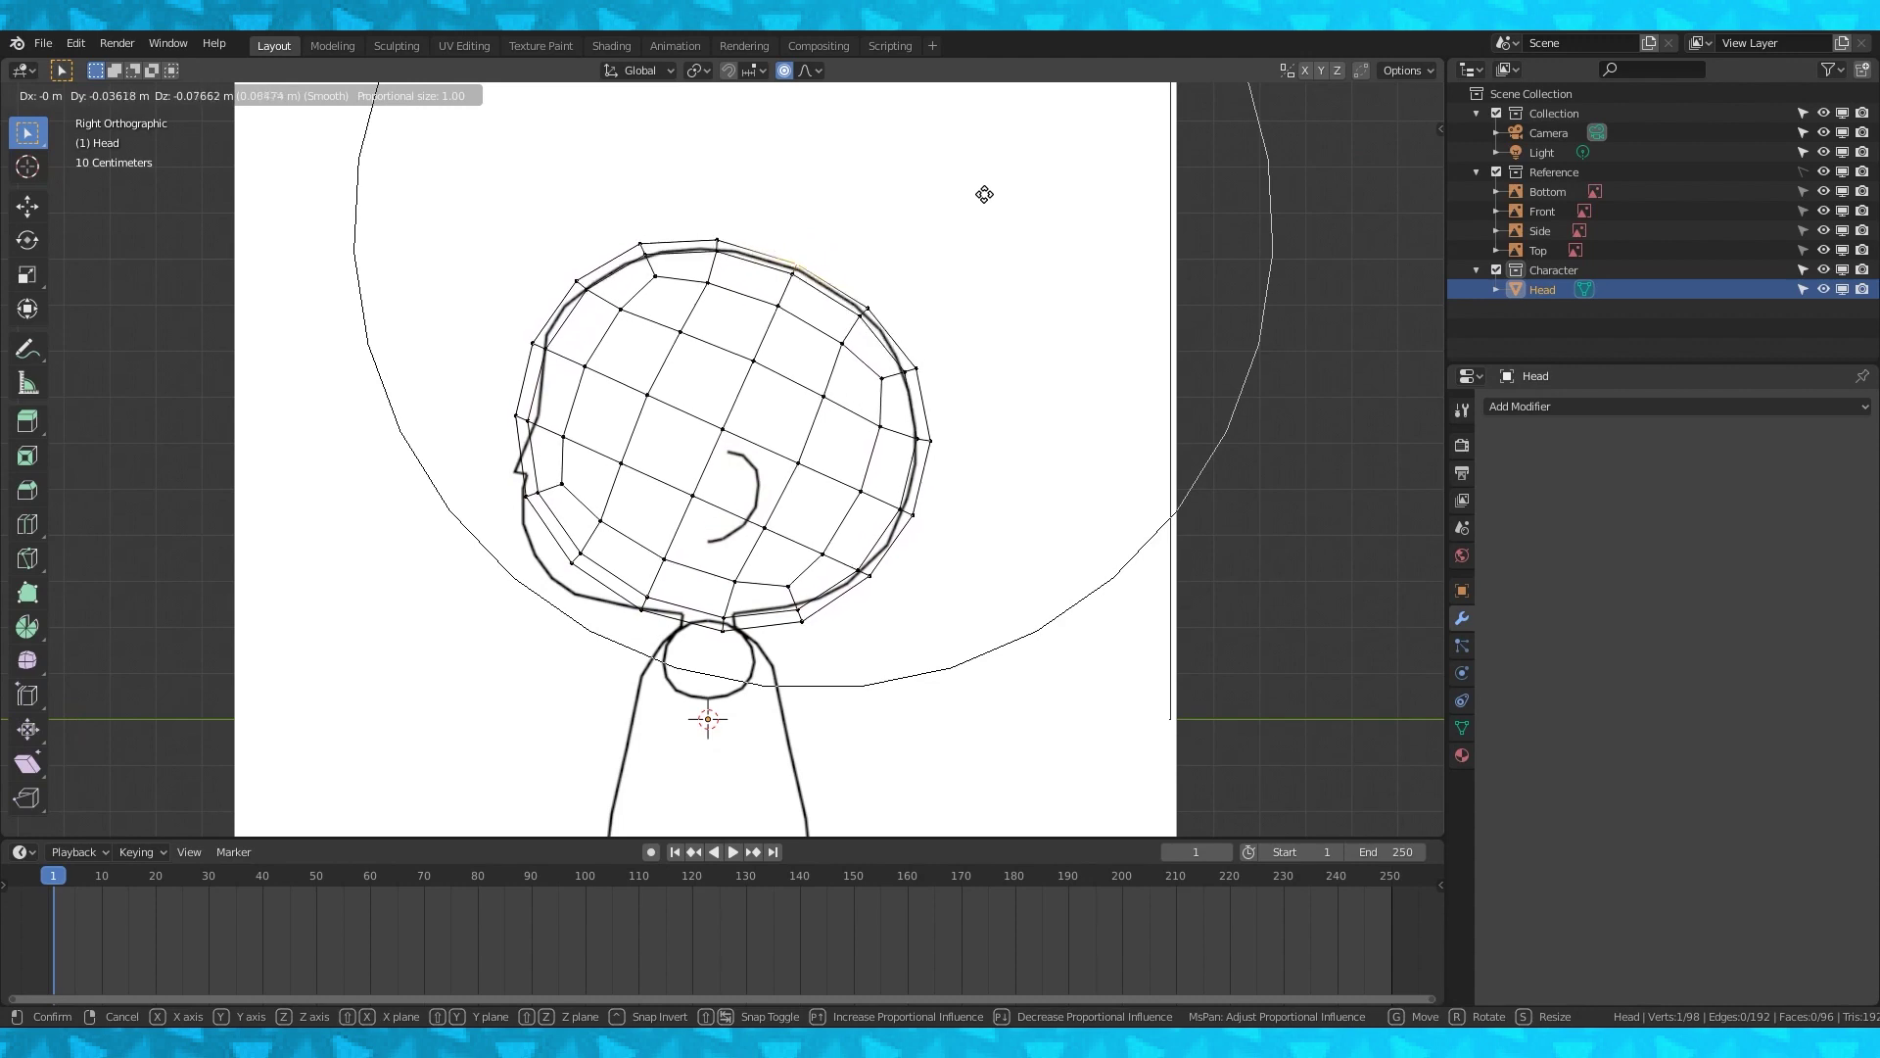
pyautogui.scroll(-2, 987, 191)
pyautogui.scroll(7, 987, 191)
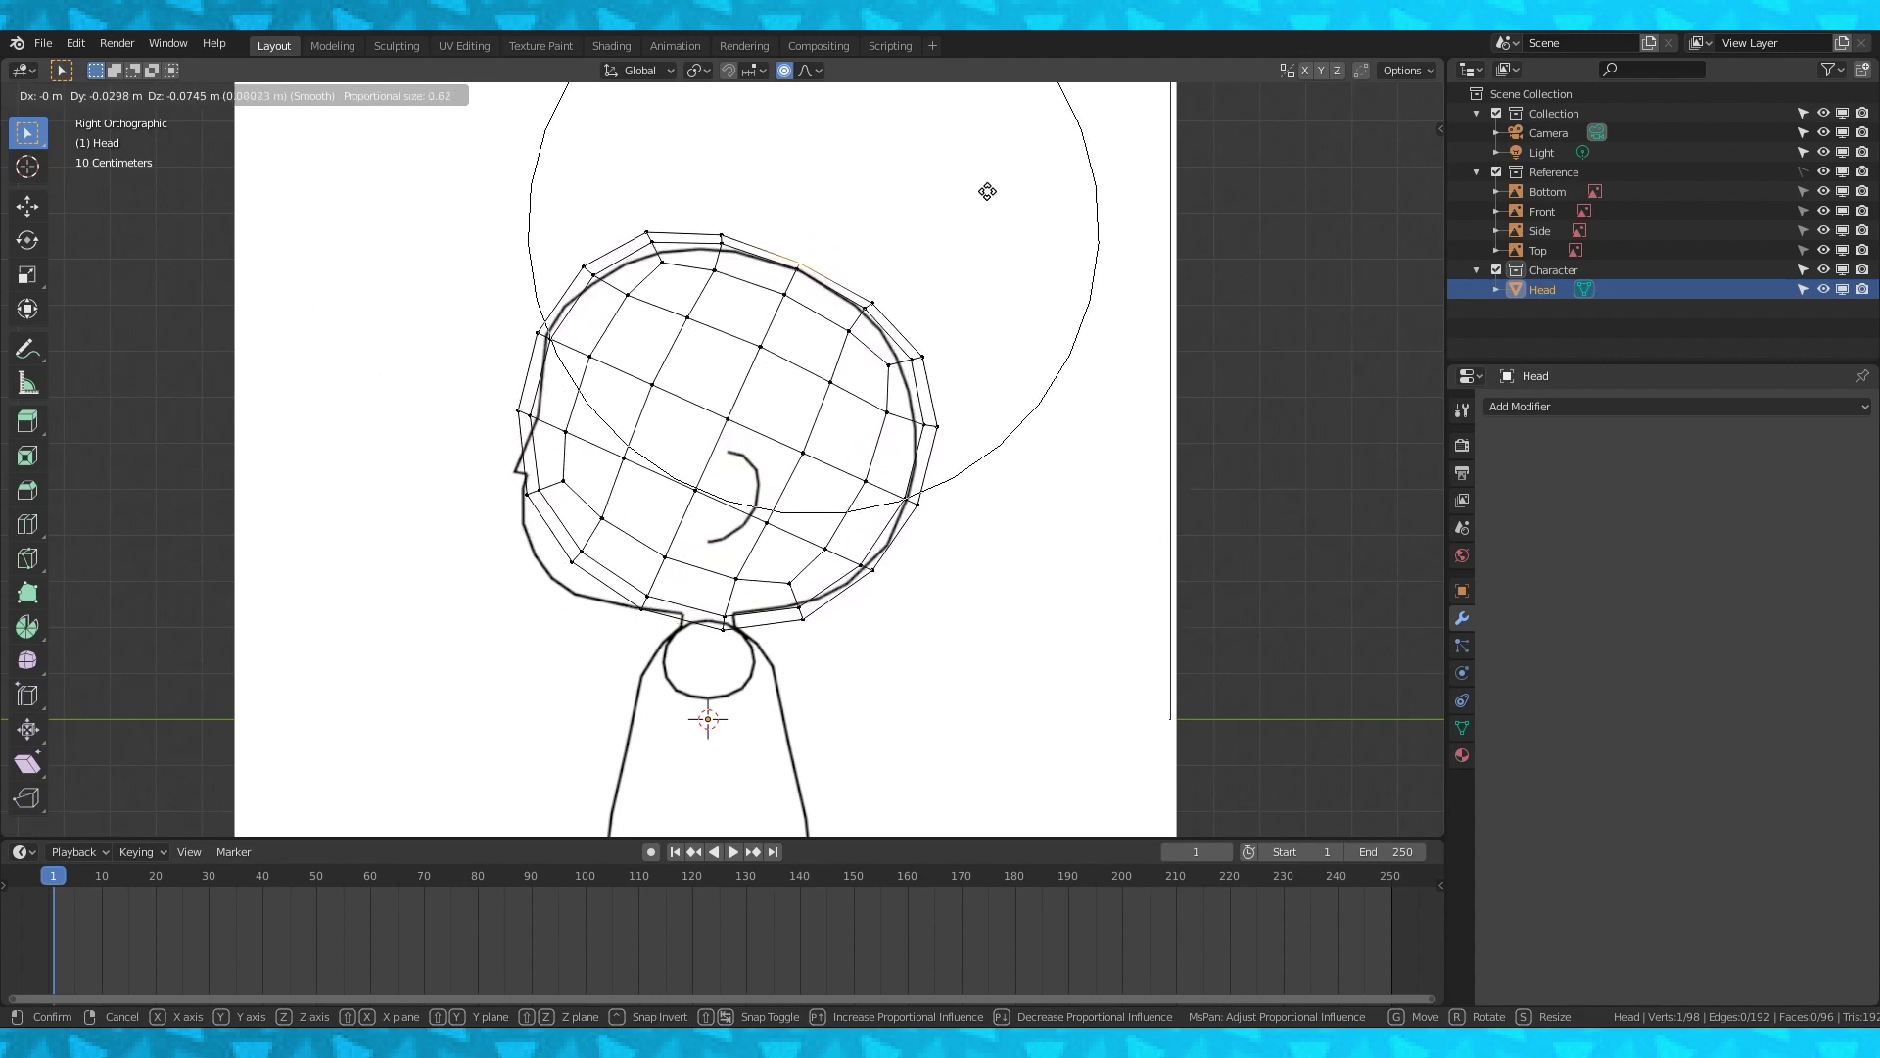
pyautogui.click(987, 196)
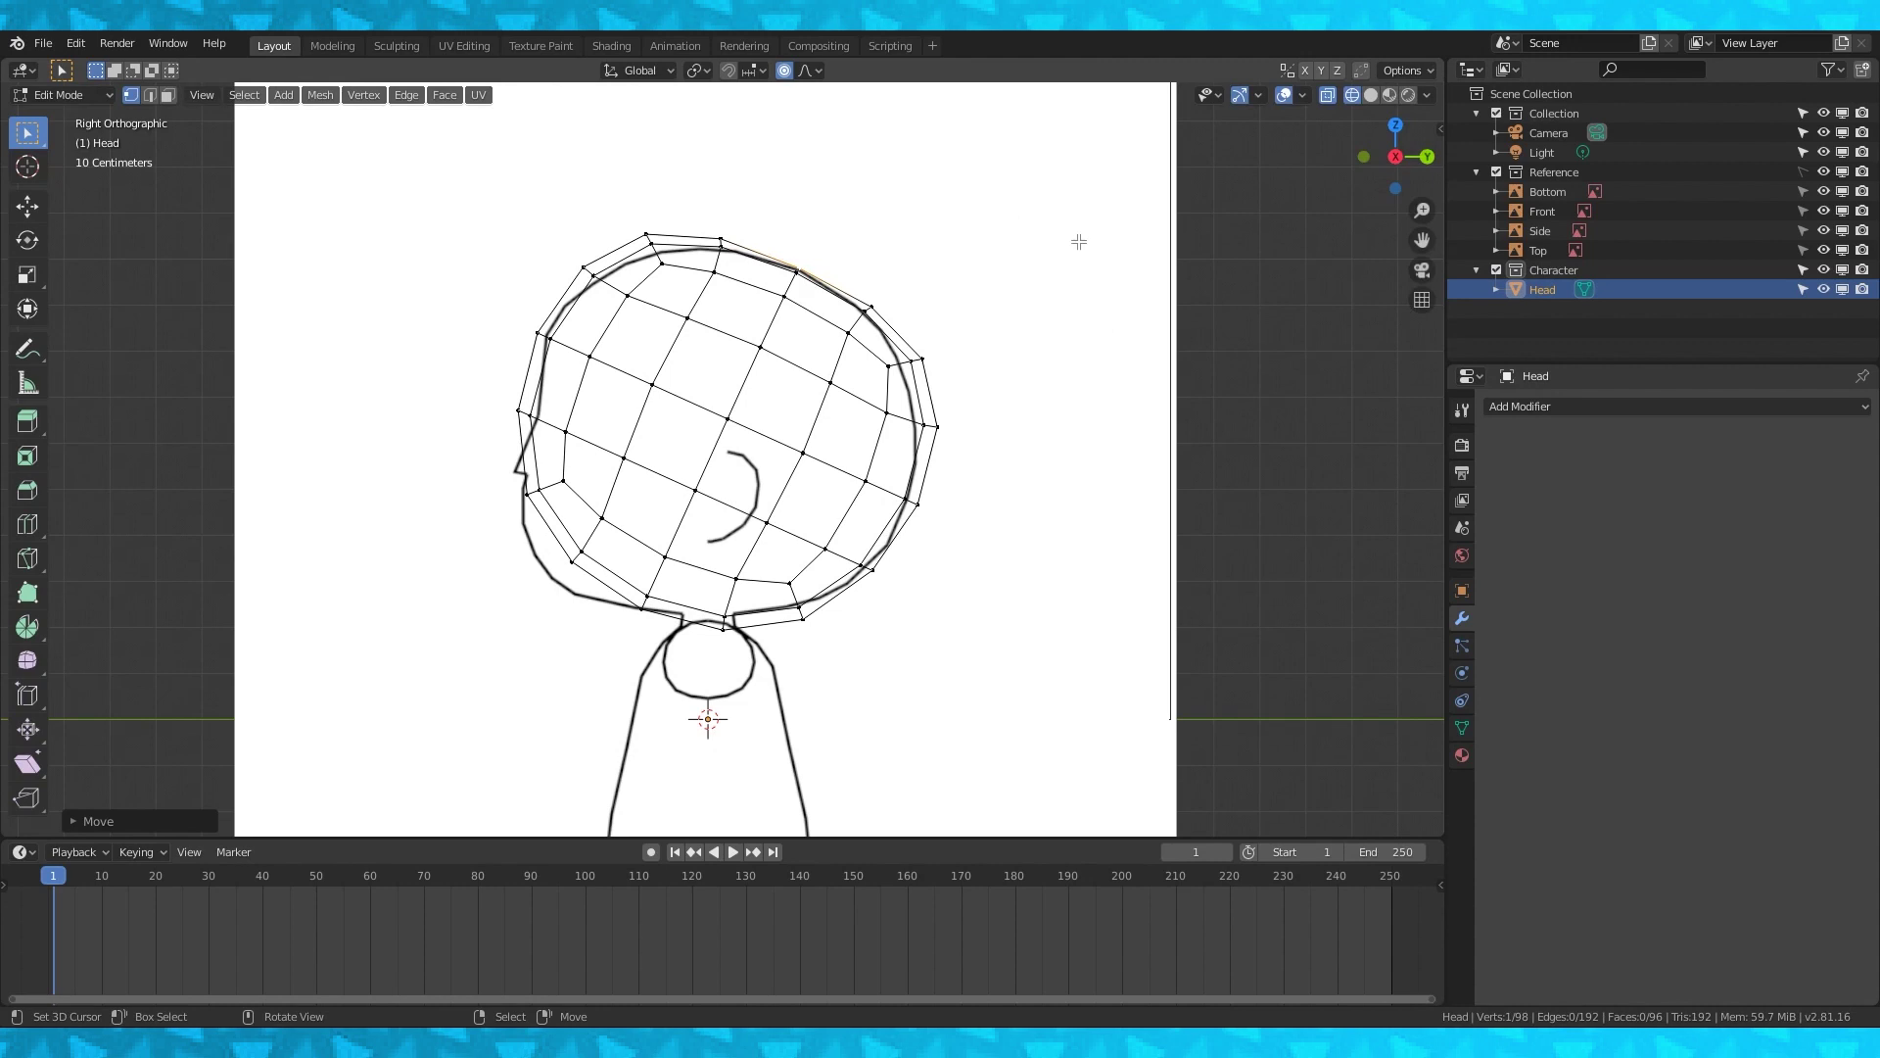
pyautogui.press('s')
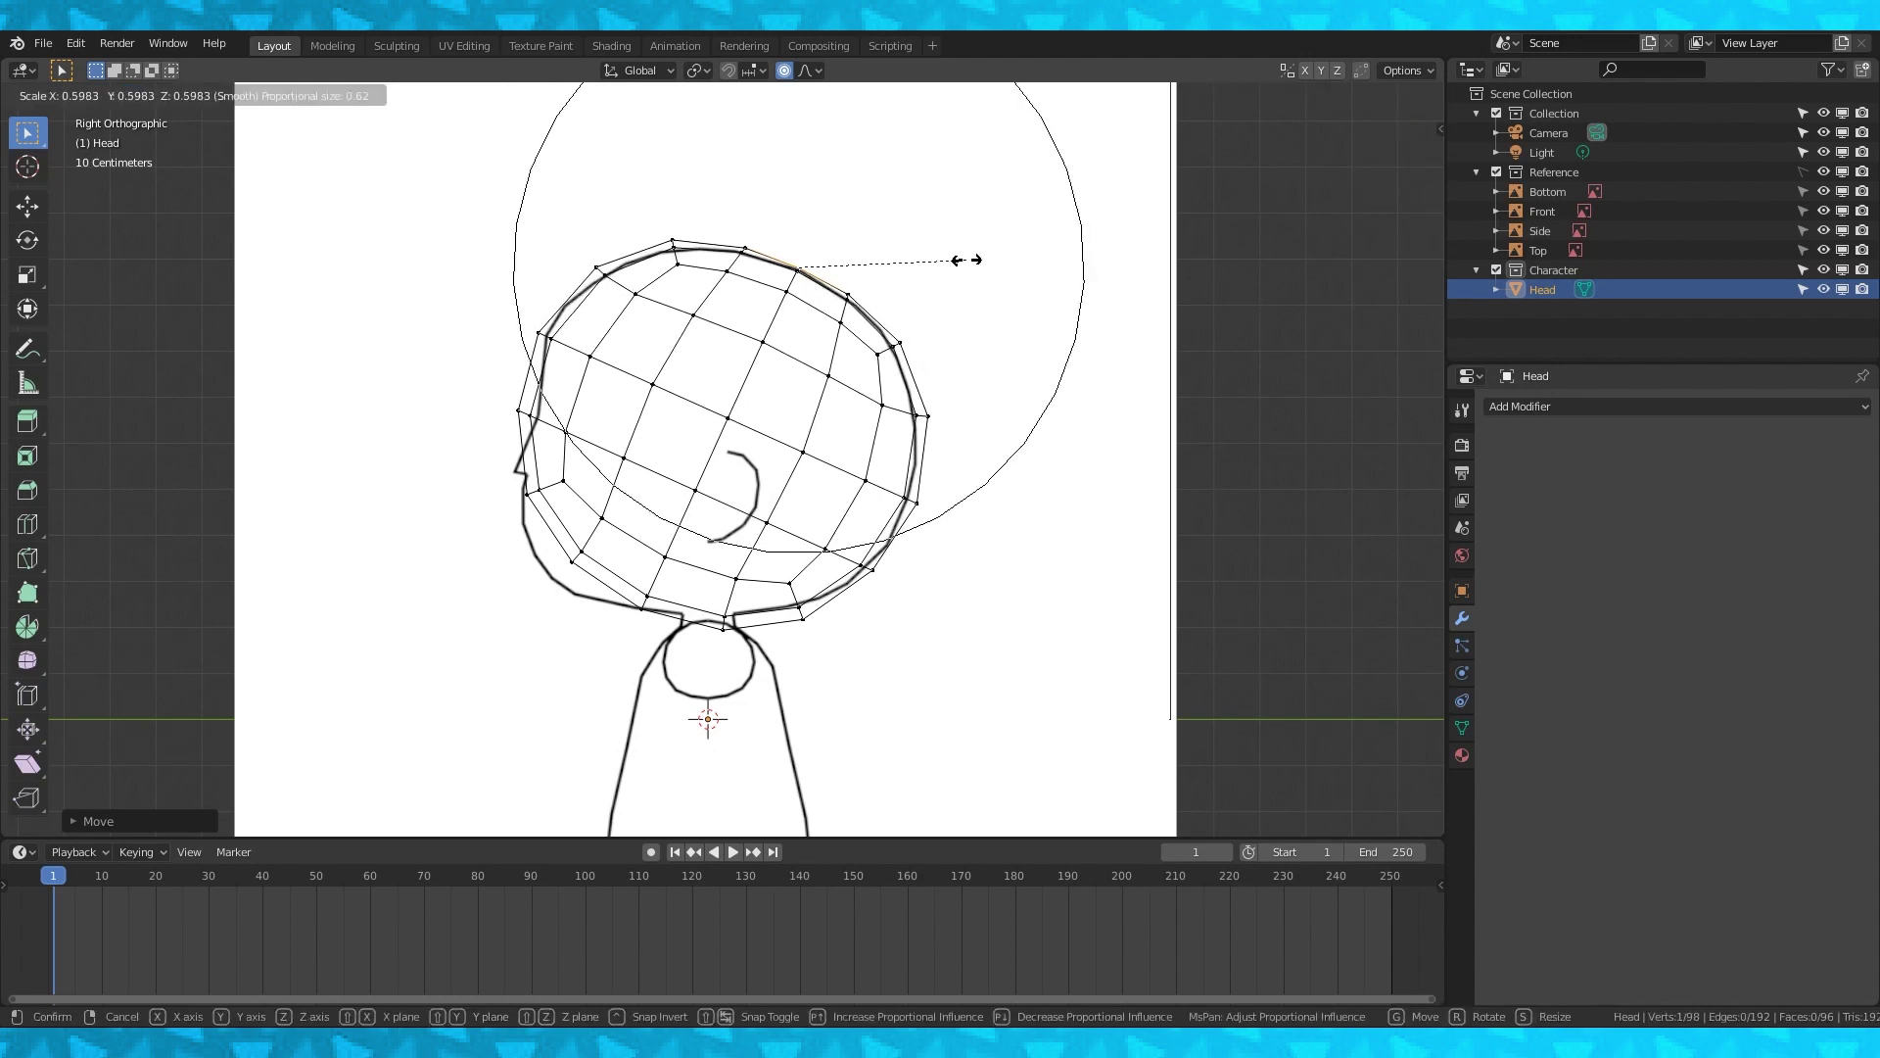
pyautogui.click(967, 260)
# Add a Subdivision Surface modifier to the head mesh, with its viewport level at 1.
pyautogui.click(1676, 407)
pyautogui.click(1537, 735)
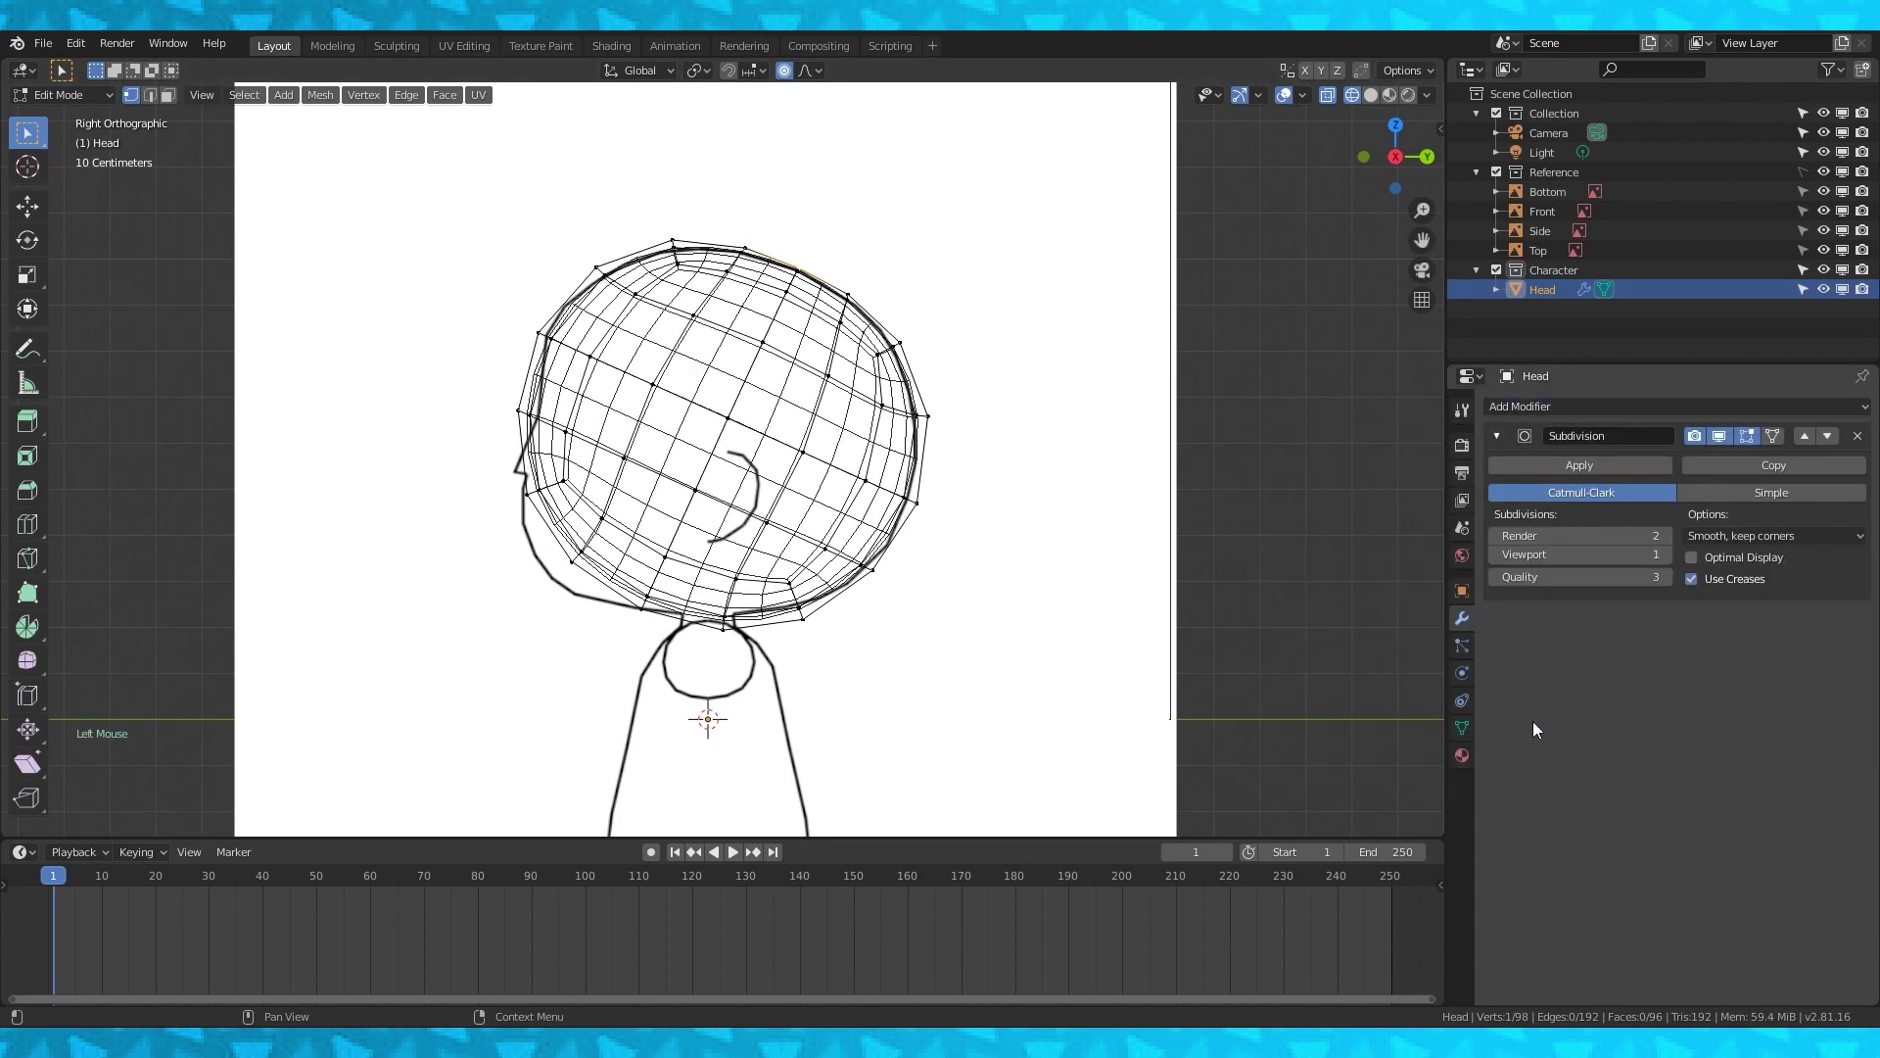
pyautogui.scroll(1, 967, 429)
pyautogui.keyDown('shift'); pyautogui.moveTo(967, 429); pyautogui.dragTo(984, 411, button='middle'); pyautogui.keyUp('shift')
pyautogui.scroll(1, 979, 419)
# With proportional editing off, move the lower part of the head down and rotate it about -7 degrees to follow the jaw, then re-enable proportional editing.
pyautogui.keyDown('alt'); pyautogui.rightClick(837, 539); pyautogui.keyUp('alt')
pyautogui.keyDown('shift'); pyautogui.moveTo(882, 577); pyautogui.dragTo(894, 489, button='middle'); pyautogui.keyUp('shift')
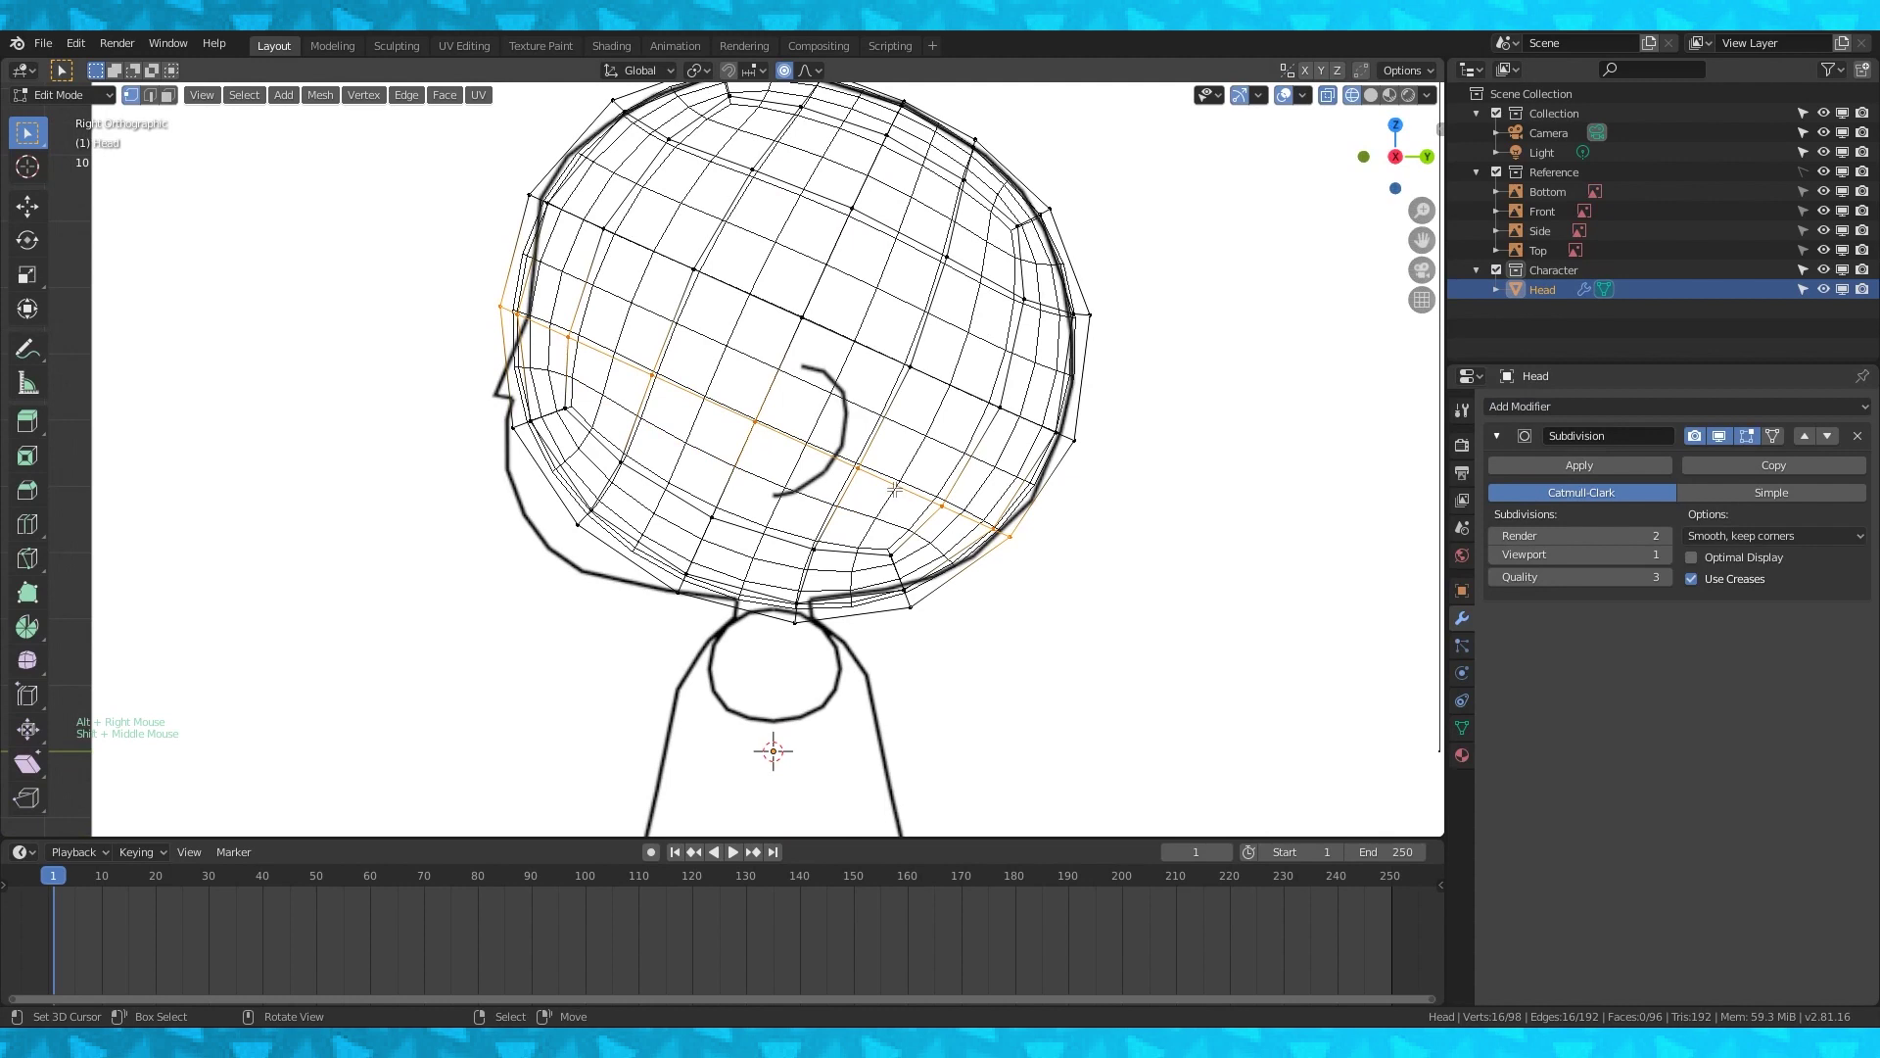
pyautogui.moveTo(495, 414)
pyautogui.keyDown('ctrl'); pyautogui.mouseDown()
pyautogui.moveTo(862, 631)
pyautogui.moveTo(1043, 438)
pyautogui.mouseUp(); pyautogui.keyUp('ctrl')
pyautogui.press('g')
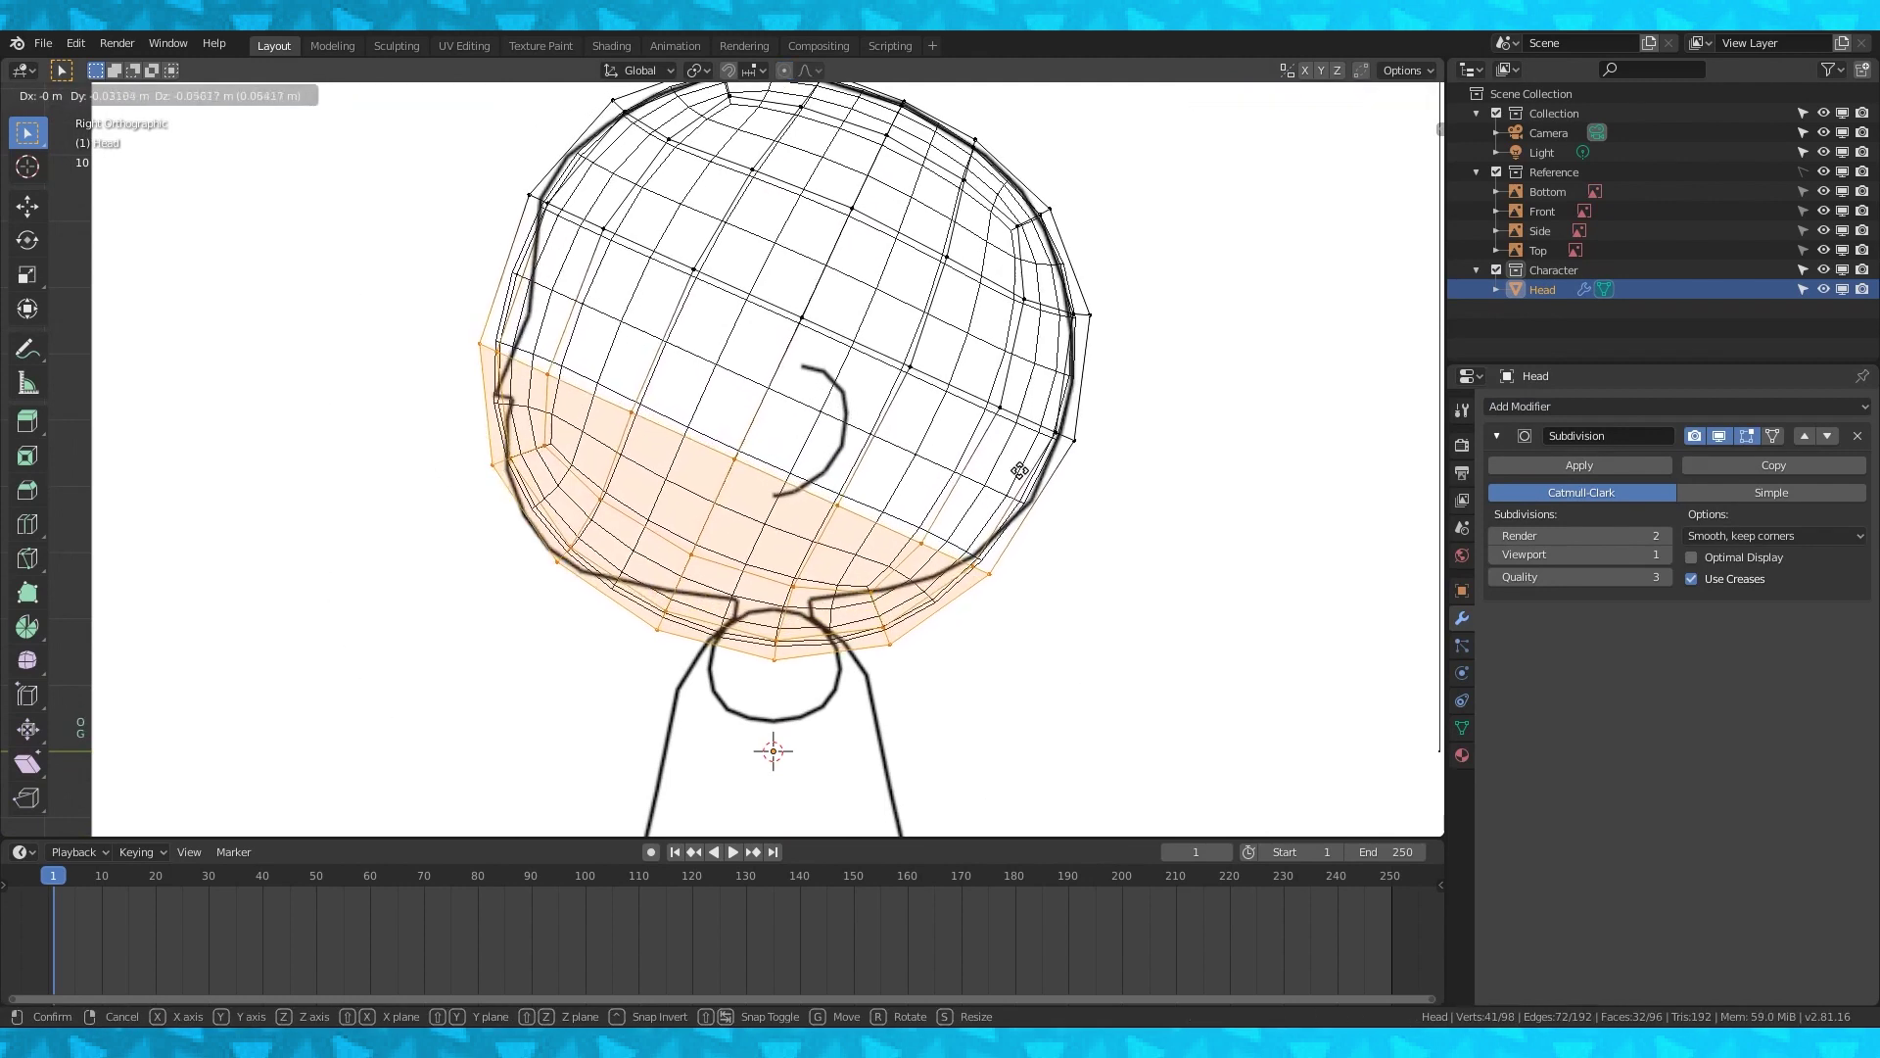
pyautogui.click(1020, 479)
pyautogui.press('r')
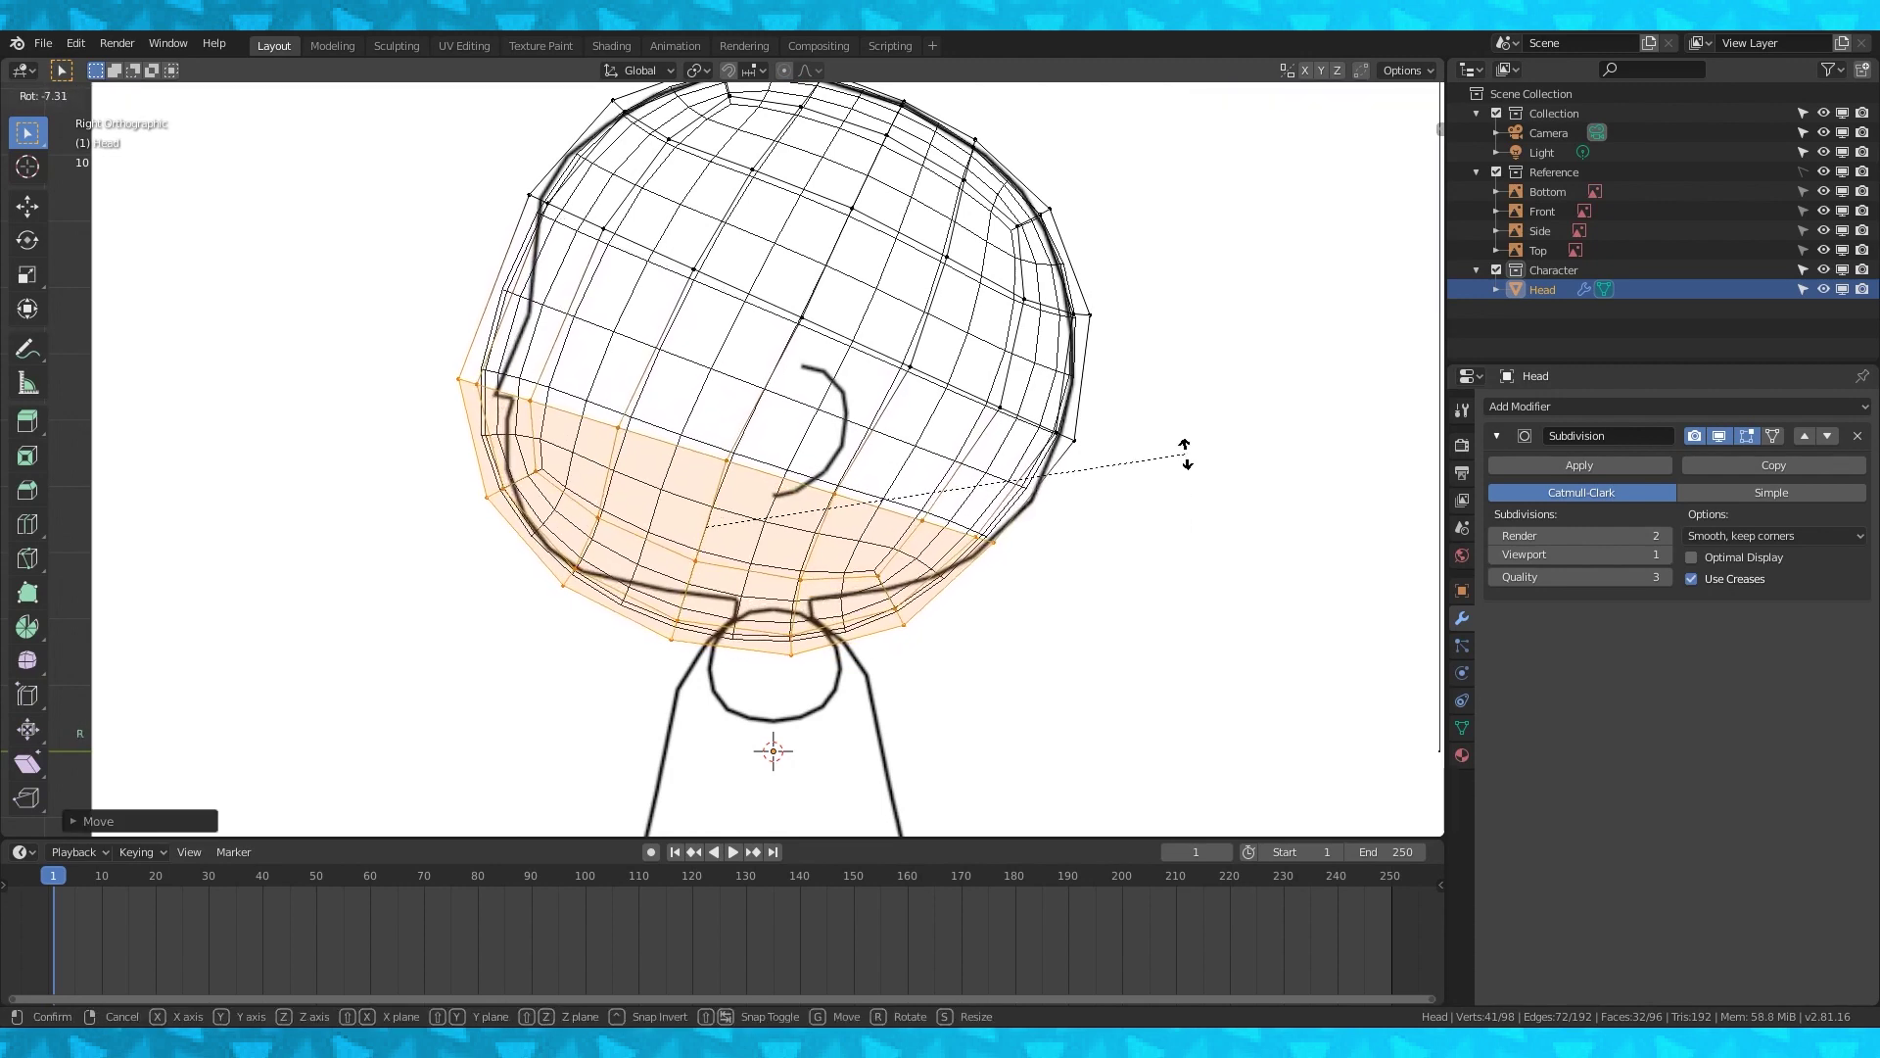
pyautogui.click(1183, 454)
pyautogui.press('g')
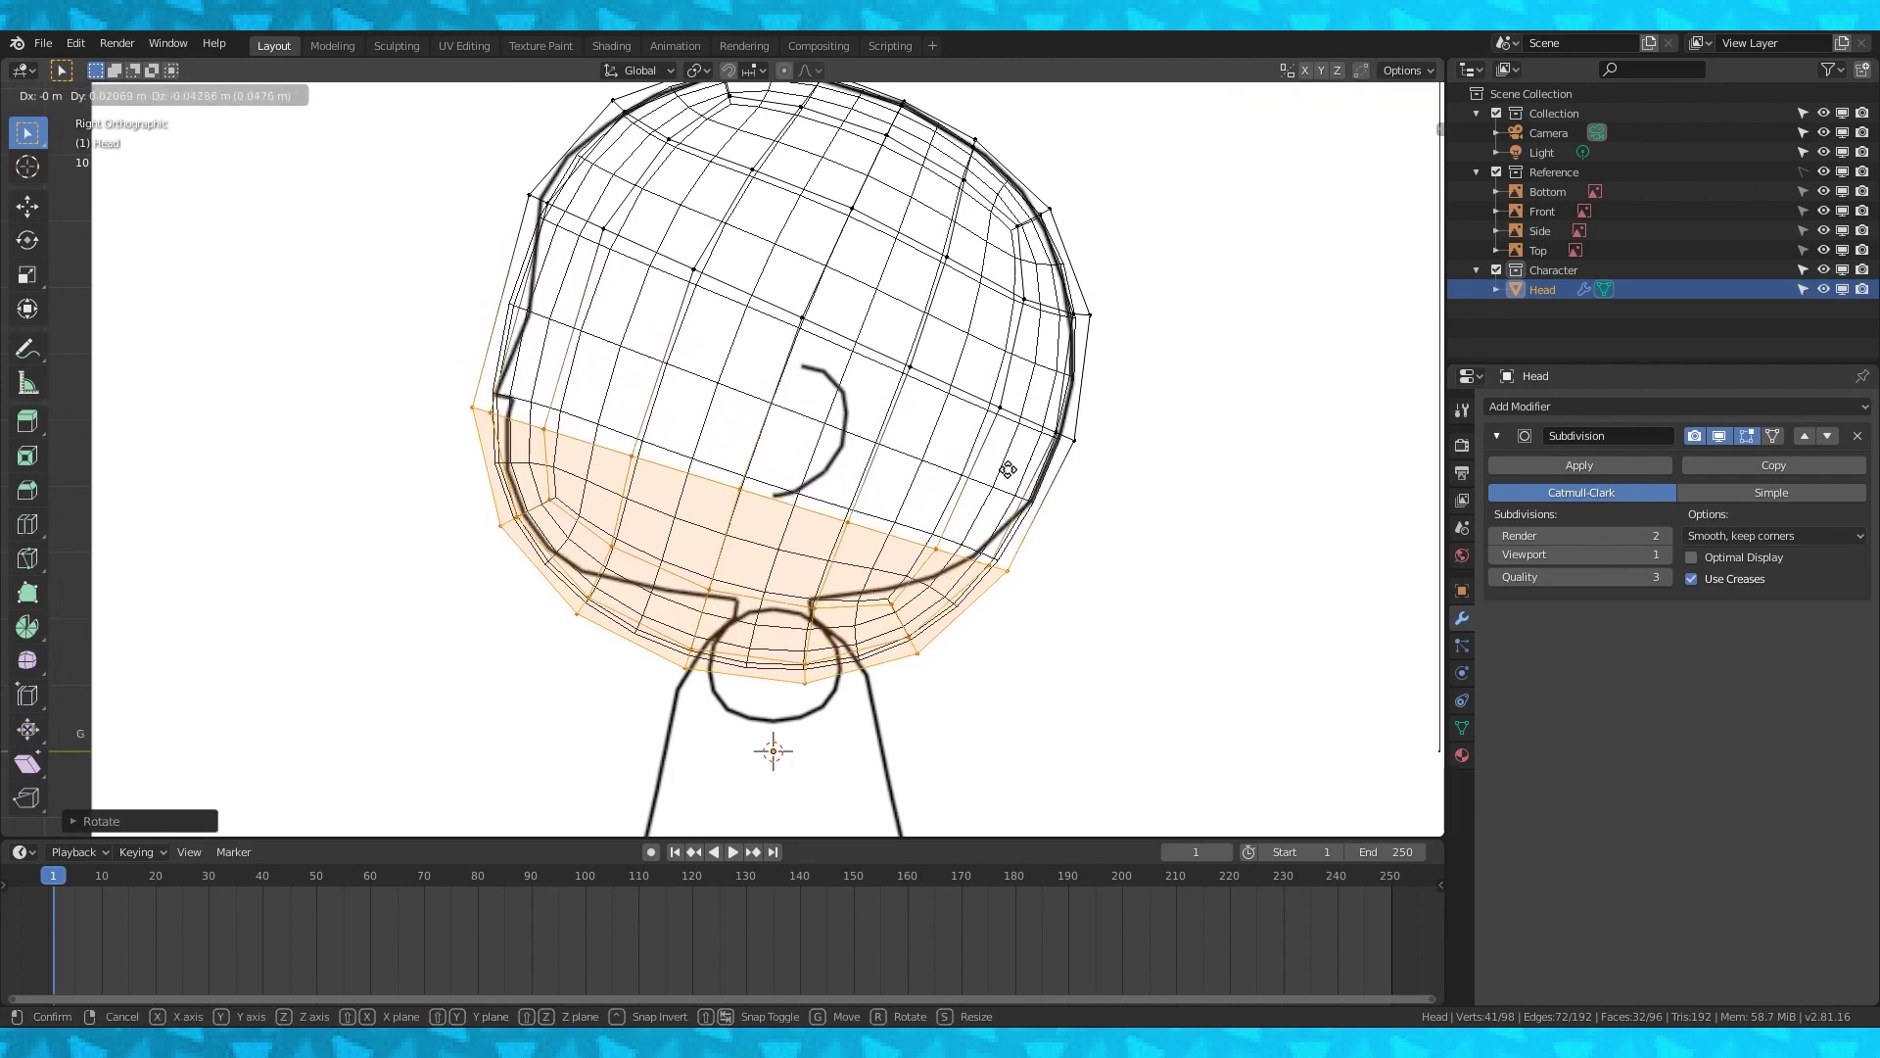
pyautogui.click(1007, 465)
pyautogui.keyDown('shift'); pyautogui.moveTo(1008, 465); pyautogui.dragTo(1028, 480, button='middle'); pyautogui.keyUp('shift')
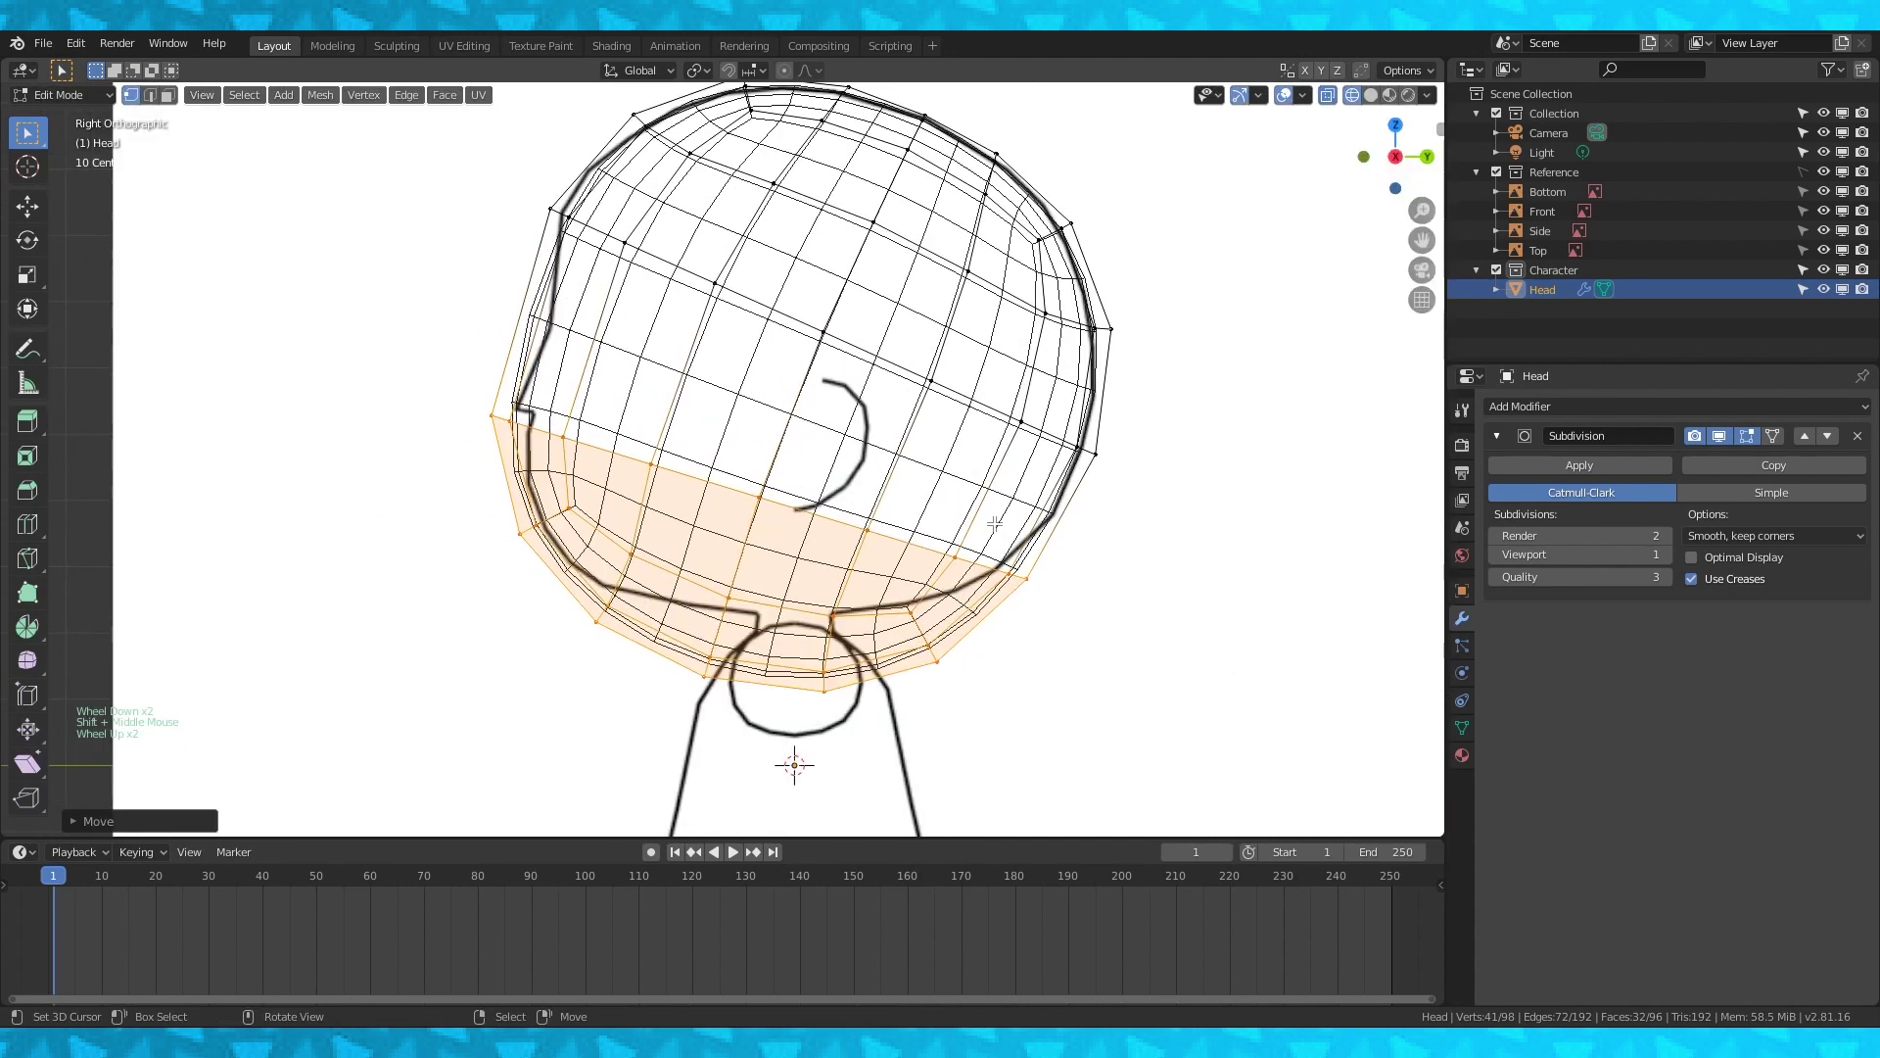
pyautogui.press('o')
# Delete the vertices of the head's negative X half in front view and add an X-axis Mirror modifier with clipping enabled.
pyautogui.rightClick(1029, 581)
pyautogui.keyDown('shift'); pyautogui.rightClick(1010, 575); pyautogui.keyUp('shift')
pyautogui.press('KP_1')
pyautogui.scroll(-3, 995, 511)
pyautogui.press('c')
pyautogui.moveTo(872, 220)
pyautogui.mouseDown()
pyautogui.moveTo(813, 588)
pyautogui.moveTo(760, 323)
pyautogui.moveTo(800, 535)
pyautogui.mouseUp()
pyautogui.rightClick(800, 535)
pyautogui.press('x')
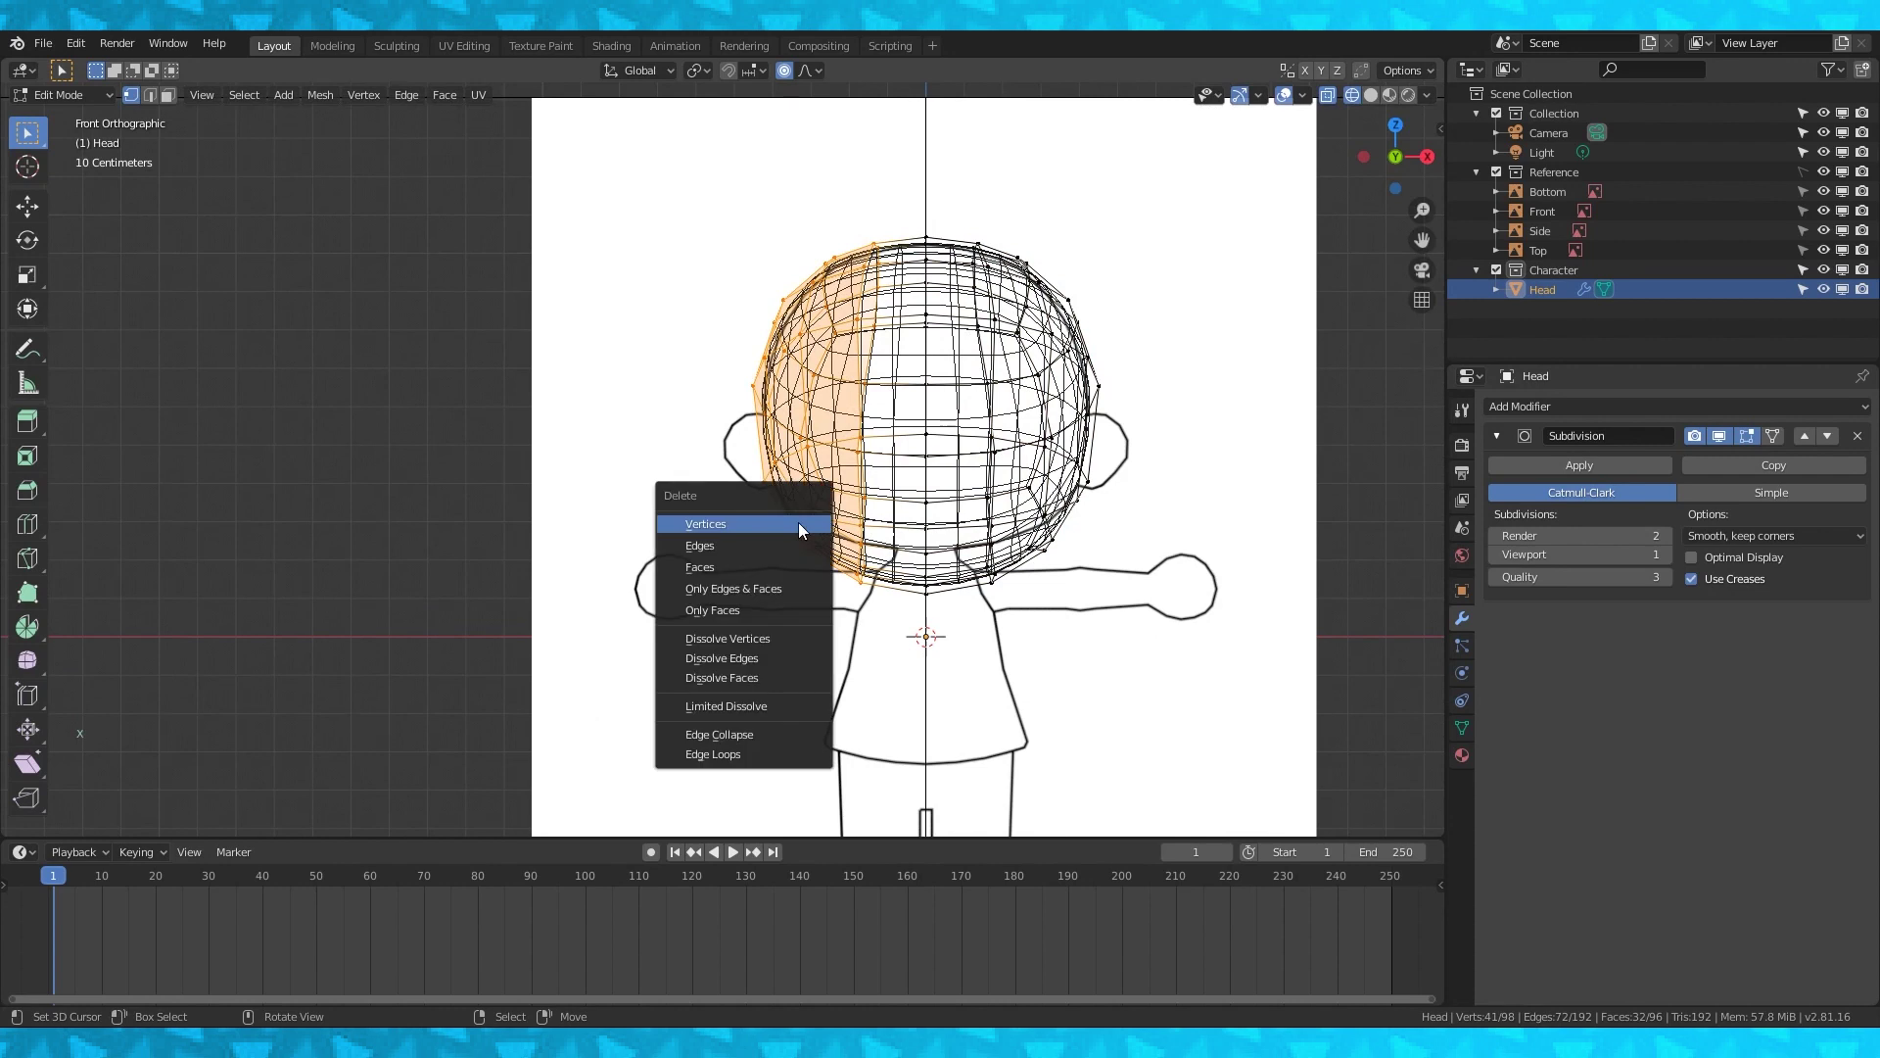
pyautogui.click(797, 521)
pyautogui.click(1620, 403)
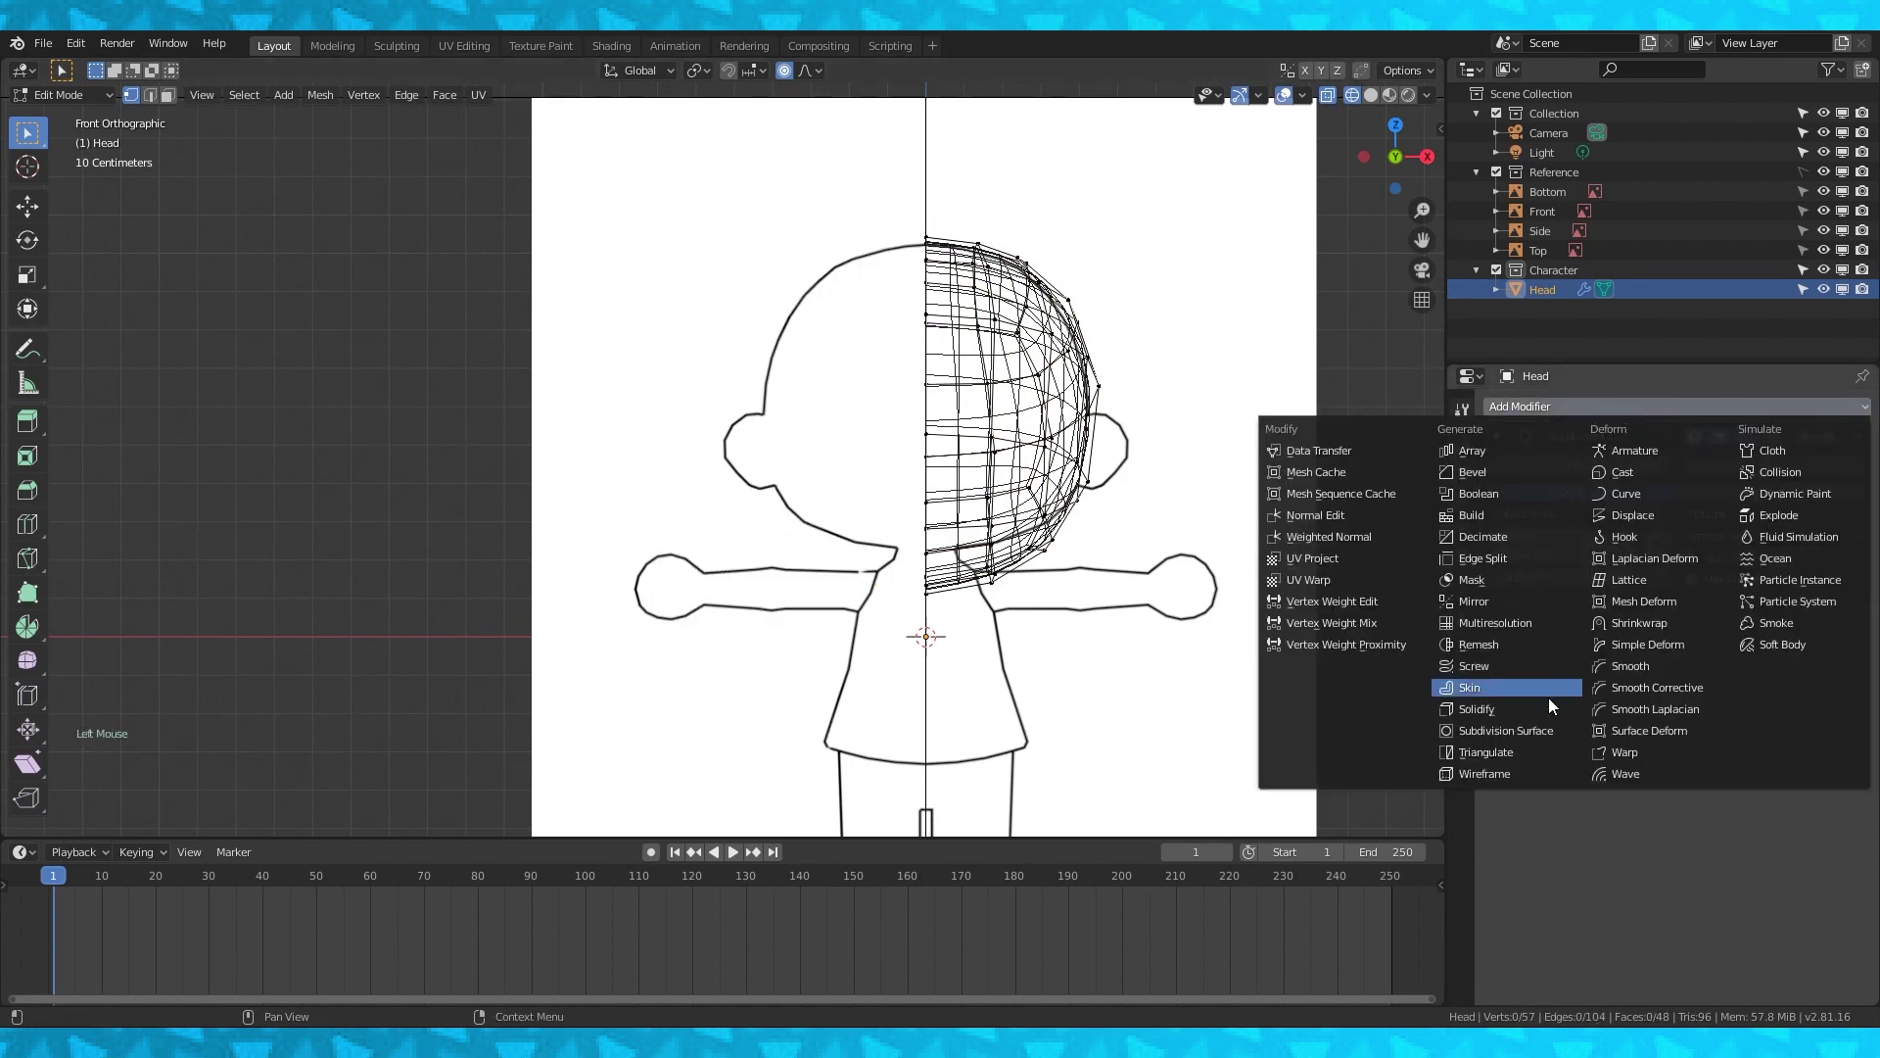
pyautogui.click(1480, 601)
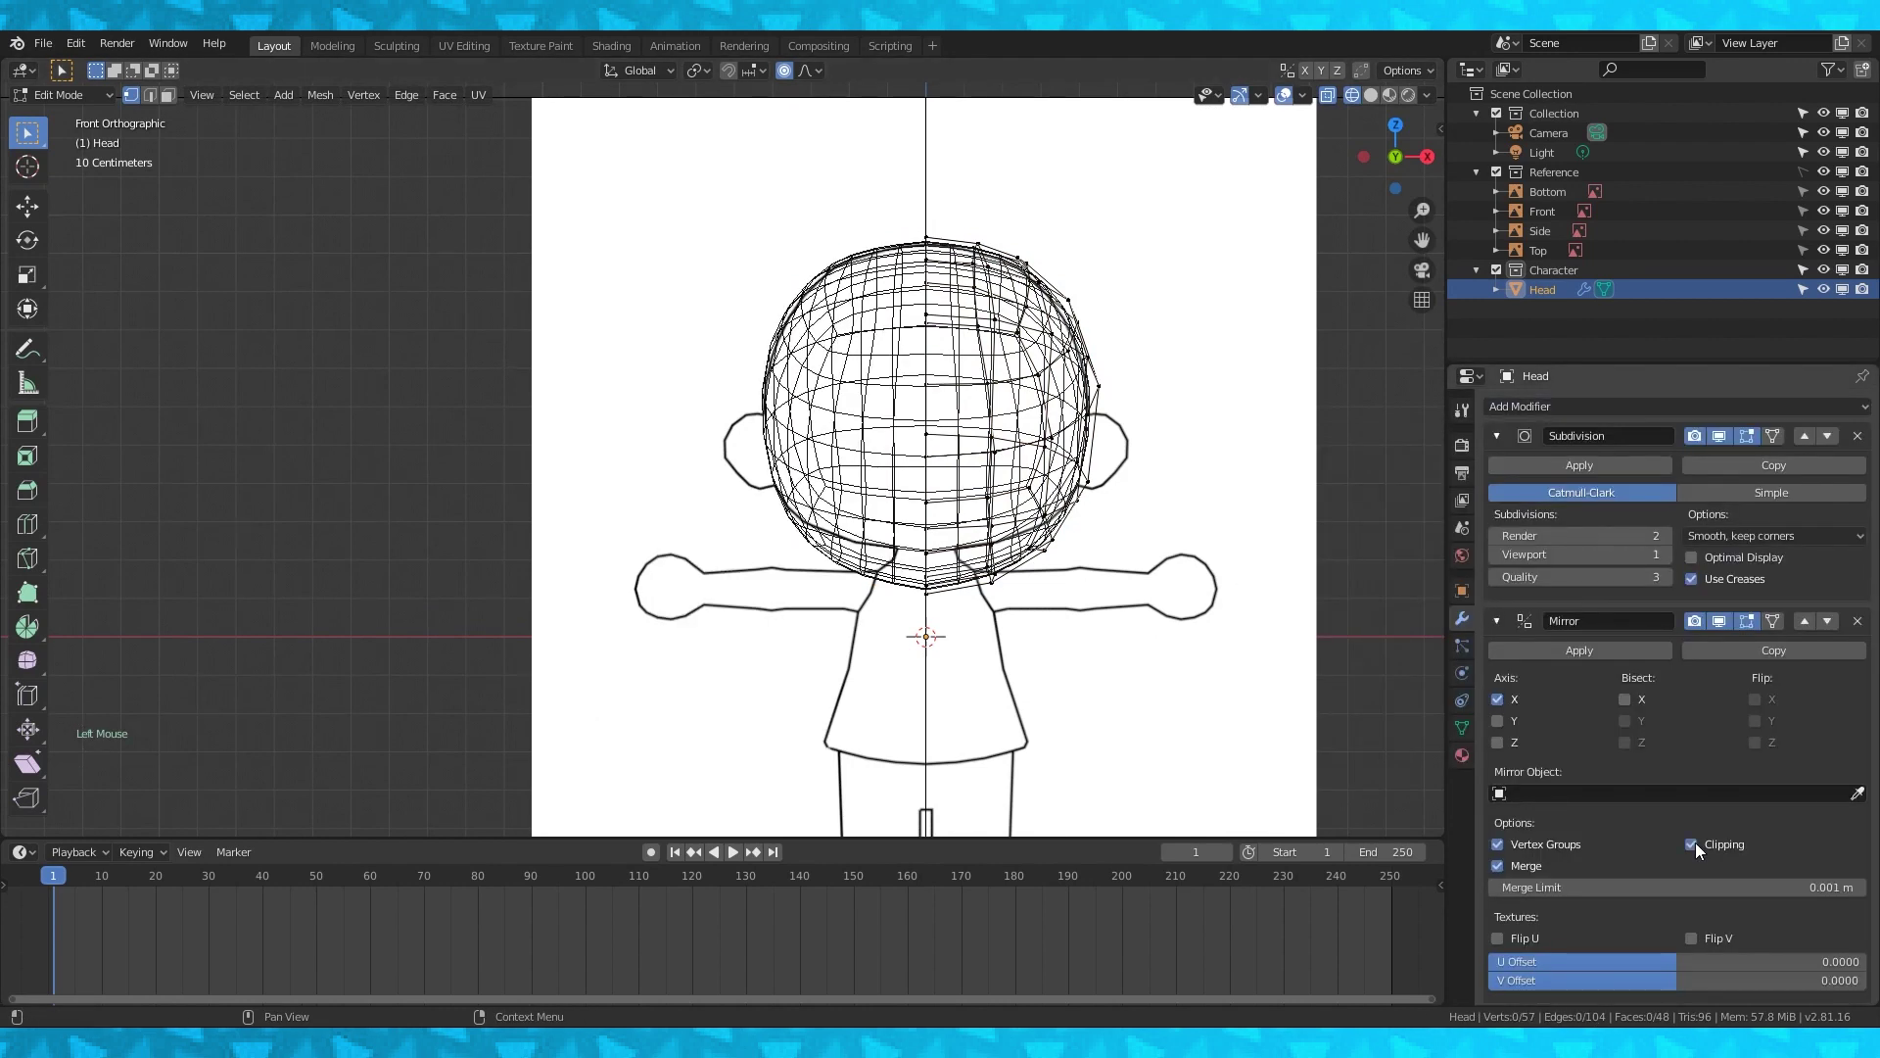
# In side view, move the two vertices at the lower back of the head inward to the outline with proportional editing.
pyautogui.press('KP_3')
pyautogui.keyDown('shift'); pyautogui.moveTo(1104, 441); pyautogui.dragTo(504, 390, button='middle'); pyautogui.keyUp('shift')
pyautogui.scroll(2, 503, 389)
pyautogui.keyDown('shift'); pyautogui.moveTo(826, 386); pyautogui.dragTo(1010, 428, button='middle'); pyautogui.keyUp('shift')
pyautogui.scroll(2, 1011, 428)
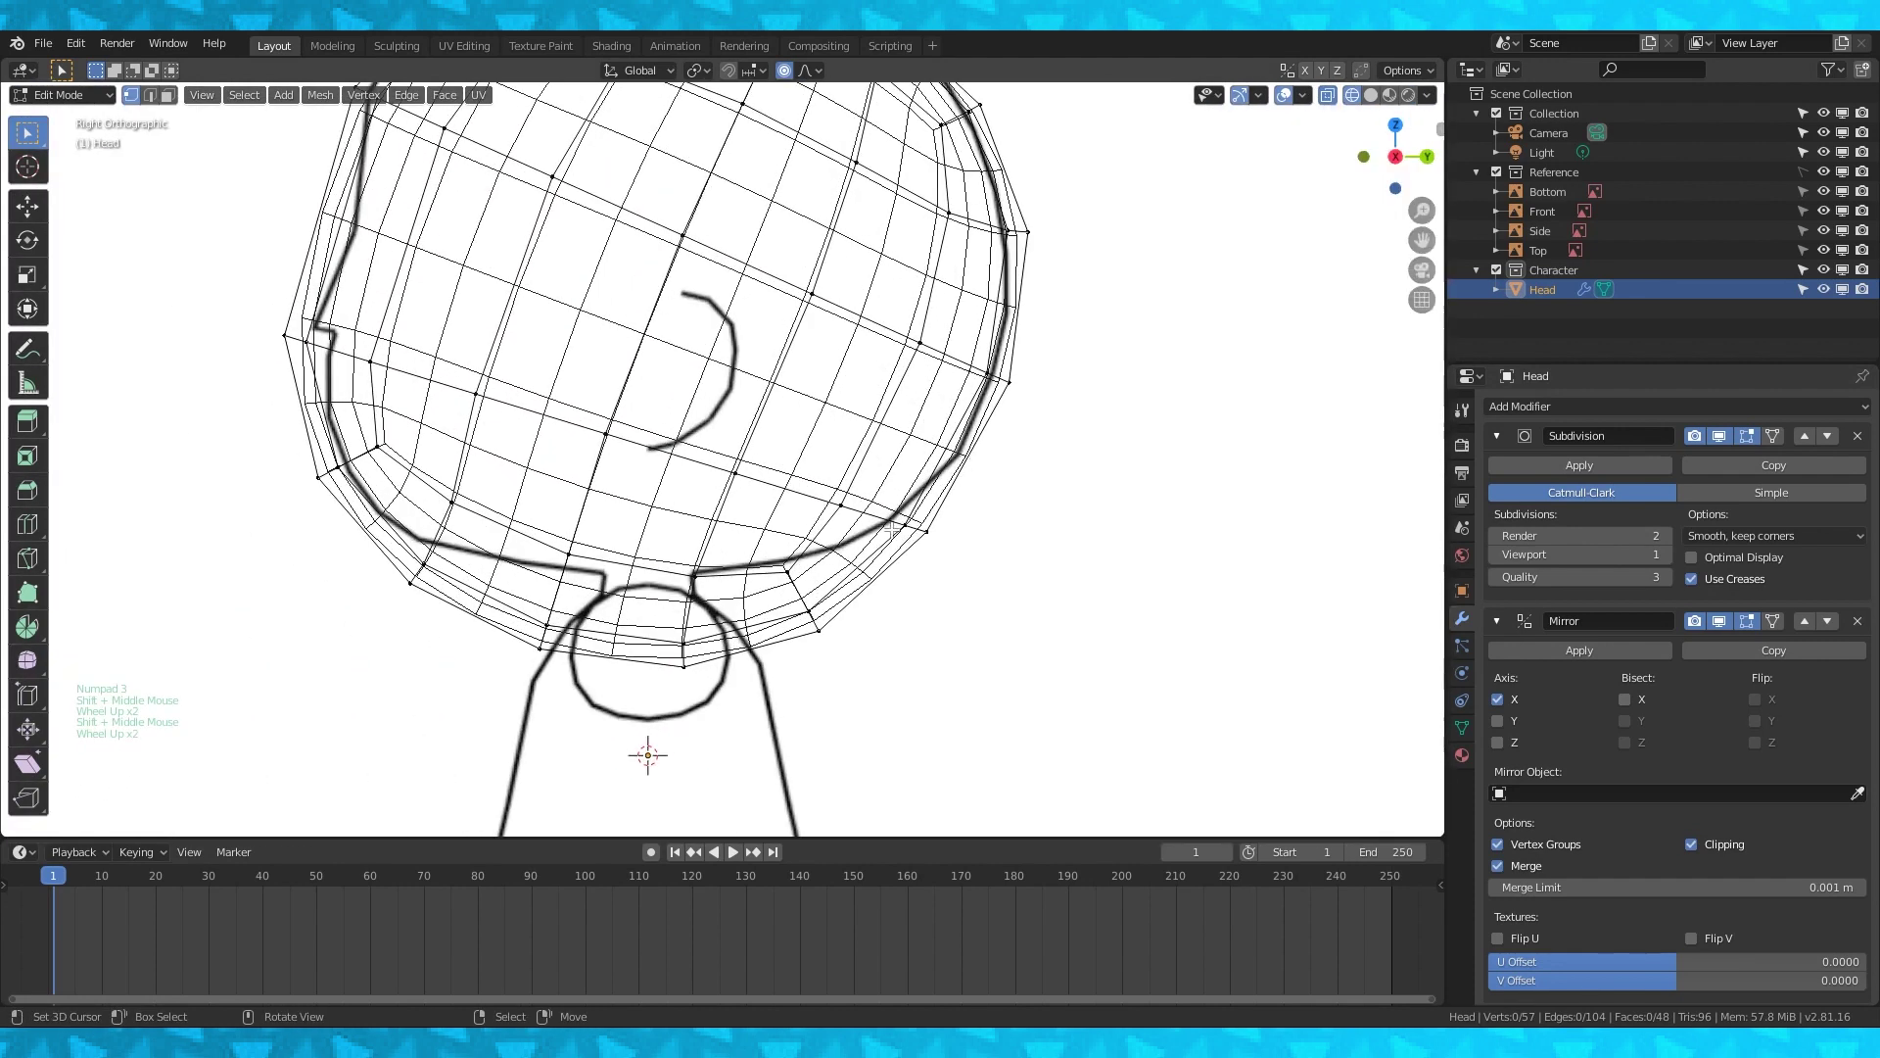
pyautogui.rightClick(927, 532)
pyautogui.keyDown('shift'); pyautogui.rightClick(906, 526); pyautogui.keyUp('shift')
pyautogui.scroll(-2, 906, 529)
pyautogui.press('g')
pyautogui.rightClick(931, 541)
pyautogui.scroll(3, 932, 542)
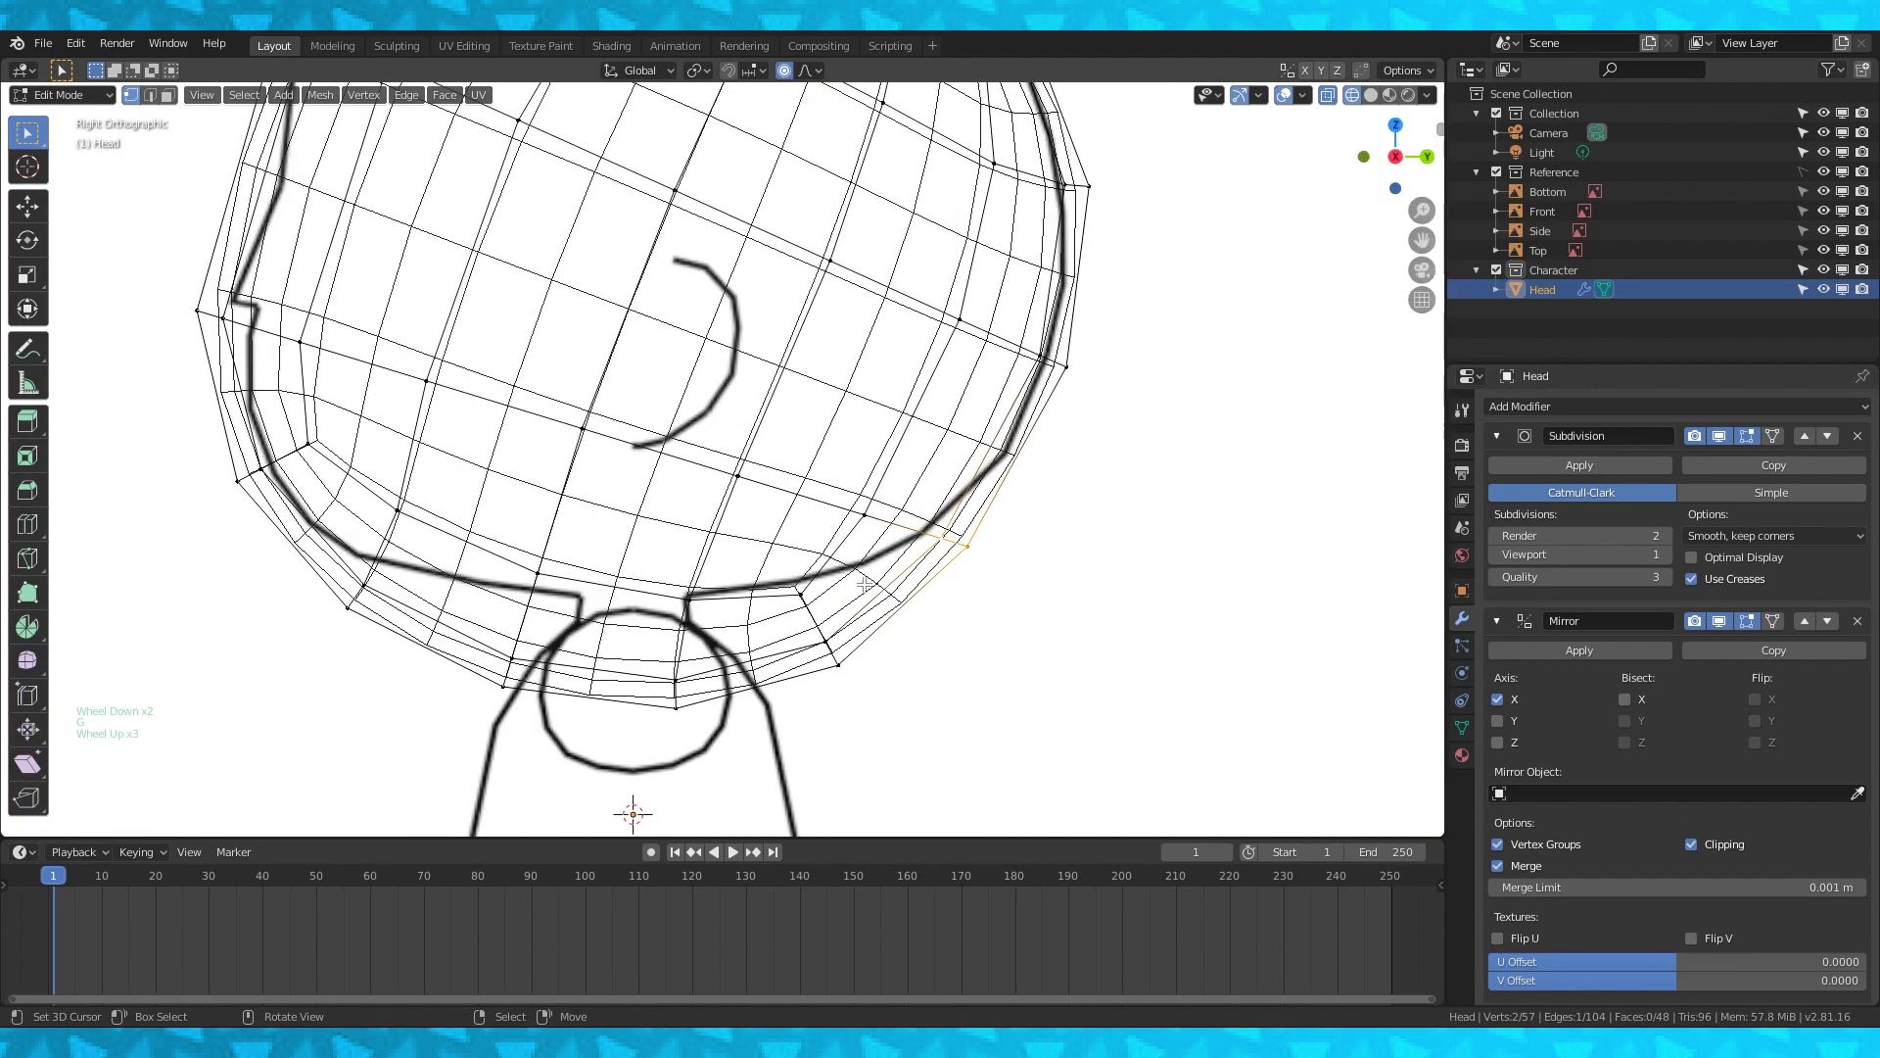
pyautogui.scroll(-2, 906, 557)
pyautogui.keyDown('shift'); pyautogui.moveTo(906, 557); pyautogui.dragTo(950, 566, button='middle'); pyautogui.keyUp('shift')
pyautogui.press('g')
pyautogui.scroll(8, 991, 526)
pyautogui.click(968, 524)
# Move the two front vertices near the nose back onto the face profile with proportional editing.
pyautogui.rightClick(402, 365)
pyautogui.keyDown('shift'); pyautogui.rightClick(421, 371); pyautogui.keyUp('shift')
pyautogui.press('g')
pyautogui.click(550, 340)
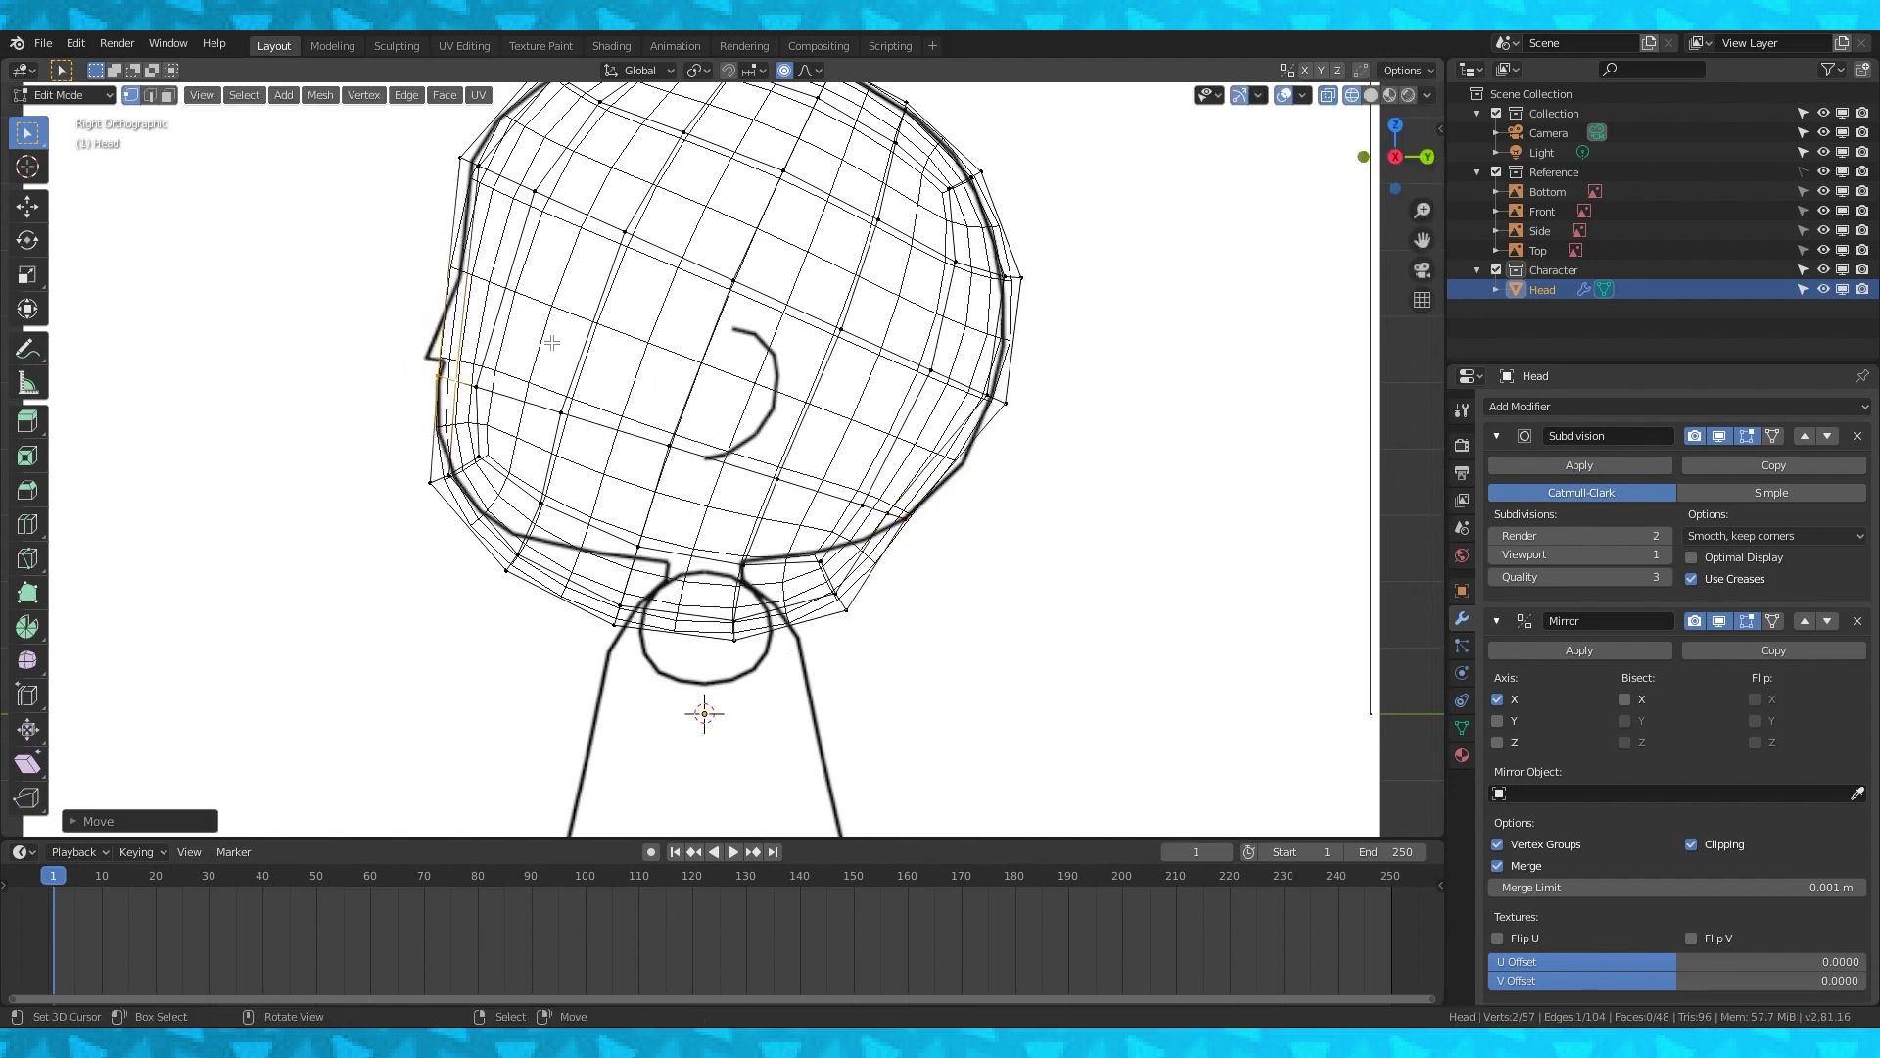
# Select the edge loop running just below the ear and hide it.
pyautogui.keyDown('alt'); pyautogui.rightClick(736, 472); pyautogui.keyUp('alt')
pyautogui.press('h')
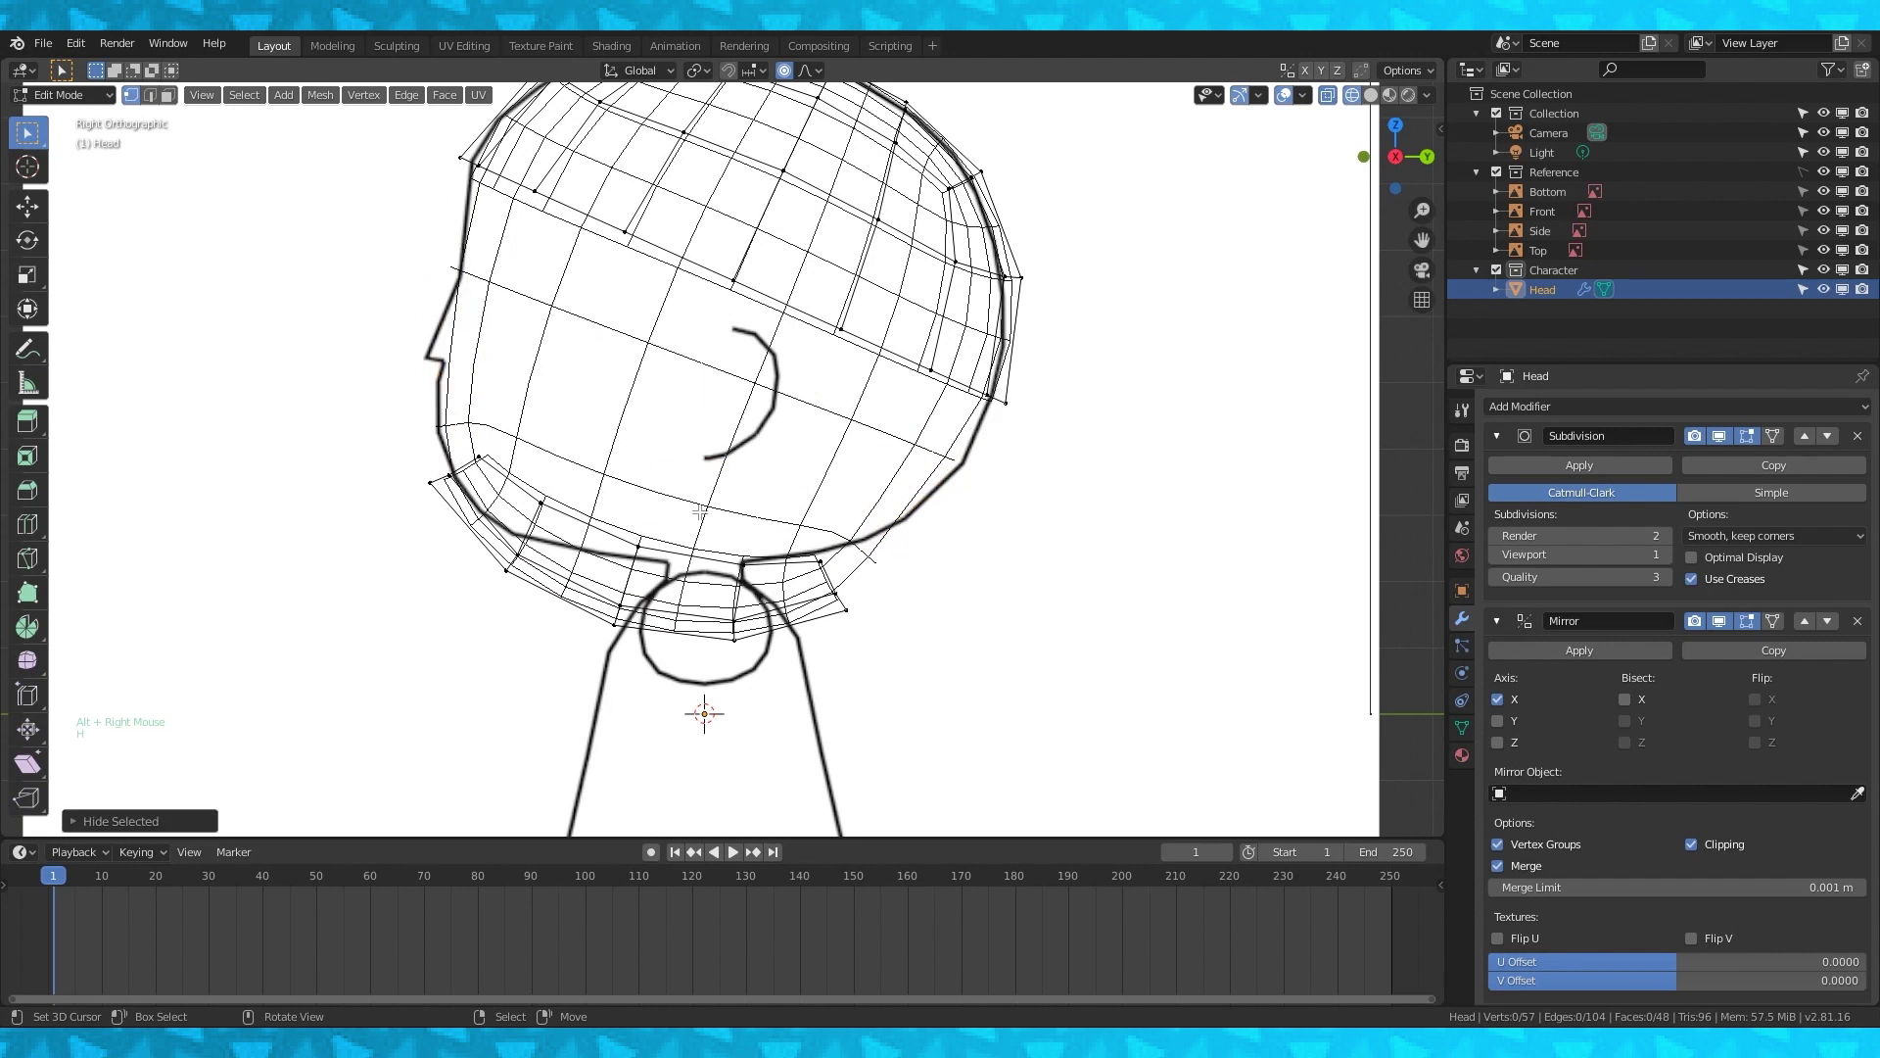
# Move the bottom vertices of the head on both sides of the neck up to the side outline with proportional editing.
pyautogui.rightClick(620, 620)
pyautogui.press('g')
pyautogui.scroll(-3, 735, 491)
pyautogui.click(737, 488)
pyautogui.rightClick(747, 607)
pyautogui.press('g')
pyautogui.scroll(1, 883, 594)
pyautogui.rightClick(883, 593)
pyautogui.keyDown('shift'); pyautogui.rightClick(743, 596); pyautogui.keyUp('shift')
pyautogui.press('g')
pyautogui.click(871, 550)
# Move the two vertices at the rear underside of the head up onto the outline with proportional editing.
pyautogui.rightClick(855, 565)
pyautogui.keyDown('shift'); pyautogui.rightClick(843, 553); pyautogui.keyUp('shift')
pyautogui.press('g')
pyautogui.scroll(4, 907, 544)
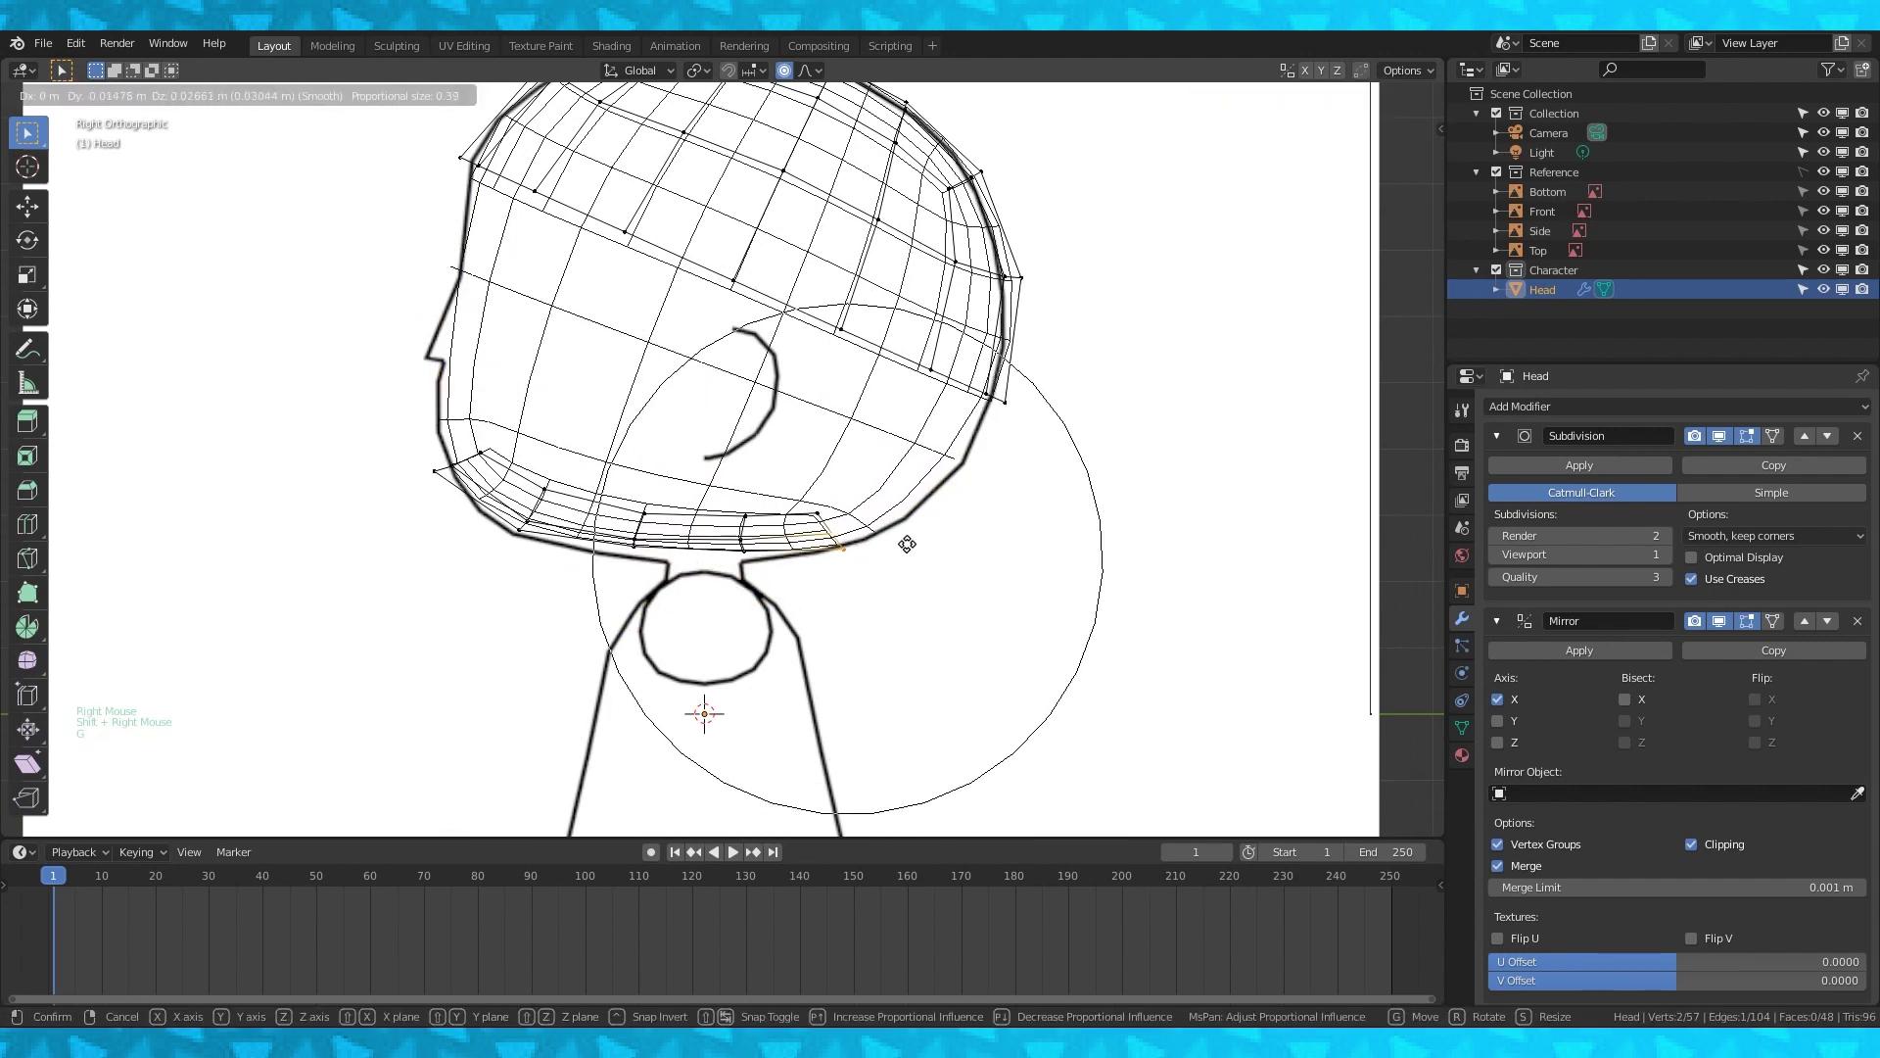
pyautogui.click(901, 546)
# Move the vertex pairs under the jaw and chin onto the outline, and reveal the hidden edge loop.
pyautogui.rightClick(639, 549)
pyautogui.keyDown('shift'); pyautogui.rightClick(639, 538); pyautogui.keyUp('shift')
pyautogui.press('g')
pyautogui.click(642, 529)
pyautogui.rightClick(518, 533)
pyautogui.keyDown('shift'); pyautogui.rightClick(524, 523); pyautogui.keyUp('shift')
pyautogui.press('g')
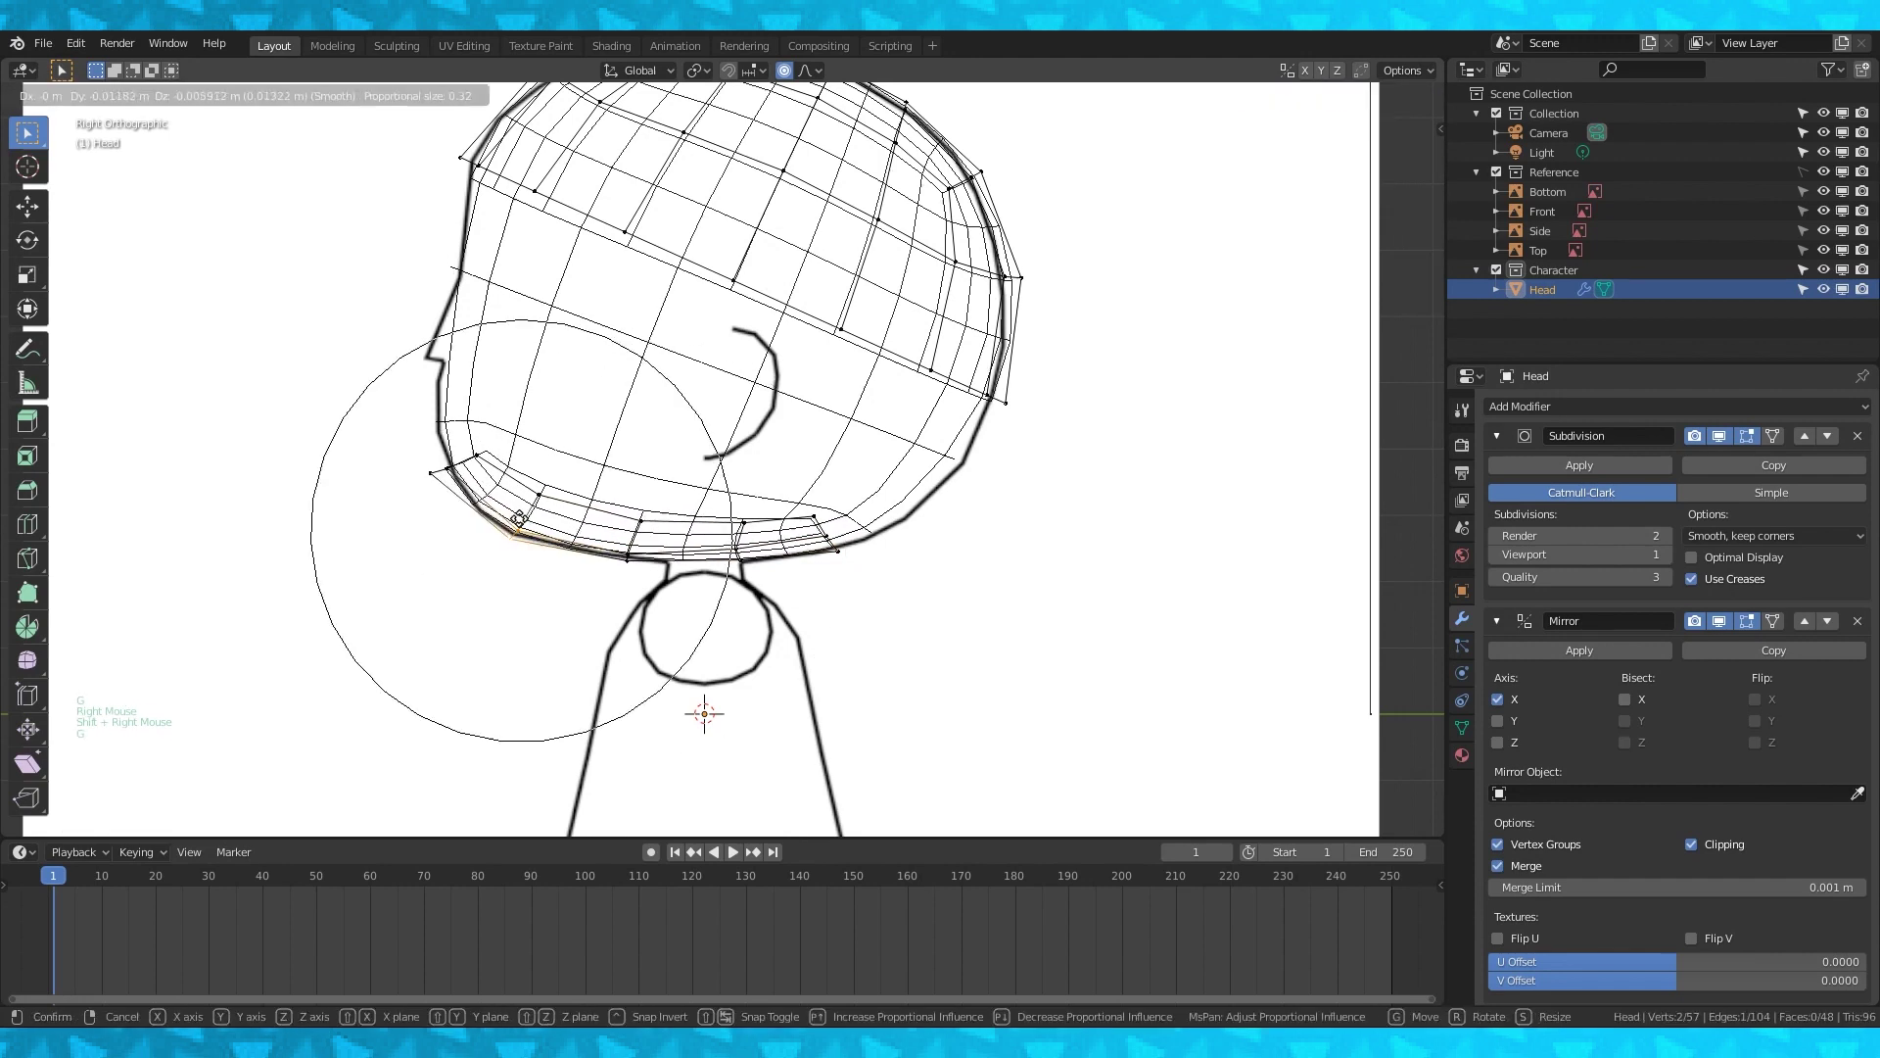
pyautogui.keyDown('shift'); pyautogui.moveTo(411, 441); pyautogui.dragTo(450, 469, button='middle'); pyautogui.keyUp('shift')
pyautogui.hotkey('alt', 'h')
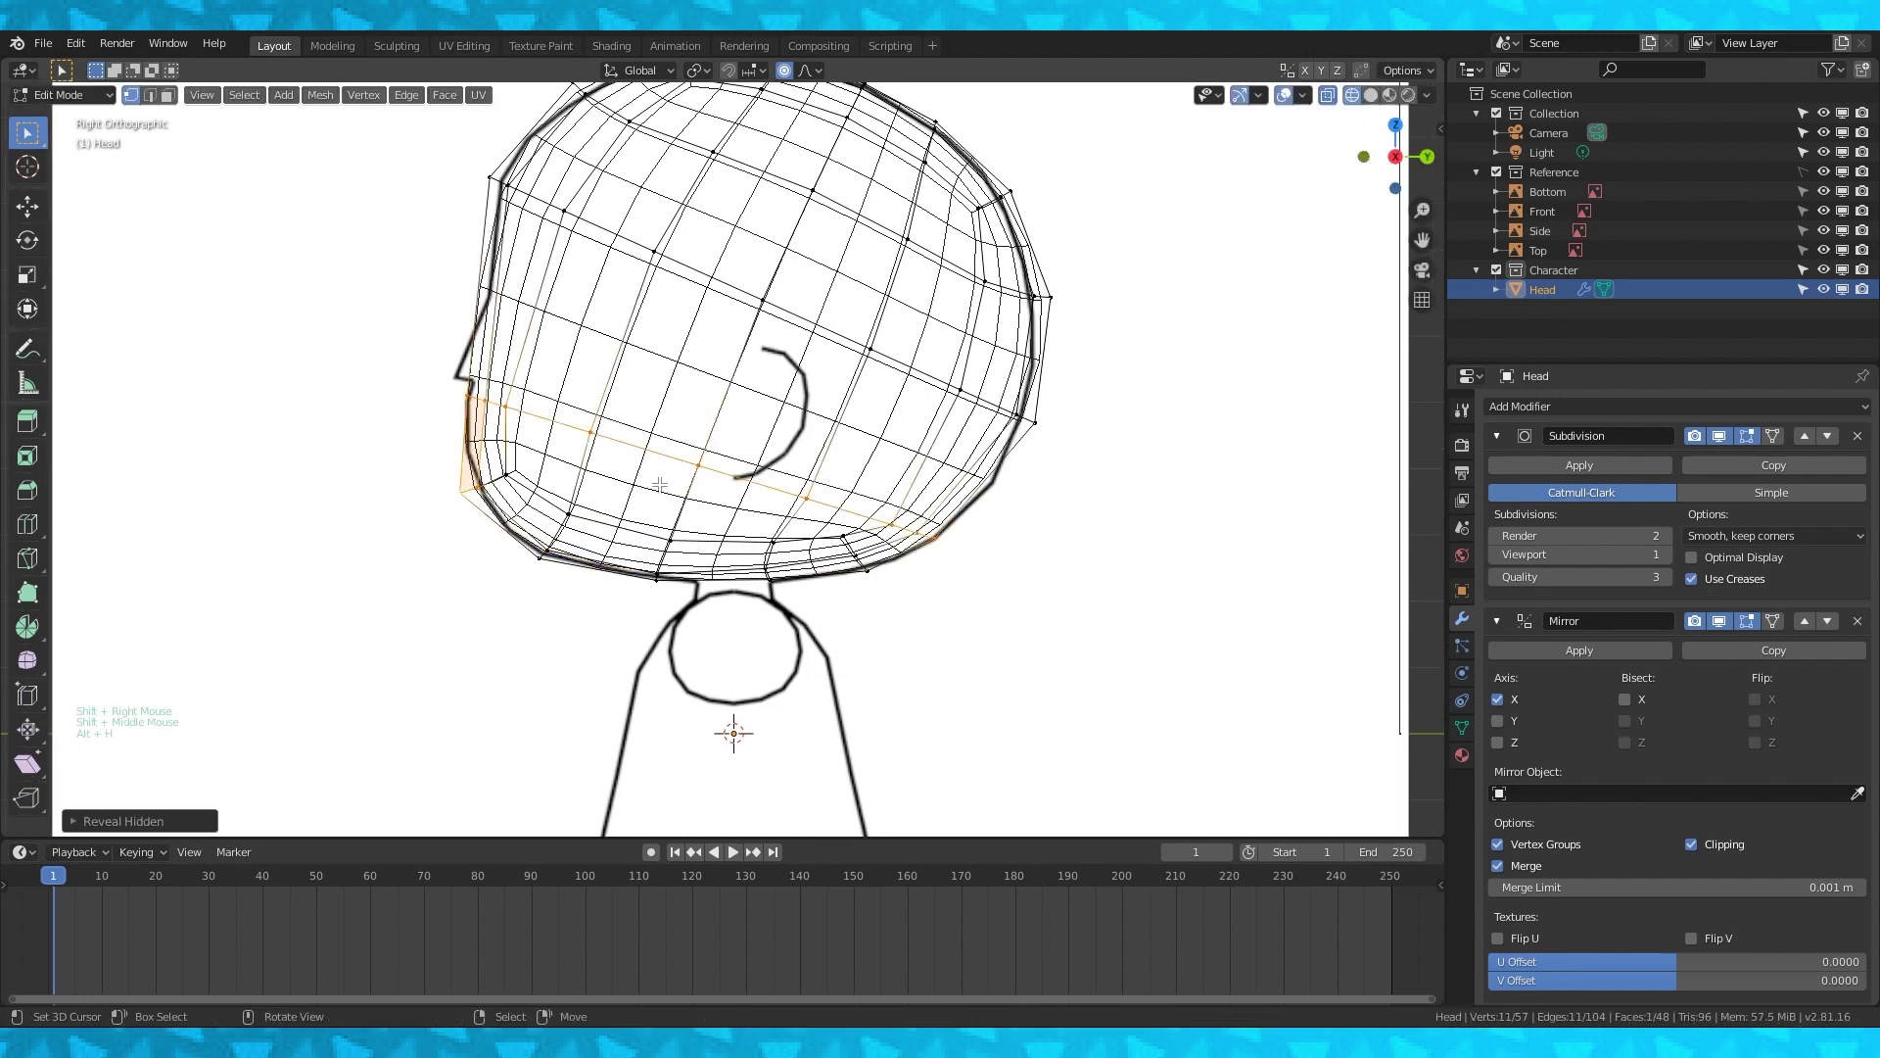
# Examine the head shape against the front and side references, and from an angle with solid shading.
pyautogui.press('Tab')
pyautogui.press('KP_7')
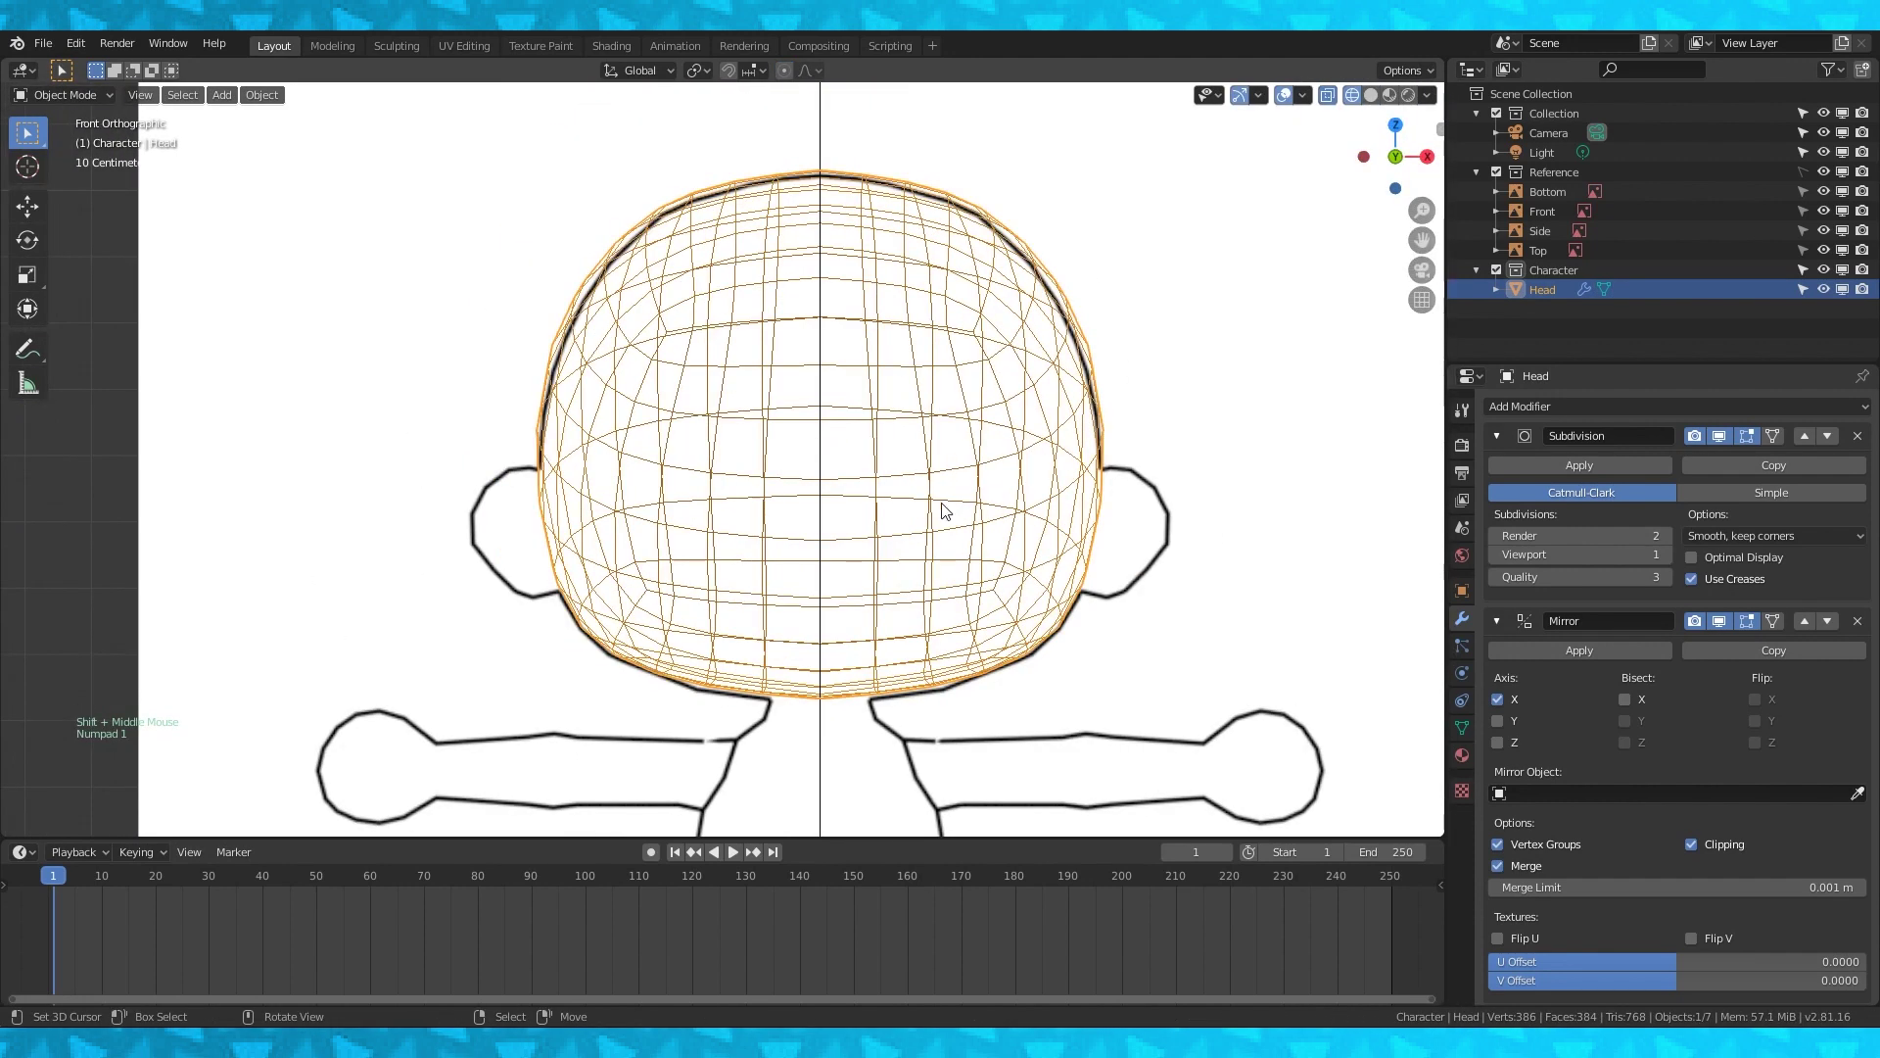
pyautogui.press('Tab')
pyautogui.press('Tab')
pyautogui.press('KP_3')
pyautogui.click(1371, 95)
pyautogui.moveTo(700, 446)
pyautogui.mouseDown(button='middle')
pyautogui.moveTo(843, 460)
pyautogui.moveTo(725, 463)
pyautogui.mouseUp(button='middle')
pyautogui.press('Tab')
pyautogui.moveTo(783, 470); pyautogui.dragTo(879, 479, button='middle')
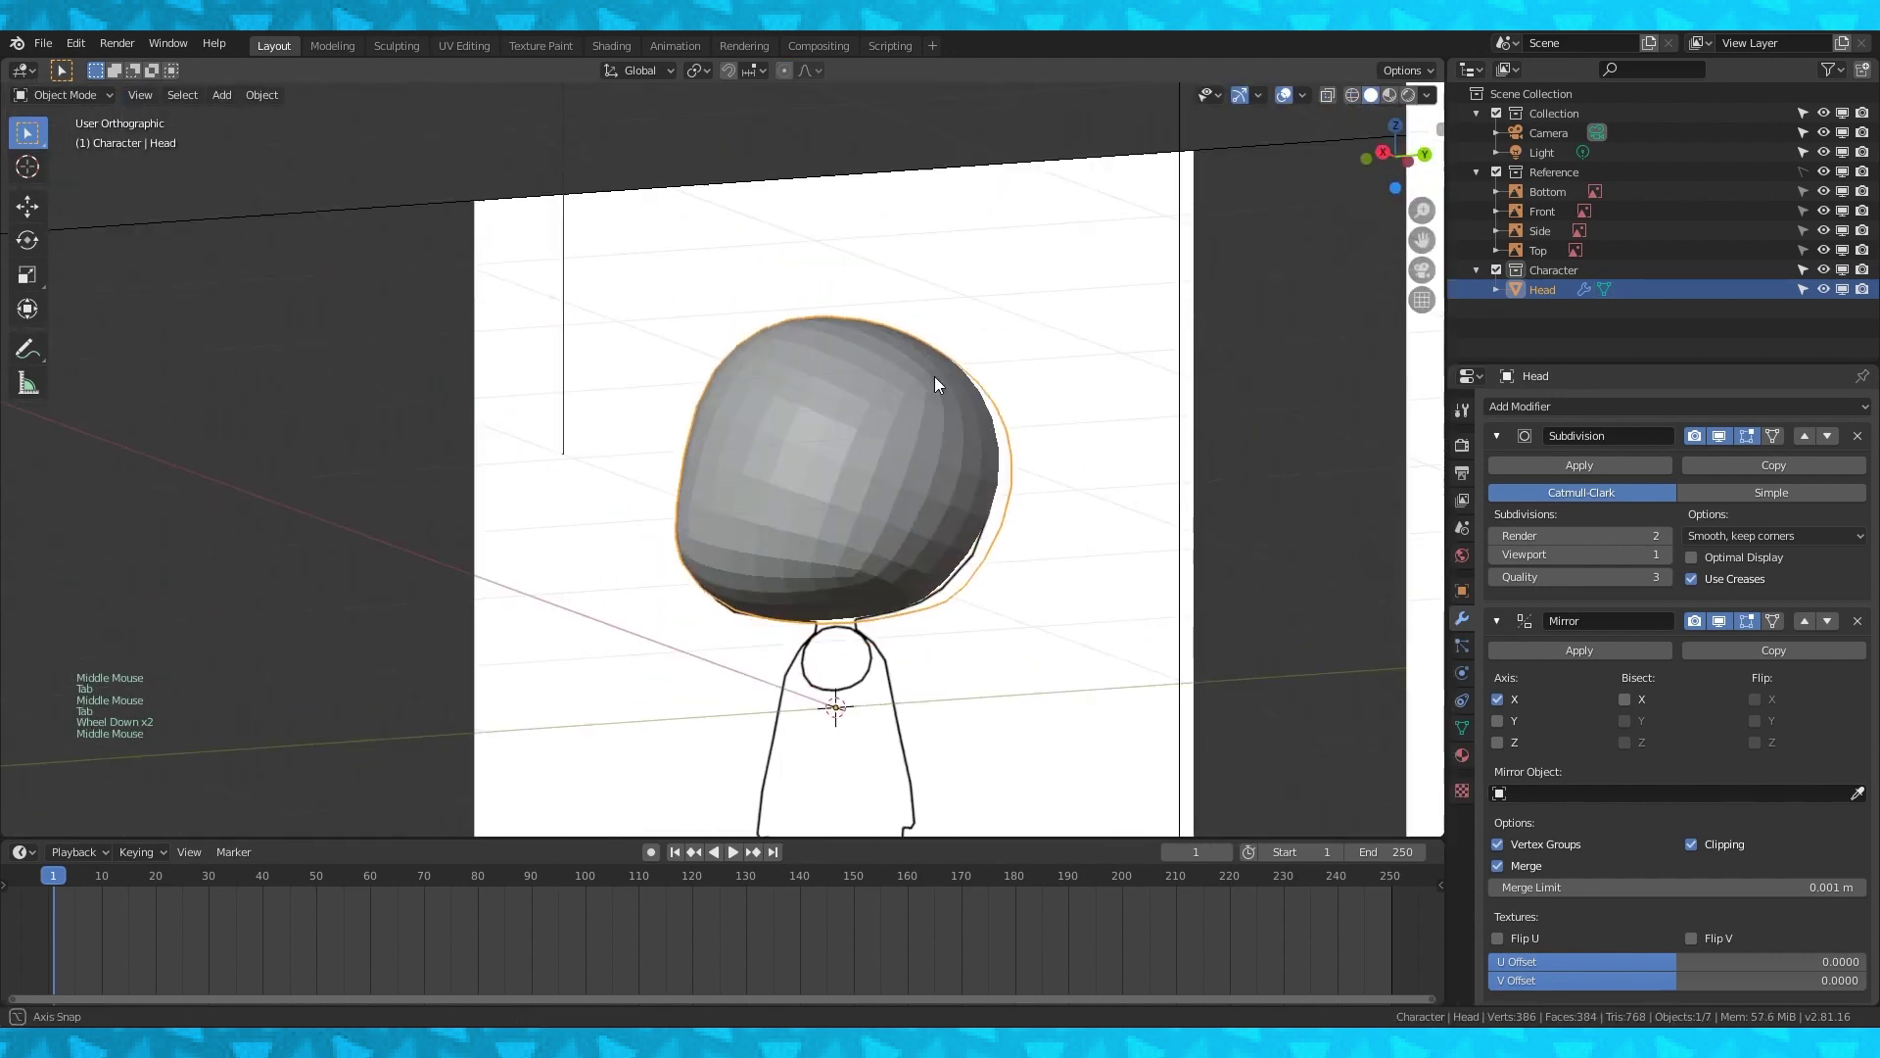
pyautogui.scroll(1, 935, 376)
pyautogui.moveTo(935, 376); pyautogui.dragTo(1011, 442, button='middle')
# Apply smooth shading to all faces of the head mesh.
pyautogui.press('Tab')
pyautogui.press('a')
pyautogui.click(445, 94)
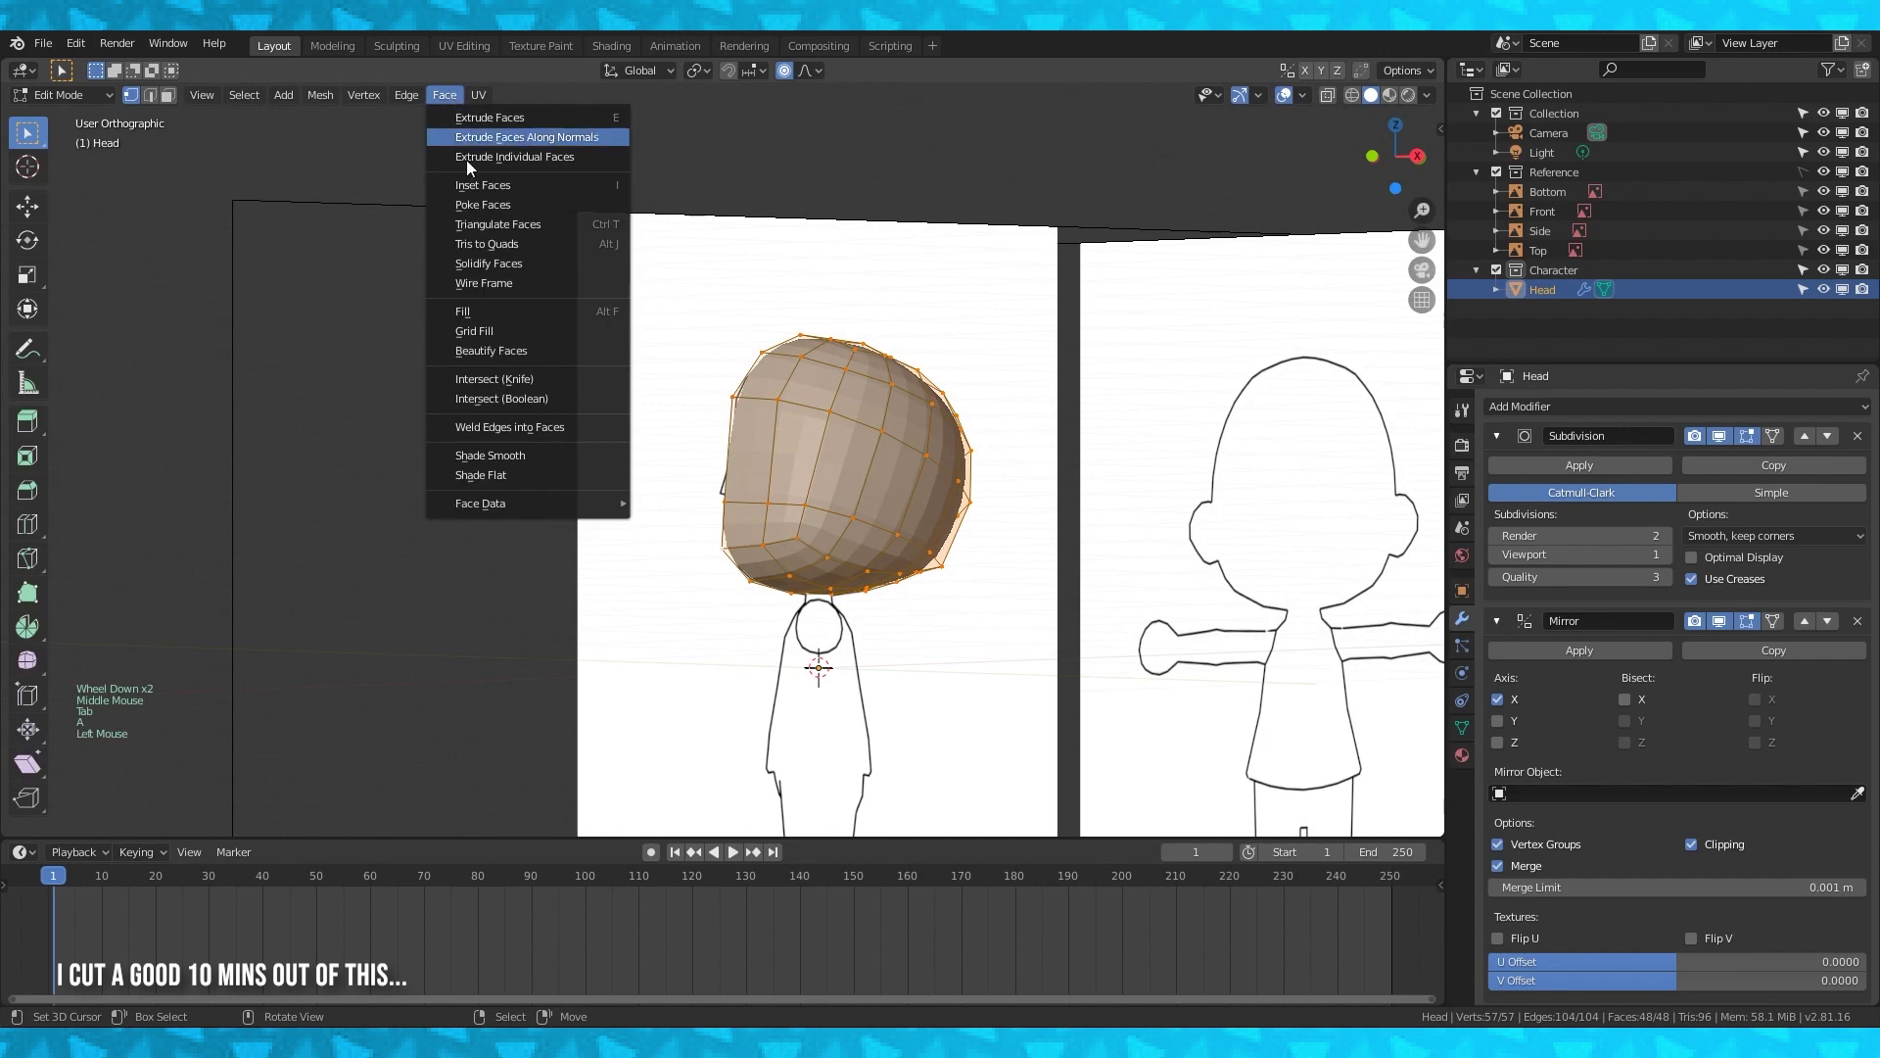
pyautogui.click(525, 446)
pyautogui.press('Tab')
pyautogui.press('Tab')
# Add a loop cut around the head just above the nose.
pyautogui.hotkey('ctrl', 'r')
pyautogui.click(910, 514)
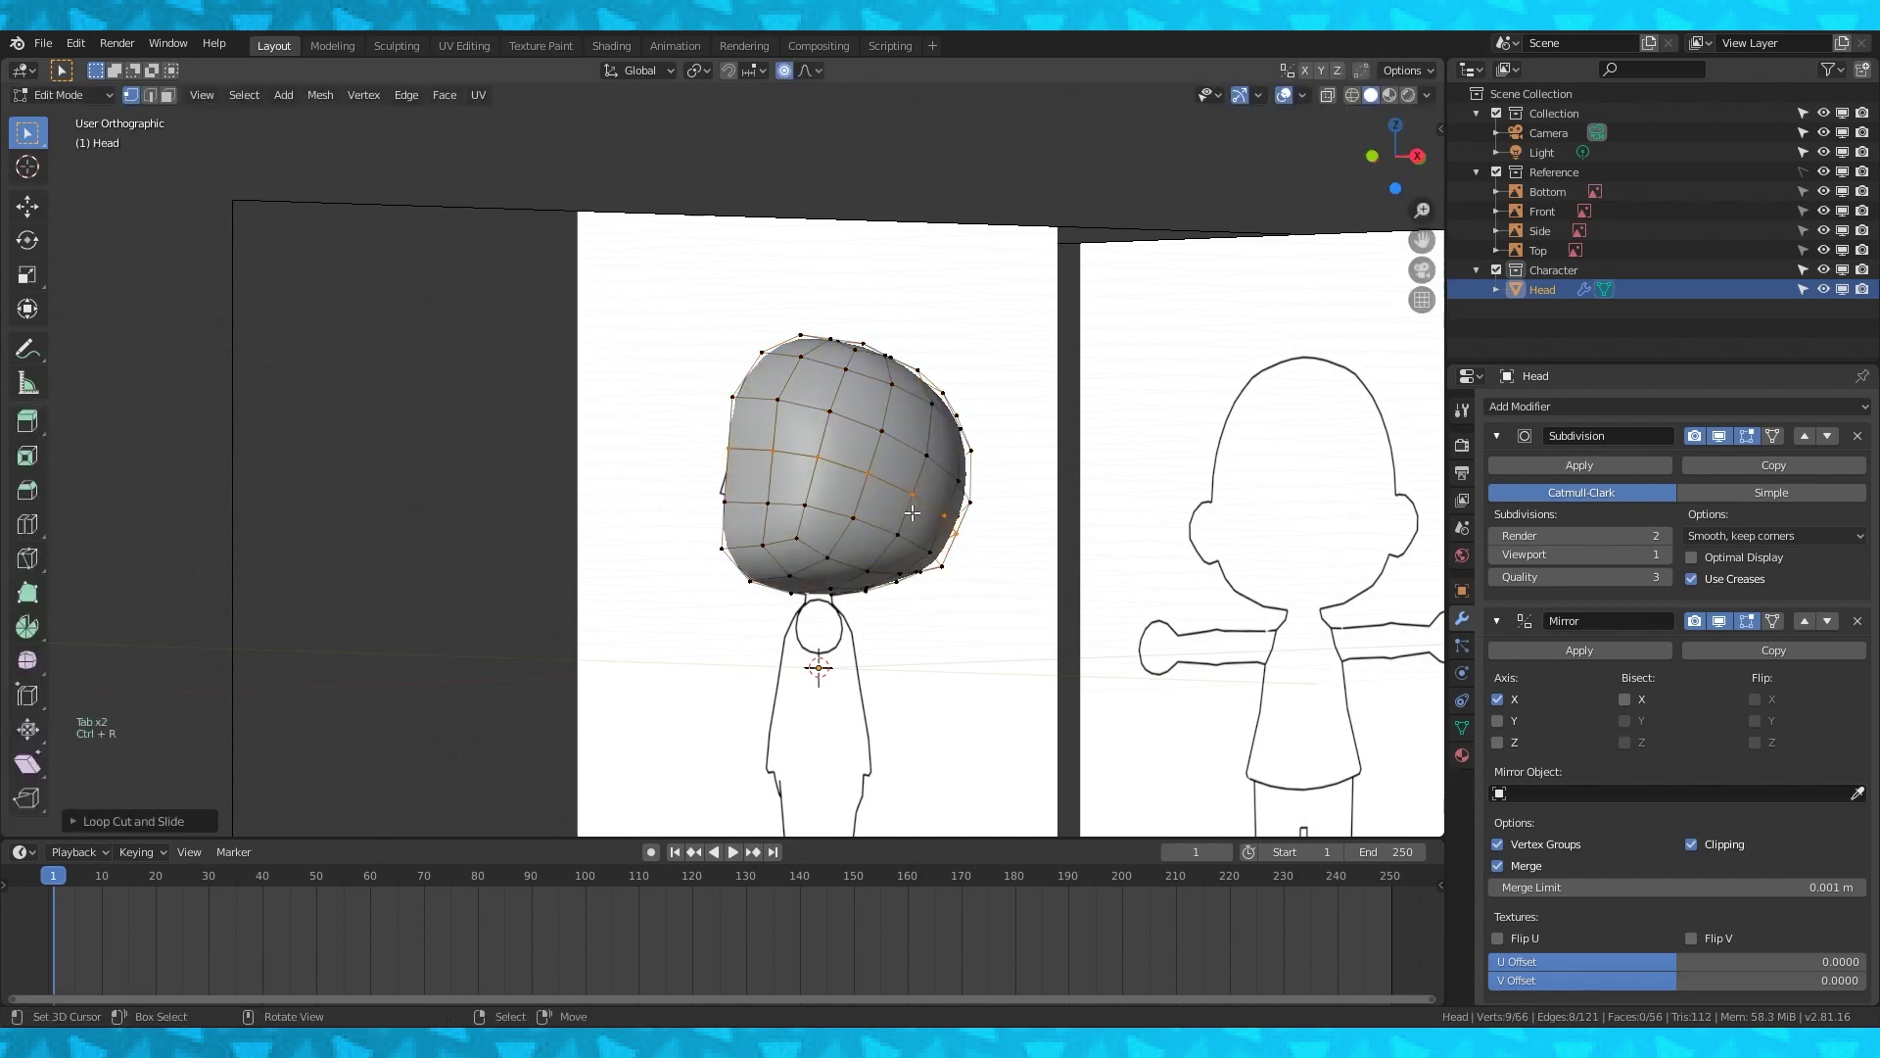
pyautogui.press('KP_6')
pyautogui.scroll(4, 1025, 579)
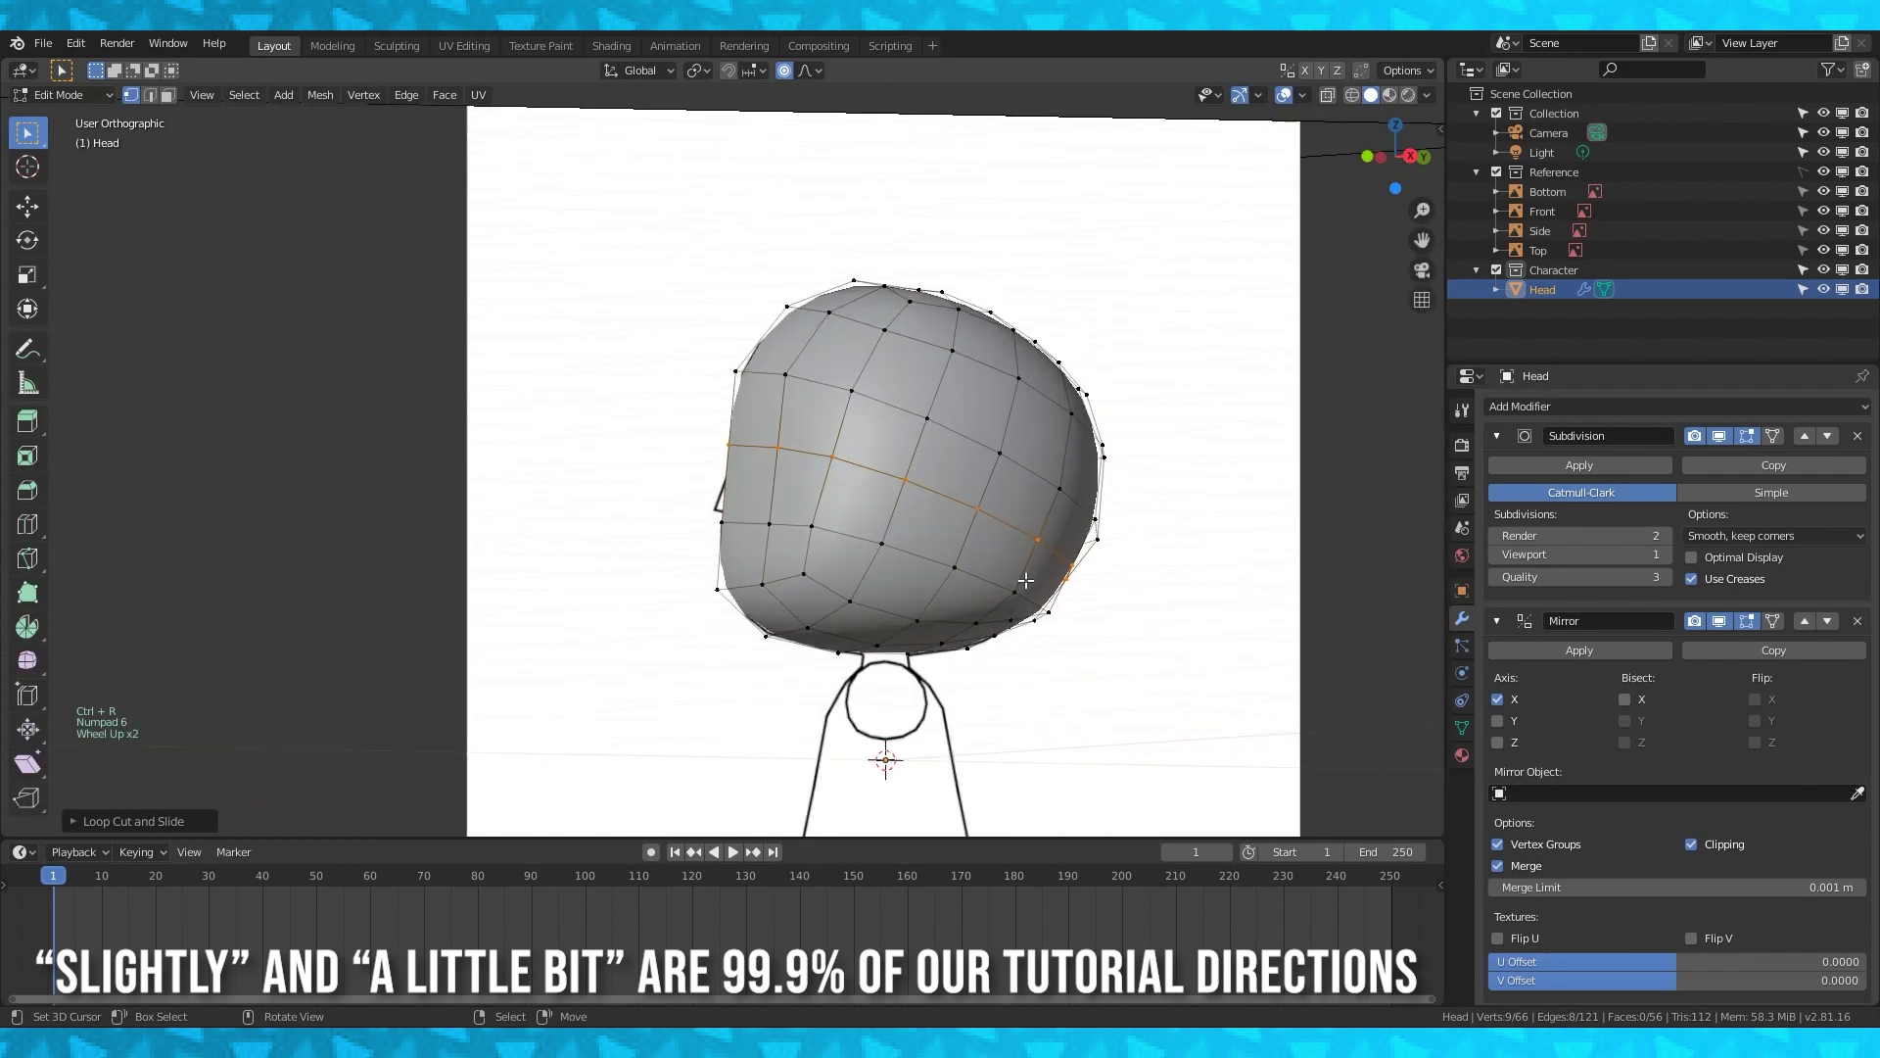
# In wireframe side view, select the two front vertices of the new edge loop and turn off proportional editing.
pyautogui.press('Tab')
pyautogui.hotkey('shift', 'z')
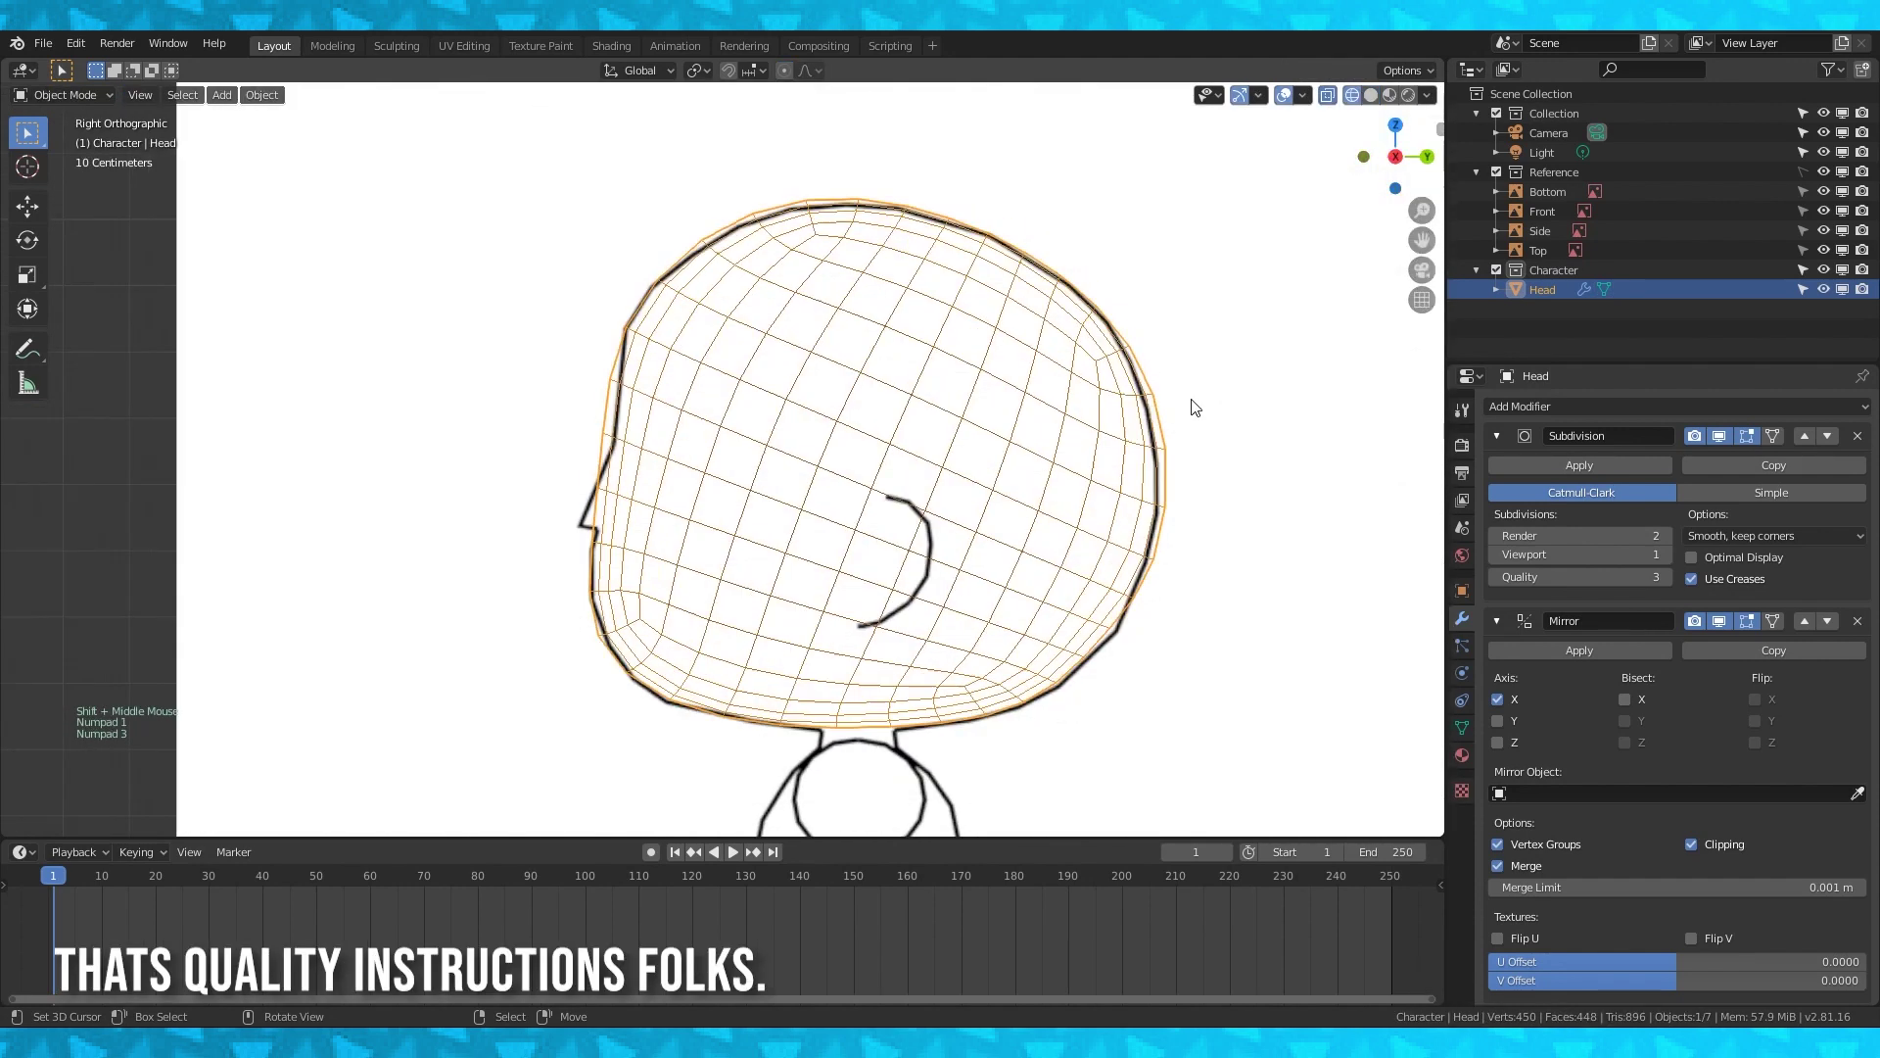
pyautogui.scroll(-1, 1195, 408)
pyautogui.press('Tab')
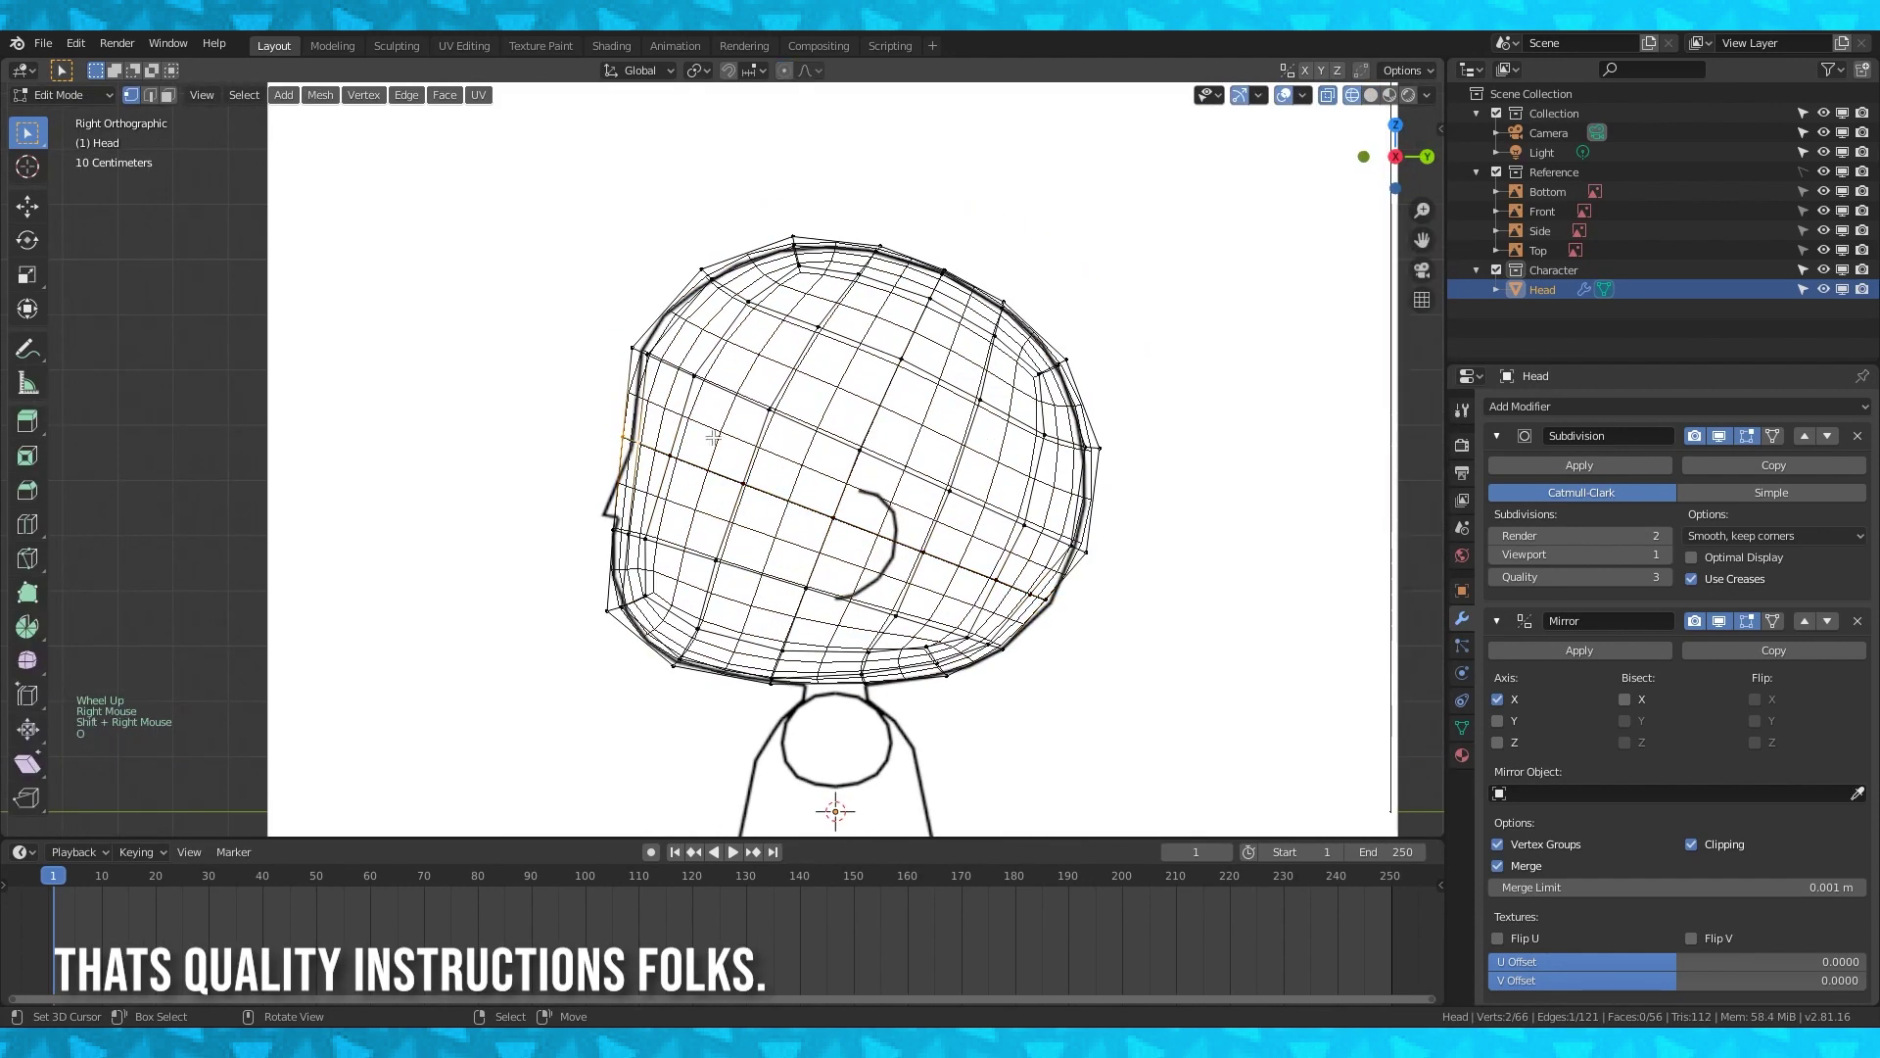
# Review the head in object mode from an angle and in front view with solid shading.
pyautogui.press('Tab')
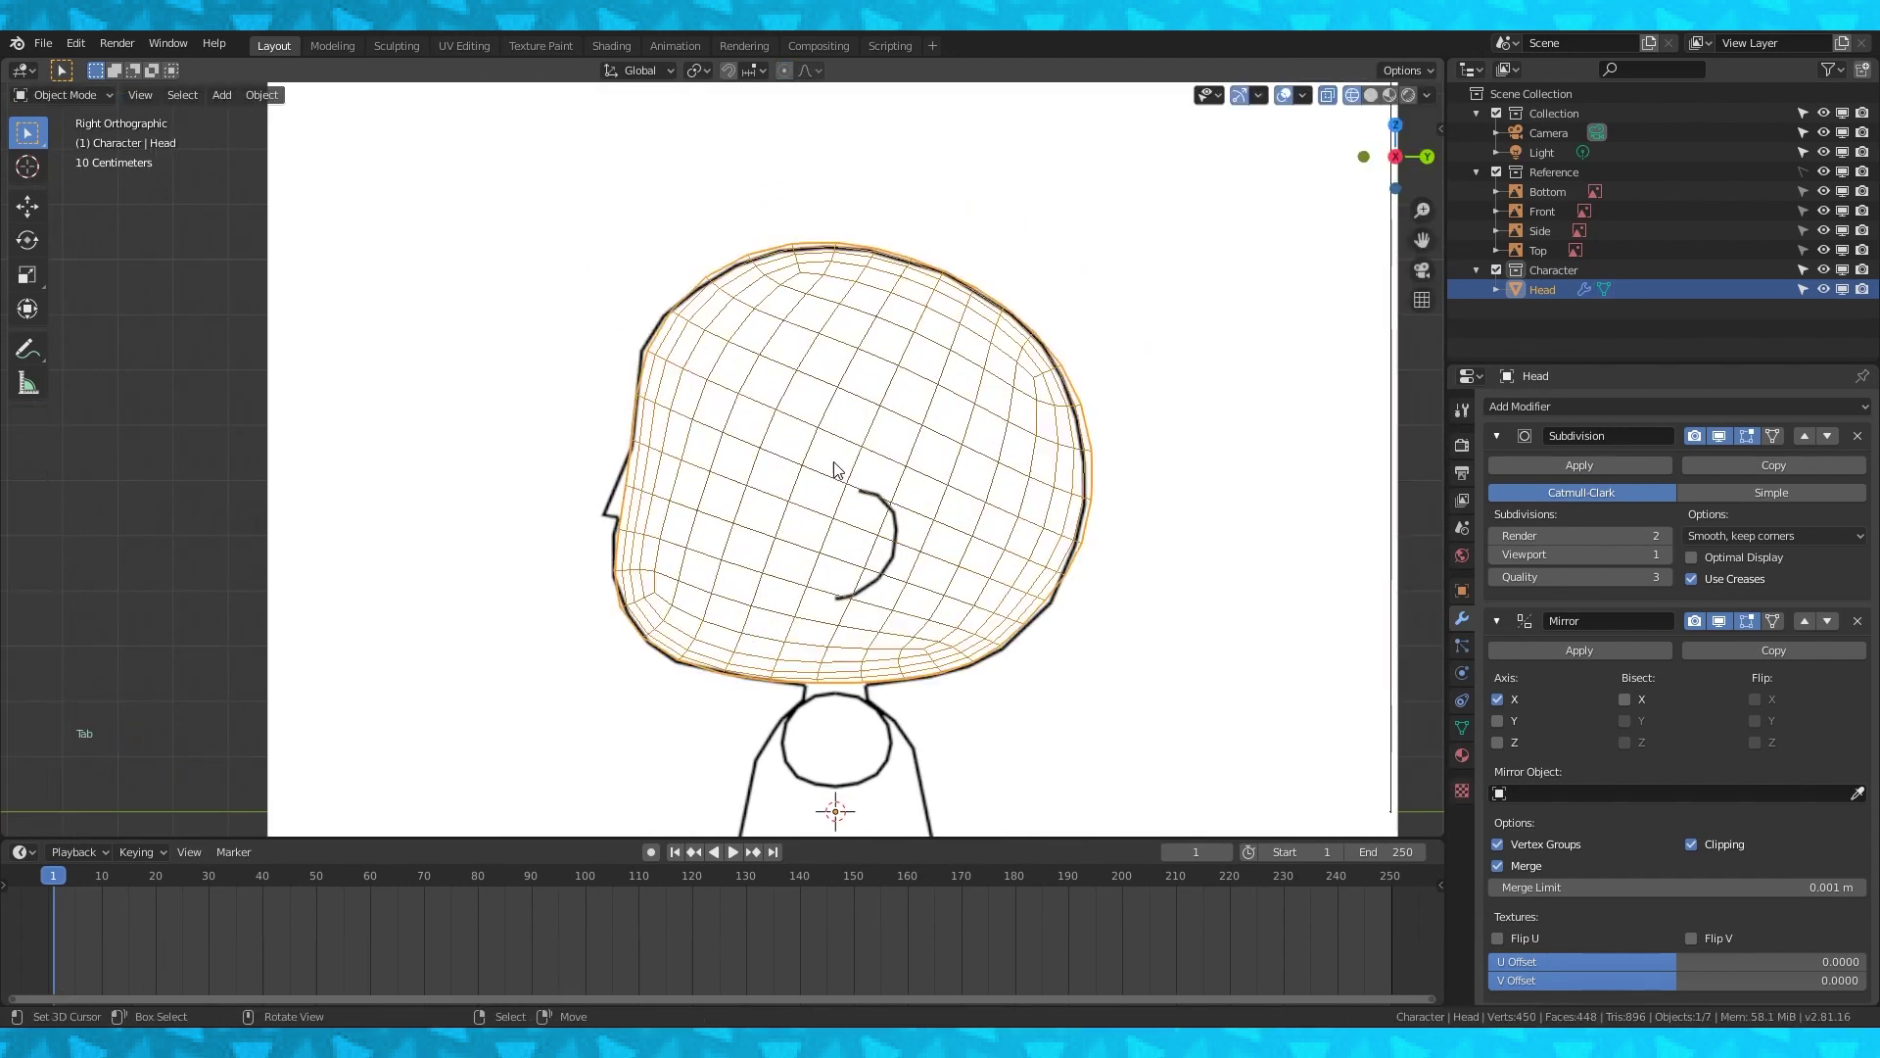
pyautogui.moveTo(836, 474); pyautogui.dragTo(1015, 461, button='middle')
pyautogui.scroll(-2, 1016, 462)
pyautogui.press('Tab')
pyautogui.press('Tab')
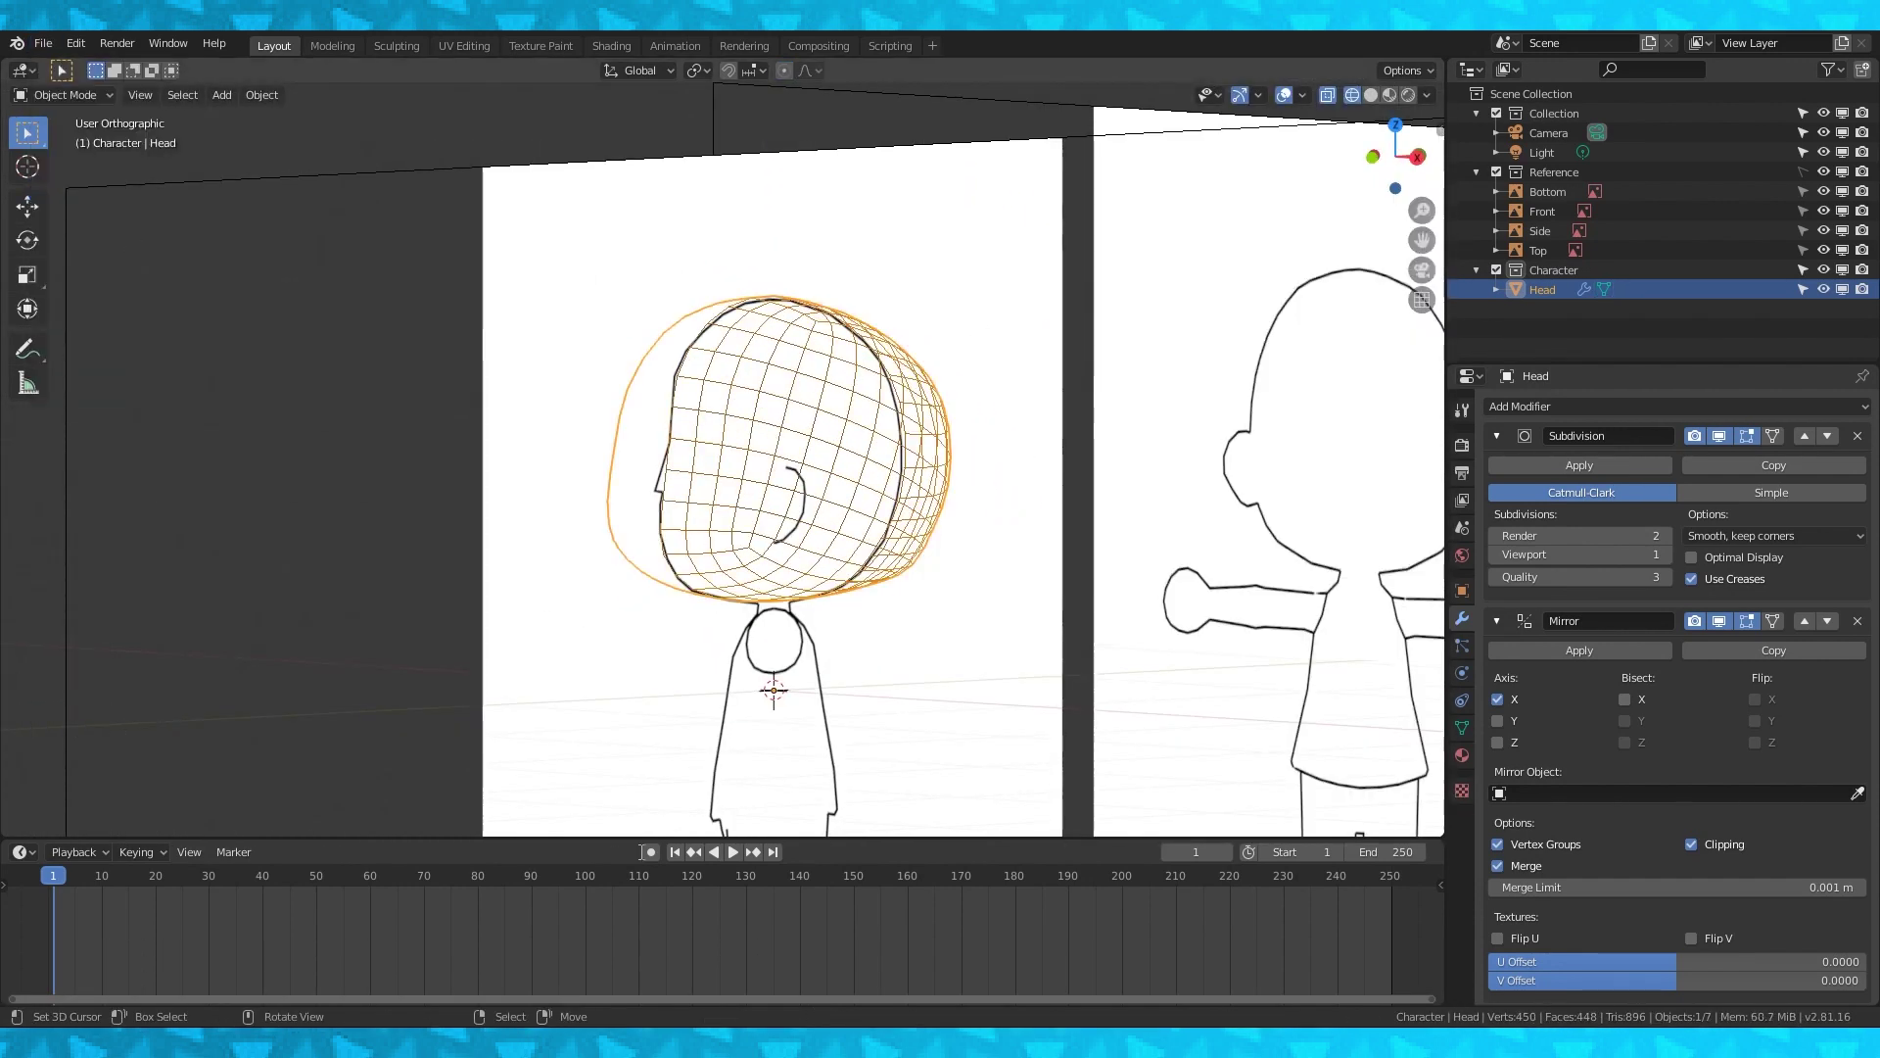
pyautogui.press('KP_1')
pyautogui.hotkey('shift', 'z')
pyautogui.scroll(2, 808, 425)
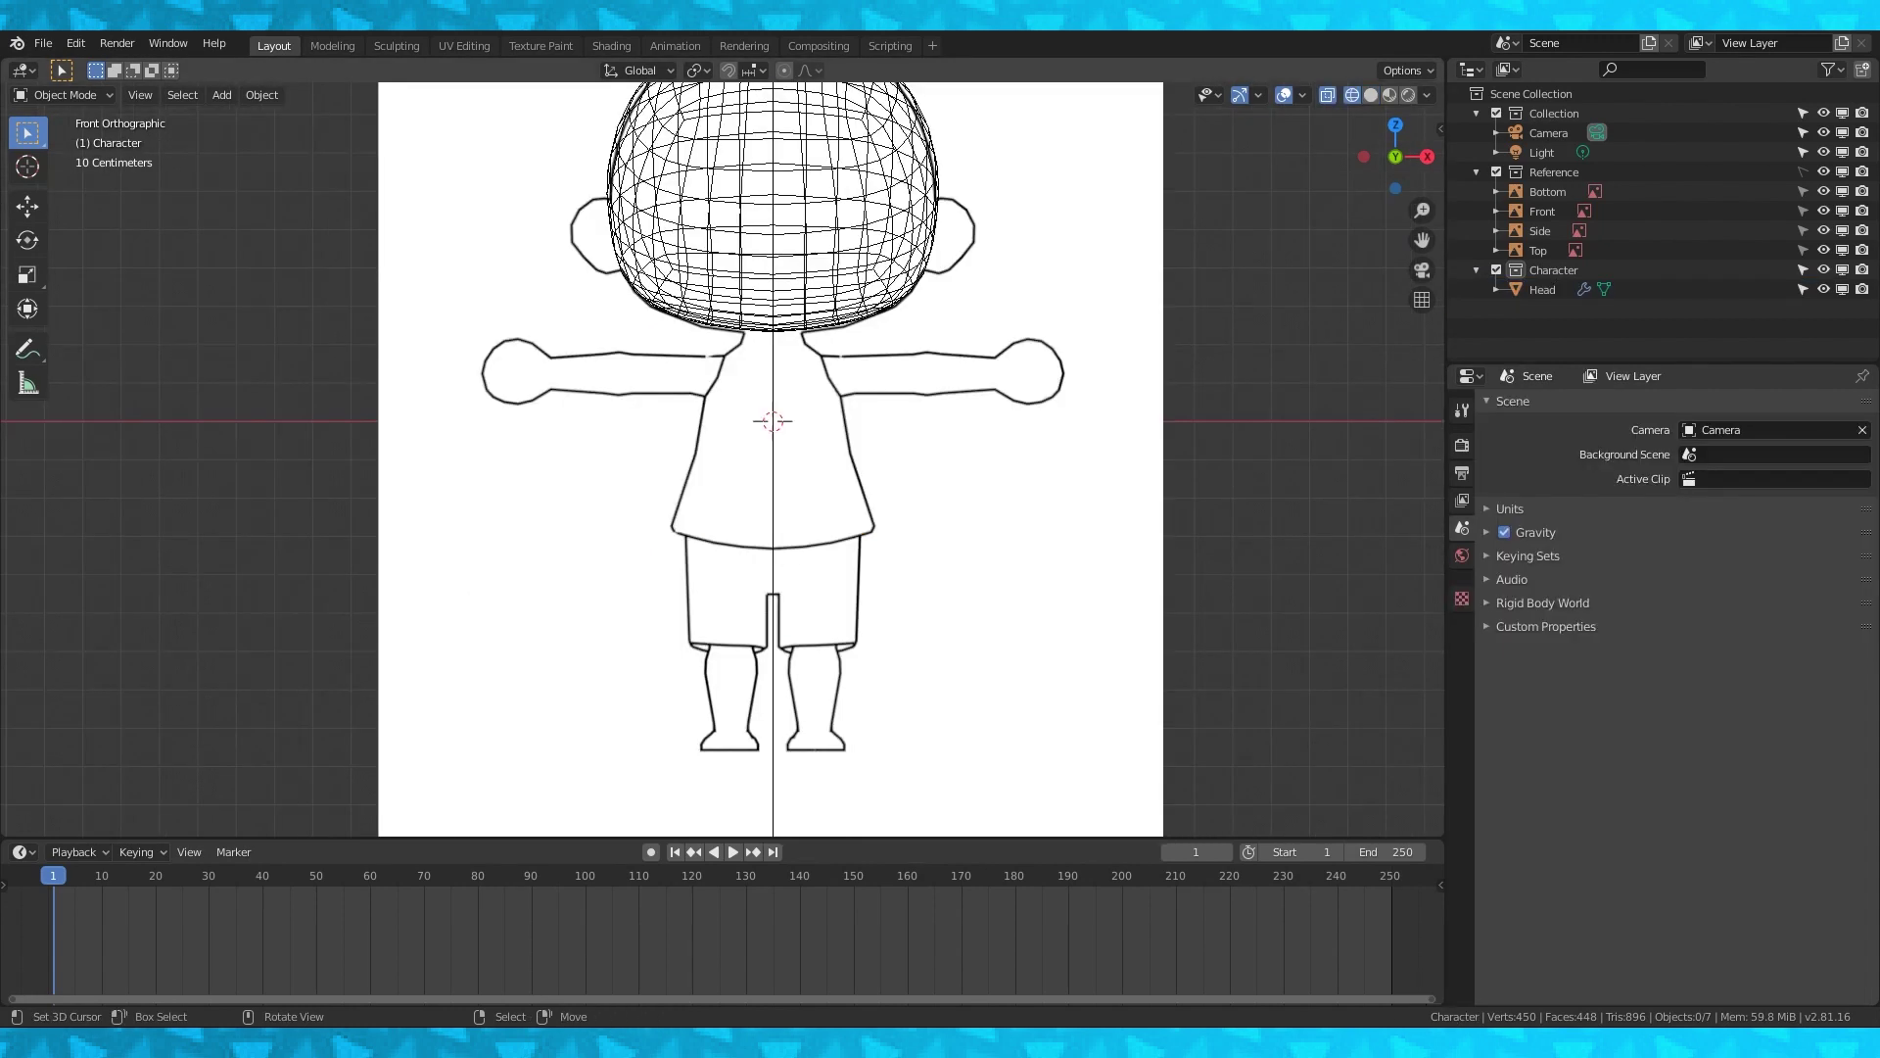
# Add a 2 m cube at the world origin in wireframe front view.
pyautogui.scroll(2, 837, 417)
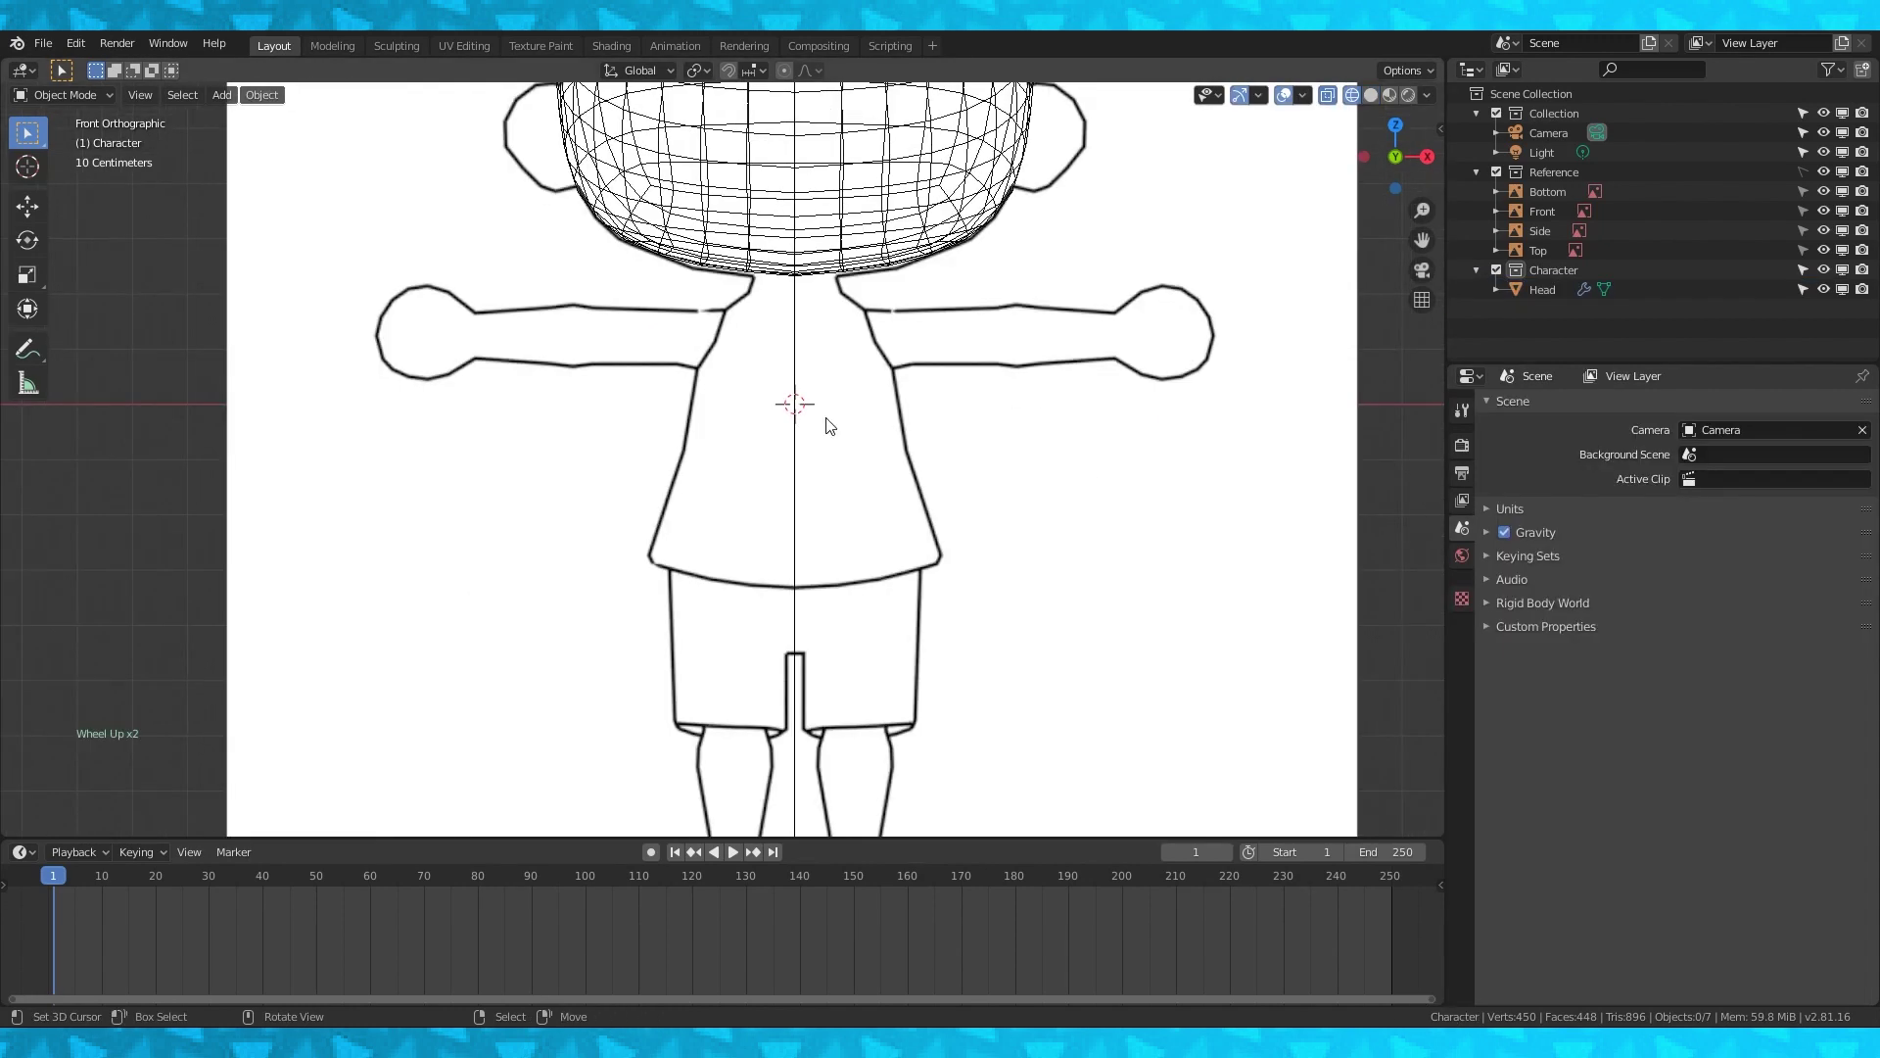
pyautogui.hotkey('shift', 'a')
pyautogui.moveTo(837, 417)
pyautogui.click(929, 440)
pyautogui.scroll(-5, 978, 437)
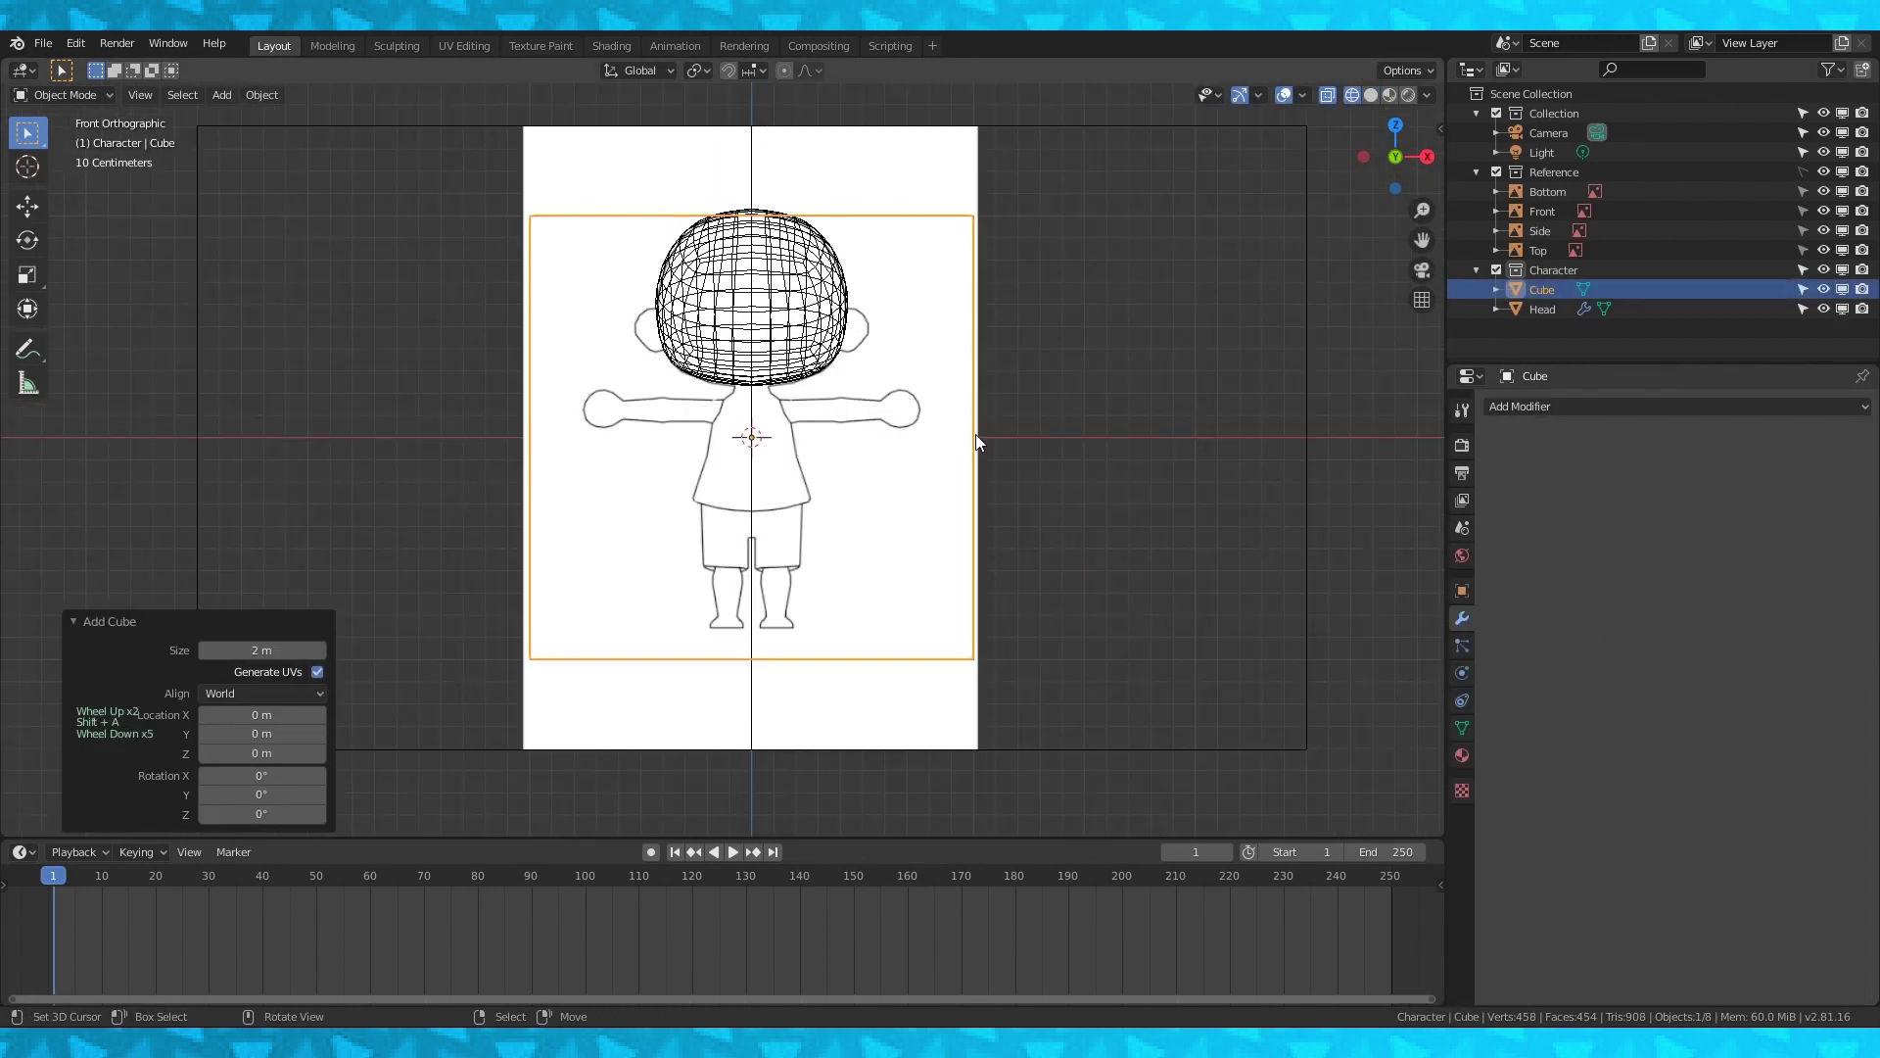
# Scale the cube down to roughly nose size, about 0.046.
pyautogui.press('s')
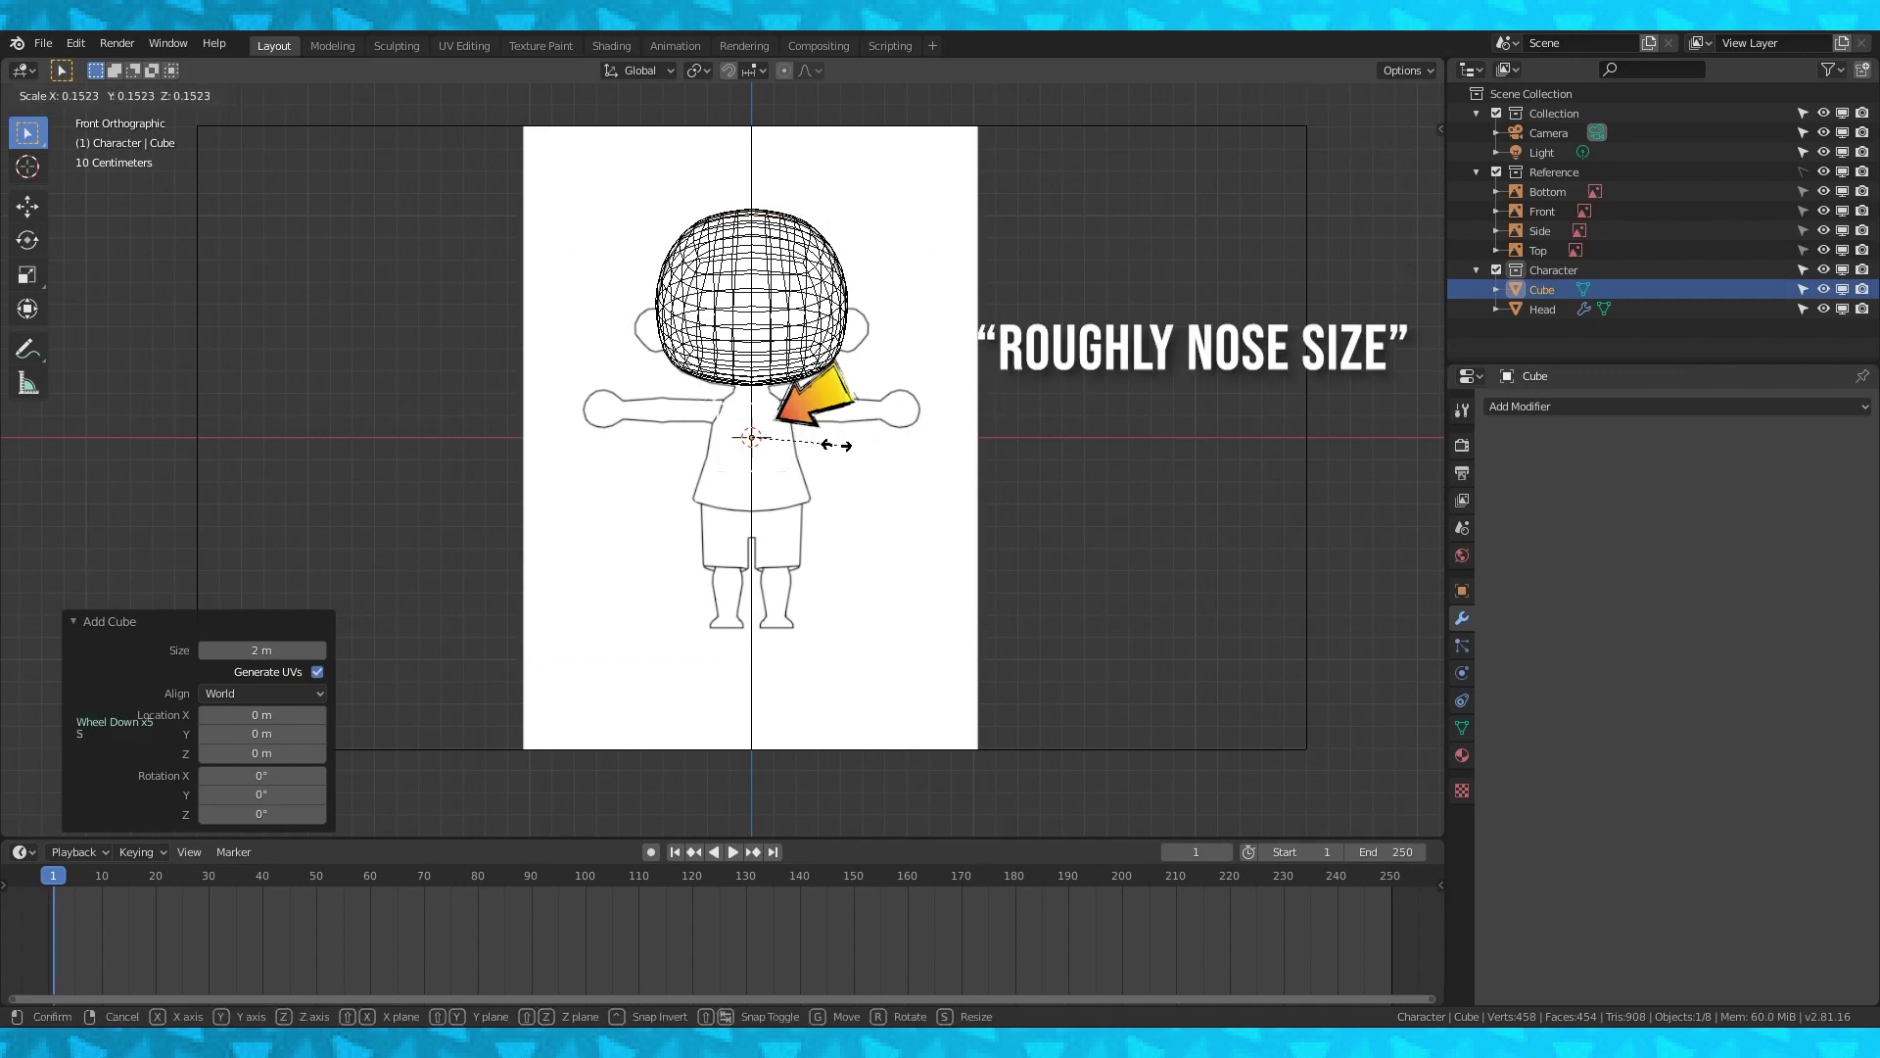
pyautogui.click(768, 446)
pyautogui.scroll(7, 768, 446)
pyautogui.keyDown('shift'); pyautogui.moveTo(931, 399); pyautogui.dragTo(868, 474, button='middle'); pyautogui.keyUp('shift')
pyautogui.scroll(2, 868, 474)
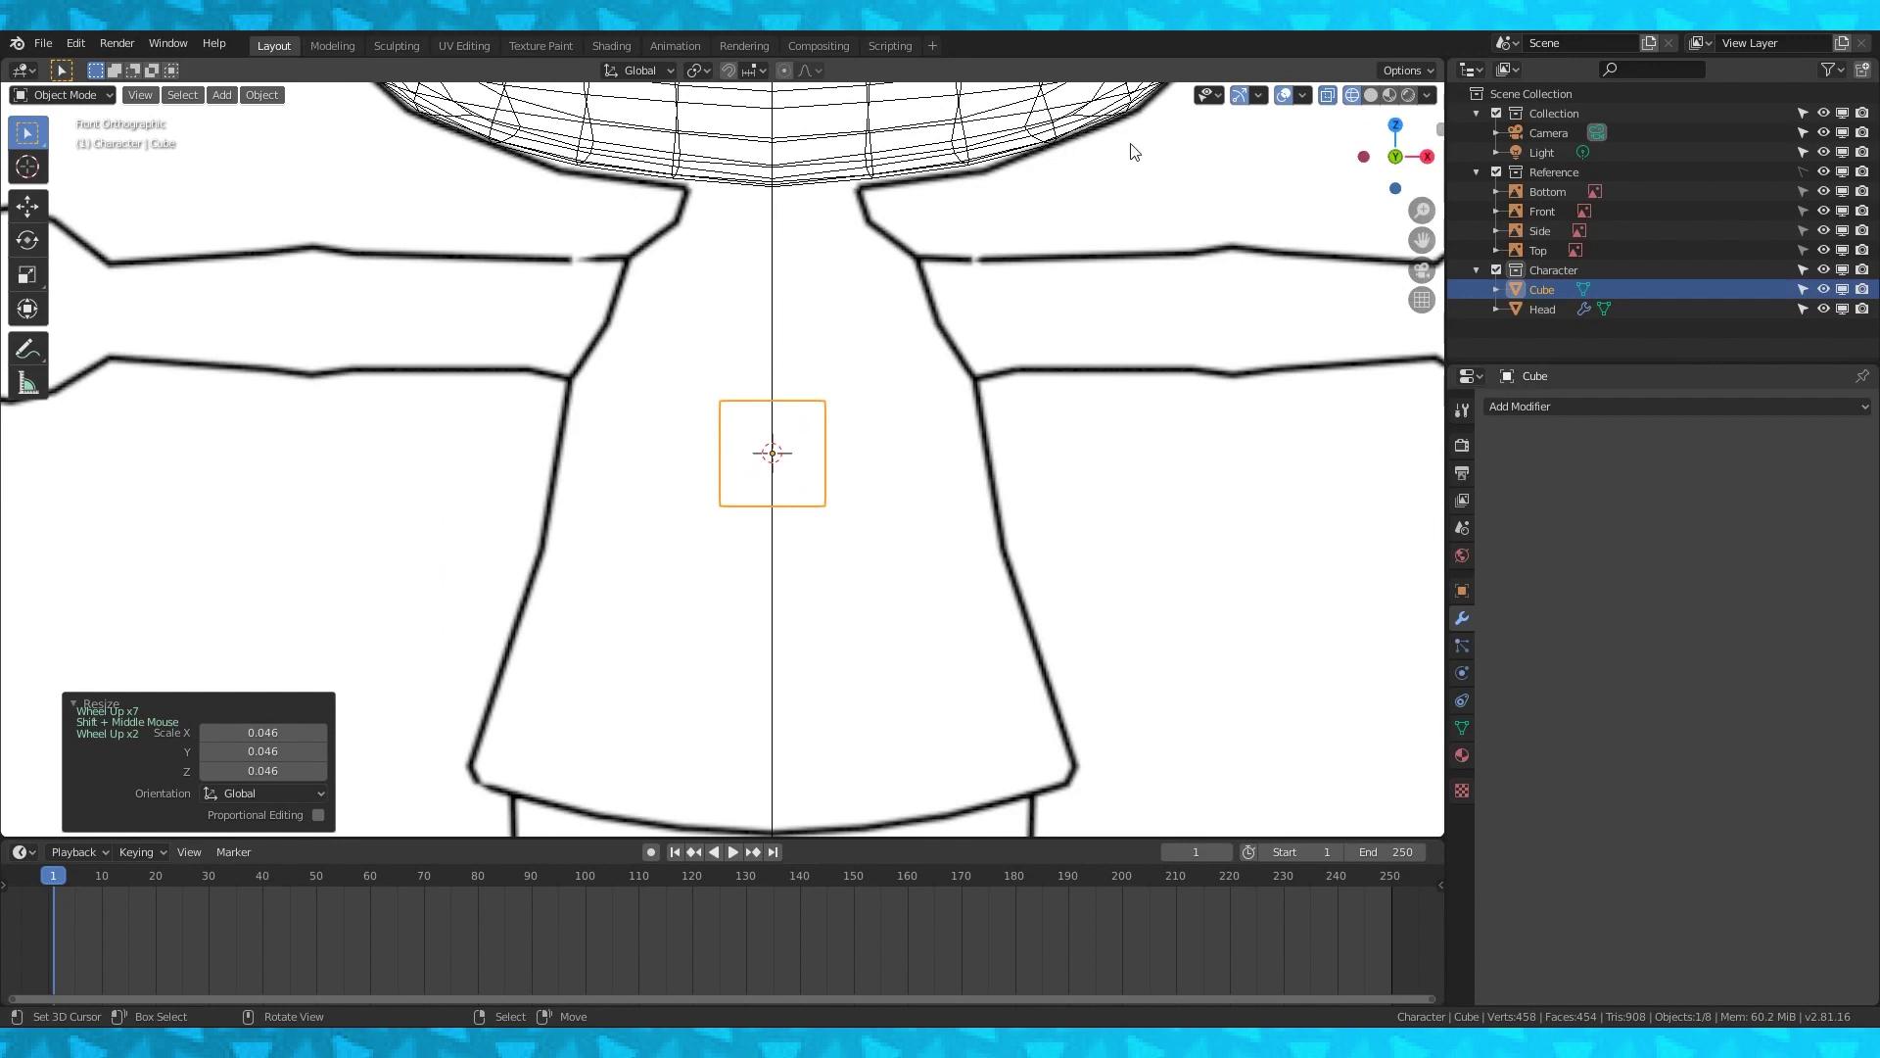
# Hide the Reference collection and scale the cube's mesh by 1.7 along the Z axis in Edit Mode.
pyautogui.click(1823, 171)
pyautogui.scroll(3, 990, 435)
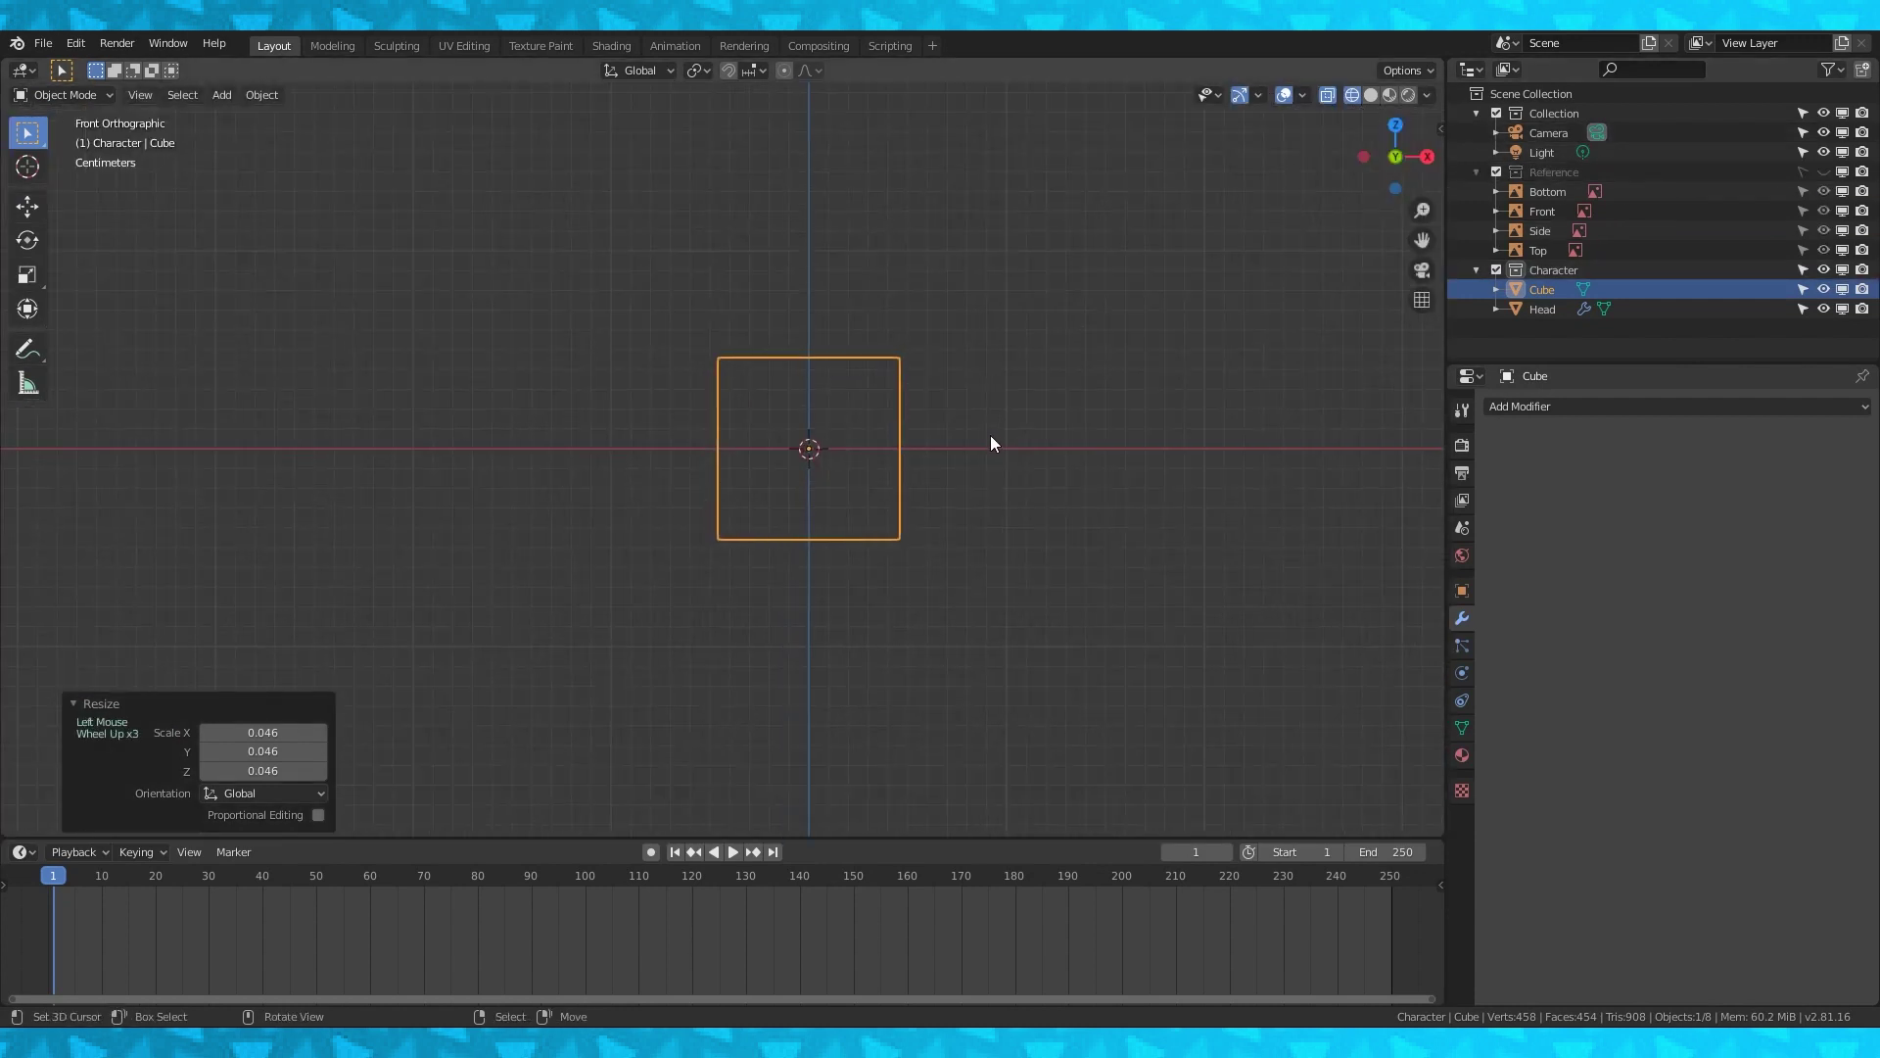
pyautogui.press('Tab')
pyautogui.keyDown('shift'); pyautogui.moveTo(1003, 398); pyautogui.dragTo(968, 392, button='middle'); pyautogui.keyUp('shift')
pyautogui.write('sz1.7')
pyautogui.press('Return')
# Delete the back face of the stretched cube in face select mode.
pyautogui.press('KP_3')
pyautogui.moveTo(1137, 362); pyautogui.dragTo(1134, 483, button='middle')
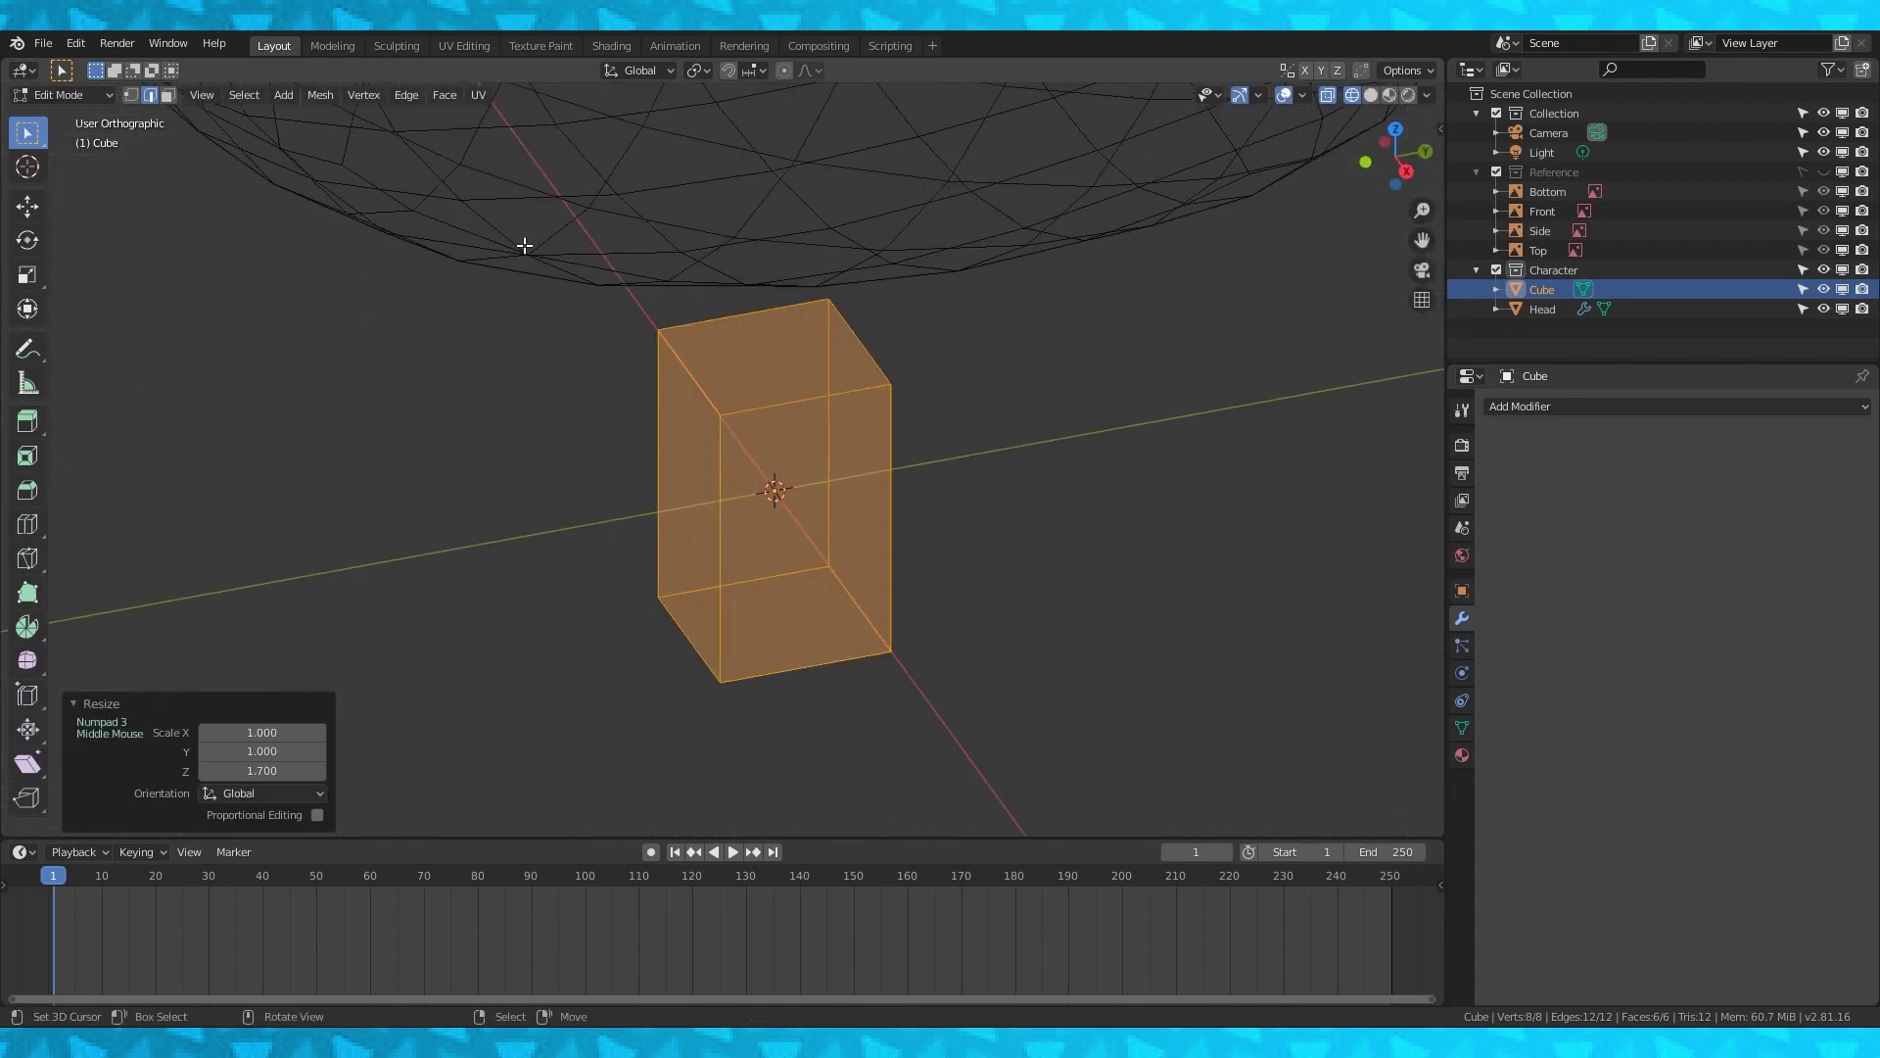
pyautogui.rightClick(874, 432)
pyautogui.click(168, 95)
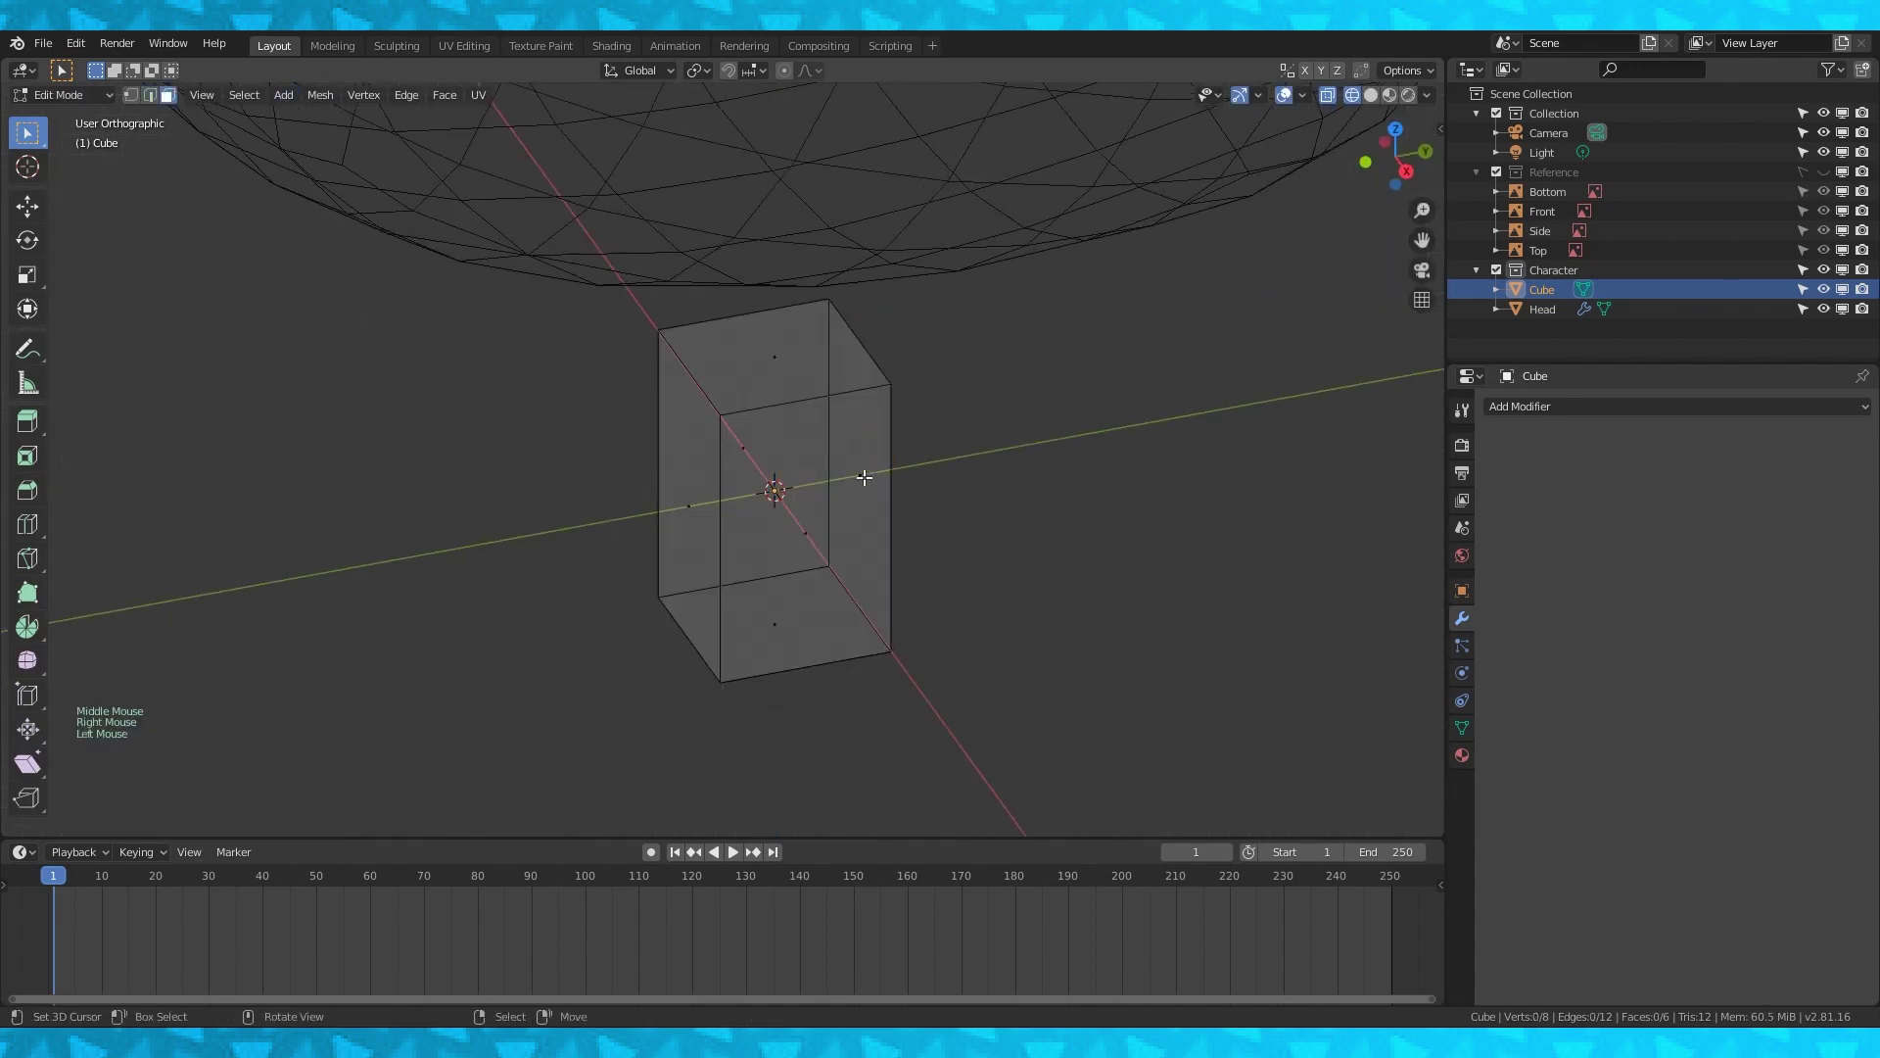
pyautogui.rightClick(861, 469)
pyautogui.press('x')
pyautogui.click(766, 511)
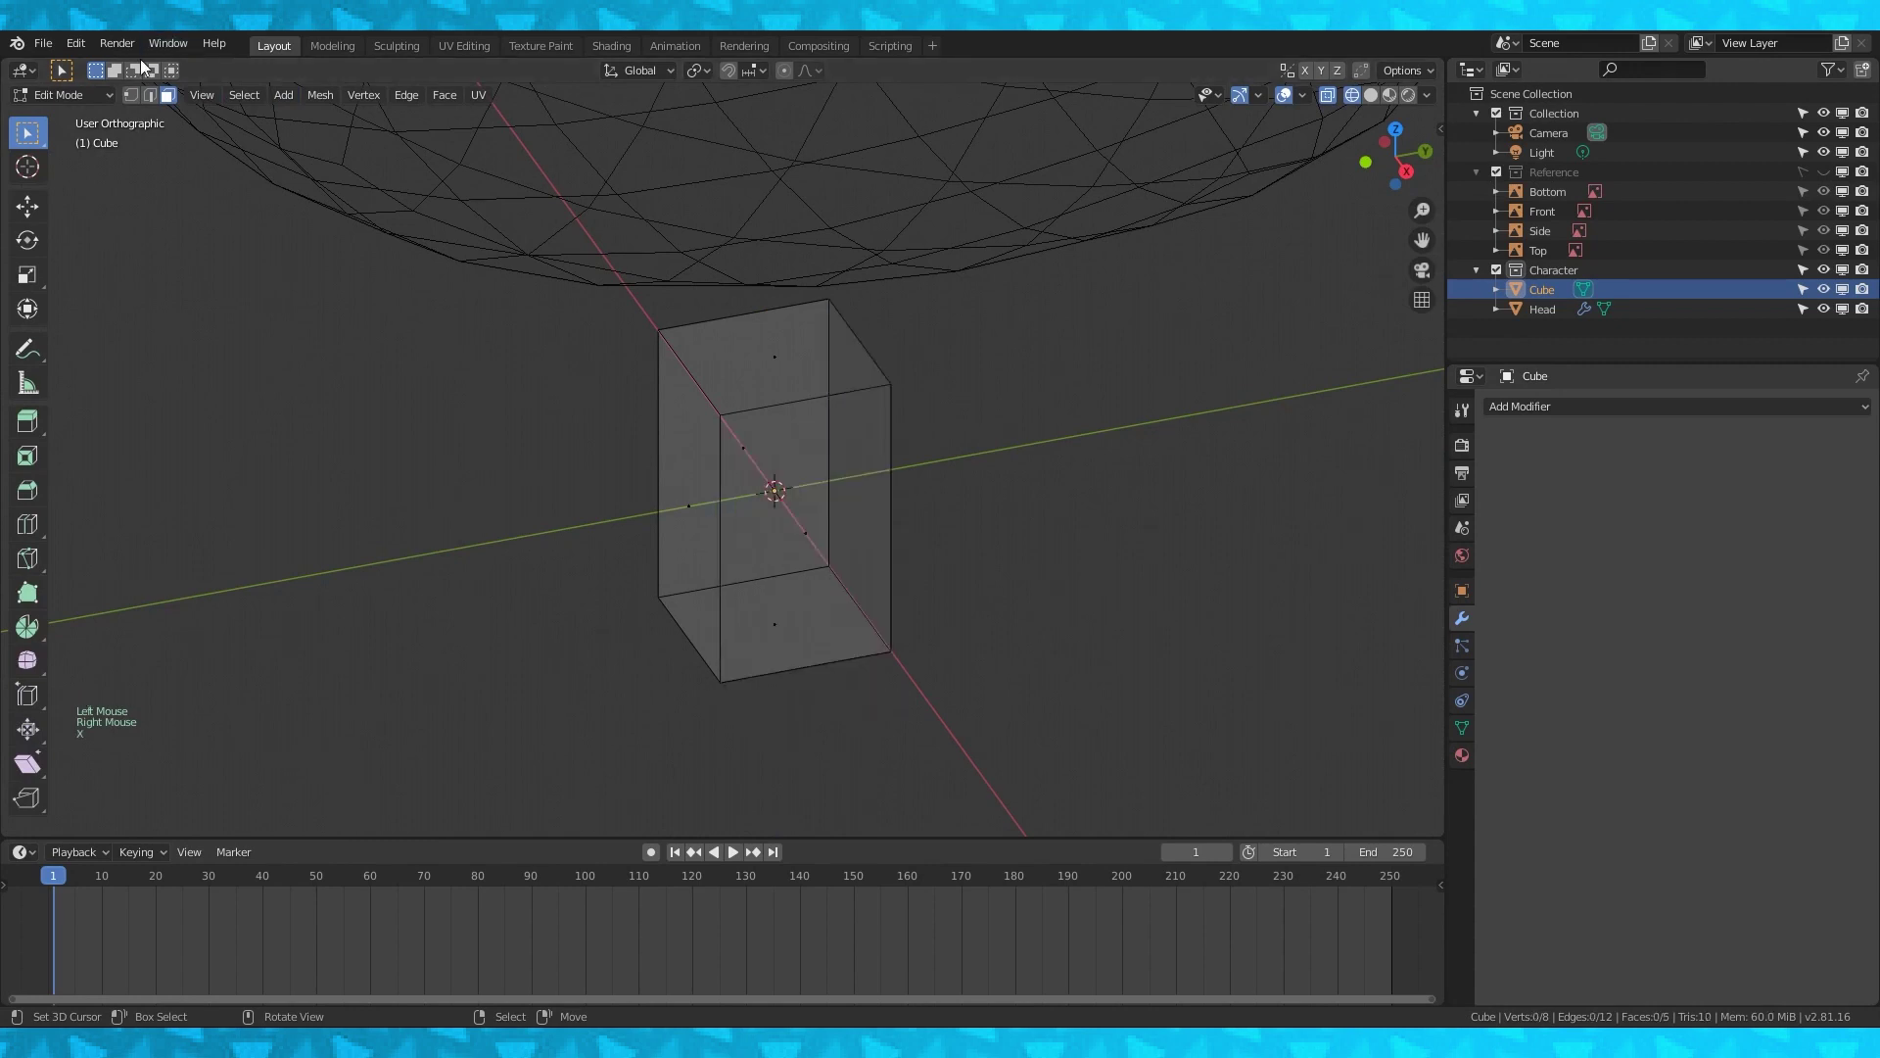
# Snap the 3D cursor to the cube's lower back edge and set the transform pivot point to 3D Cursor.
pyautogui.click(151, 96)
pyautogui.rightClick(854, 609)
pyautogui.hotkey('shift', 's')
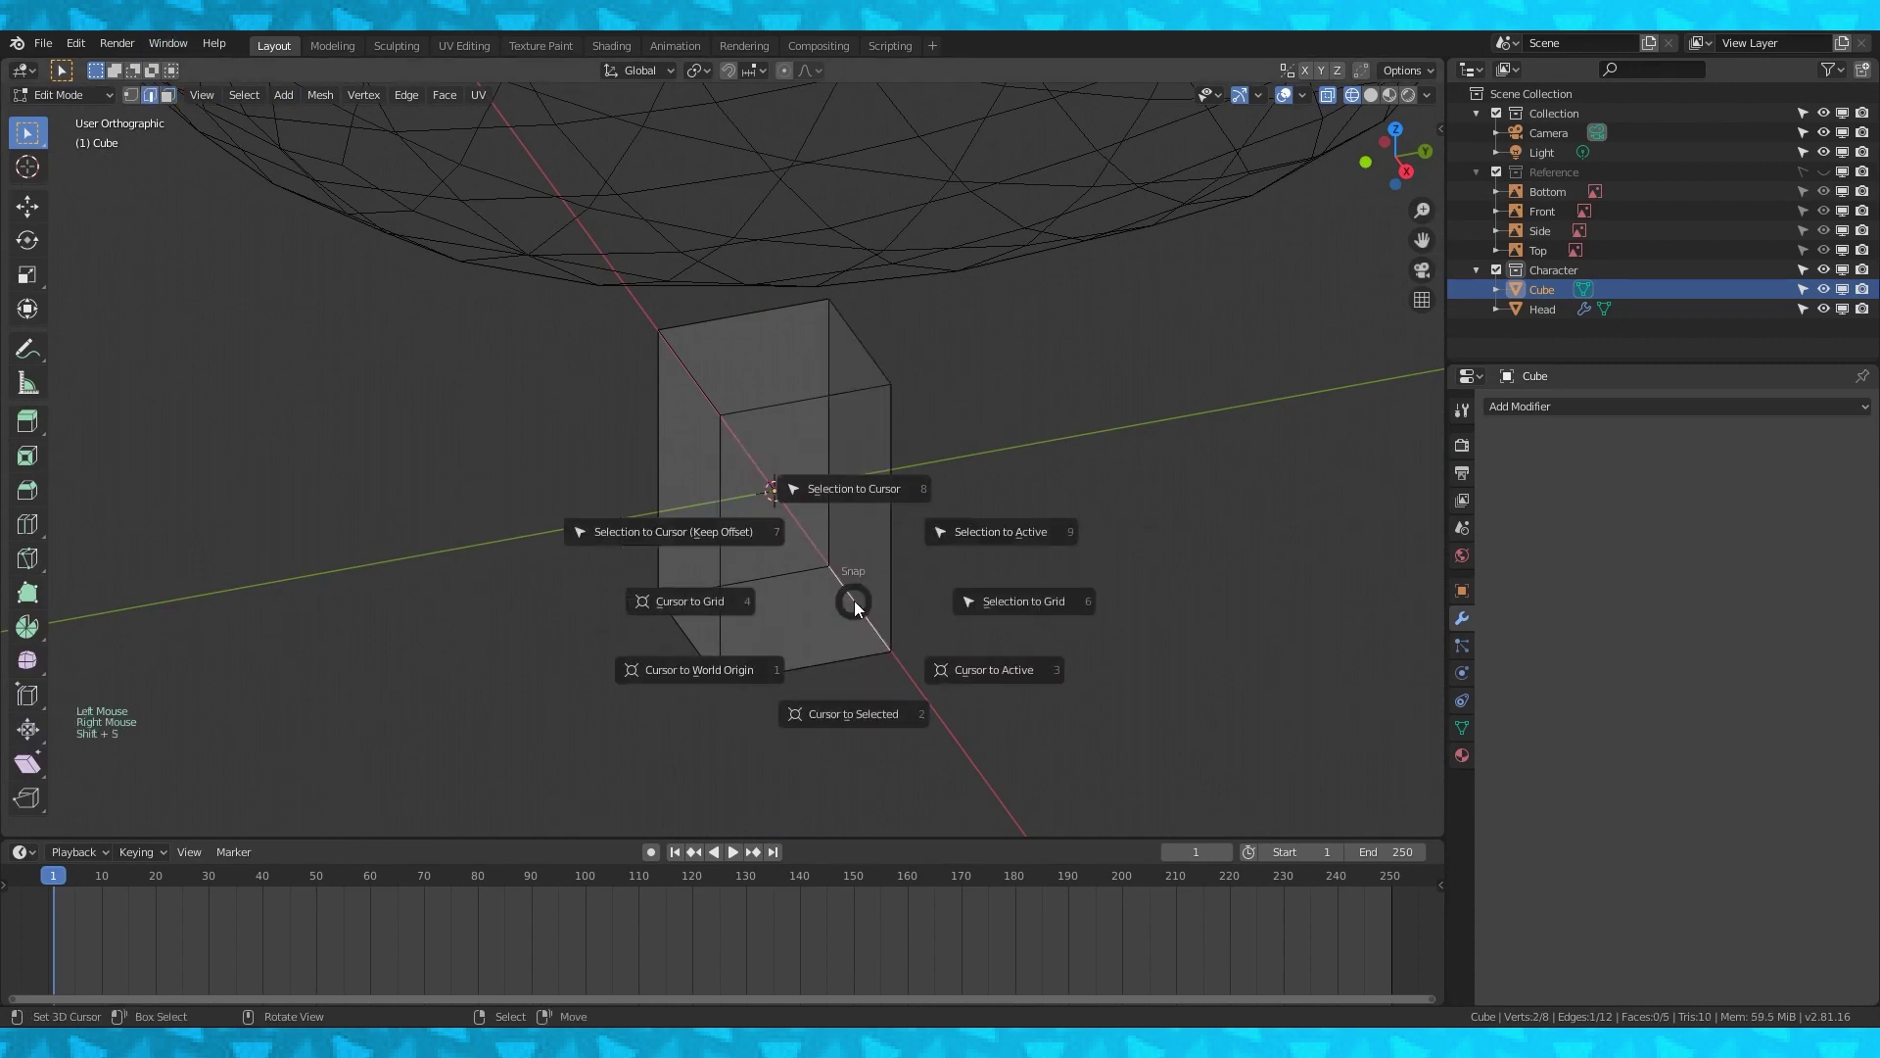
pyautogui.click(877, 715)
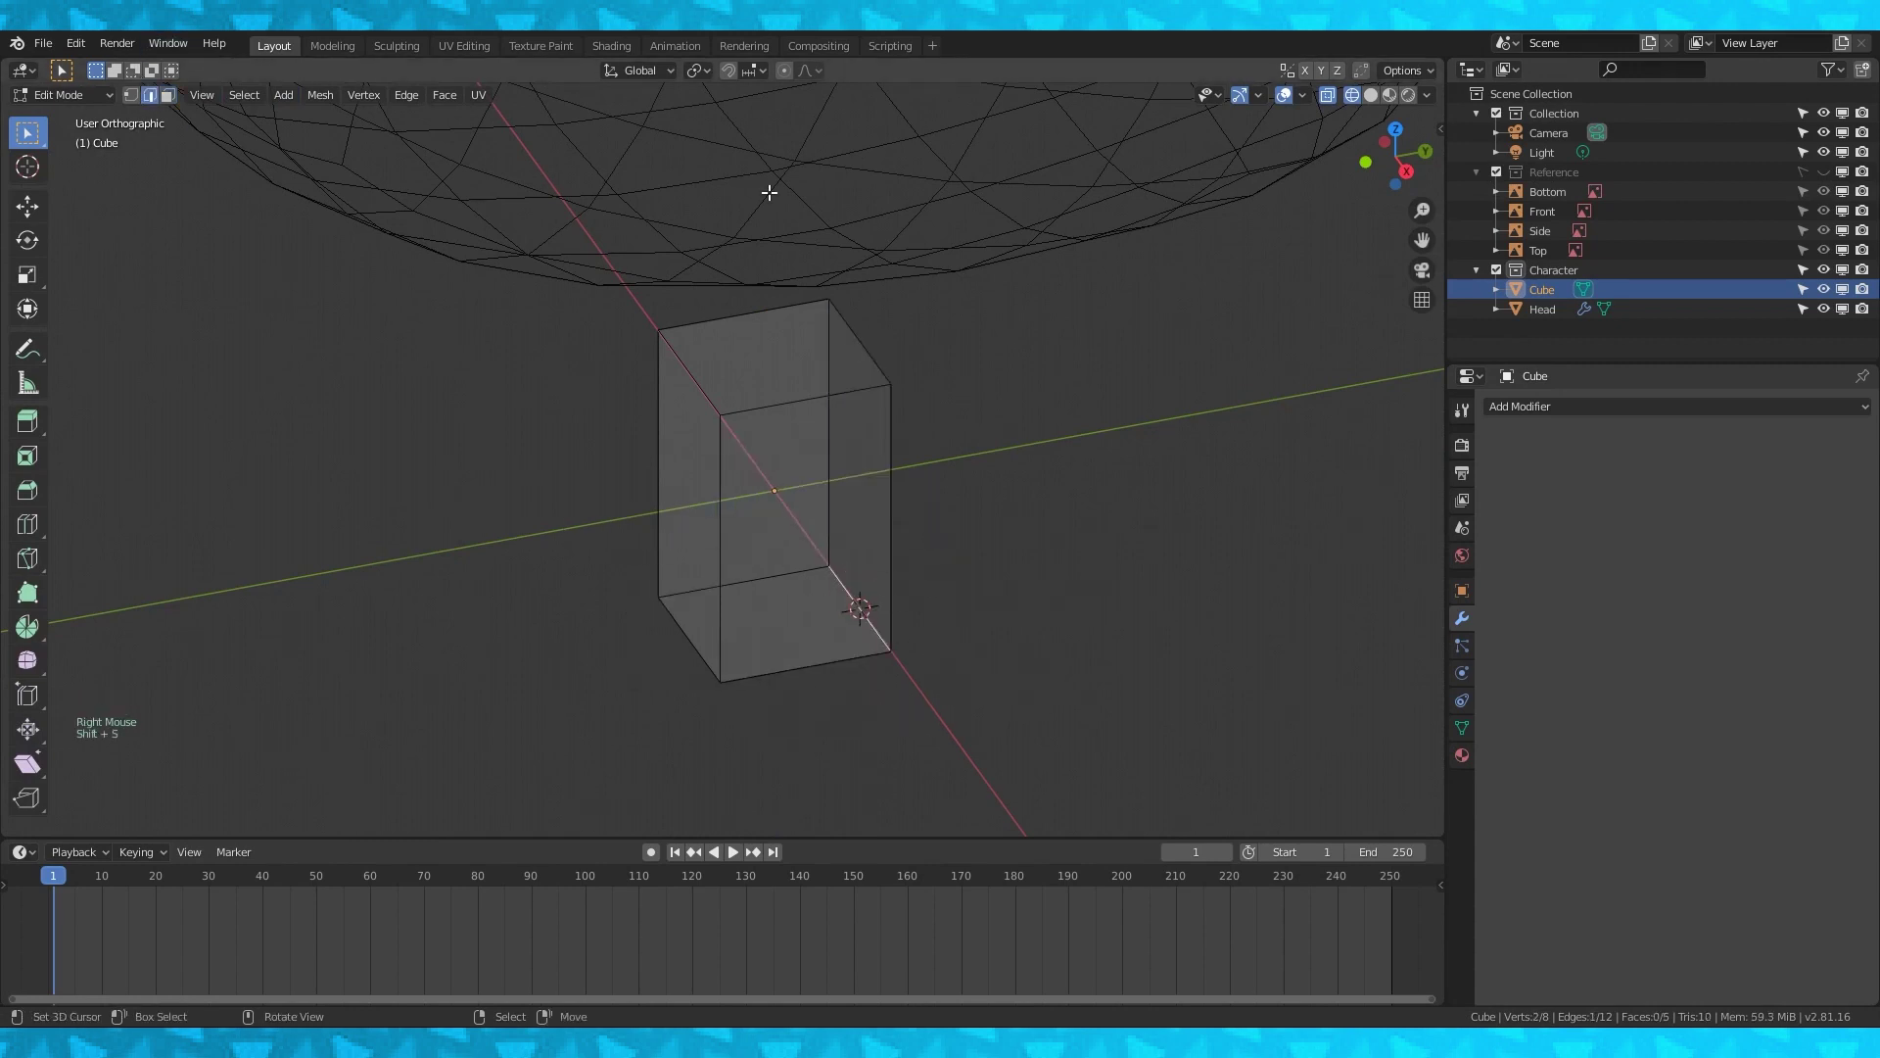
pyautogui.click(709, 67)
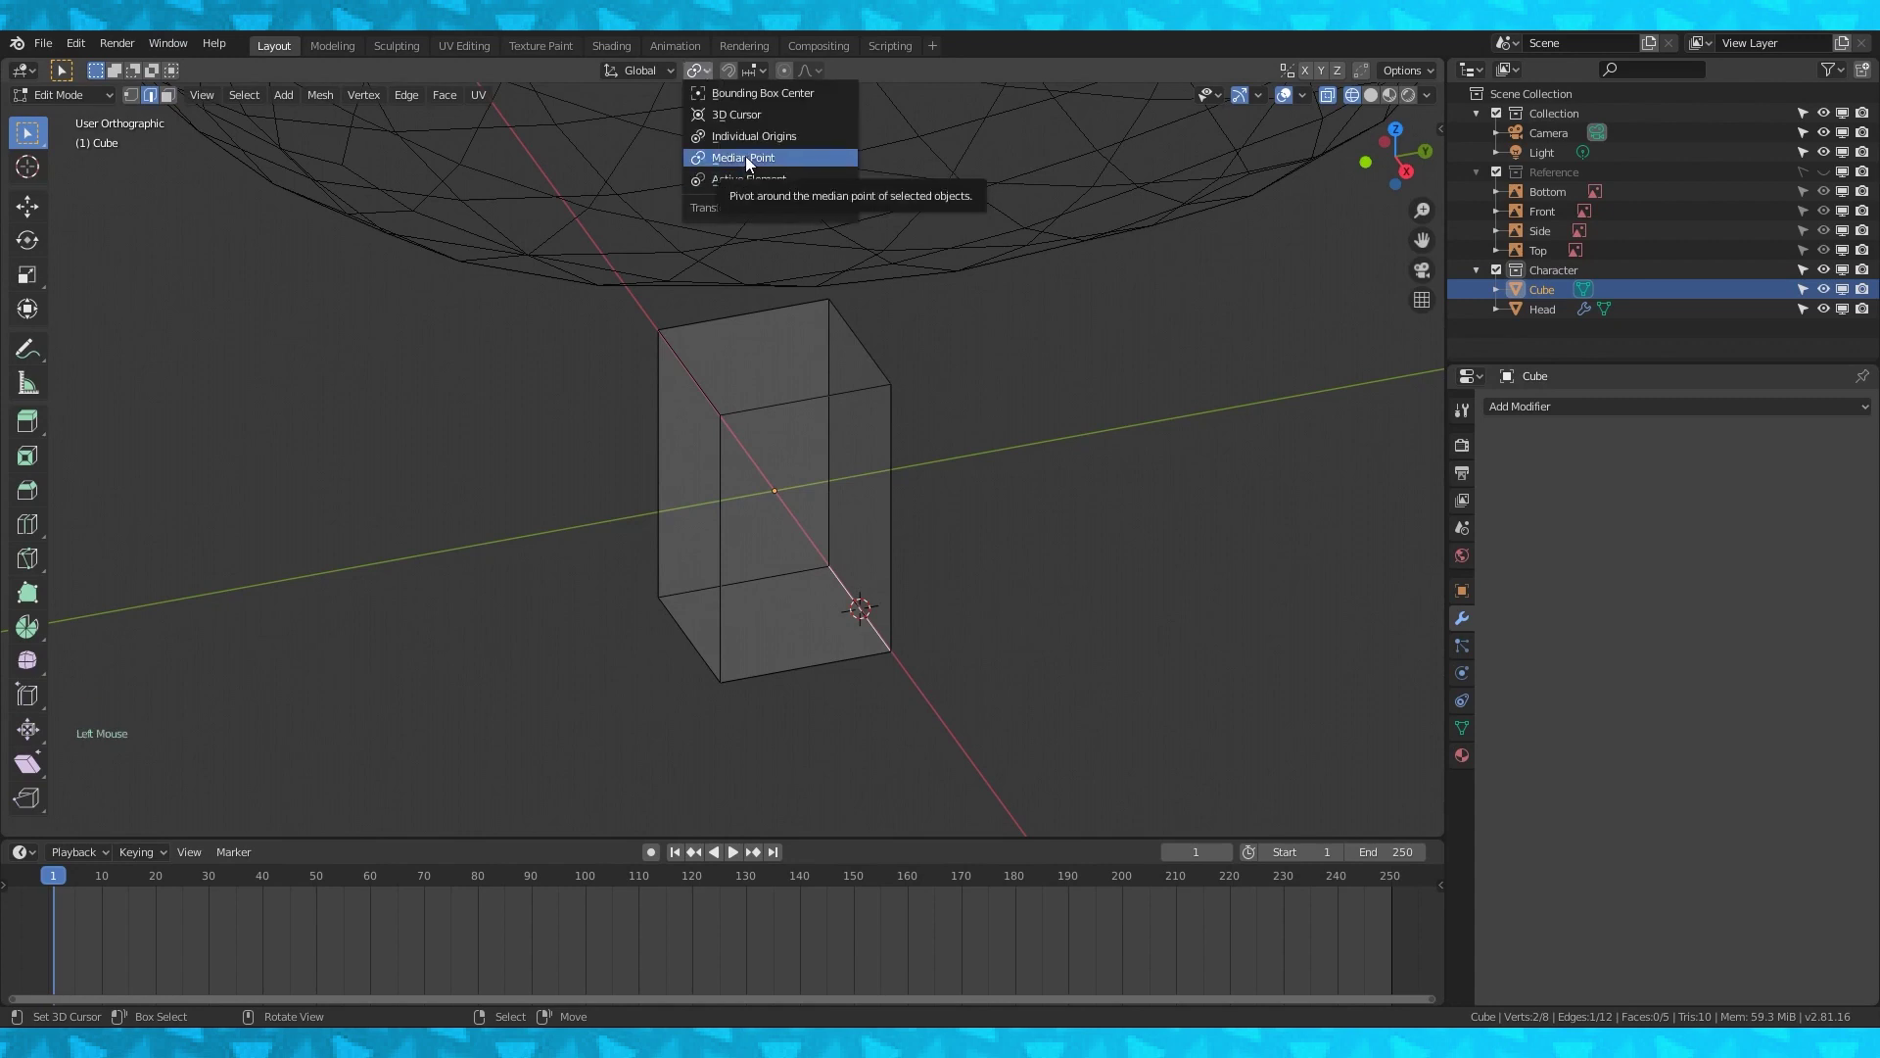
pyautogui.click(738, 116)
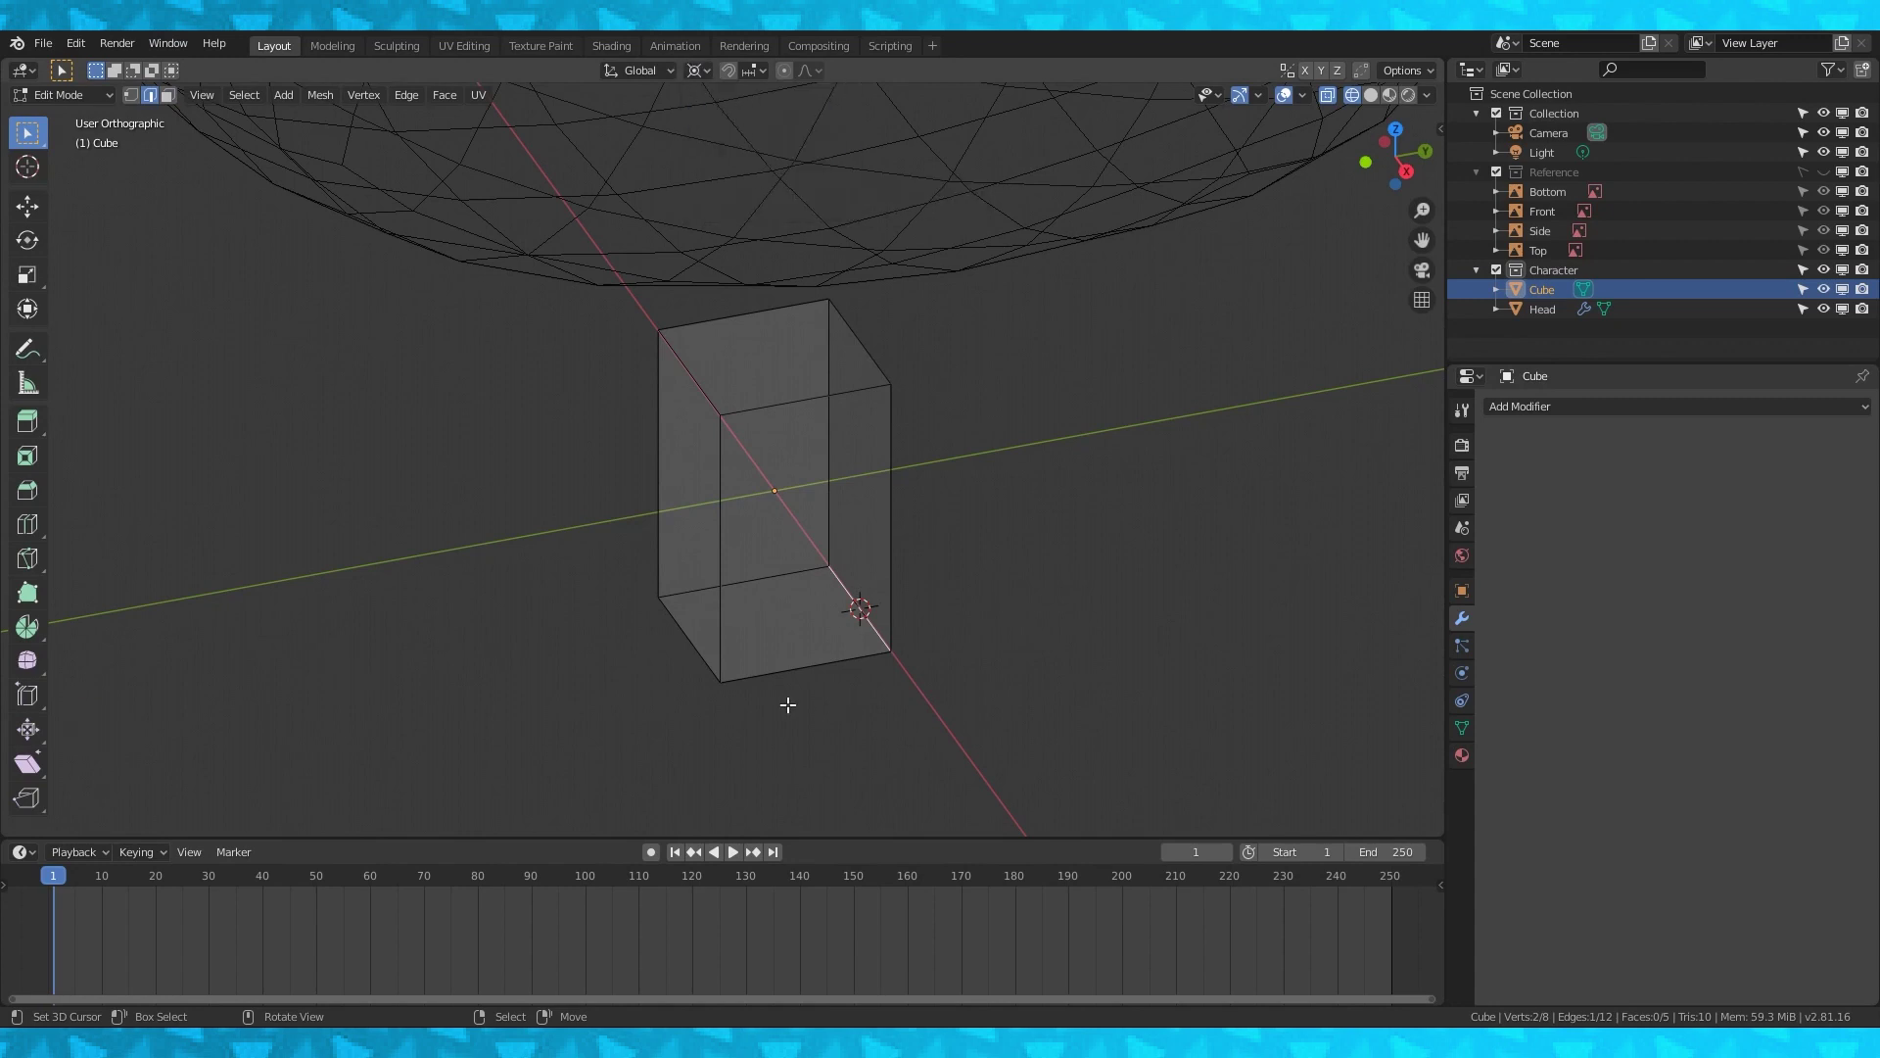
# Scale the two lower side edges of the cube by 0.69 along the Y axis.
pyautogui.rightClick(803, 668)
pyautogui.keyDown('shift'); pyautogui.rightClick(773, 565); pyautogui.keyUp('shift')
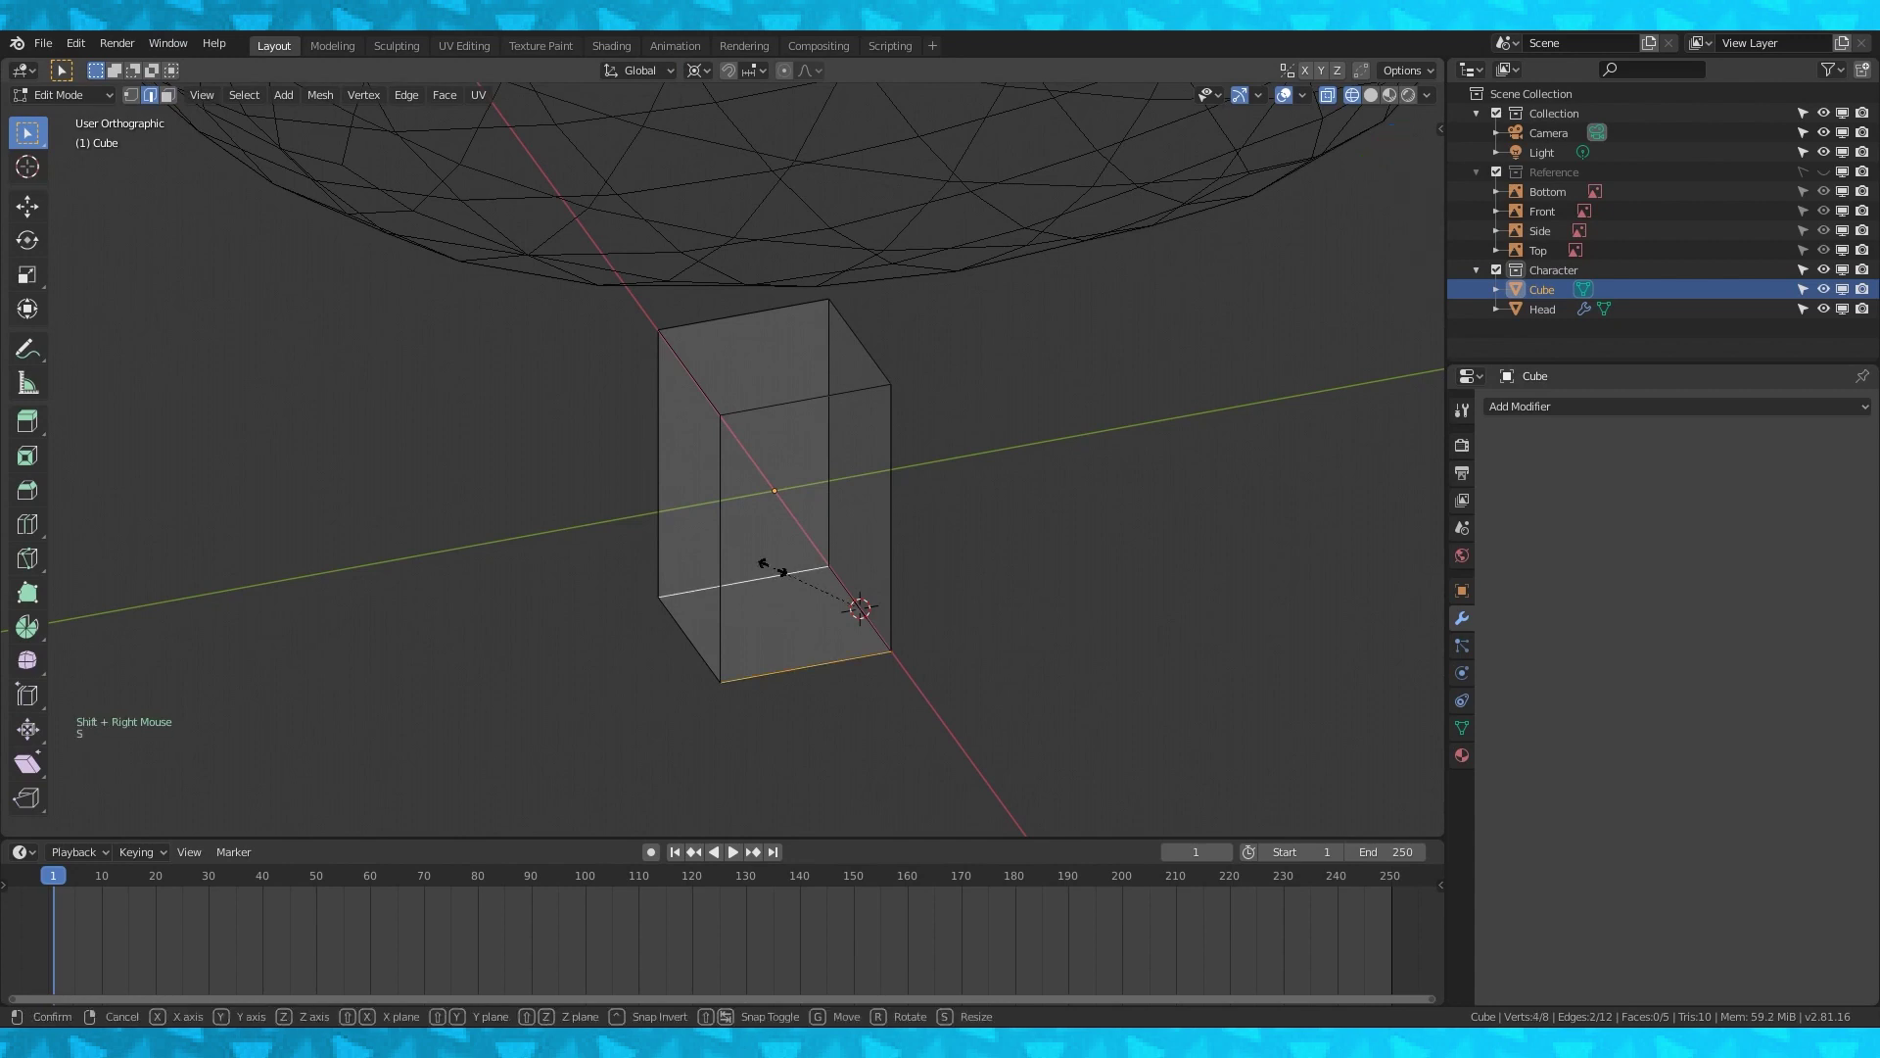
pyautogui.write('sy')
pyautogui.write('.69')
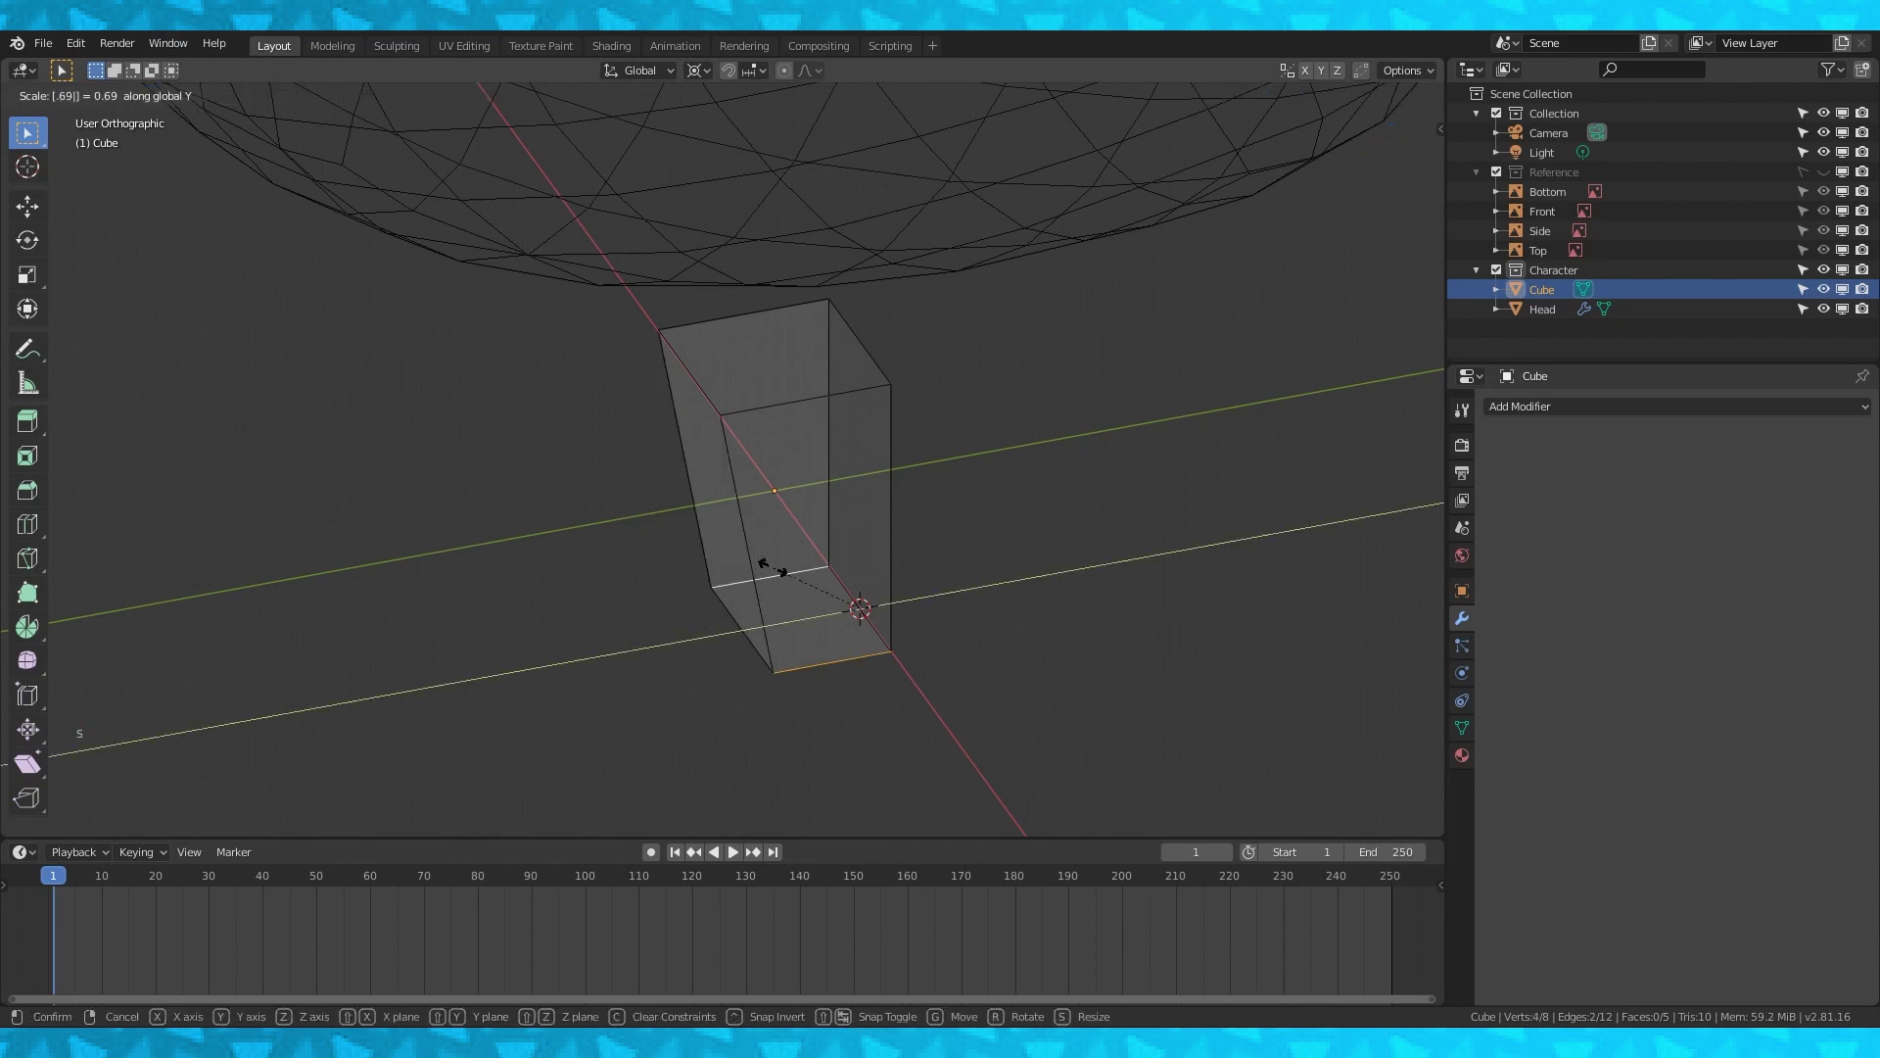
pyautogui.press('Return')
# Set the pivot to Median Point and scale the lower front edge by 0.43.
pyautogui.rightClick(731, 611)
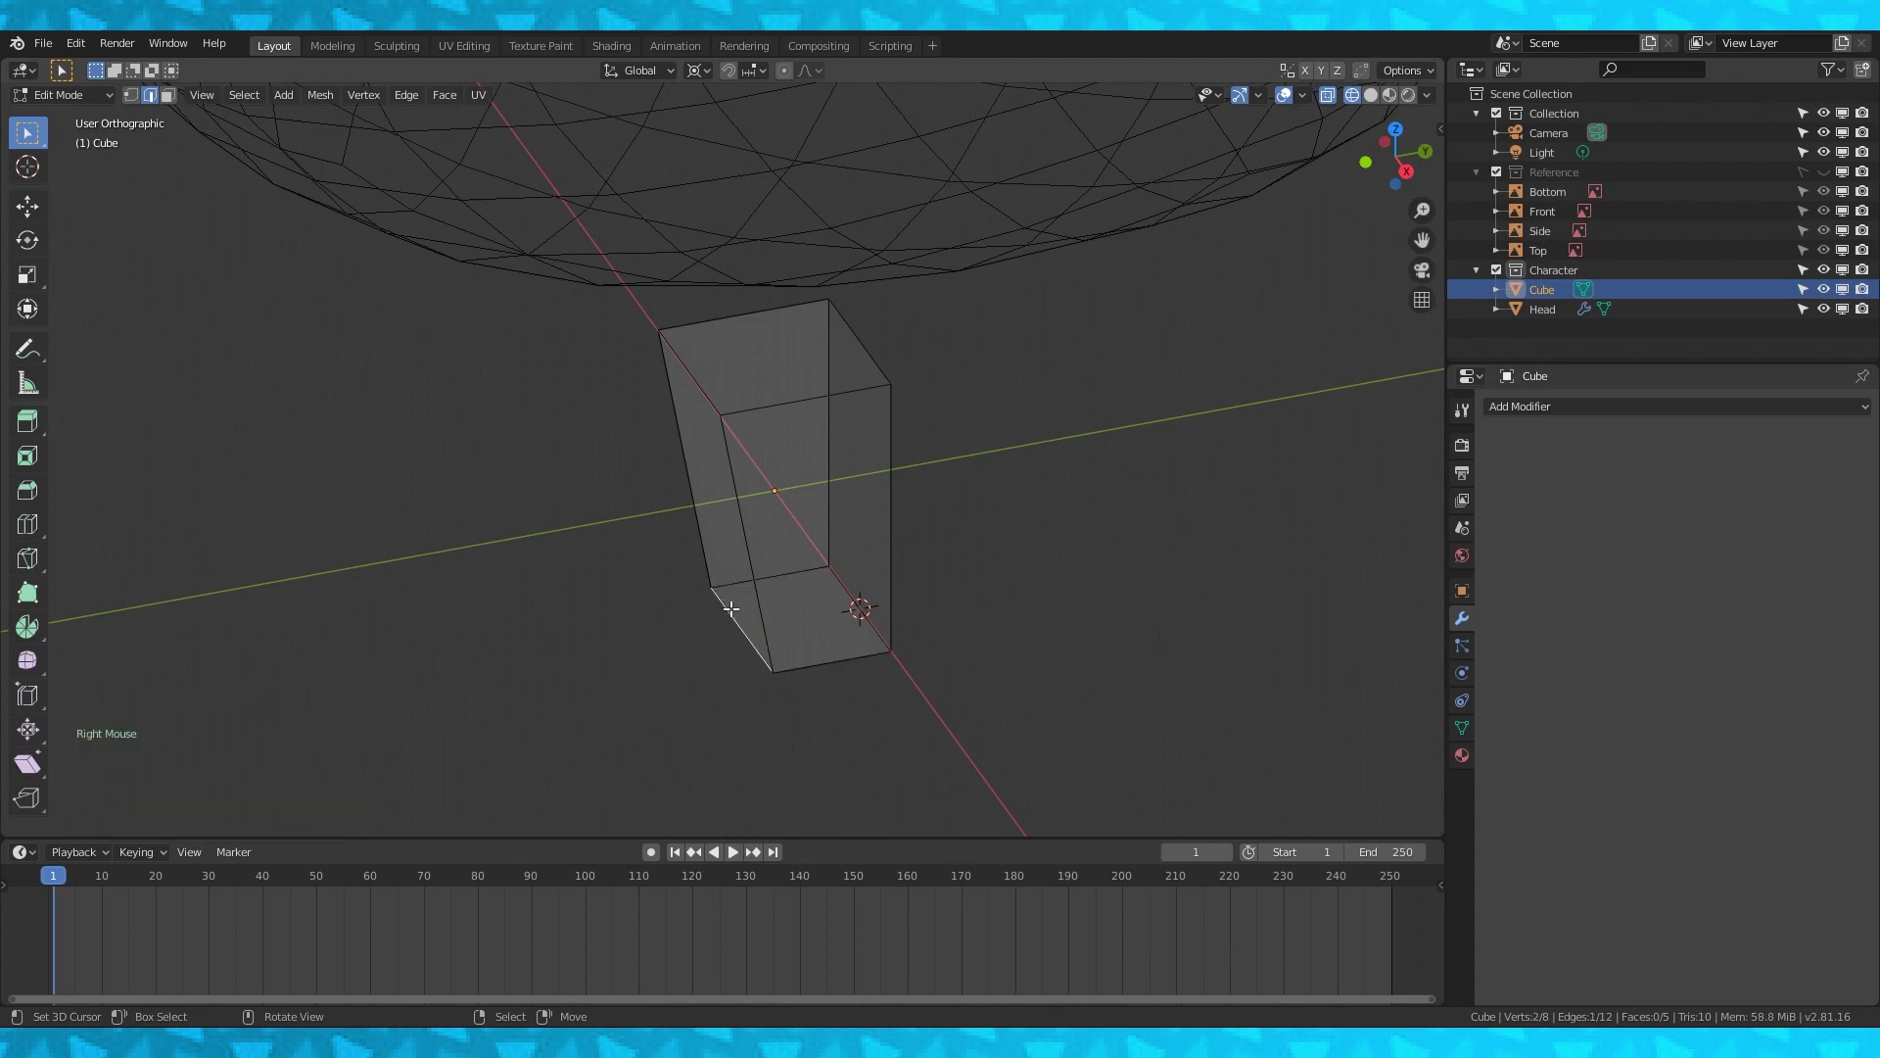
pyautogui.click(701, 66)
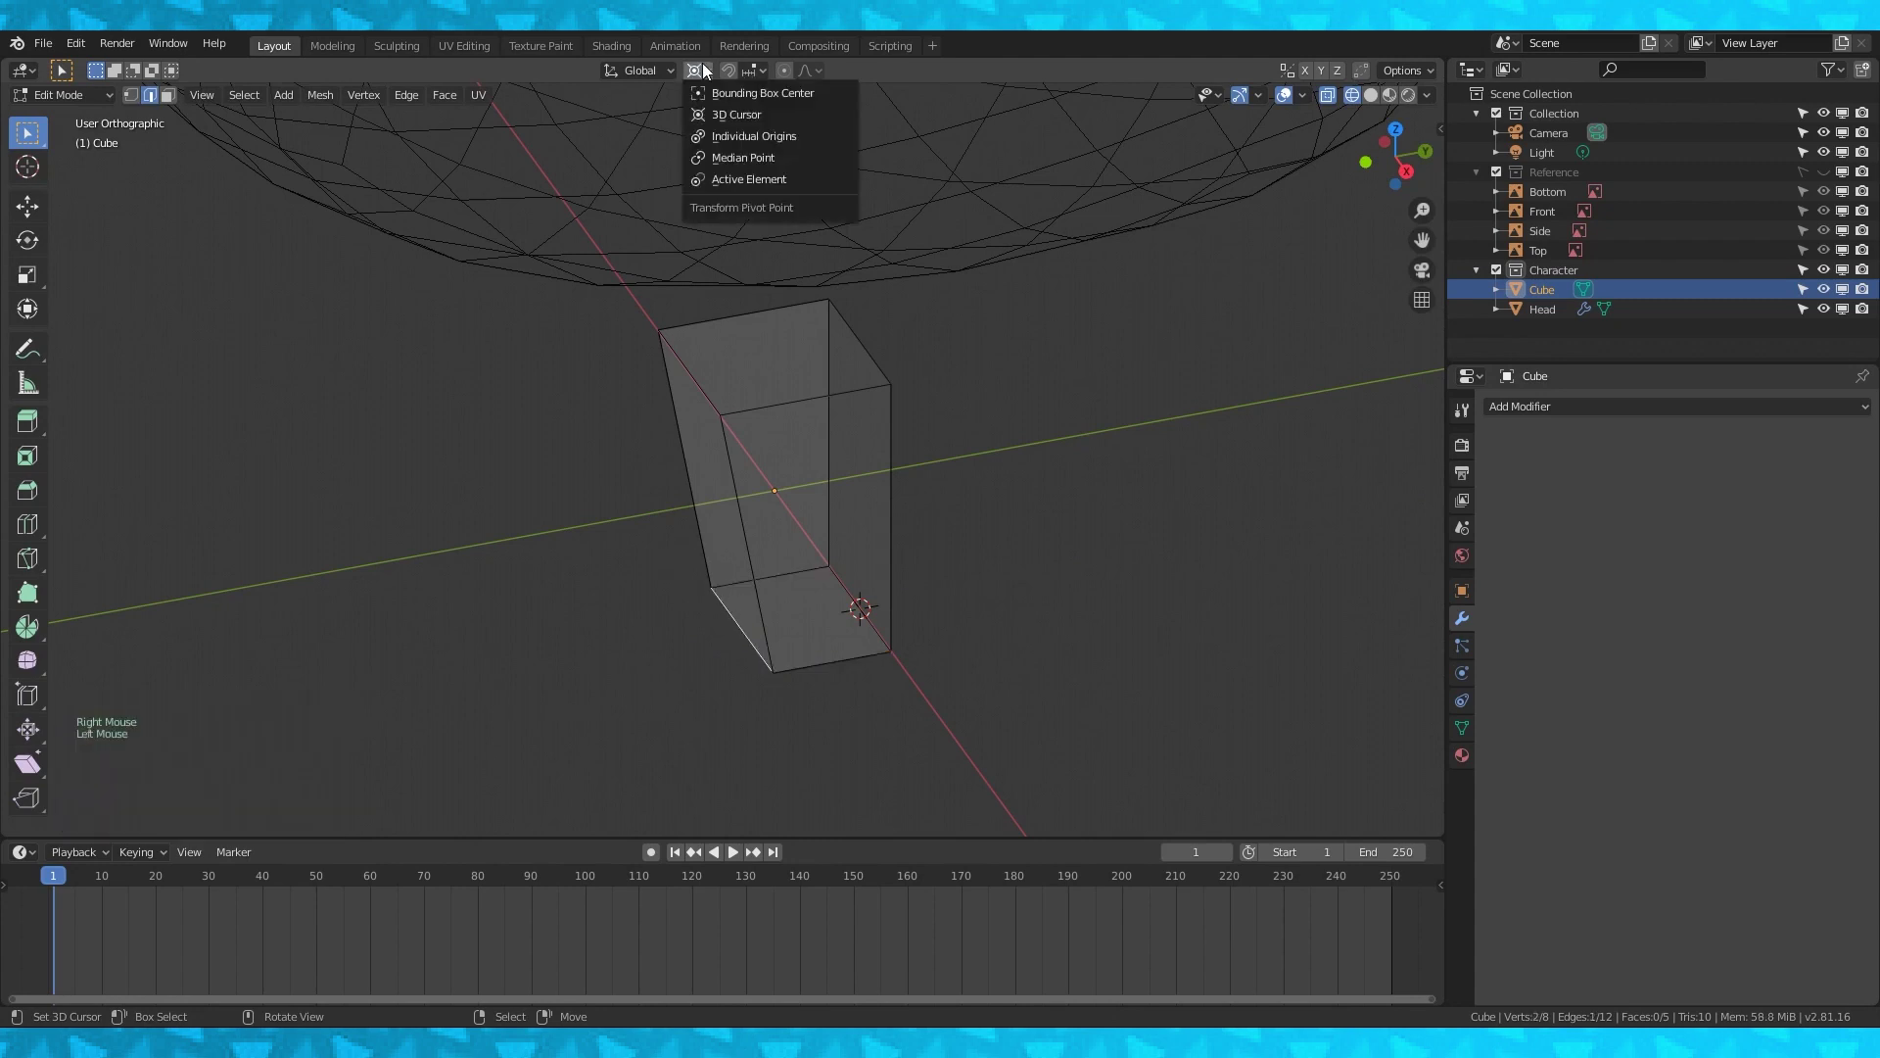
pyautogui.click(750, 155)
pyautogui.press('s')
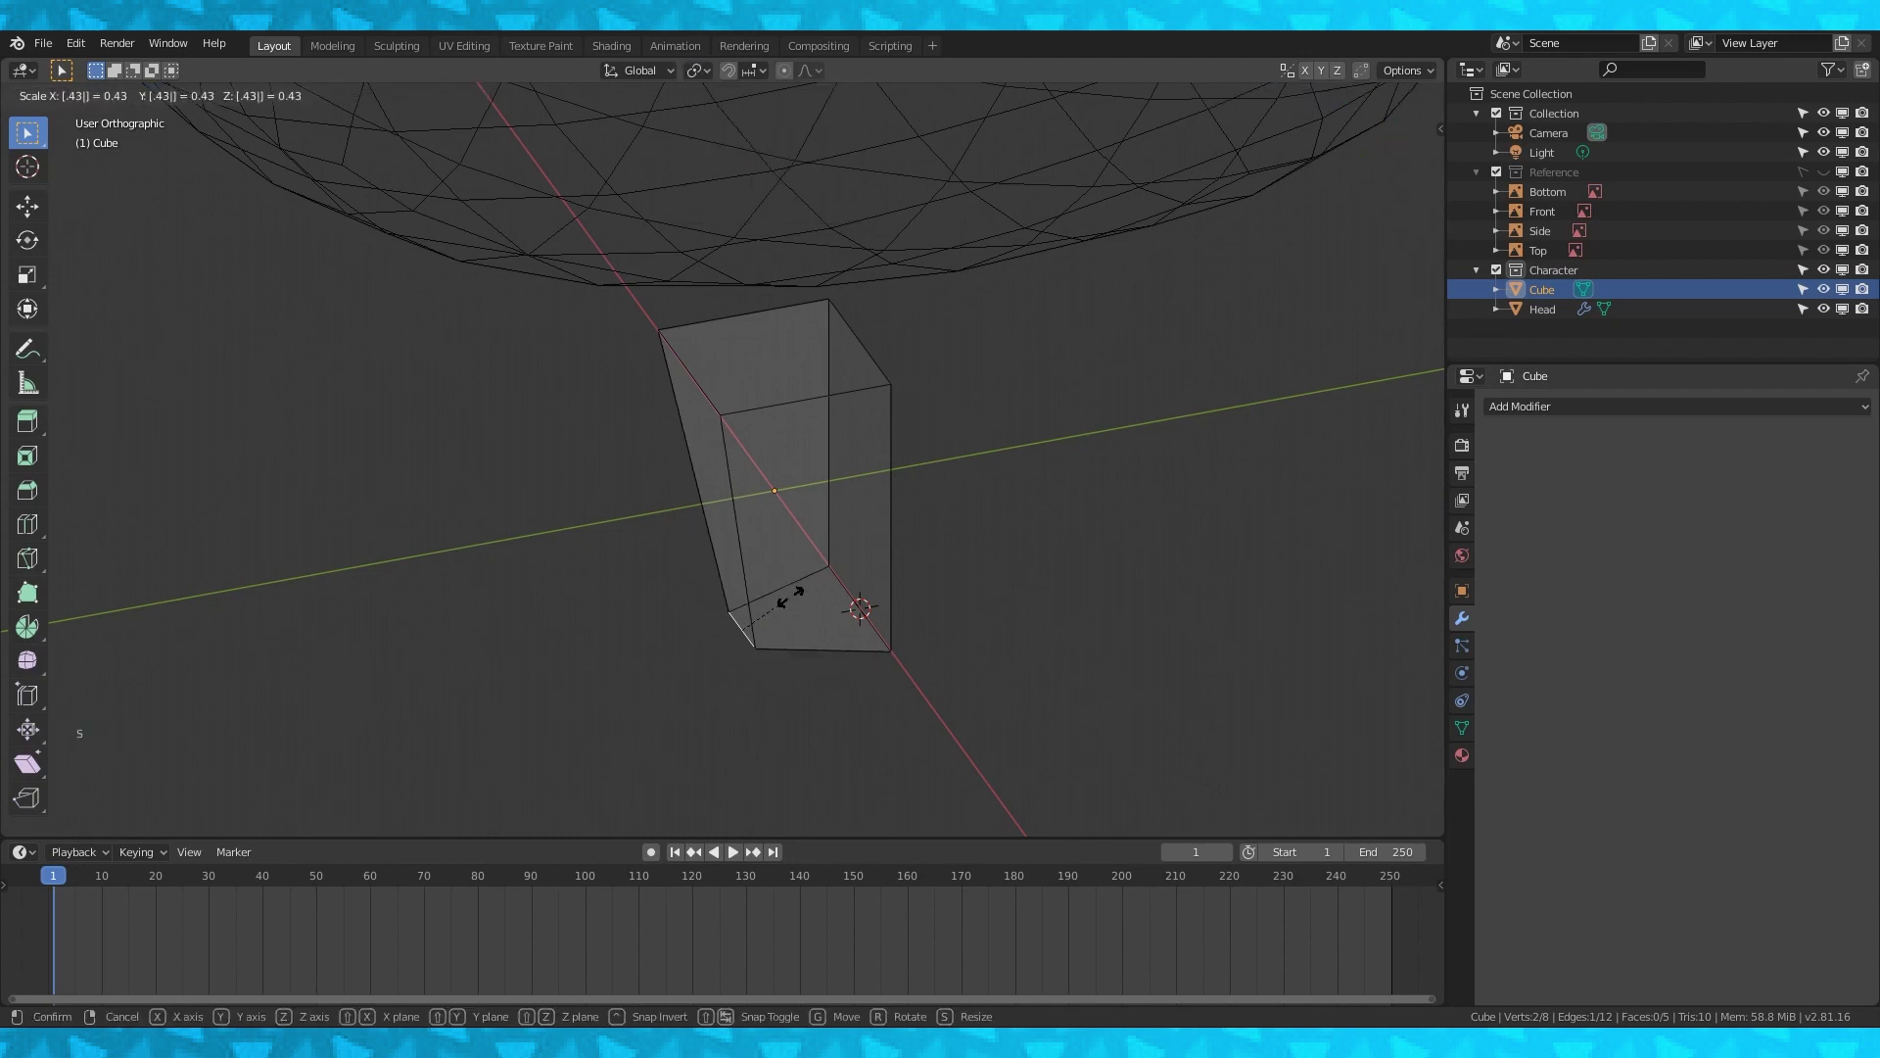
pyautogui.click(791, 584)
# Rotate the bottom face's edges 11° around the 3D cursor in side view.
pyautogui.keyDown('shift'); pyautogui.rightClick(784, 588); pyautogui.keyUp('shift')
pyautogui.keyDown('shift'); pyautogui.rightClick(823, 648); pyautogui.keyUp('shift')
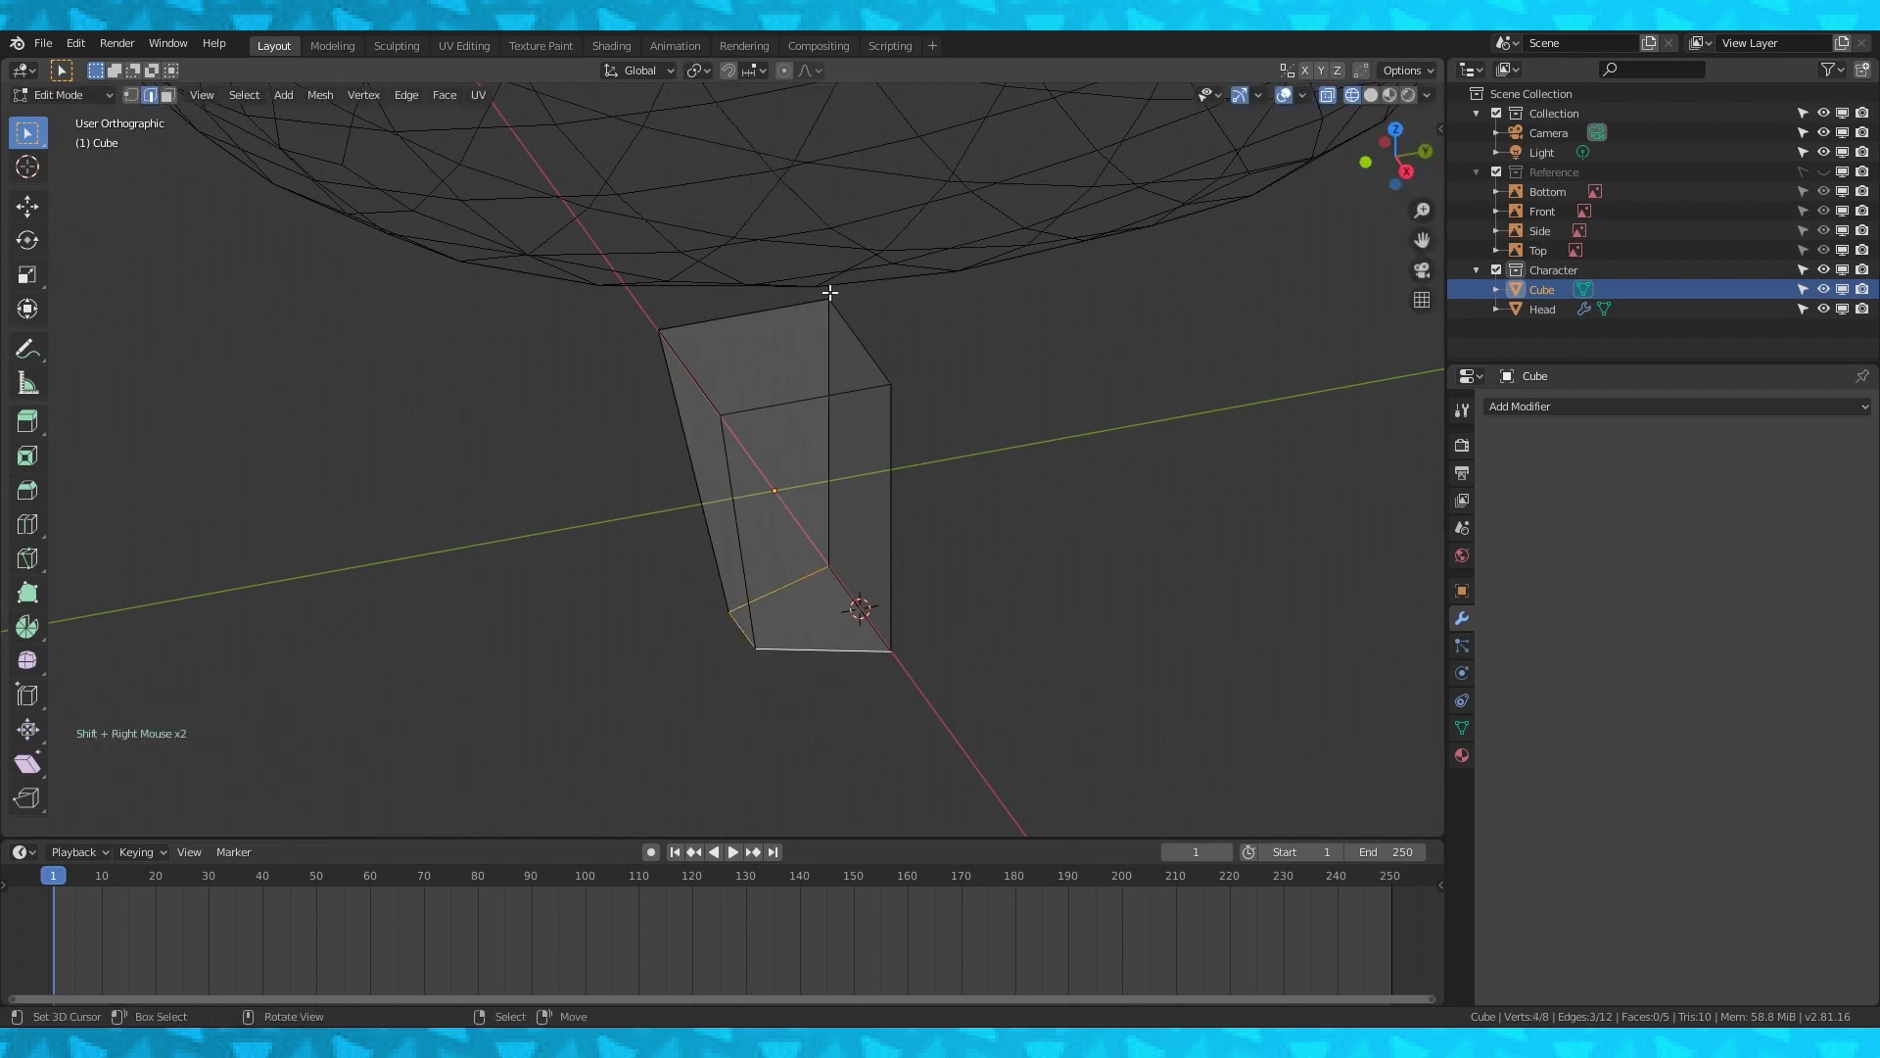
pyautogui.click(704, 74)
pyautogui.click(718, 116)
pyautogui.press('KP_3')
pyautogui.write('r11')
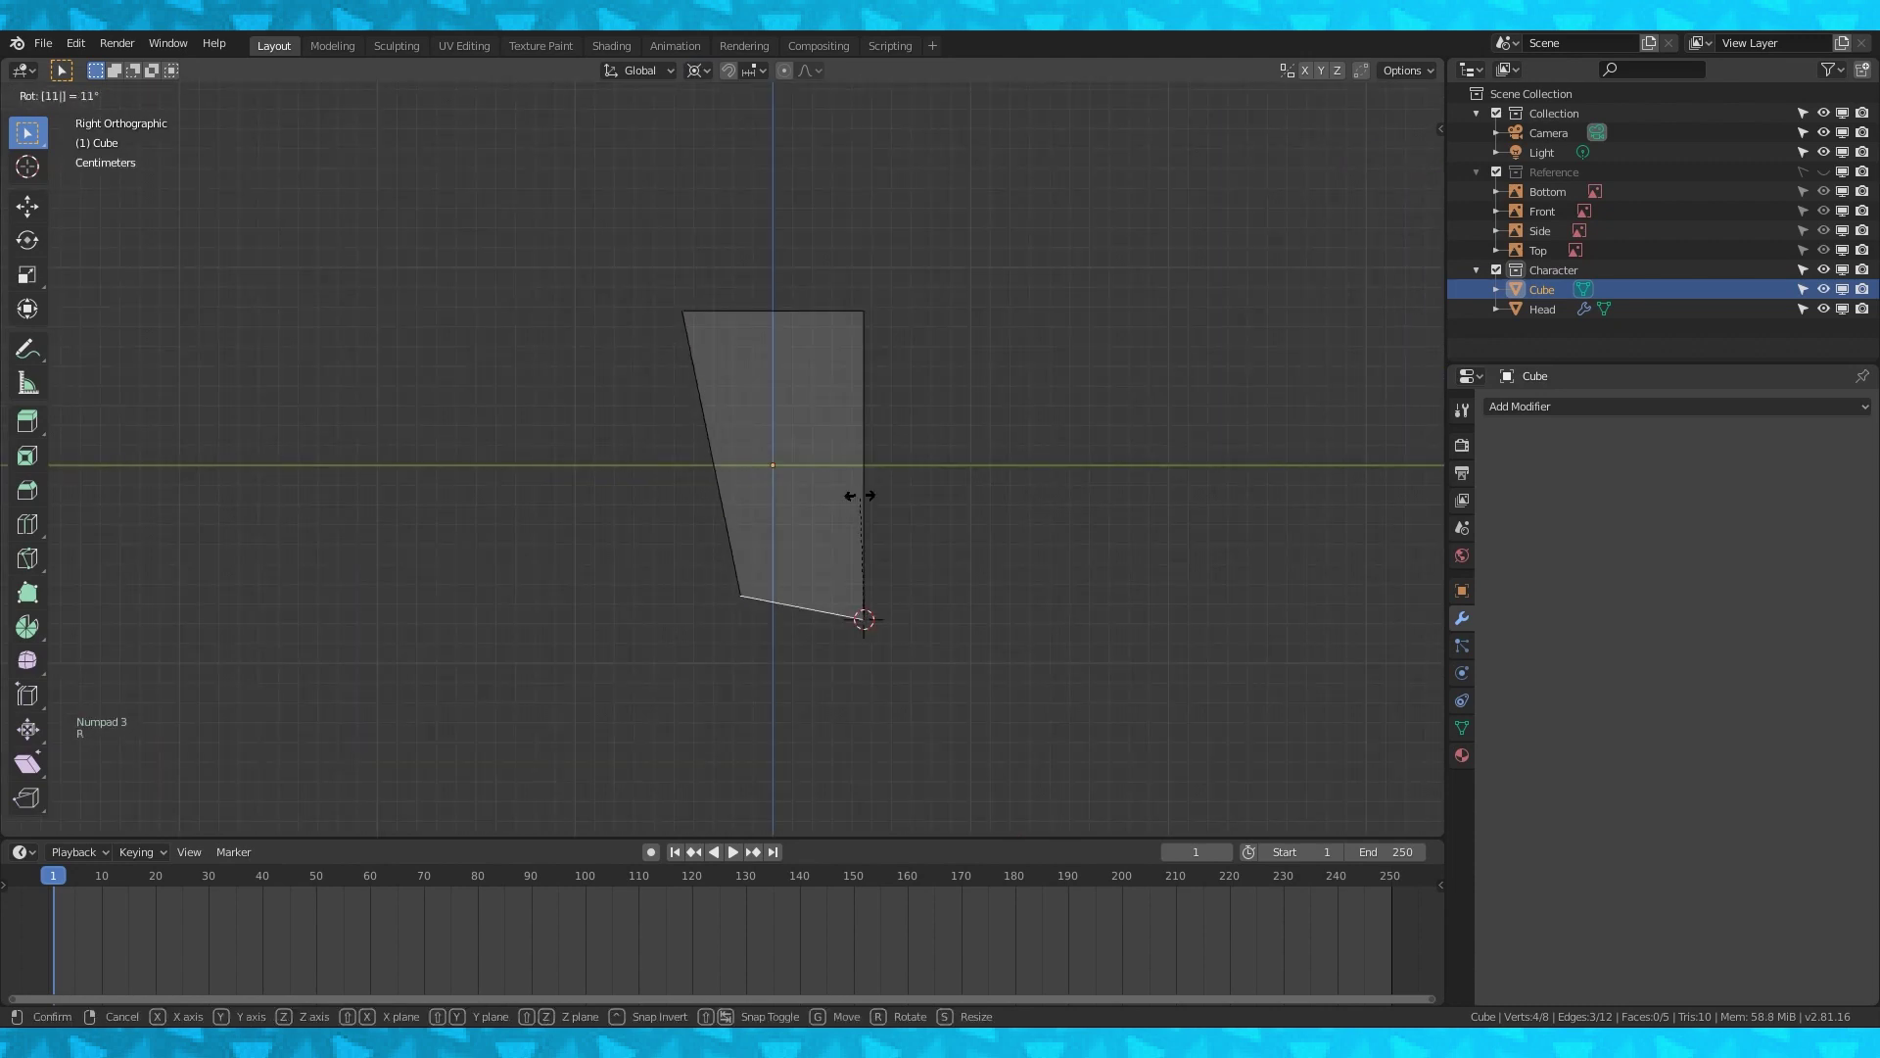
pyautogui.press('Return')
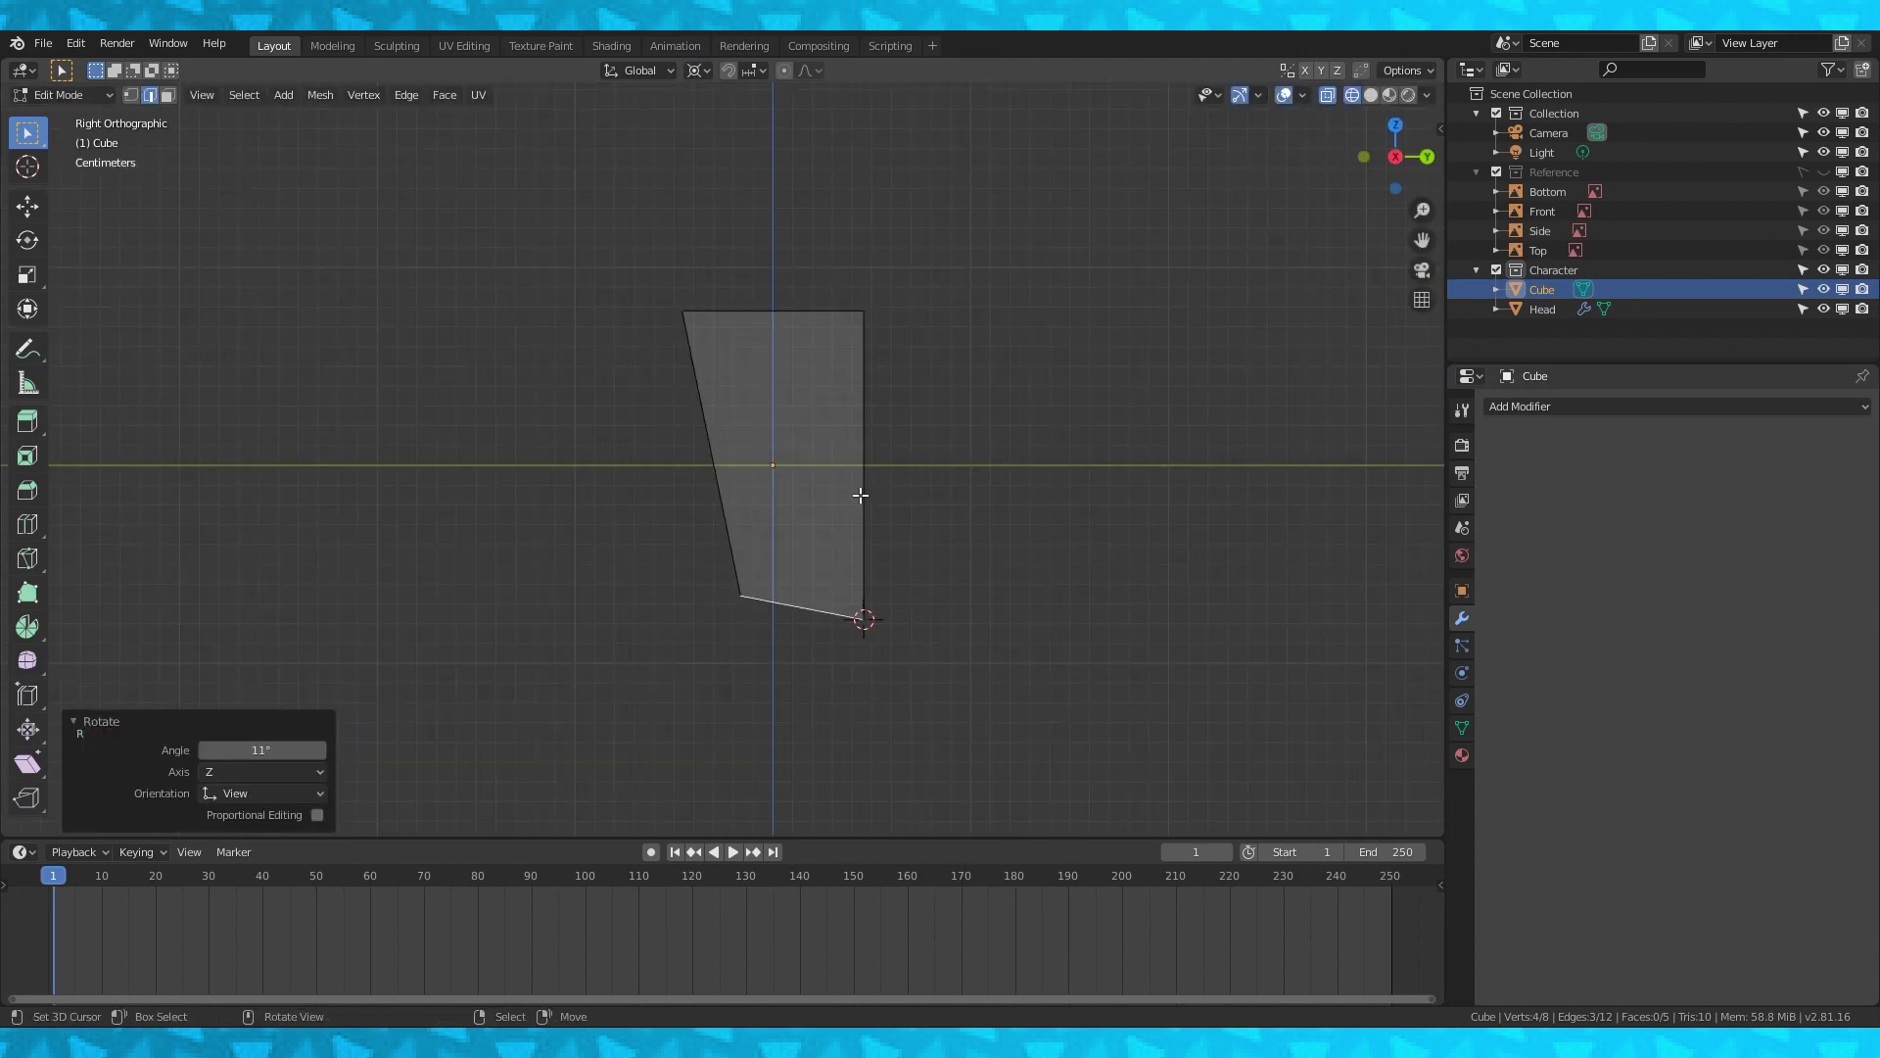
# Snap the 3D cursor to the shape's upper back edge.
pyautogui.scroll(-1, 869, 437)
pyautogui.moveTo(869, 437); pyautogui.dragTo(802, 326, button='middle')
pyautogui.rightClick(845, 333)
pyautogui.hotkey('shift', 's')
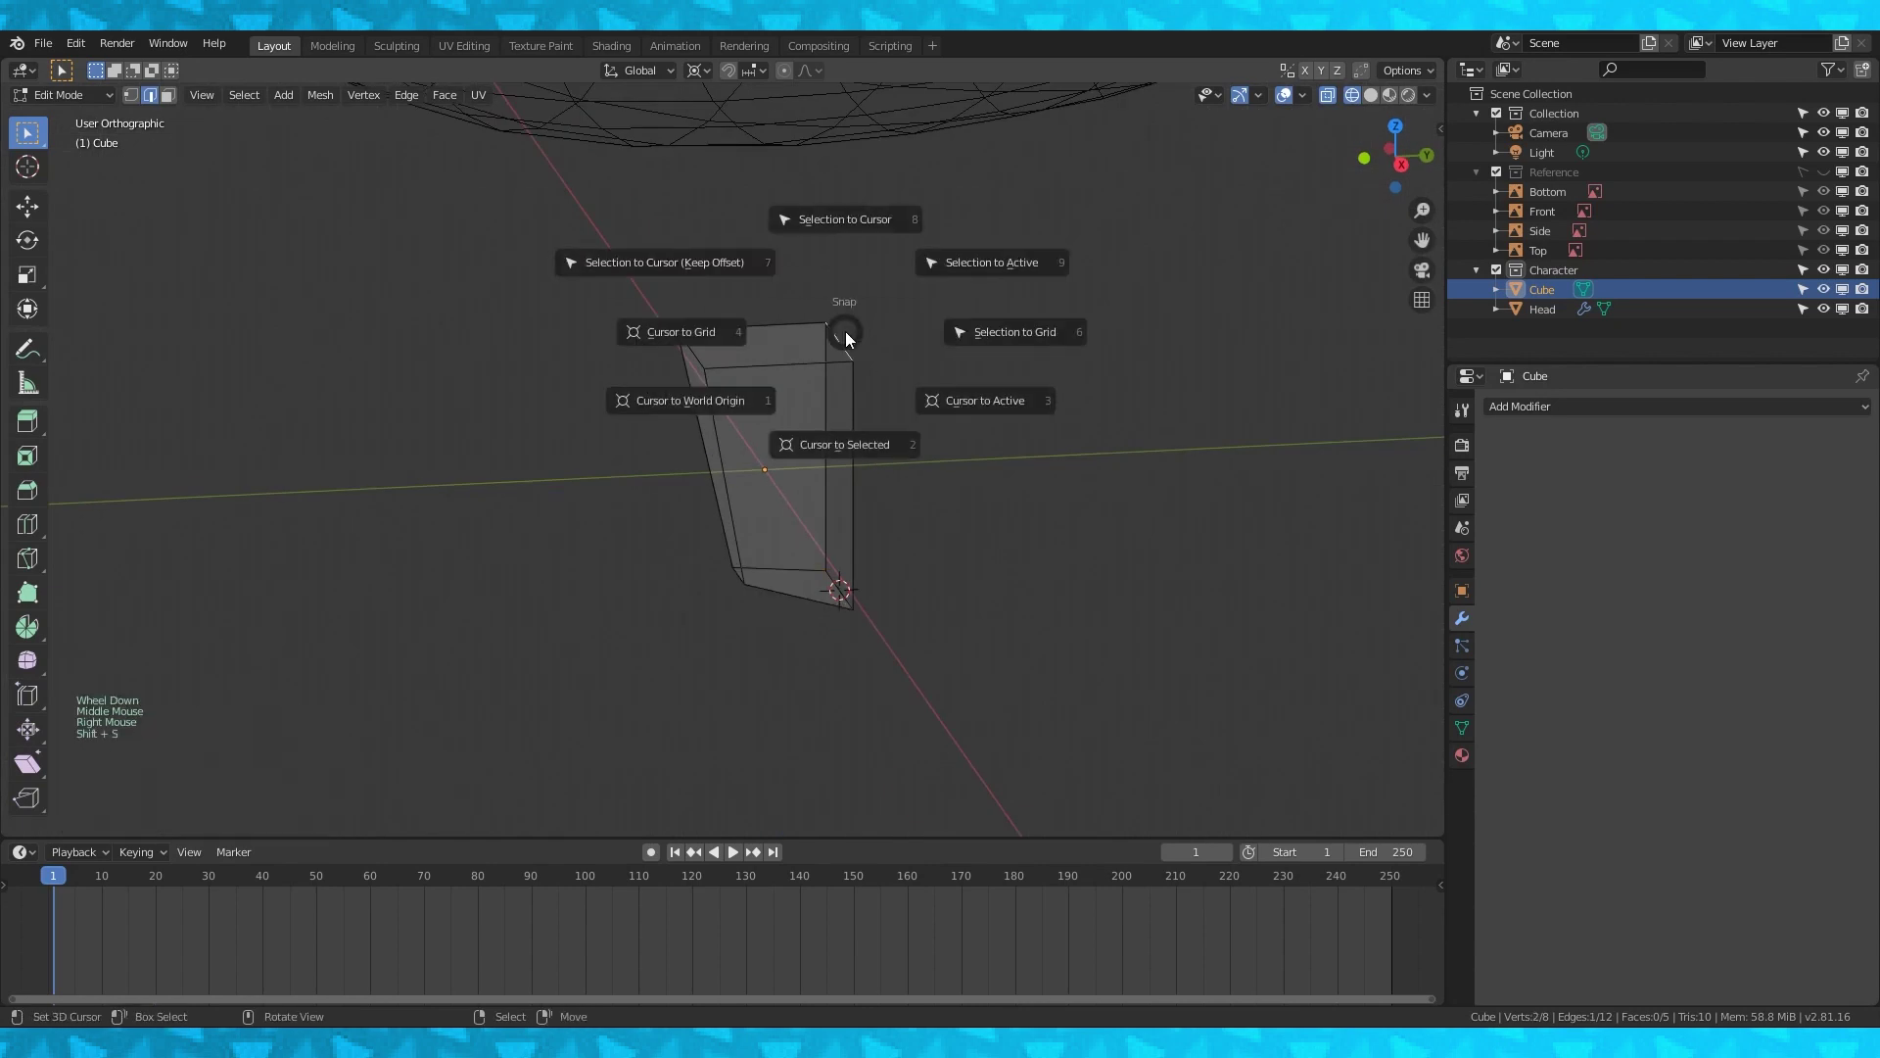
# Select all the top face's edges and scale them to 0 at the 3D cursor.
pyautogui.keyDown('shift'); pyautogui.rightClick(799, 372); pyautogui.keyUp('shift')
pyautogui.keyDown('shift'); pyautogui.rightClick(691, 357); pyautogui.keyUp('shift')
pyautogui.keyDown('shift'); pyautogui.rightClick(738, 325); pyautogui.keyUp('shift')
pyautogui.keyDown('shift'); pyautogui.rightClick(840, 341); pyautogui.keyUp('shift')
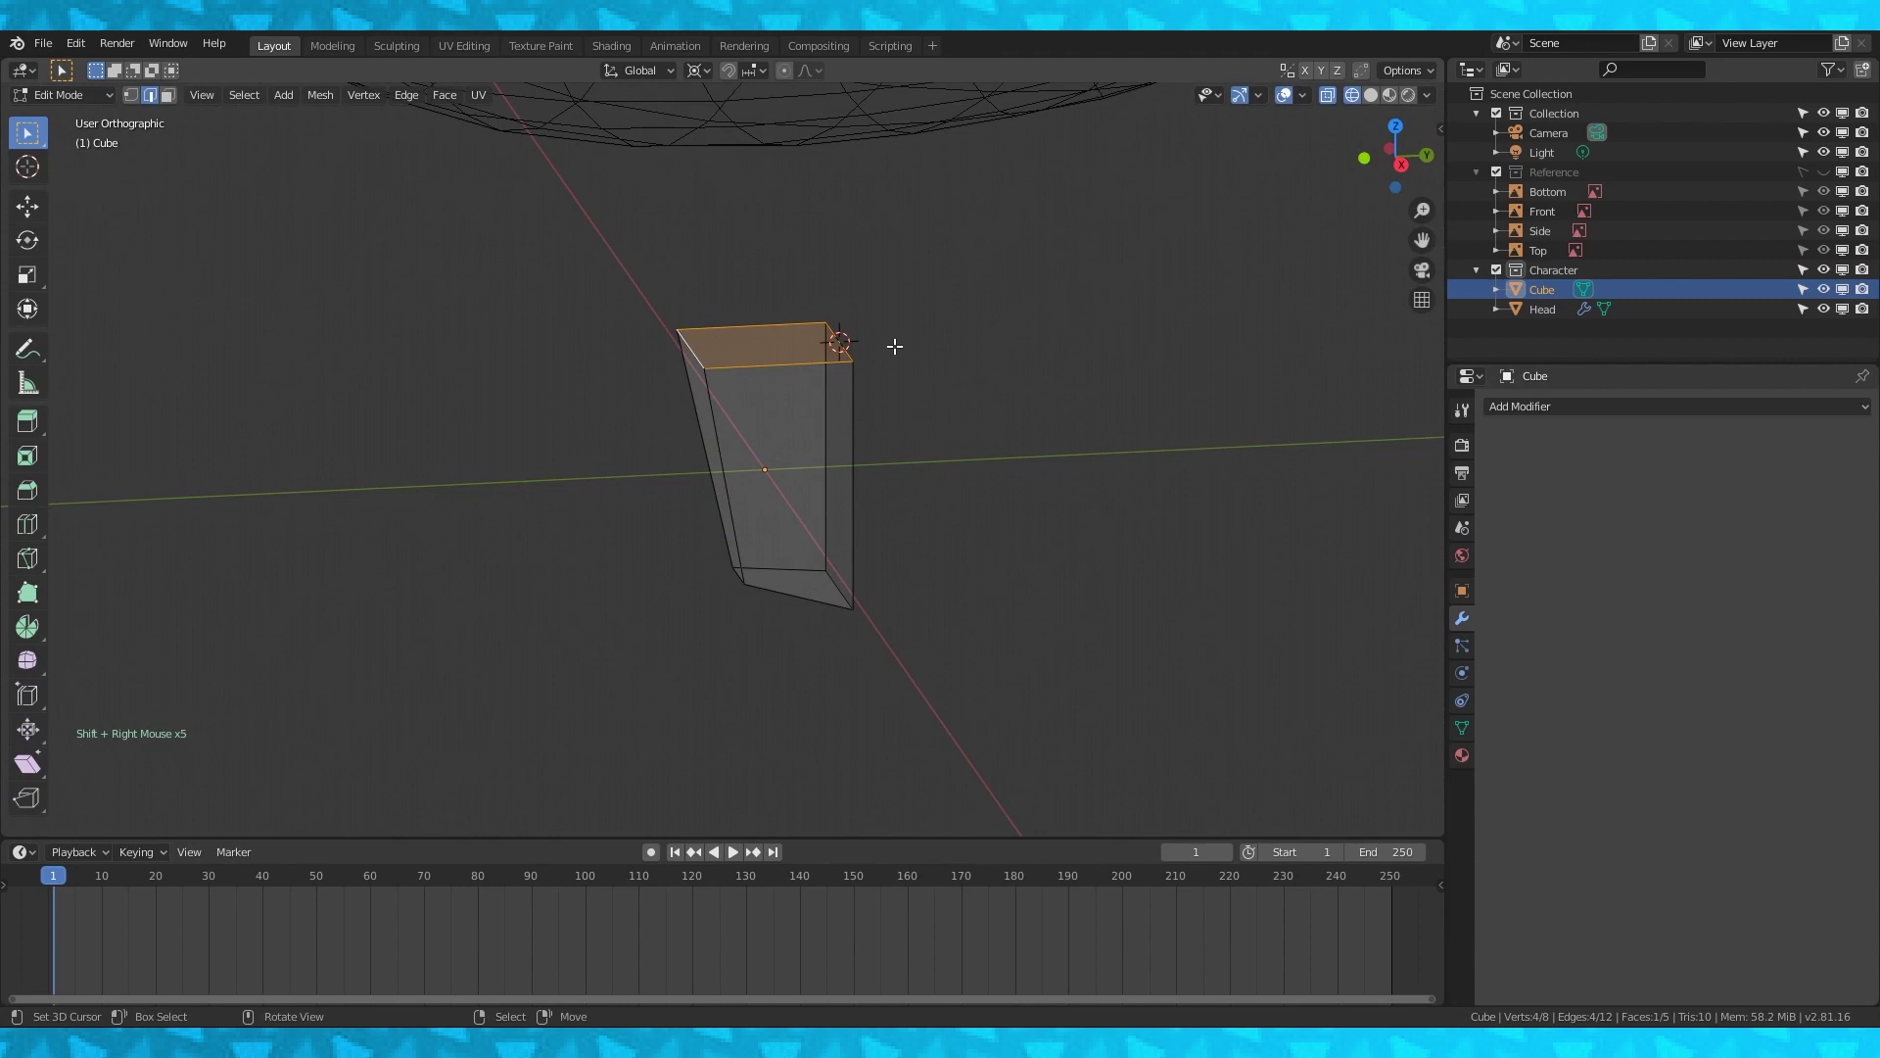
pyautogui.press('s')
pyautogui.press('0')
pyautogui.press('Return')
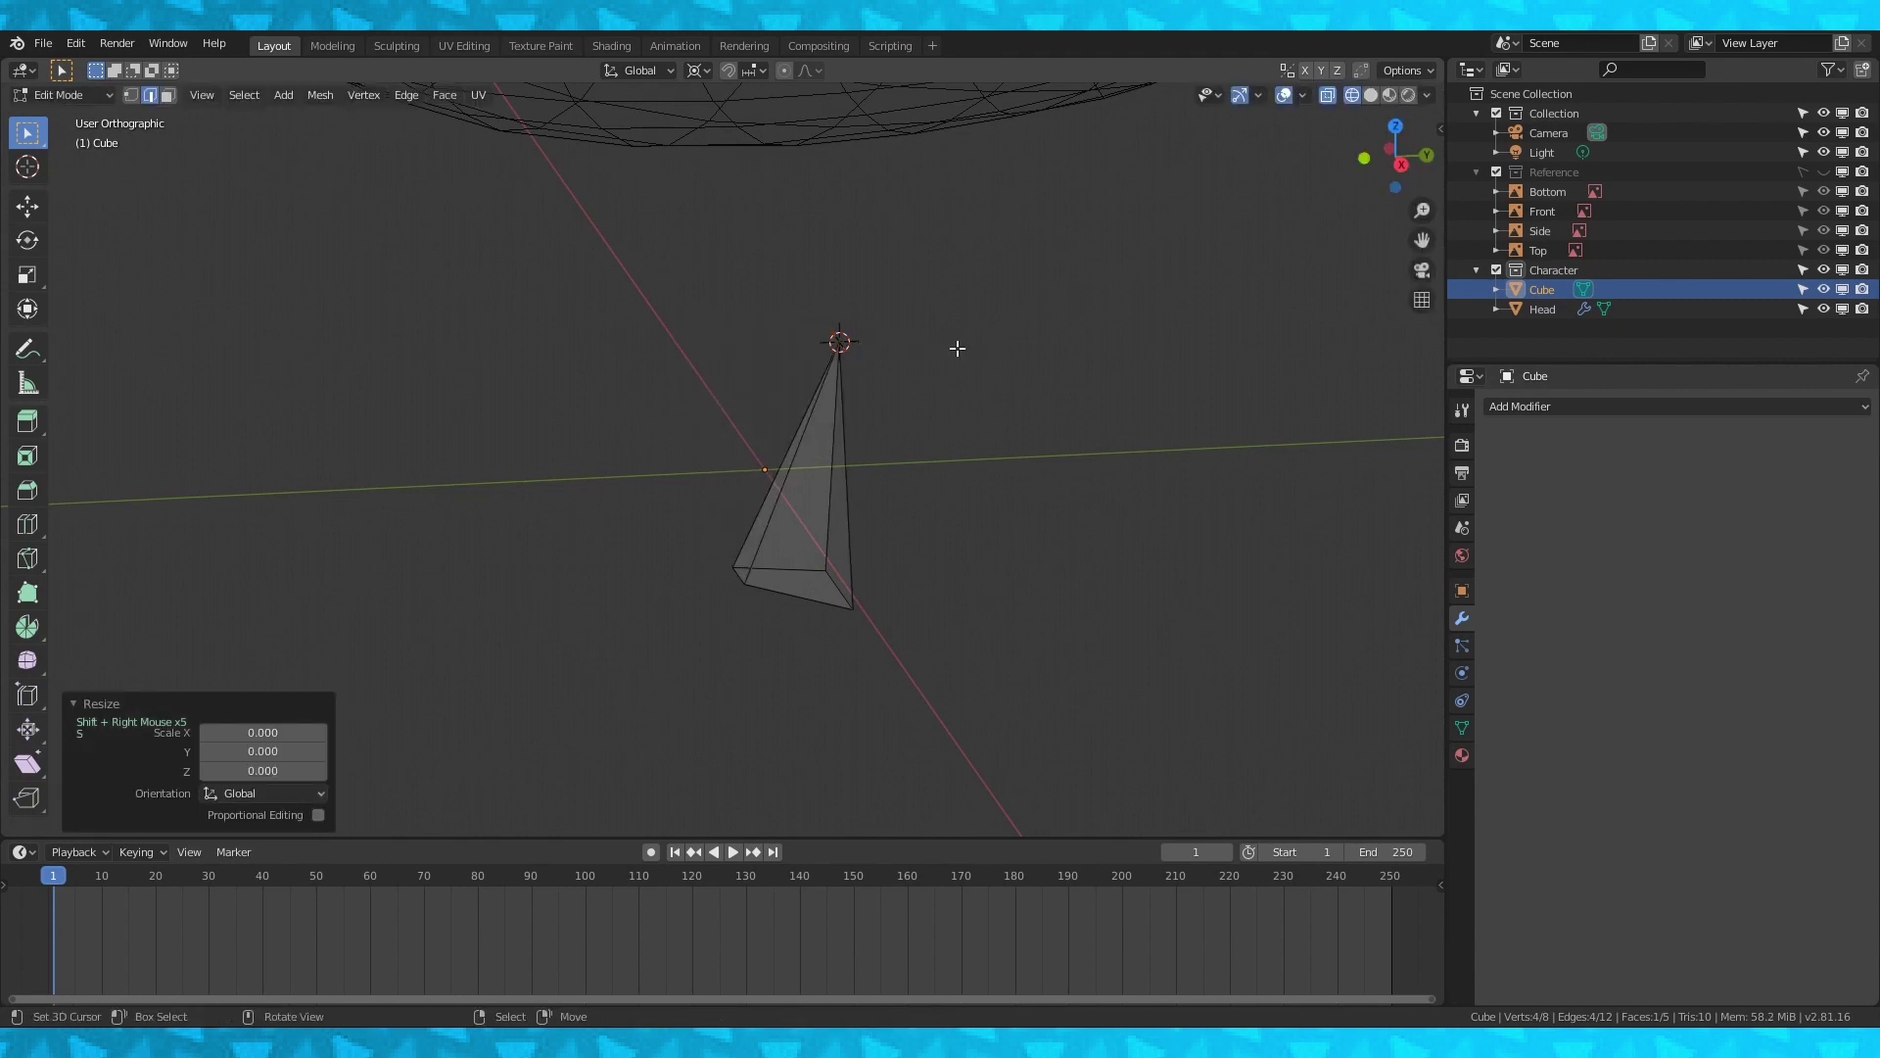
# Merge all the mesh's overlapping vertices by distance and return to side view.
pyautogui.press('a')
pyautogui.hotkey('alt', 'm')
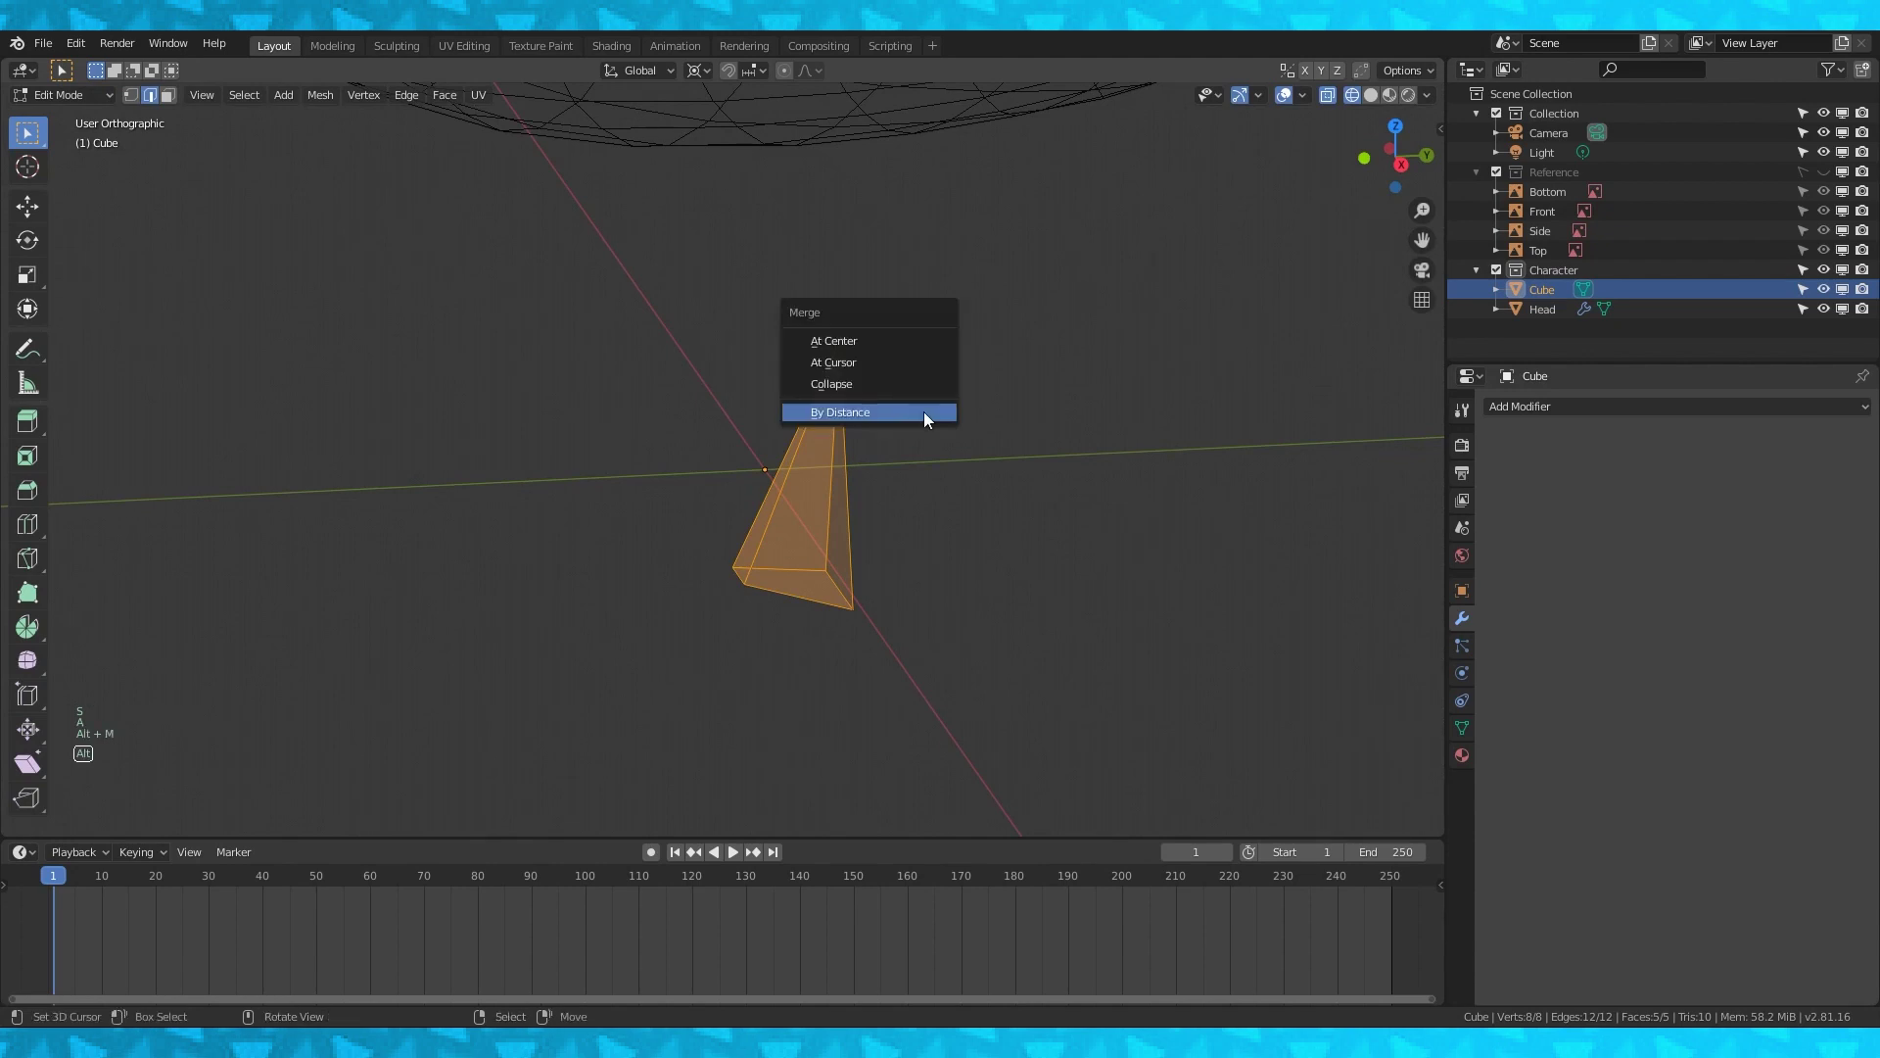
pyautogui.click(925, 411)
pyautogui.press('KP_3')
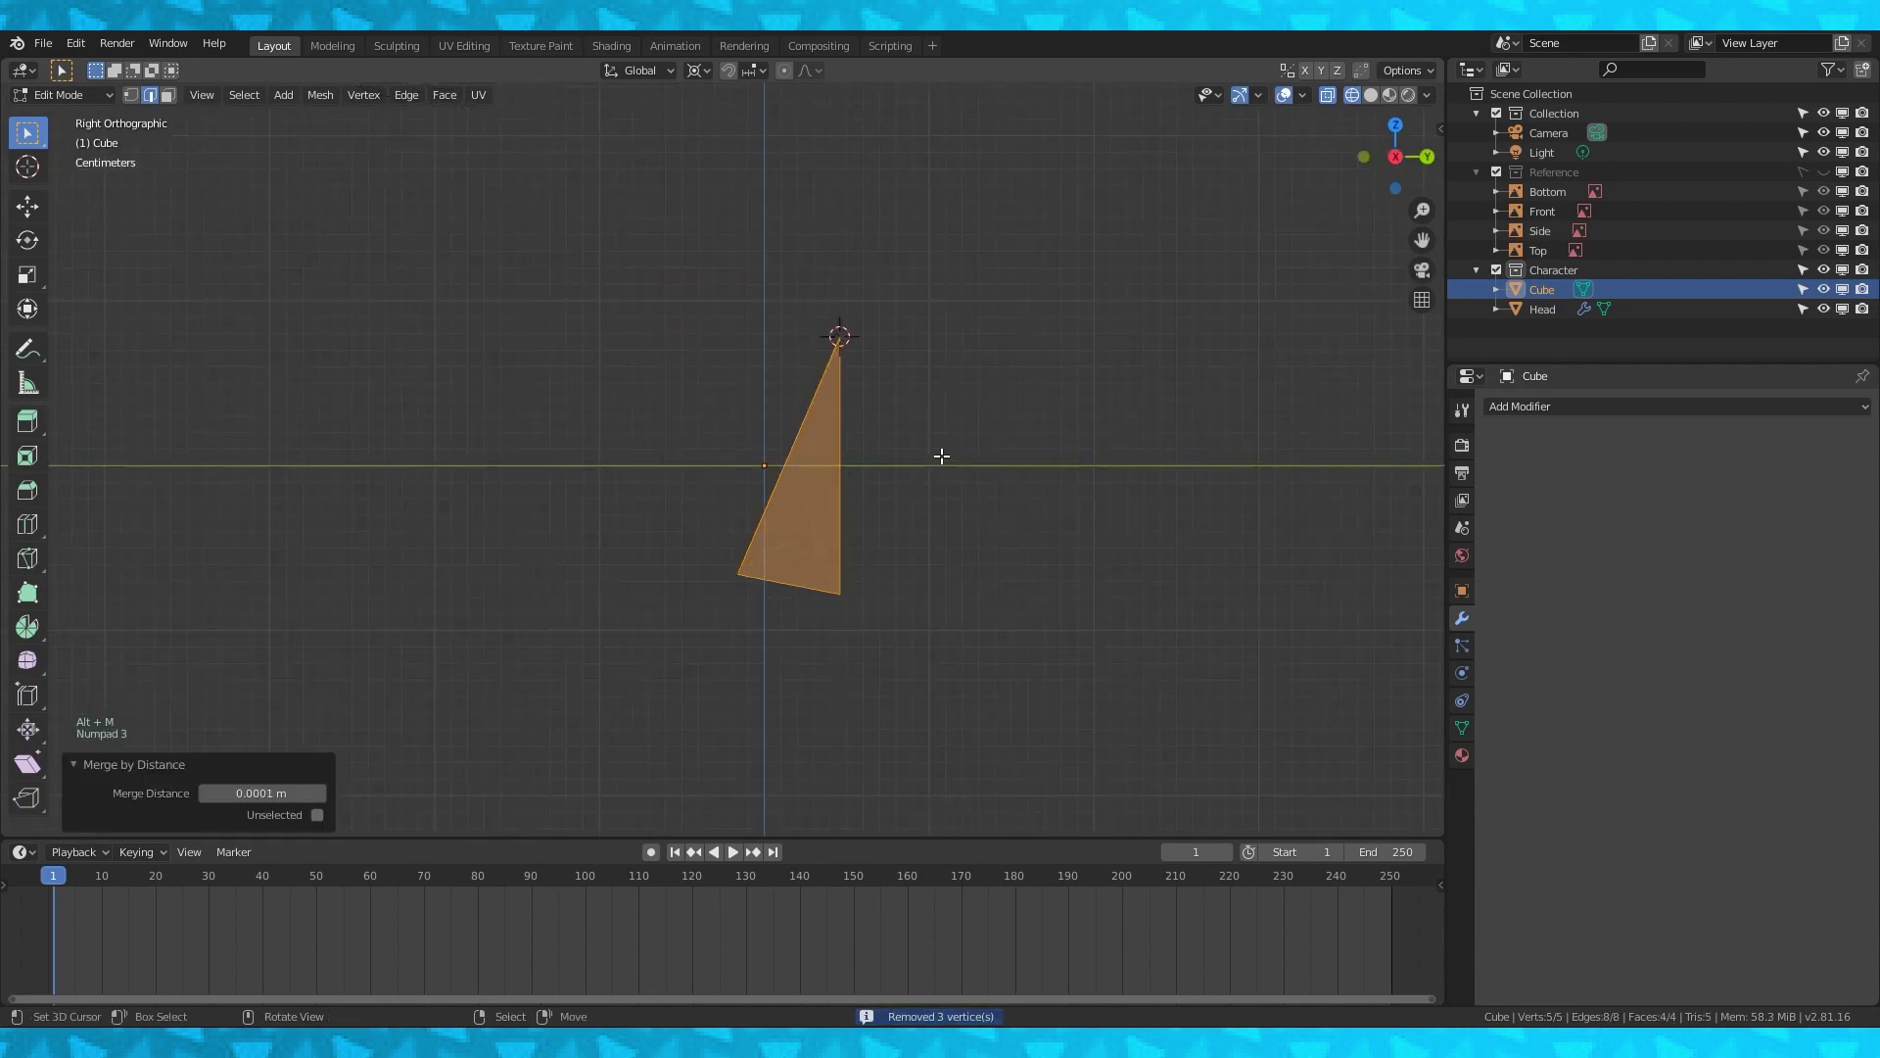
# Show the reference images and move the nose mesh -0.401 m in Y and 0.605 m in Z onto the side view's nose outline.
pyautogui.scroll(-8, 941, 453)
pyautogui.keyDown('shift'); pyautogui.scroll(-1, 915, 408); pyautogui.keyUp('shift')
pyautogui.keyDown('shift'); pyautogui.moveTo(916, 408); pyautogui.dragTo(882, 504, button='middle'); pyautogui.keyUp('shift')
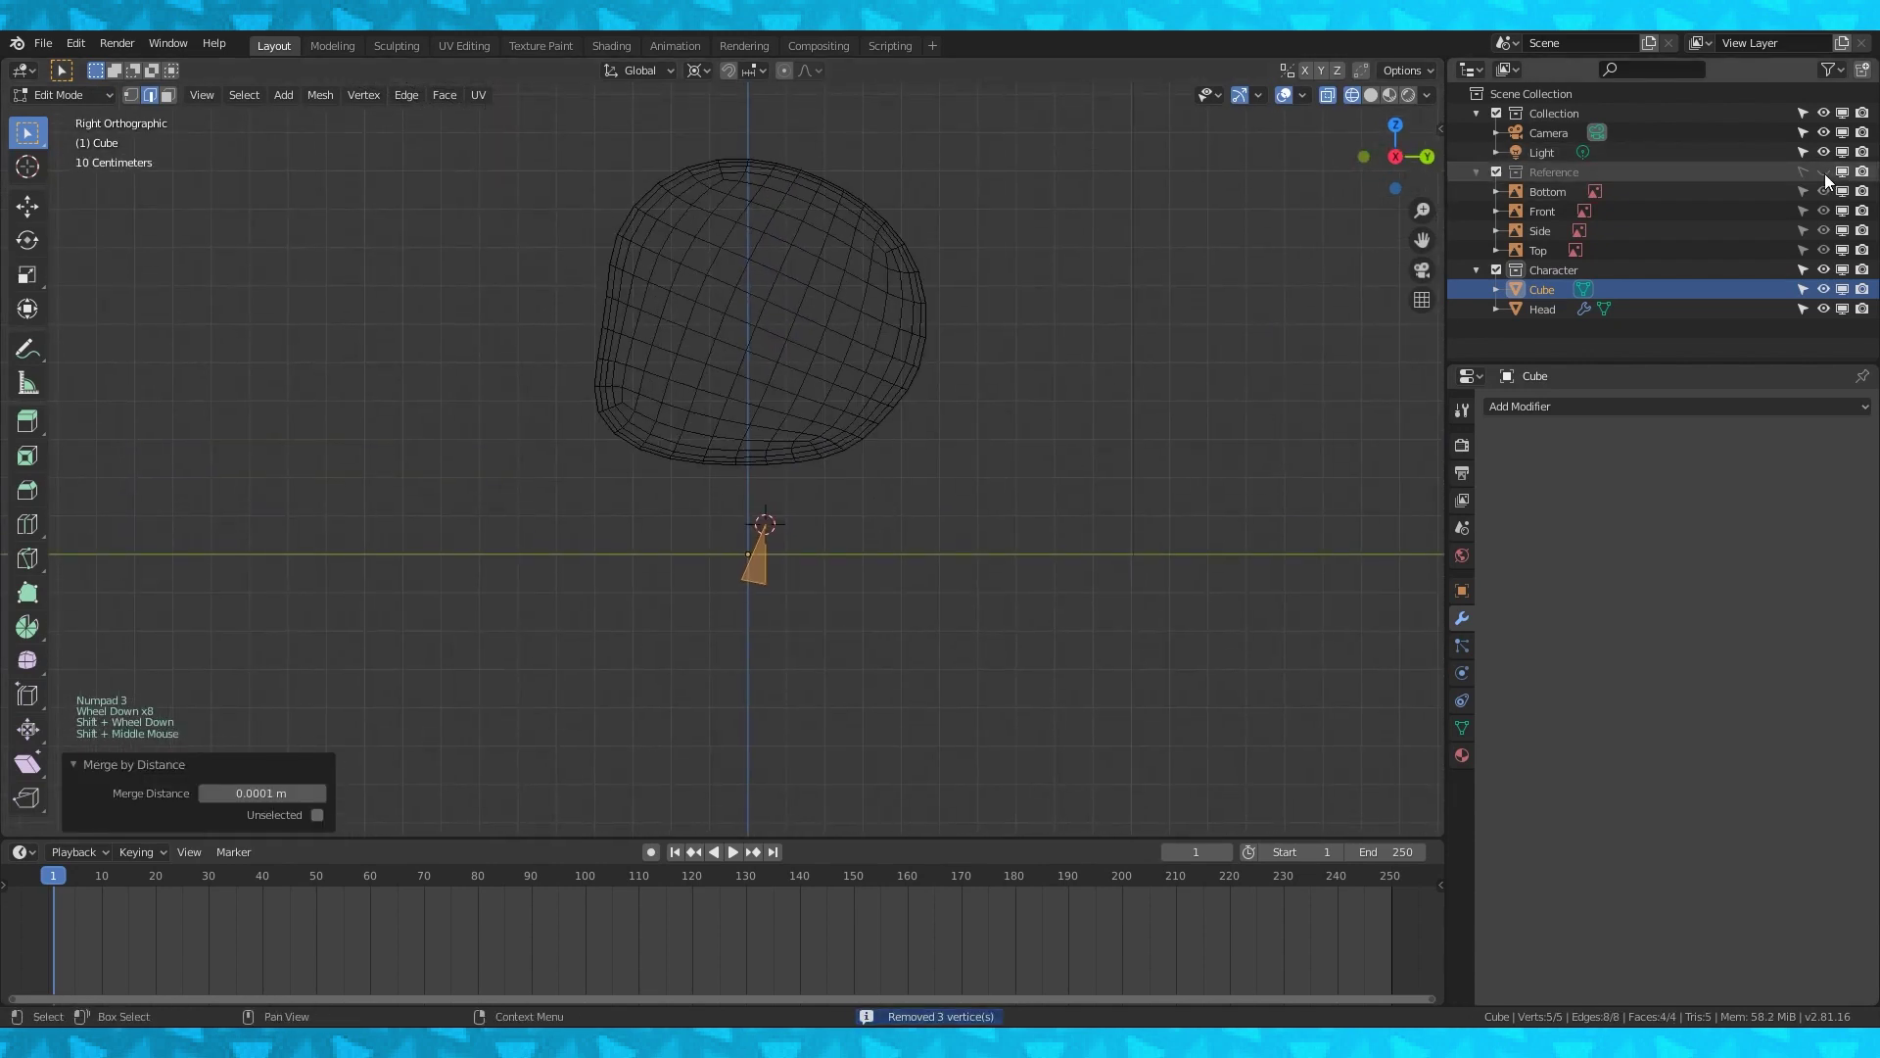
pyautogui.click(1824, 172)
pyautogui.scroll(2, 932, 526)
pyautogui.press('g')
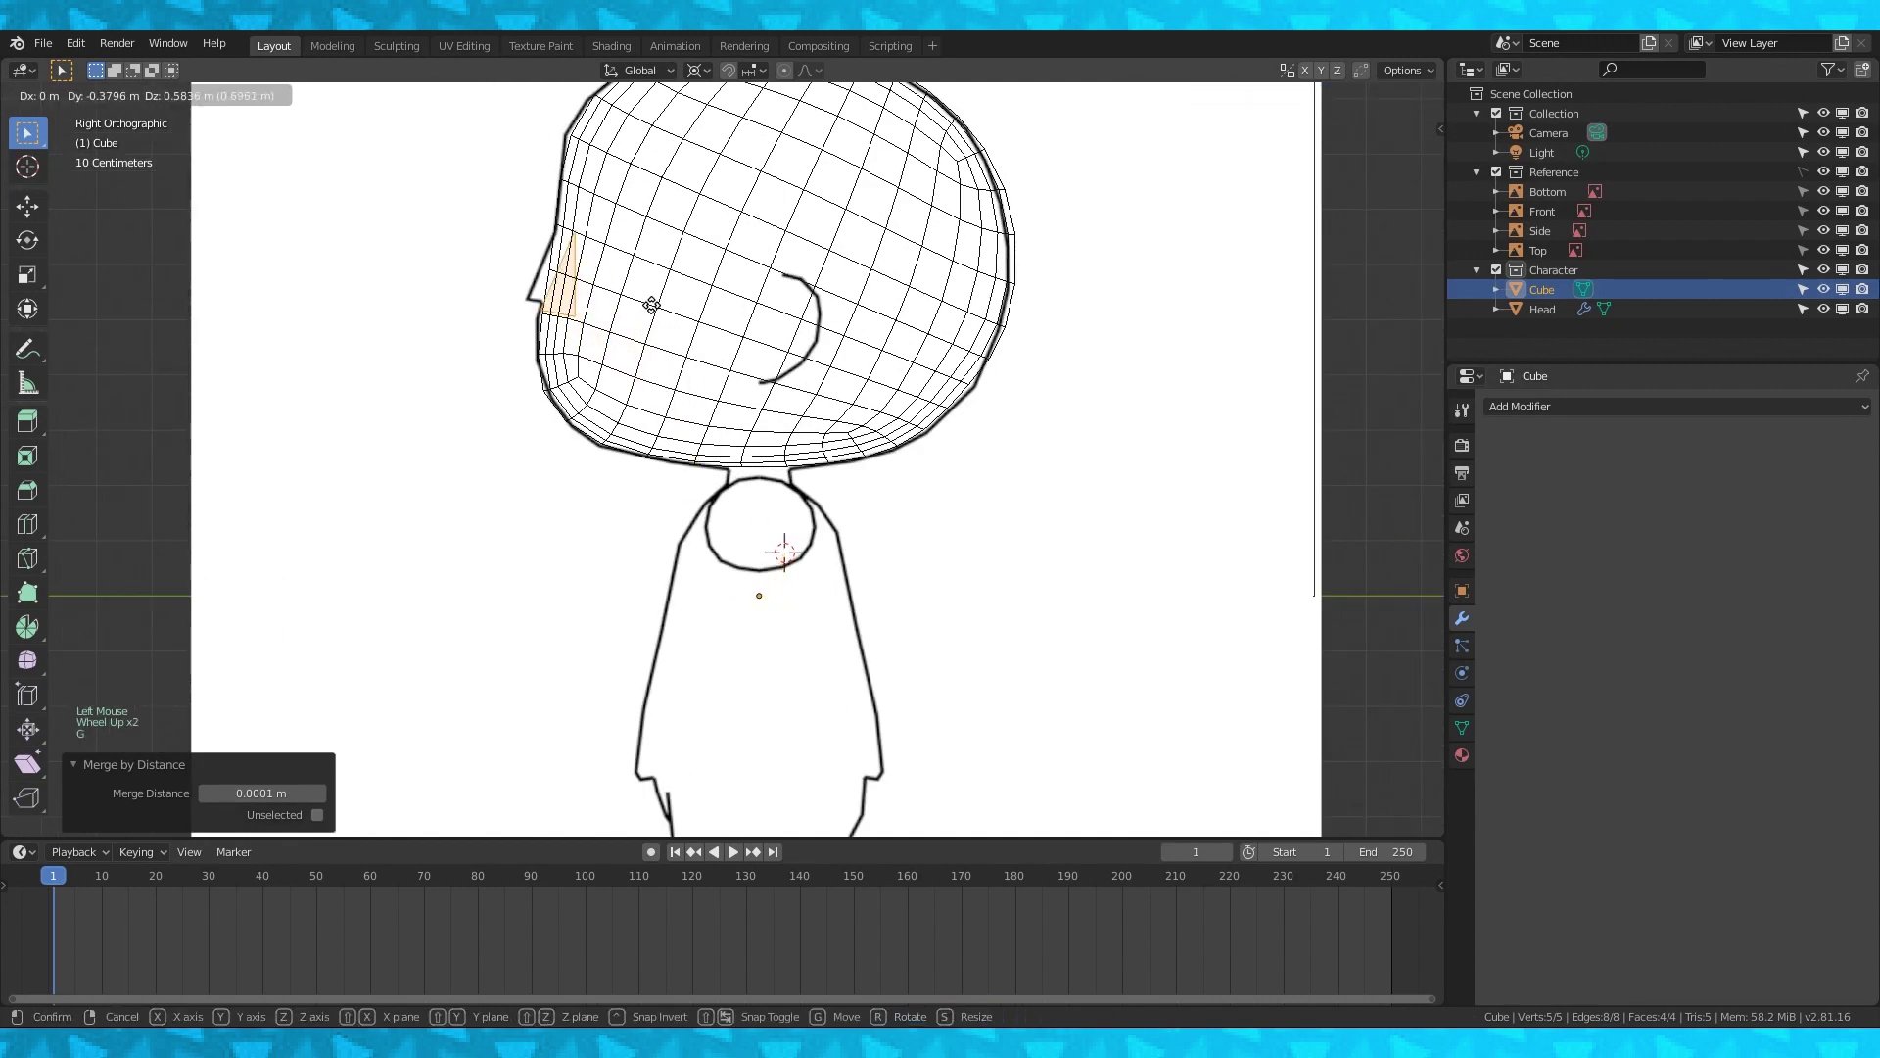
pyautogui.click(639, 294)
pyautogui.keyDown('shift'); pyautogui.moveTo(632, 297); pyautogui.dragTo(911, 511, button='middle'); pyautogui.keyUp('shift')
pyautogui.scroll(4, 696, 374)
pyautogui.scroll(2, 899, 505)
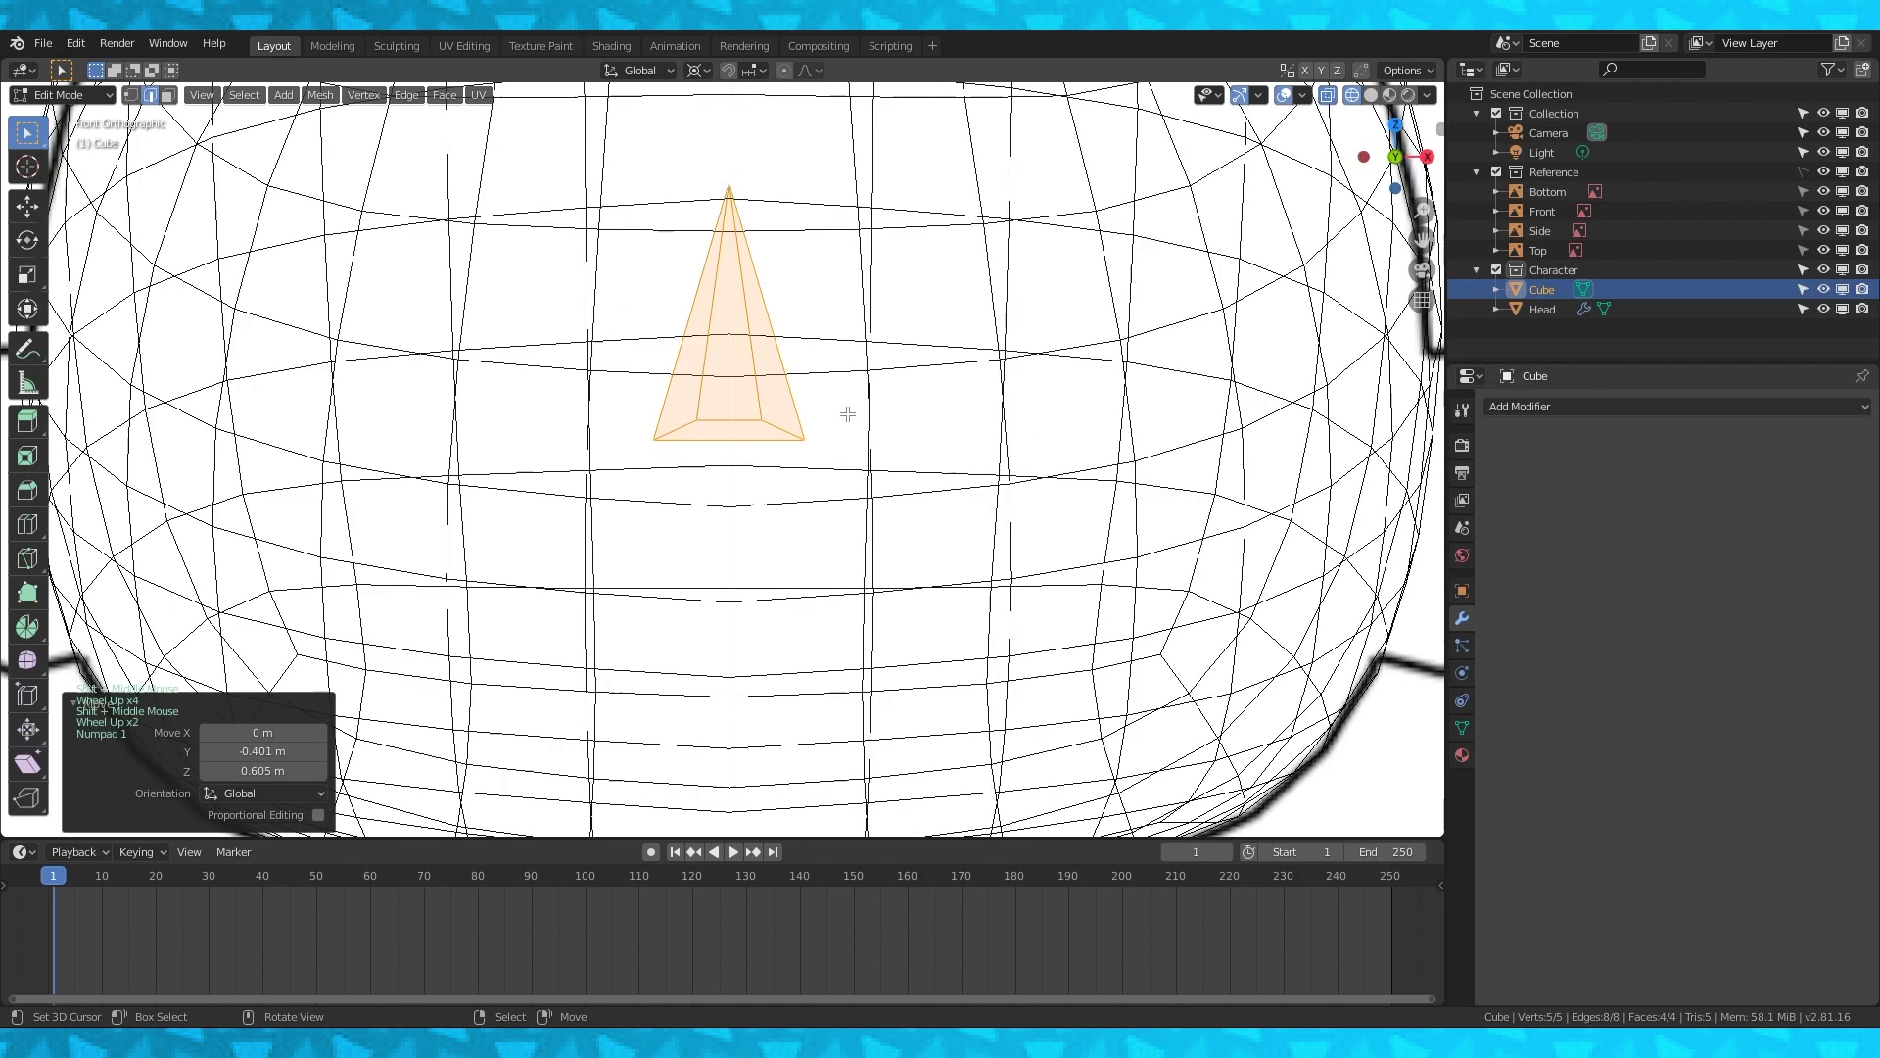
# Switch to solid shading, shade the nose's faces smooth and check the nose on the head with the references hidden.
pyautogui.click(1371, 95)
pyautogui.scroll(-4, 882, 343)
pyautogui.click(445, 95)
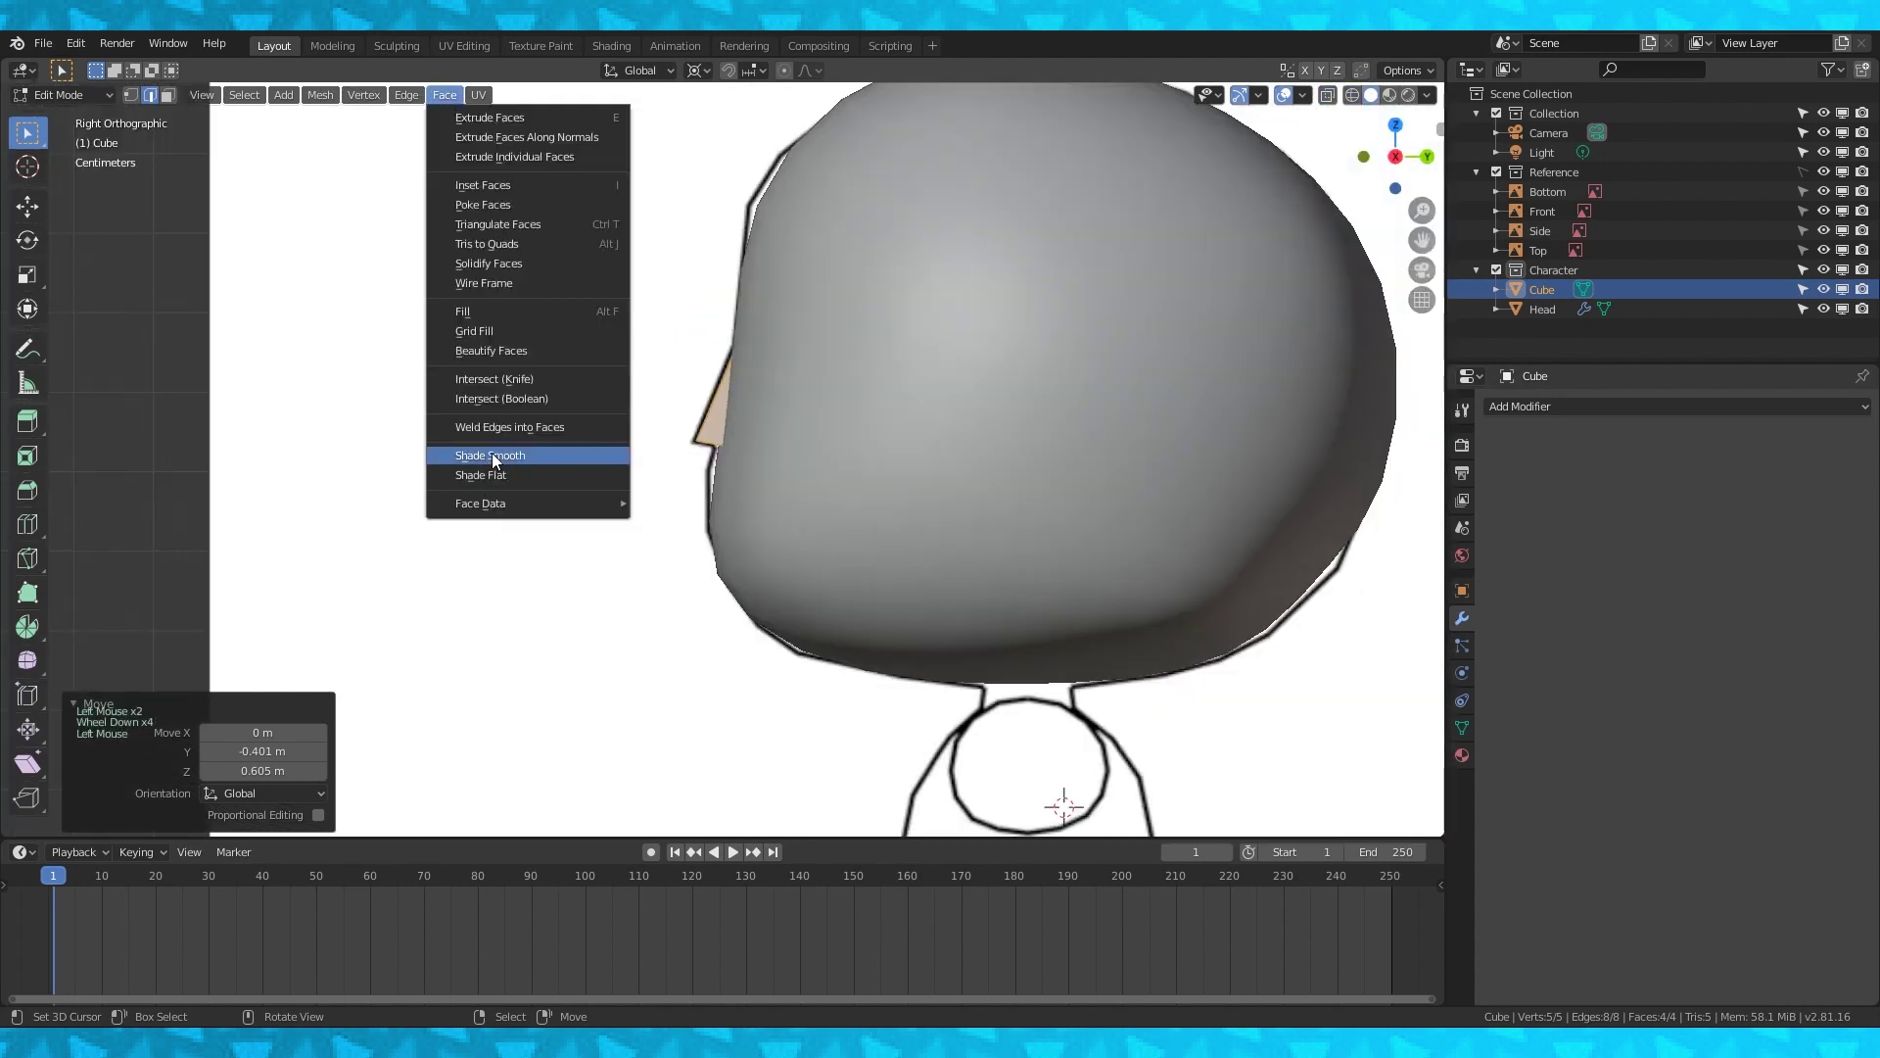
pyautogui.press('Tab')
pyautogui.scroll(-2, 1070, 797)
pyautogui.moveTo(1070, 797); pyautogui.dragTo(1113, 378, button='middle')
pyautogui.press('Tab')
pyautogui.press('KP_3')
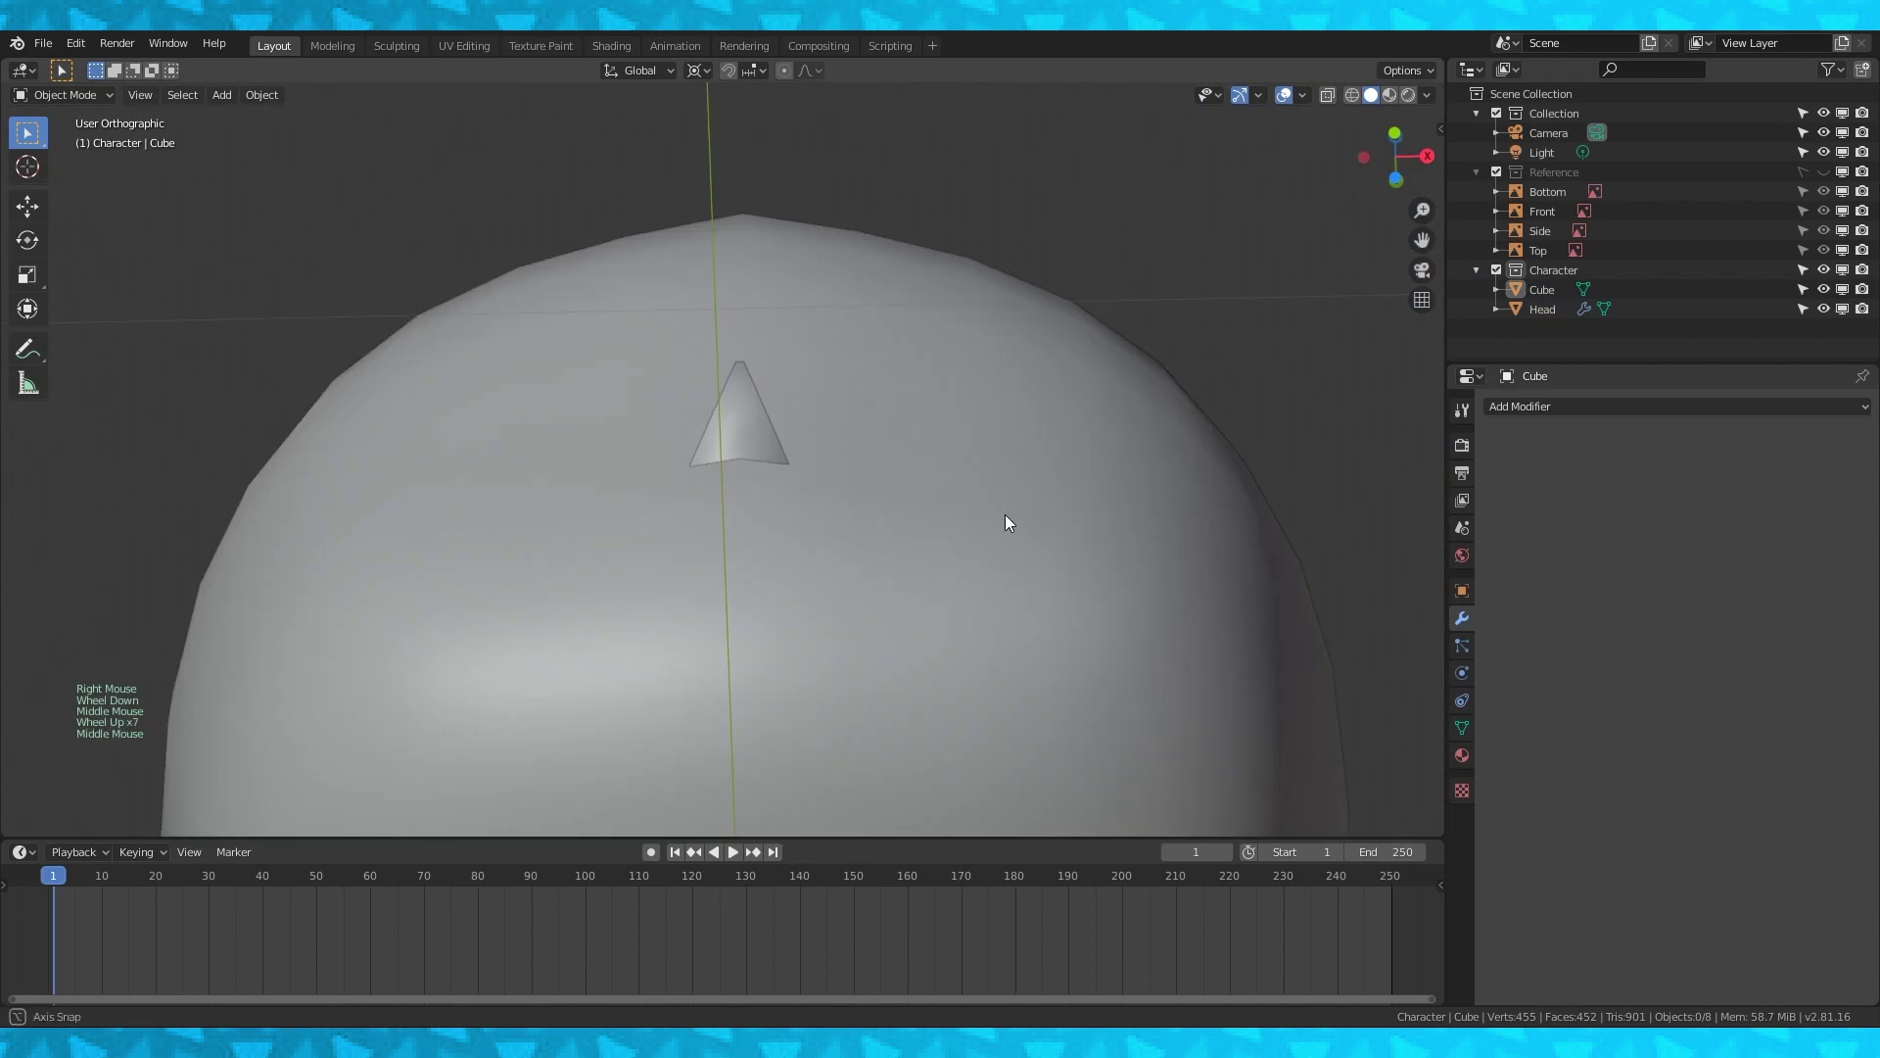
pyautogui.scroll(-4, 1131, 573)
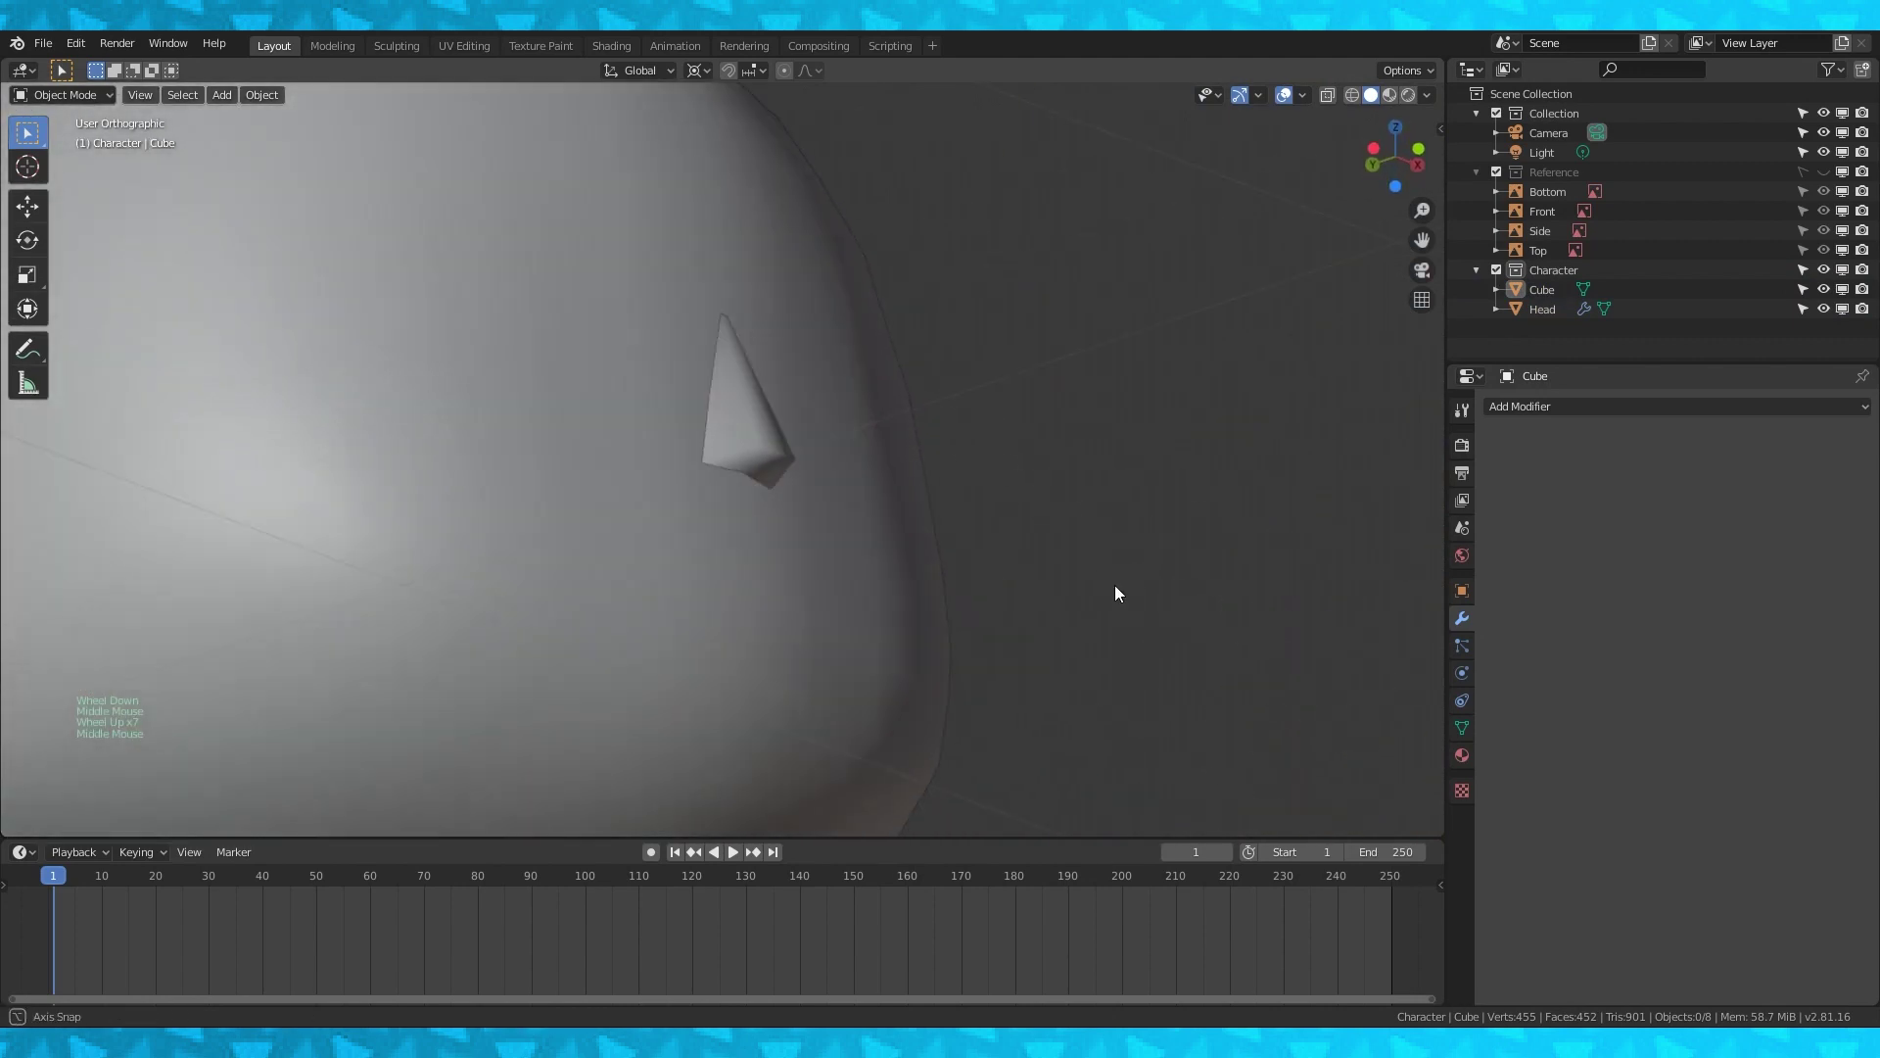
pyautogui.moveTo(991, 626); pyautogui.dragTo(1052, 609, button='middle')
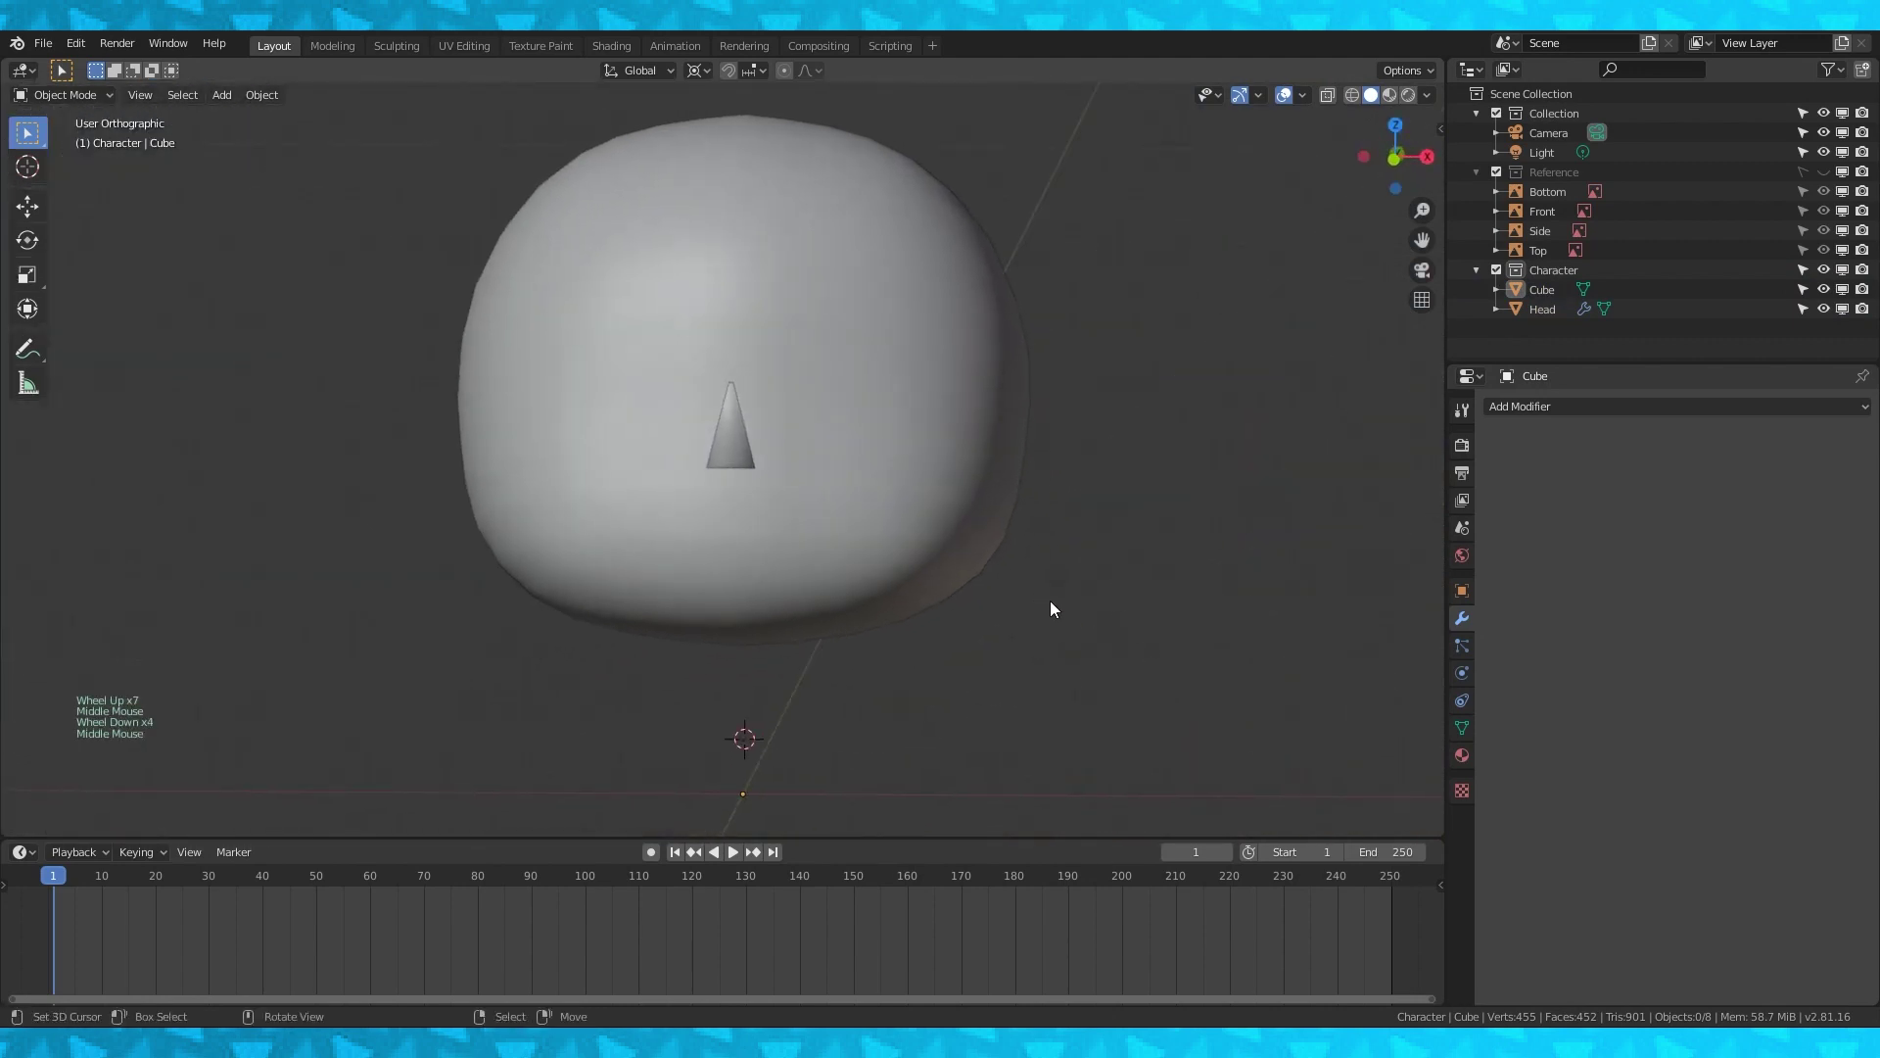
# Show the reference images in front view and place the 3D cursor inside the ear outline on the negative X side.
pyautogui.click(1822, 172)
pyautogui.press('KP_1')
pyautogui.scroll(-5, 1037, 555)
pyautogui.scroll(1, 679, 568)
pyautogui.scroll(2, 451, 529)
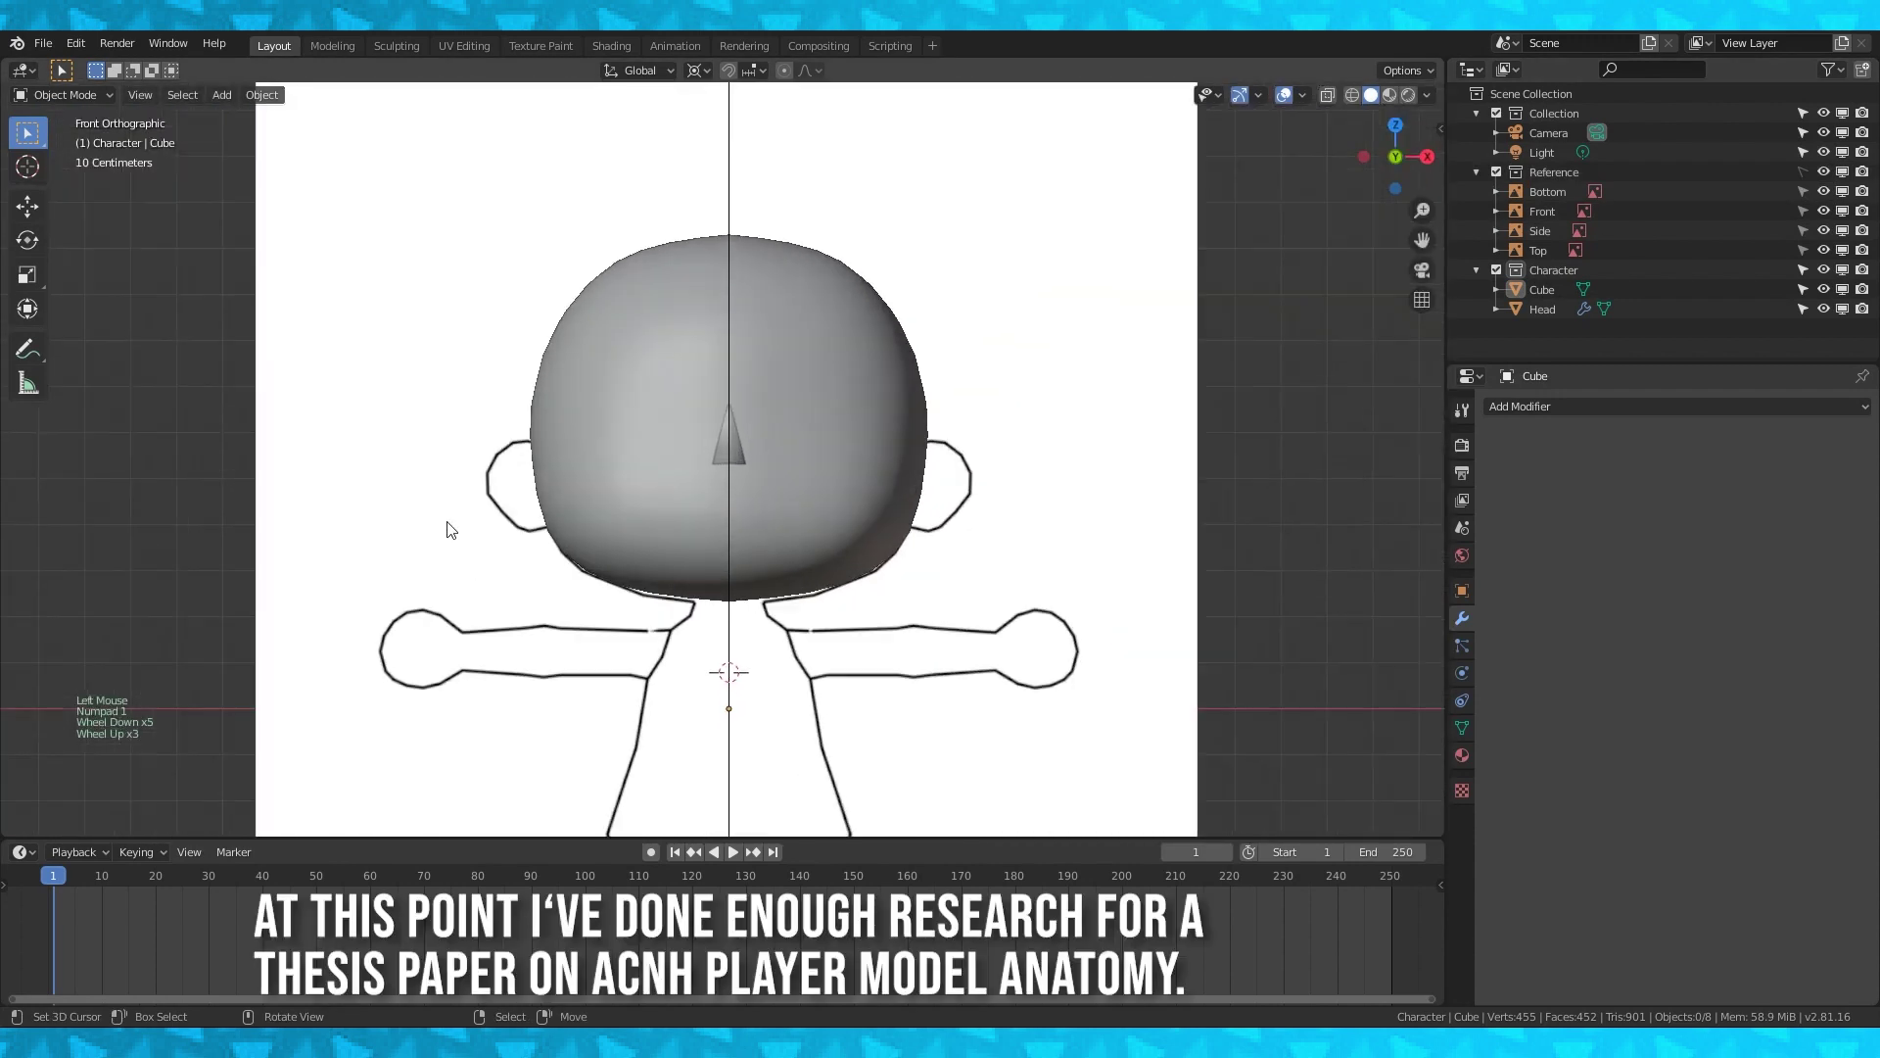
pyautogui.click(524, 498)
# Add a mesh circle with 16 vertices at the 3D cursor.
pyautogui.hotkey('shift', 'a')
pyautogui.moveTo(515, 539)
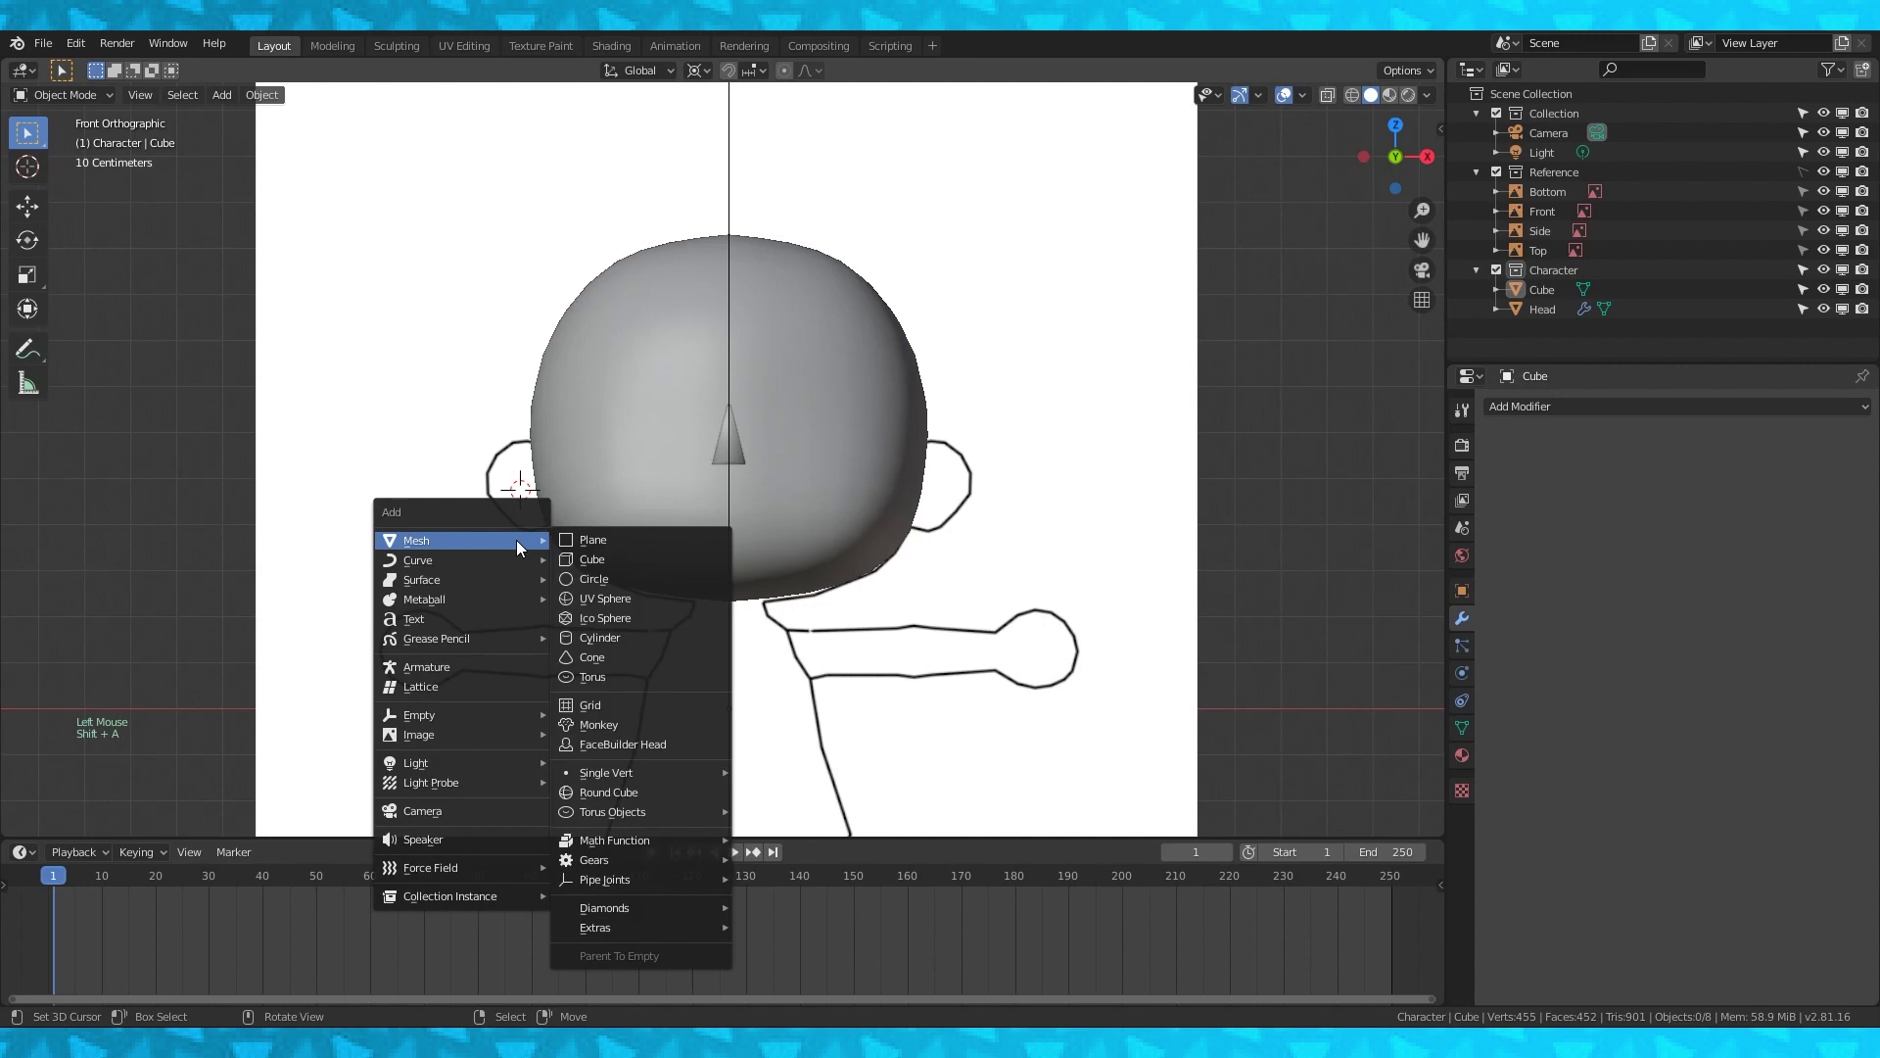
pyautogui.click(587, 553)
pyautogui.scroll(-1, 570, 591)
pyautogui.scroll(-1, 571, 591)
pyautogui.click(272, 608)
pyautogui.write('16')
pyautogui.press('Return')
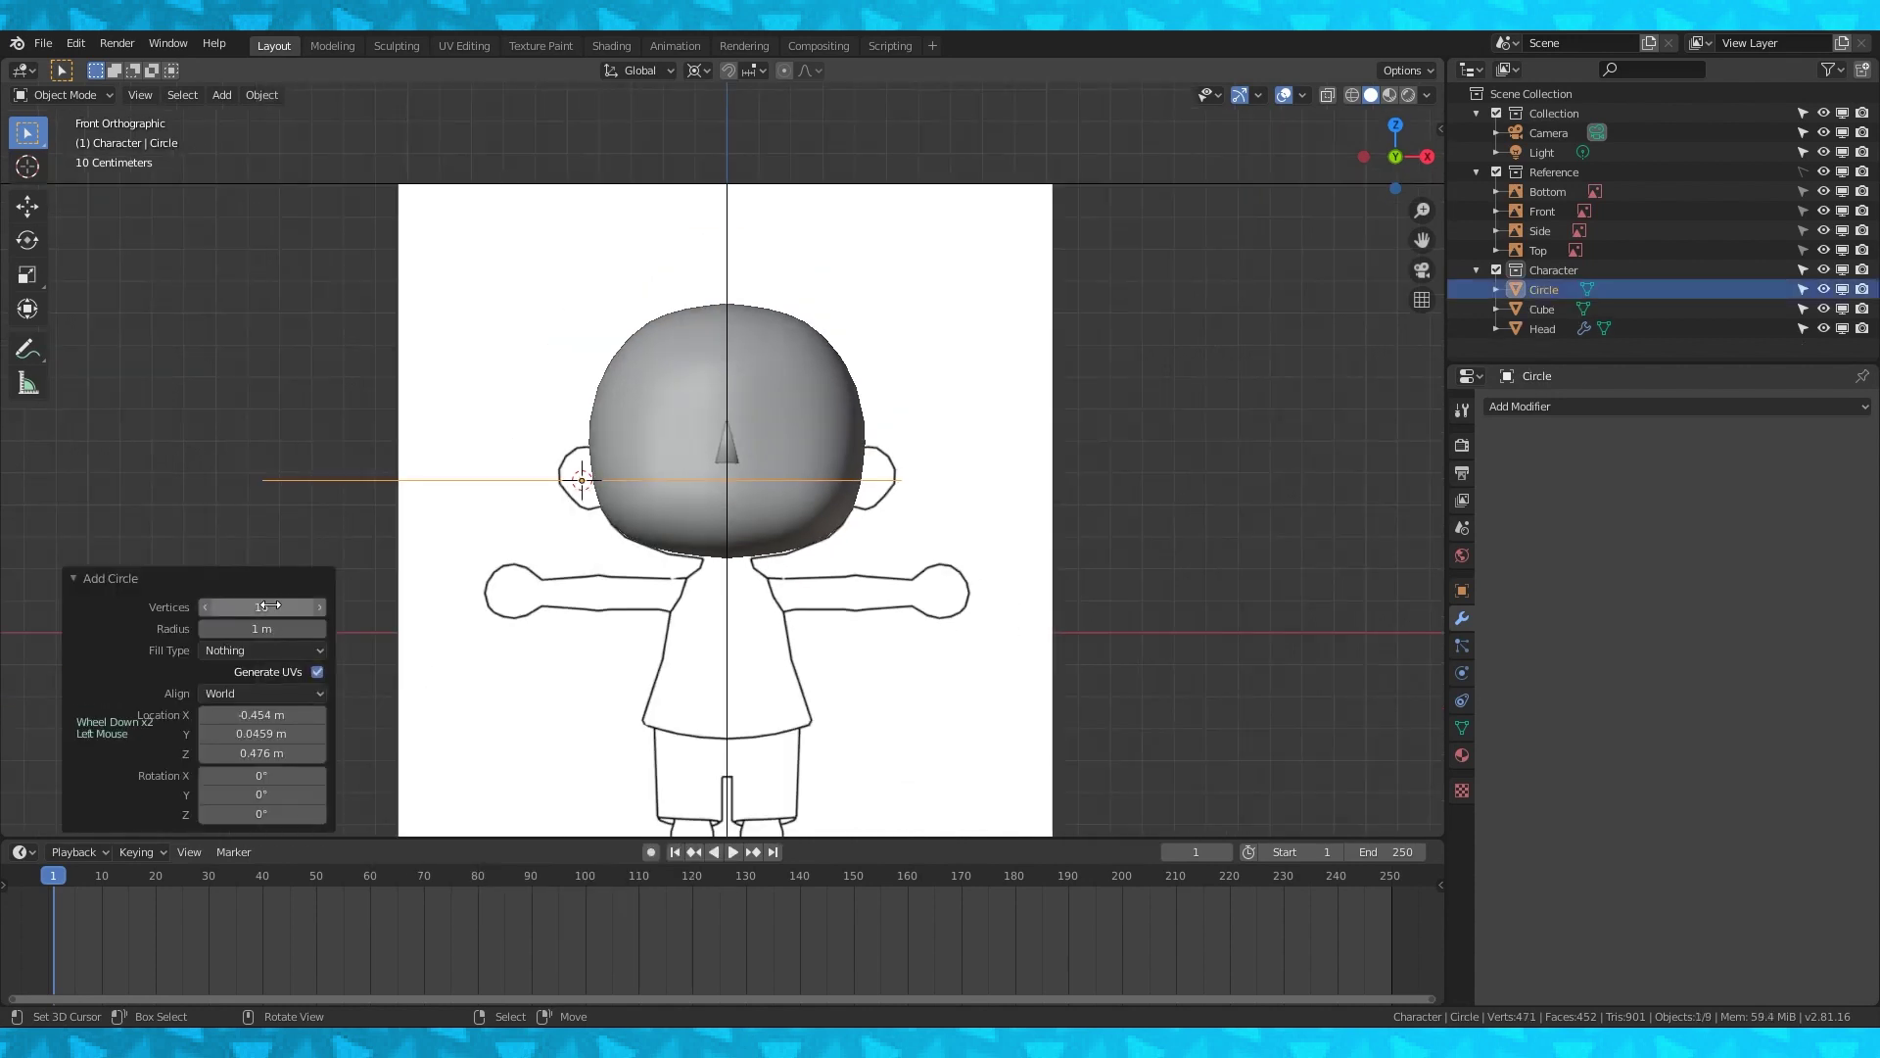
# Delete the front half of the circle's vertices in wireframe top view with the reference images hidden.
pyautogui.click(1352, 95)
pyautogui.press('KP_7')
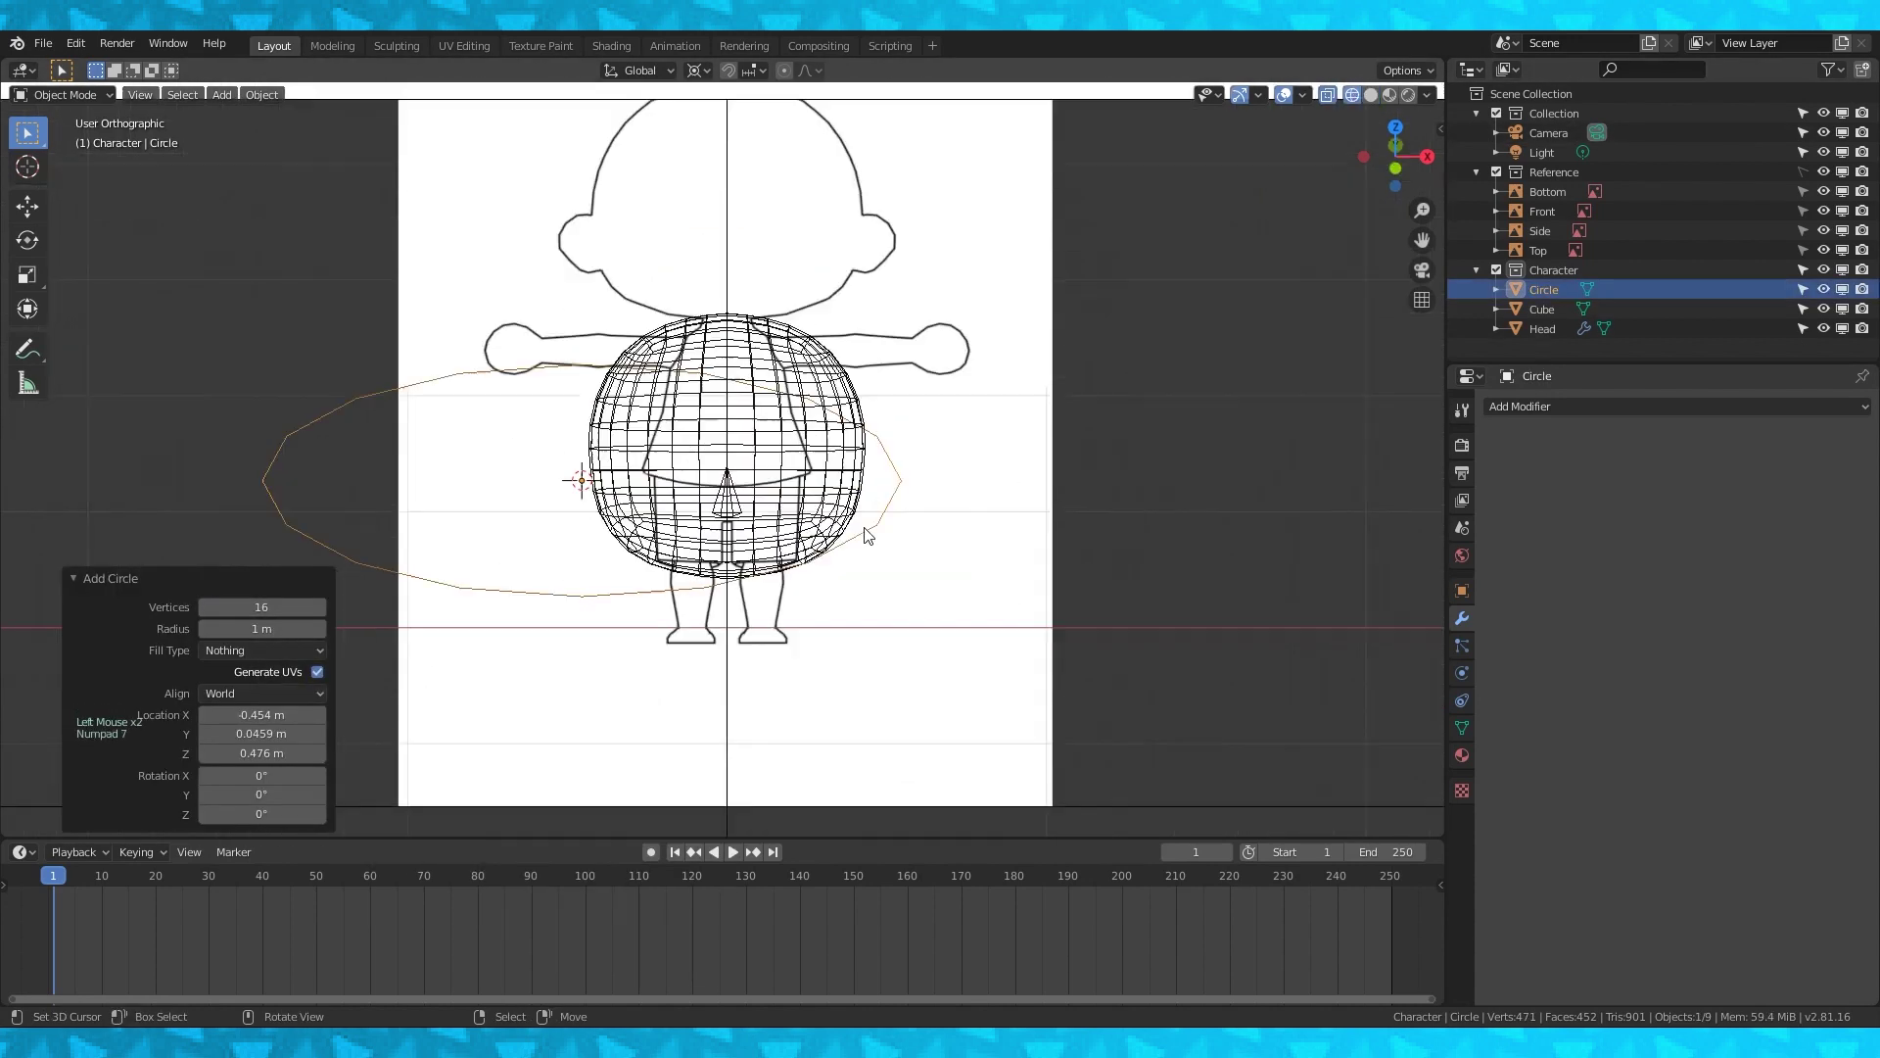
pyautogui.scroll(-4, 852, 533)
pyautogui.click(1822, 172)
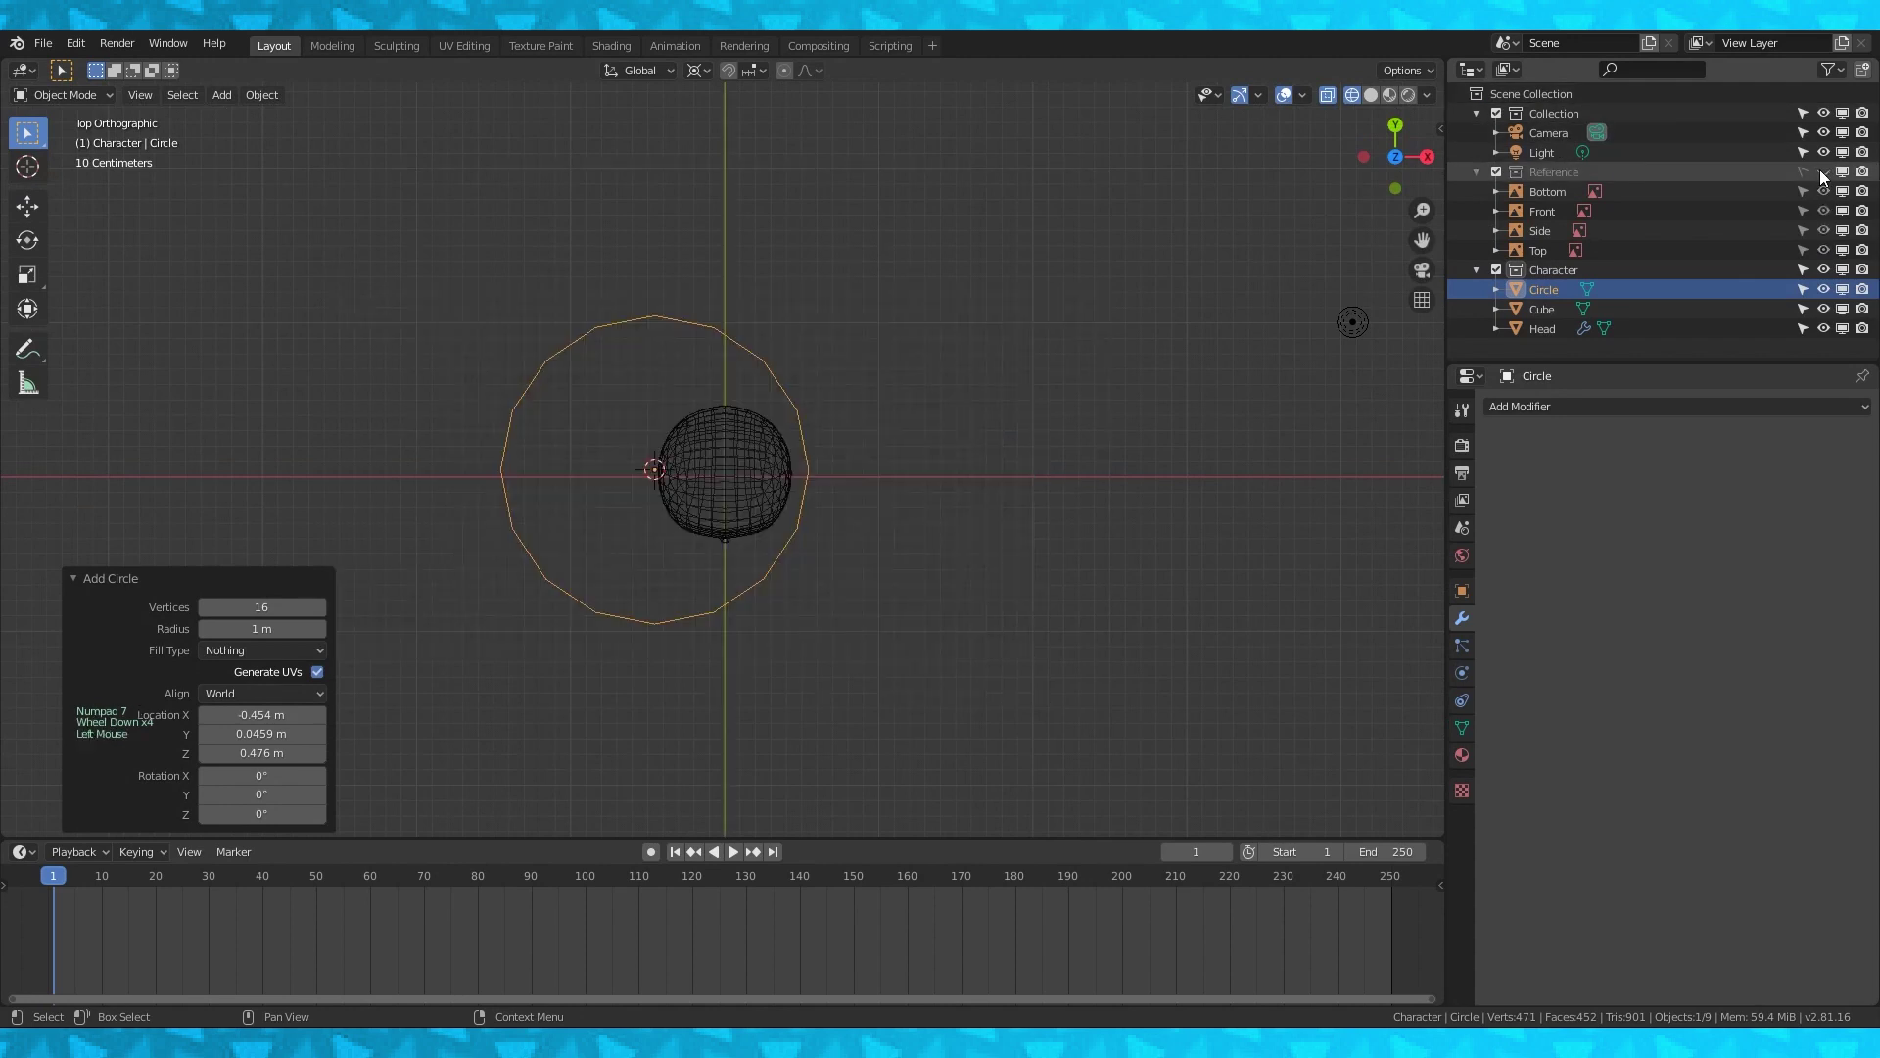
pyautogui.scroll(3, 831, 598)
pyautogui.press('Tab')
pyautogui.click(134, 96)
pyautogui.rightClick(863, 598)
pyautogui.keyDown('shift'); pyautogui.rightClick(795, 658); pyautogui.keyUp('shift')
pyautogui.press('c')
pyautogui.moveTo(833, 646); pyautogui.dragTo(382, 606)
pyautogui.rightClick(382, 606)
pyautogui.press('x')
pyautogui.click(315, 574)
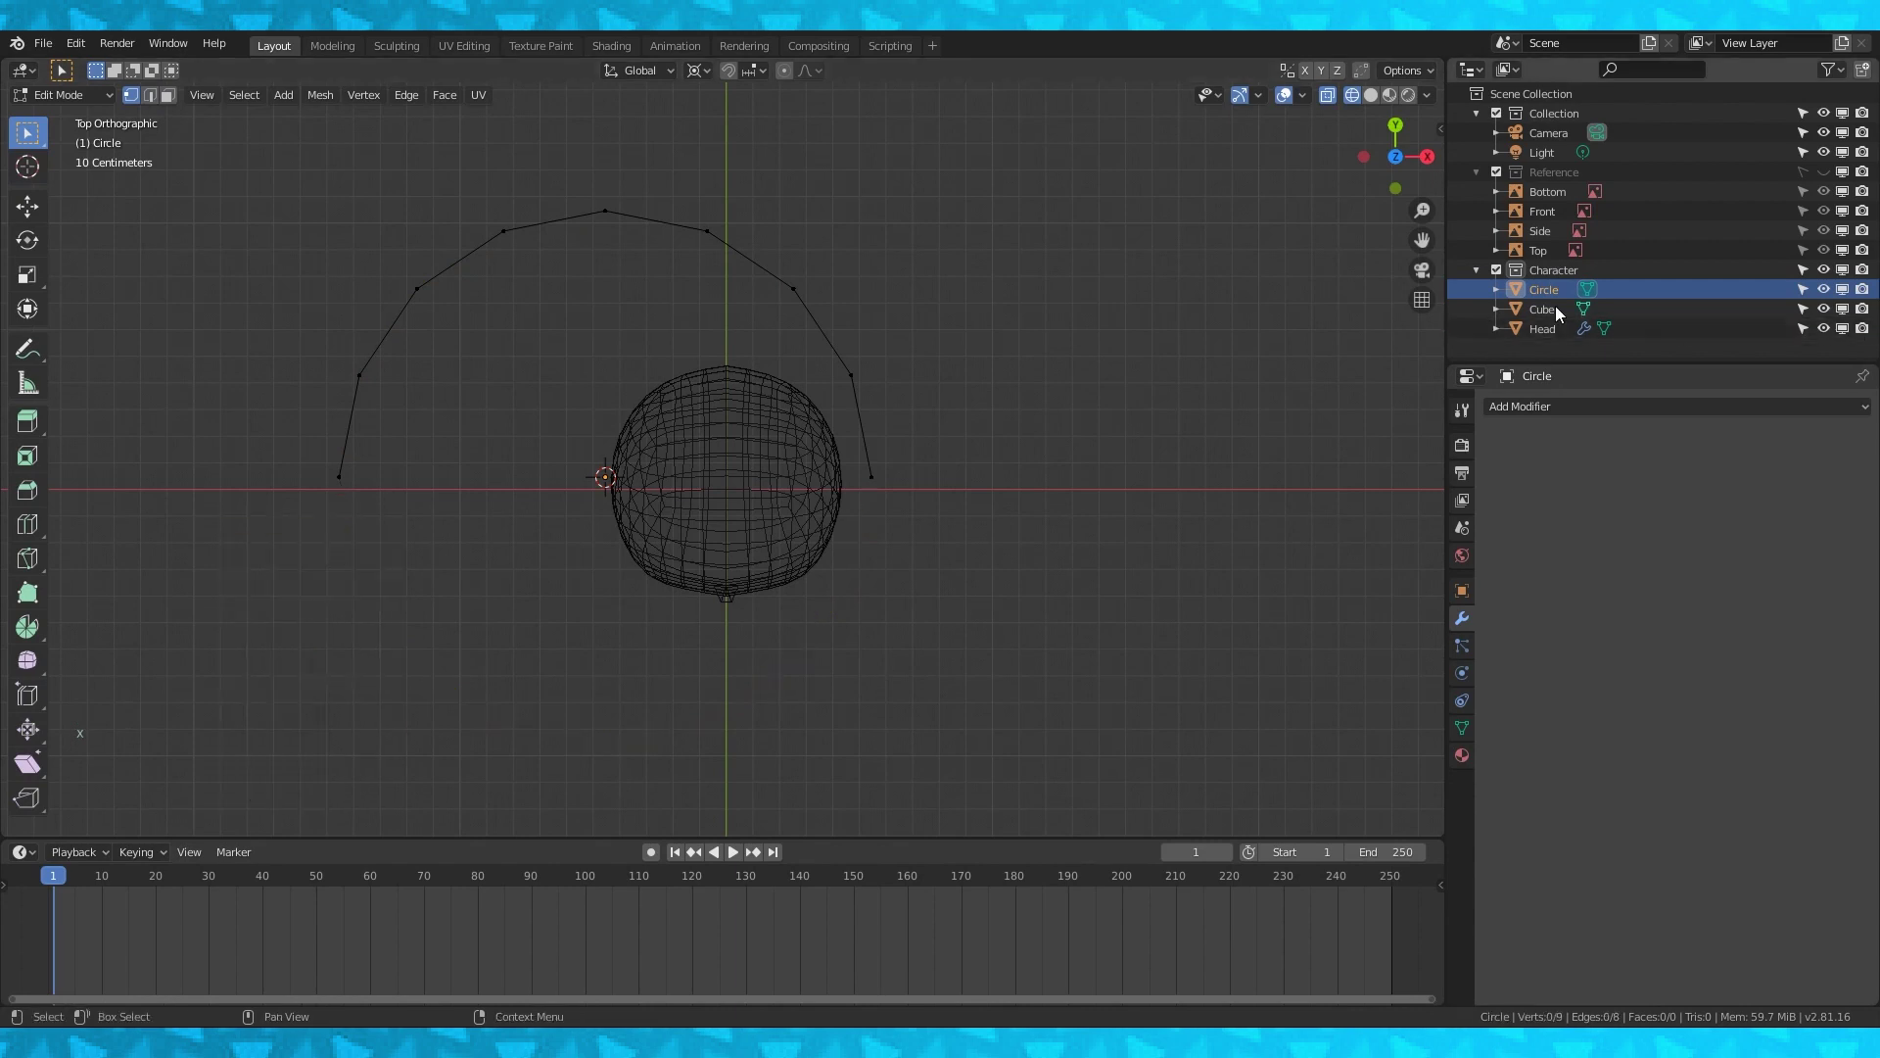
# Rename the Cube object to Nose and the Circle object to Ear.
pyautogui.click(1559, 310)
pyautogui.doubleClick(1559, 309)
pyautogui.write('Nose')
pyautogui.press('Return')
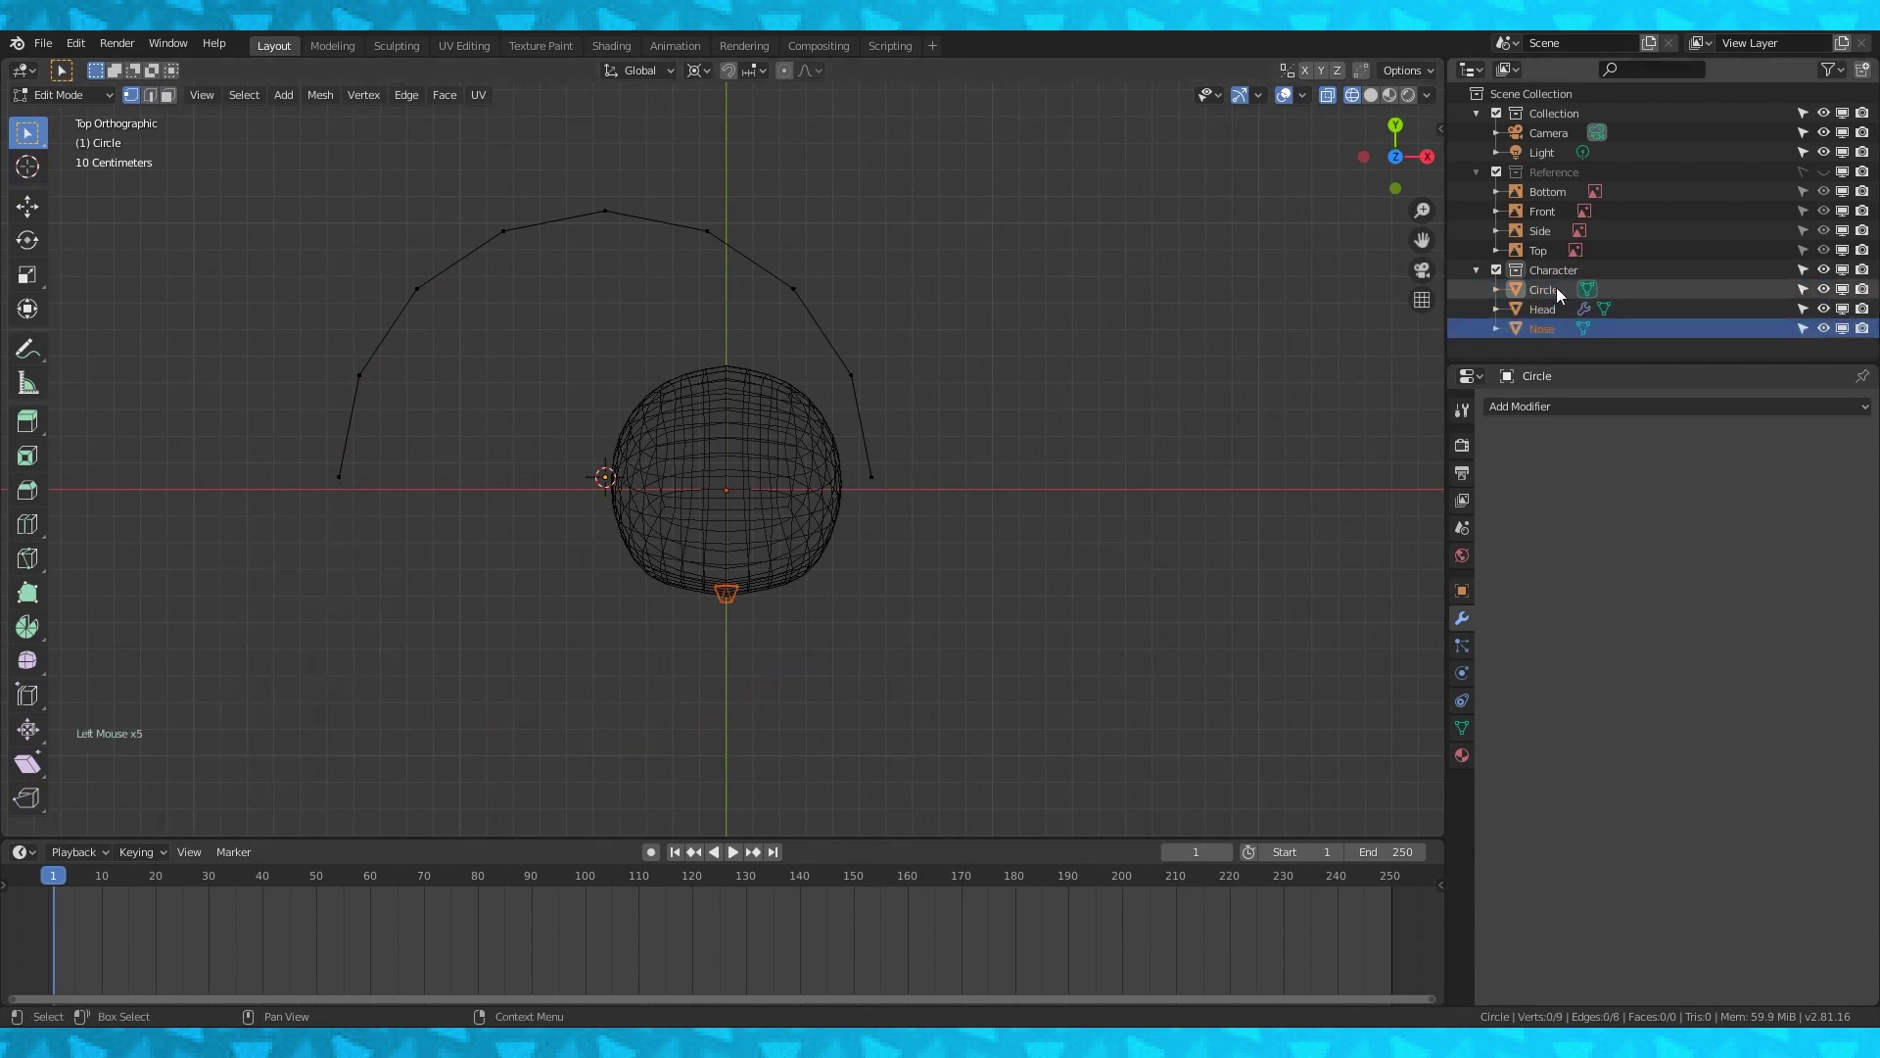
pyautogui.click(1559, 290)
pyautogui.doubleClick(1559, 290)
pyautogui.write('Ear')
pyautogui.press('Return')
# Select the whole ear arc and rotate it 90° in front view.
pyautogui.keyDown('alt'); pyautogui.rightClick(761, 264); pyautogui.keyUp('alt')
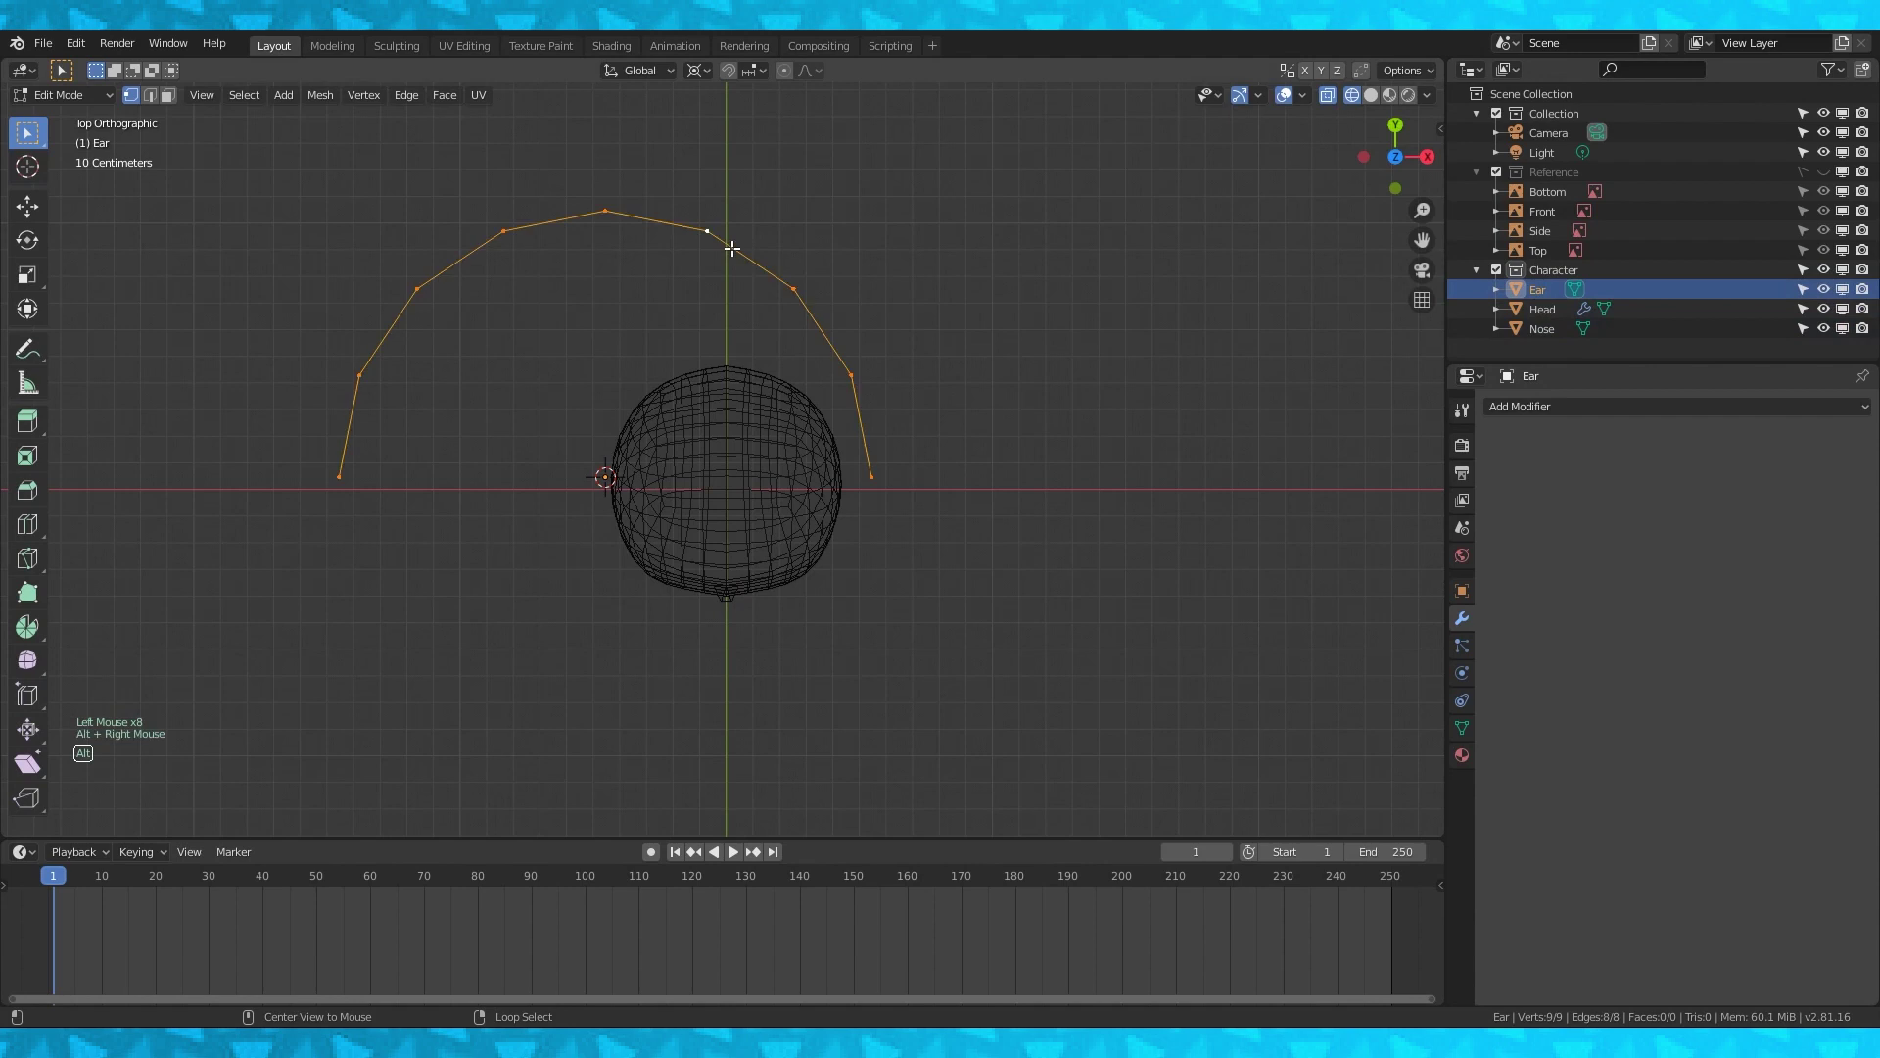
pyautogui.press('KP_1')
pyautogui.write('r90')
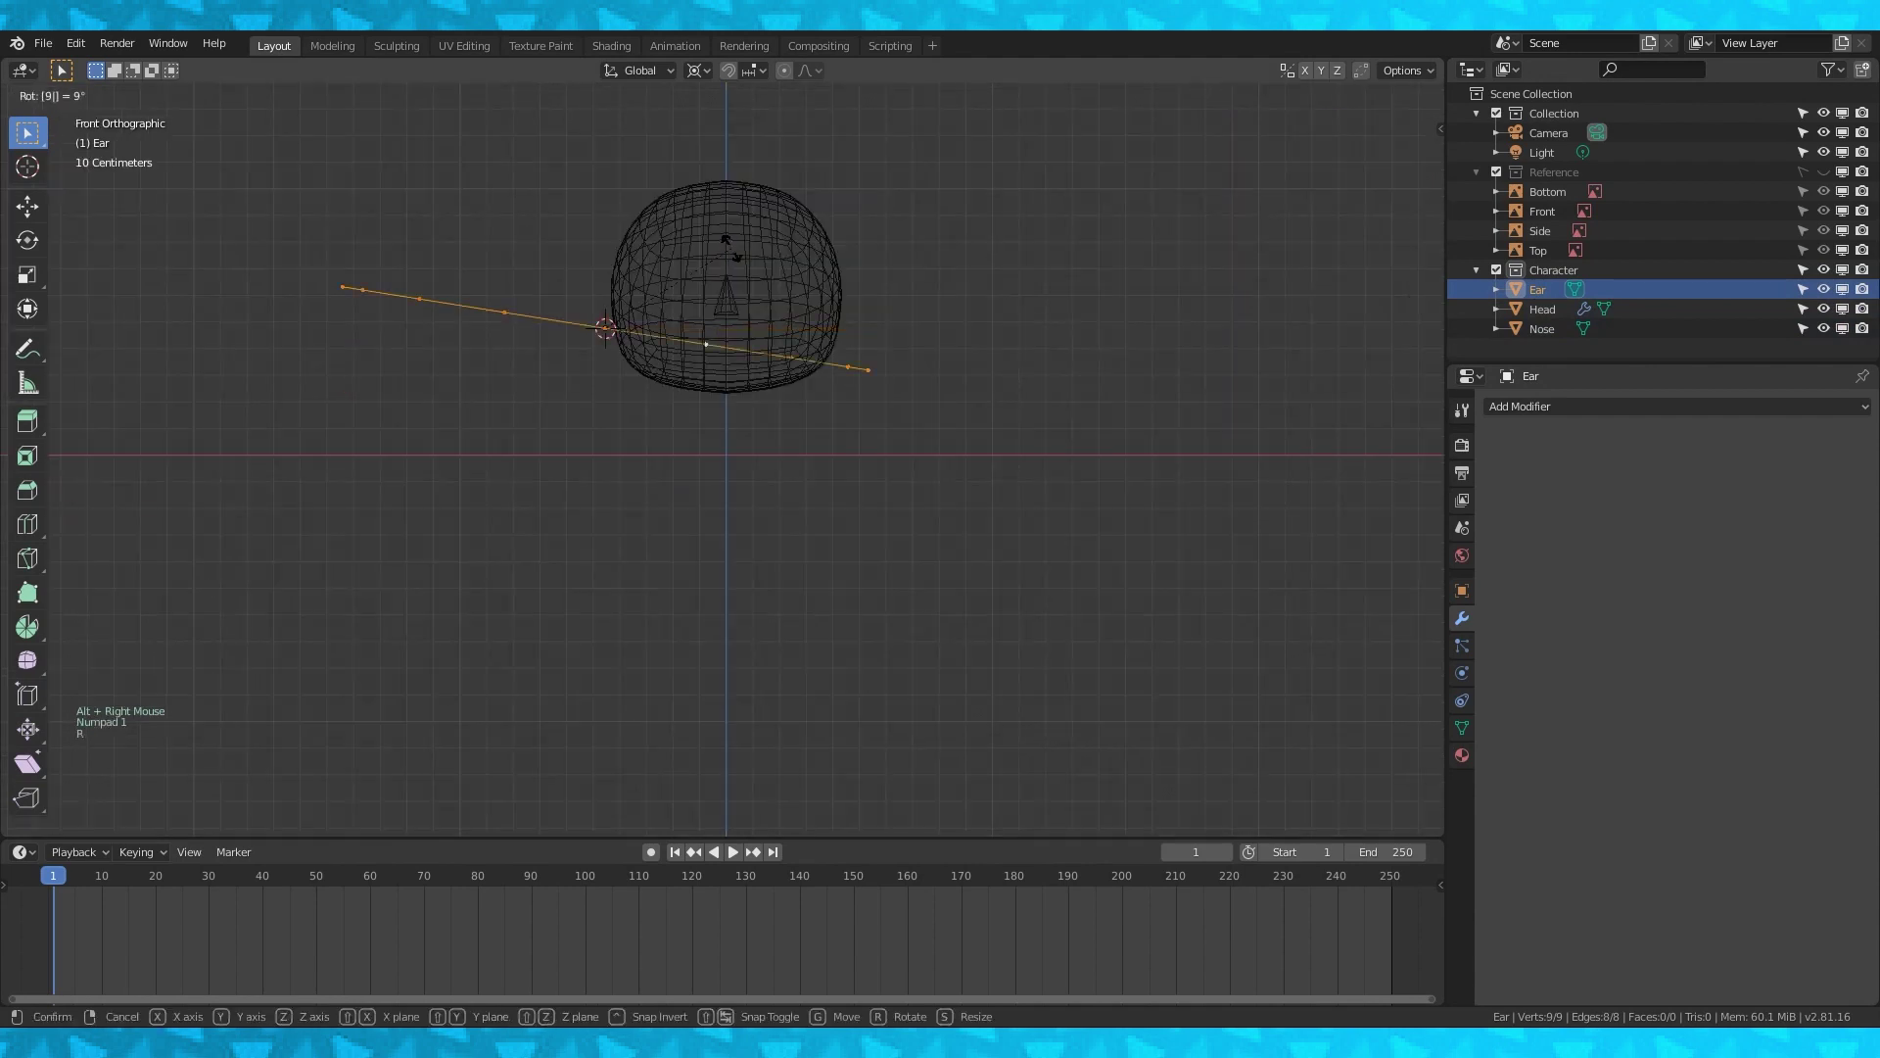
pyautogui.press('Return')
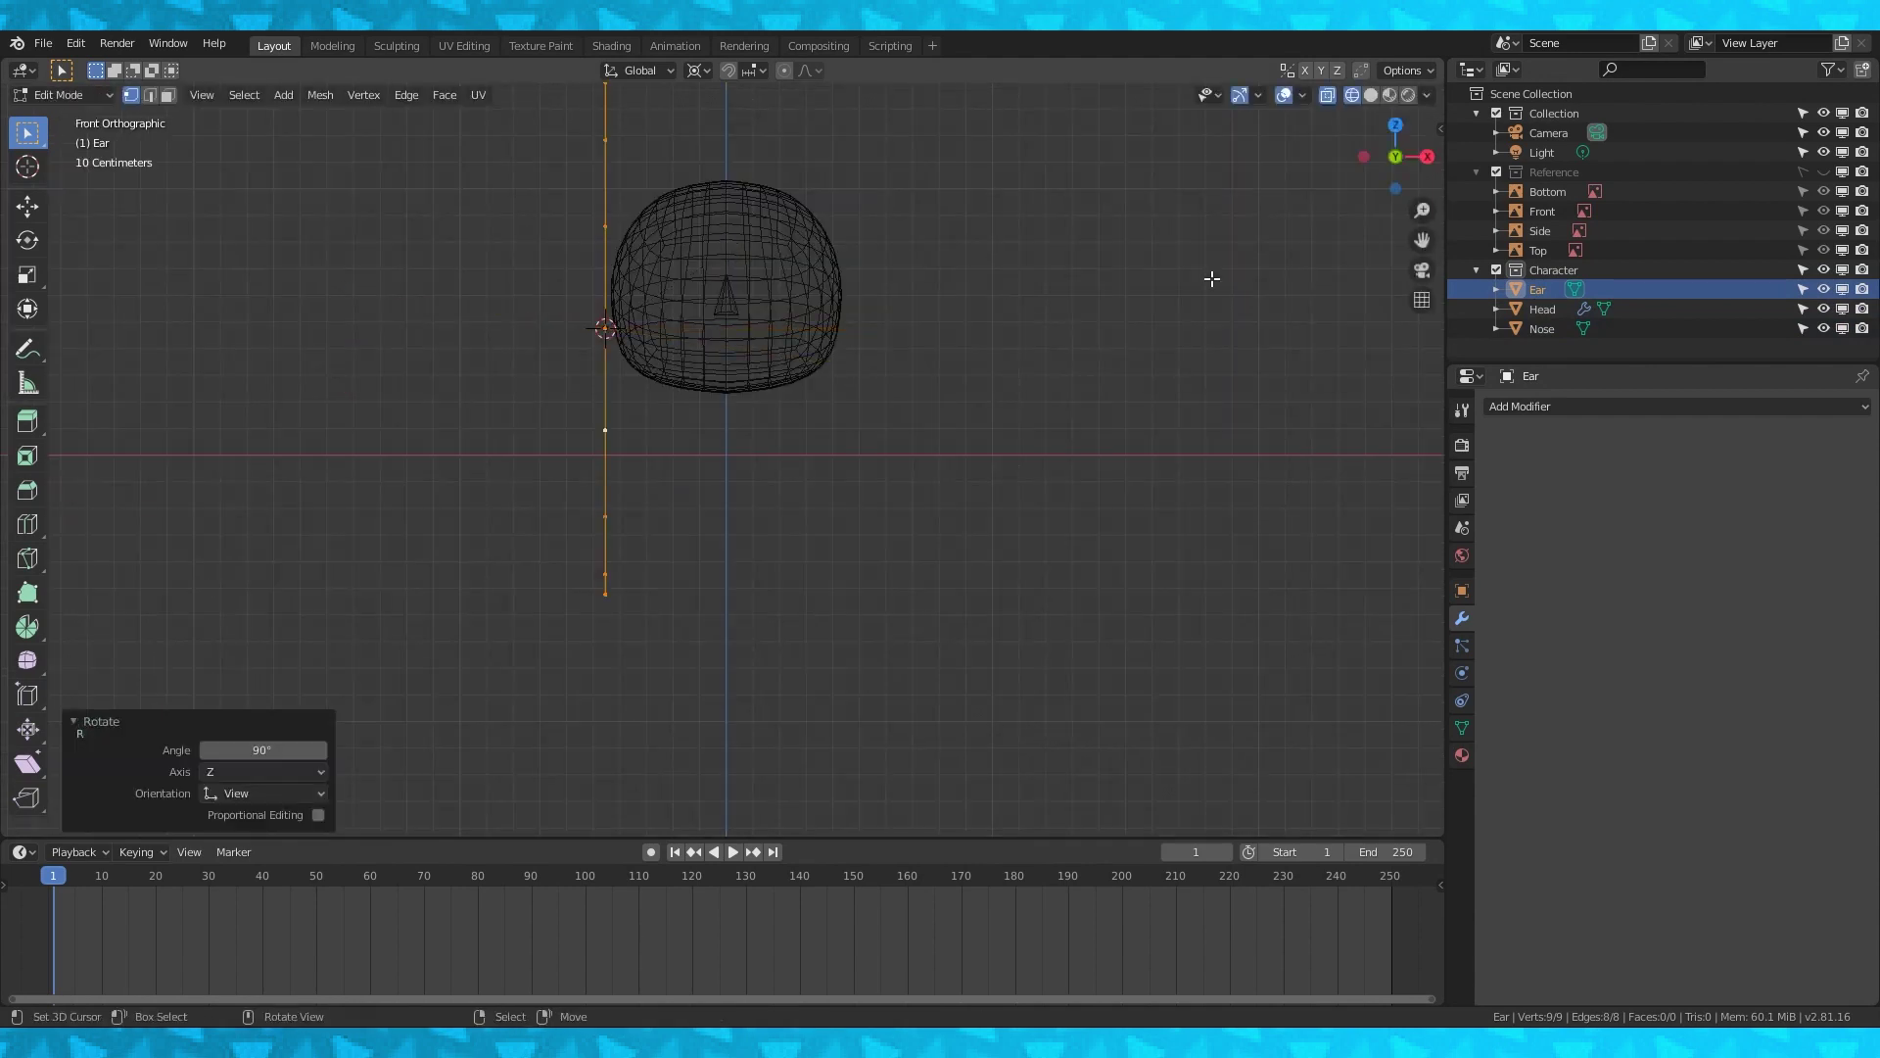
# Show the reference images and scale the ear arc to 0.098 to match the front view's ear height.
pyautogui.click(1824, 171)
pyautogui.keyDown('shift'); pyautogui.moveTo(960, 319); pyautogui.dragTo(1023, 406, button='middle'); pyautogui.keyUp('shift')
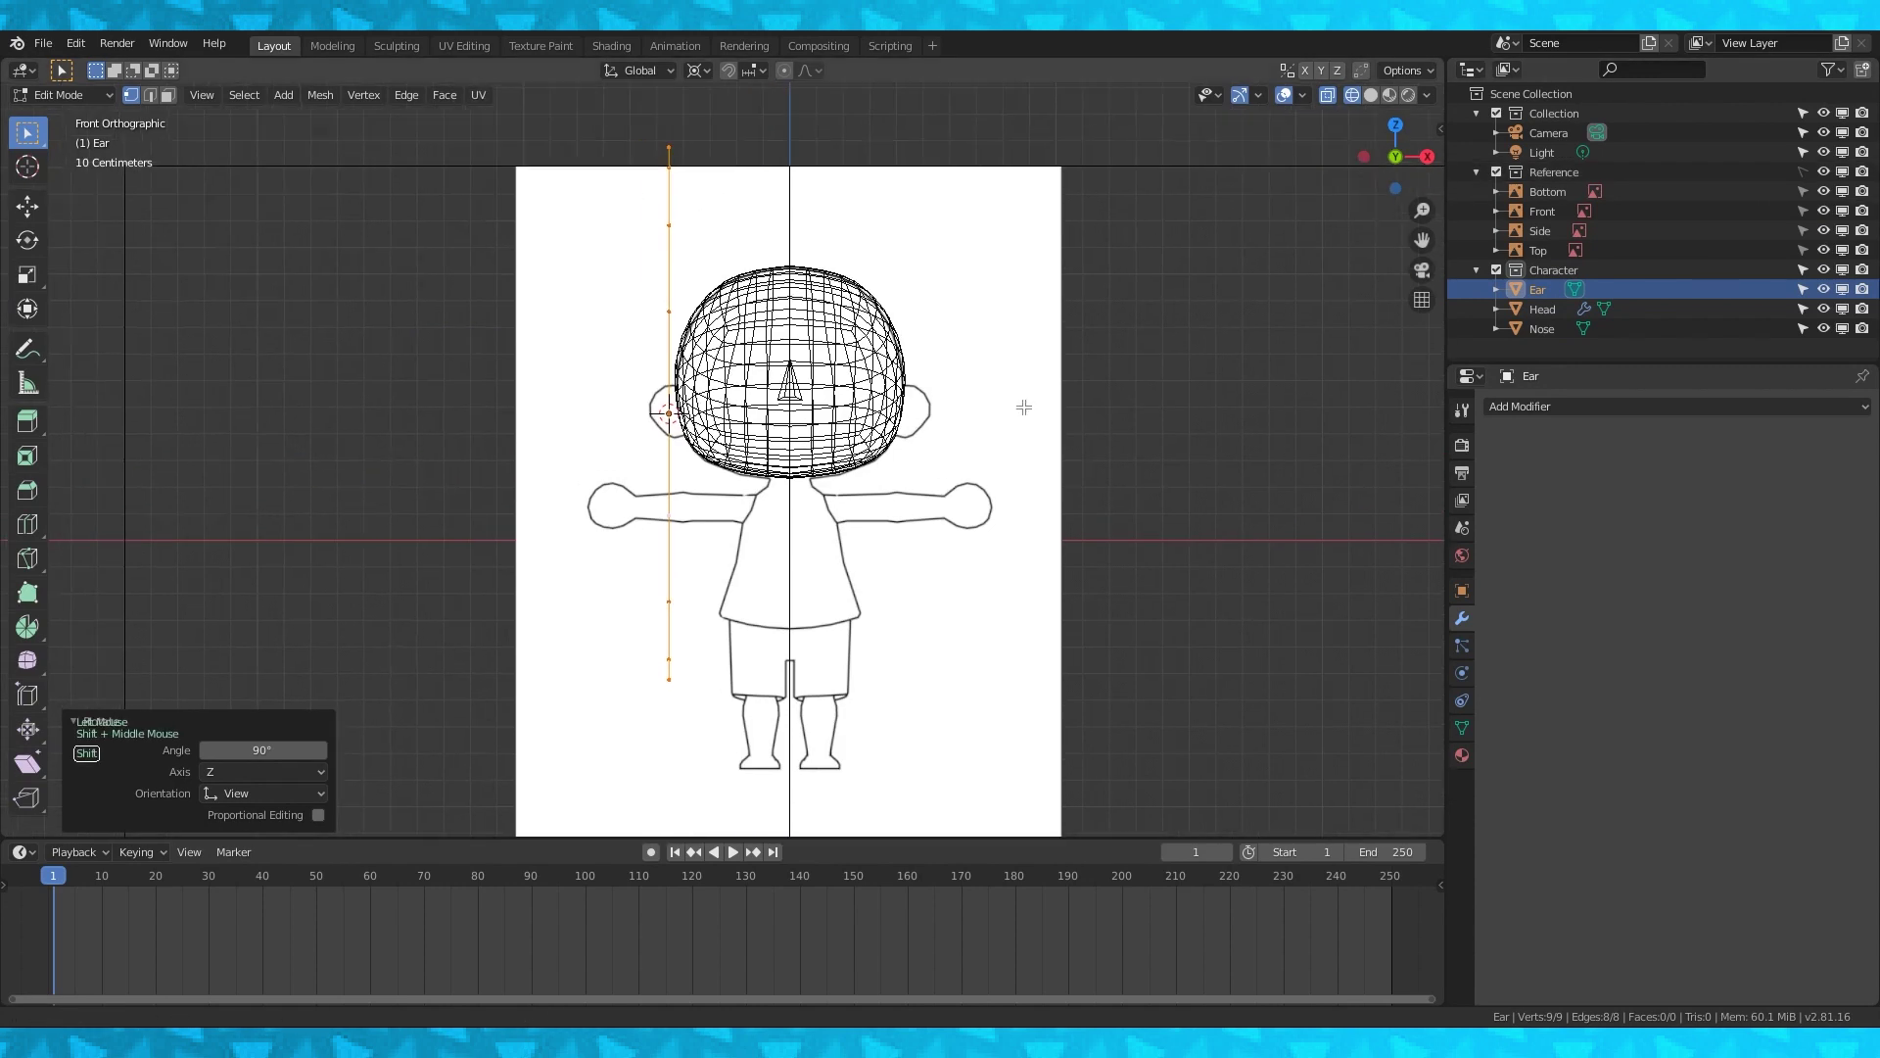
pyautogui.scroll(2, 1023, 407)
pyautogui.press('s')
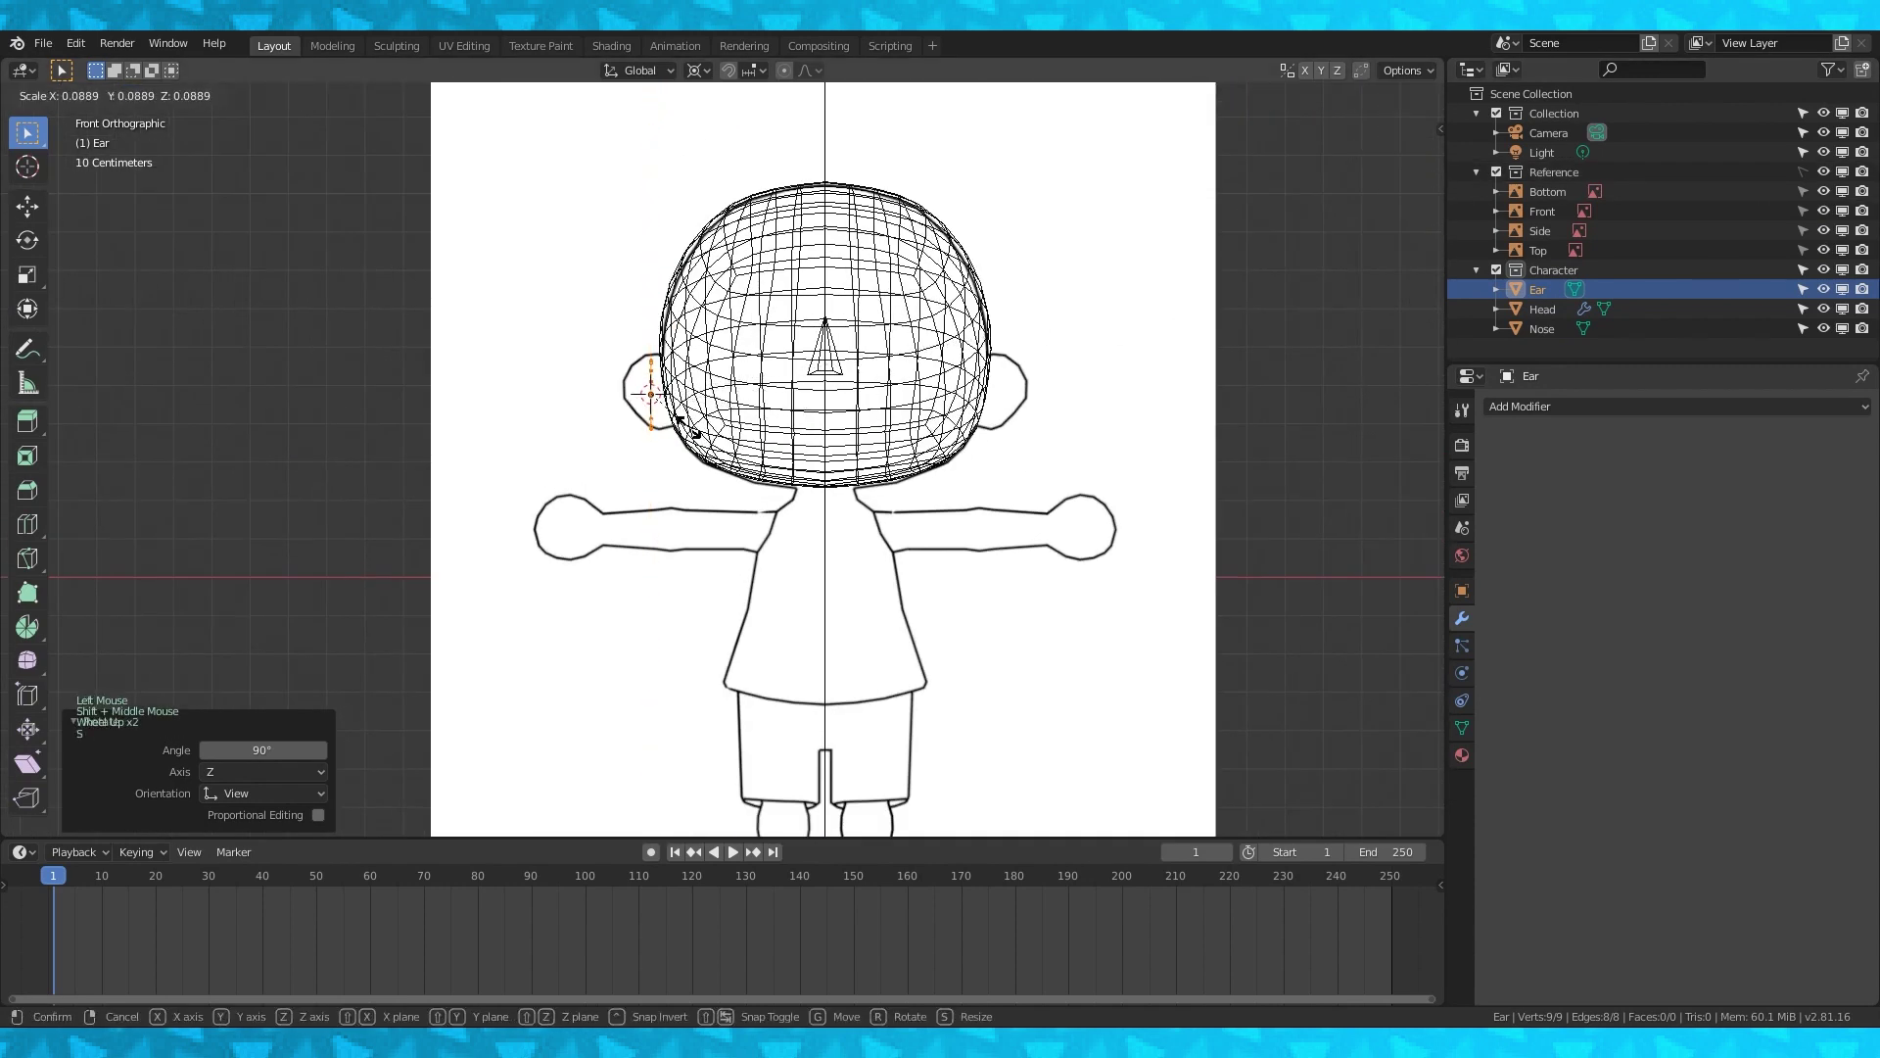
pyautogui.click(699, 420)
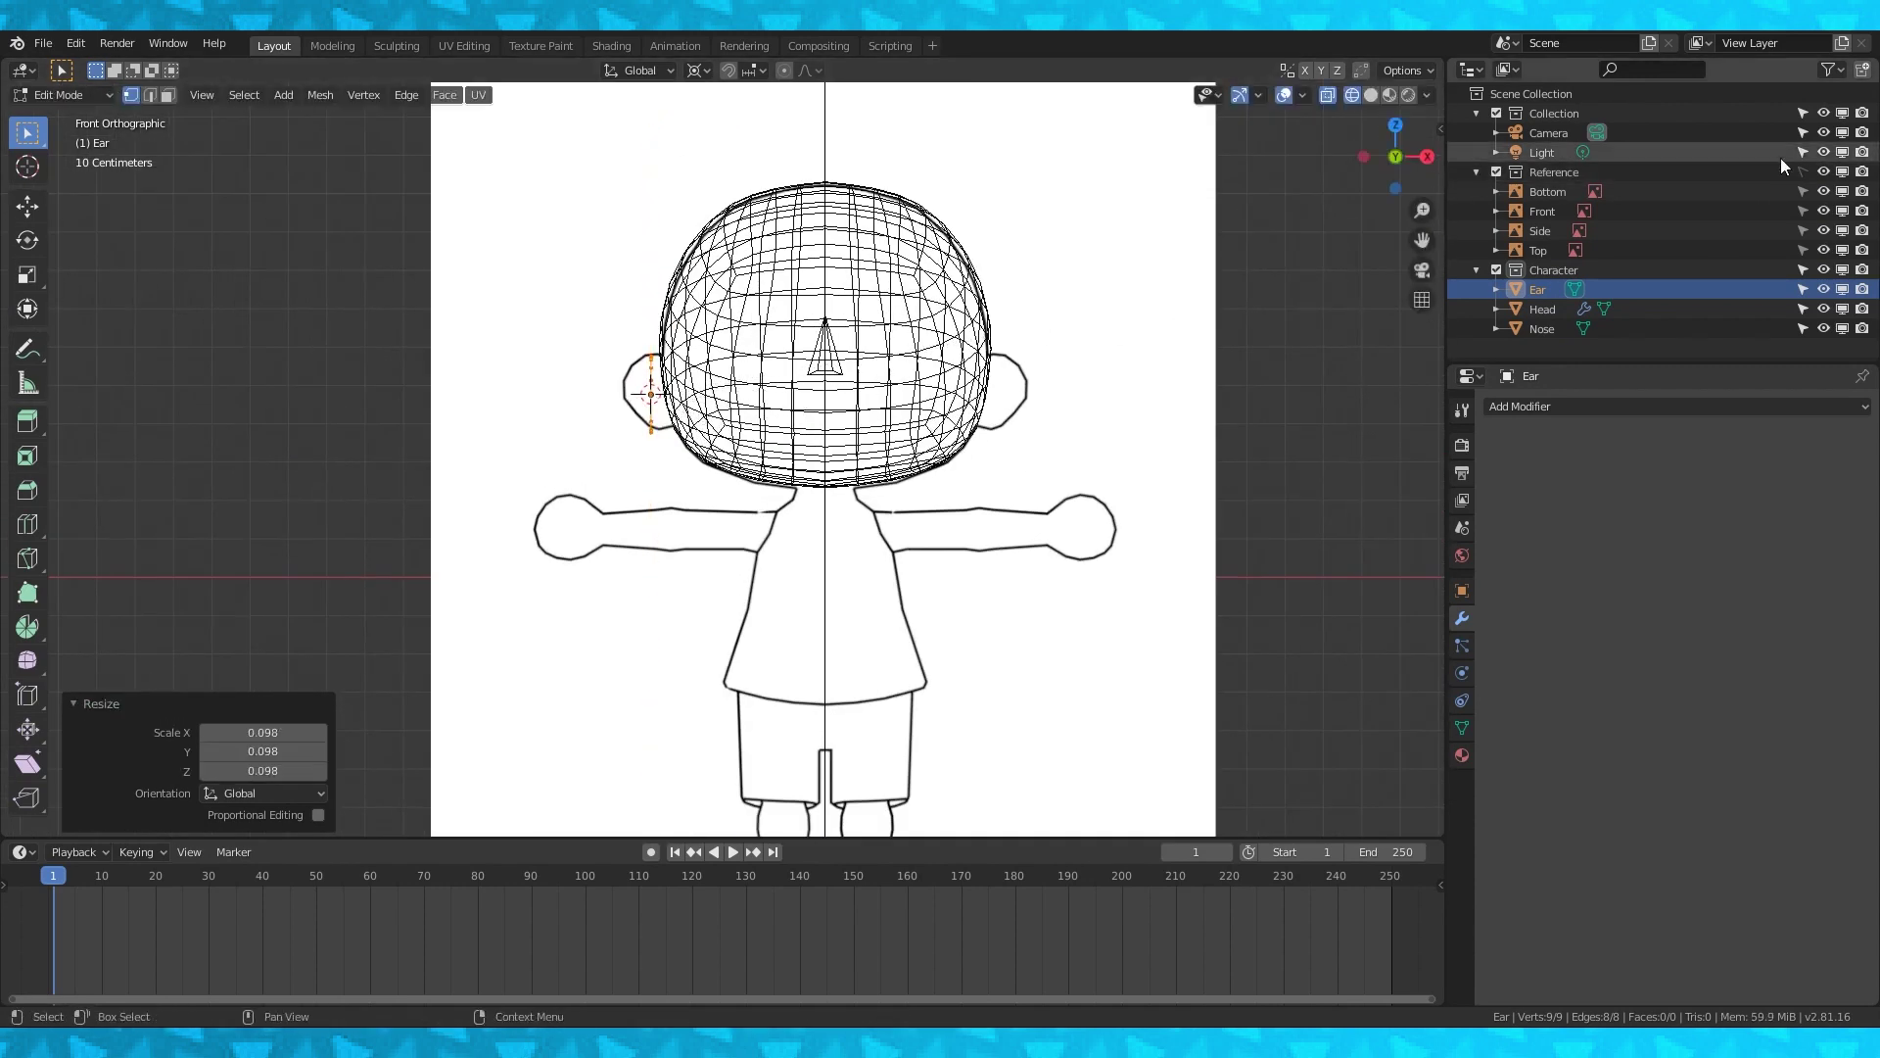
# Hide the reference images and the Head object to isolate the ear arc in top view.
pyautogui.click(1823, 171)
pyautogui.press('KP_7')
pyautogui.keyDown('shift'); pyautogui.moveTo(599, 485); pyautogui.dragTo(807, 537, button='middle'); pyautogui.keyUp('shift')
pyautogui.scroll(2, 813, 535)
pyautogui.keyDown('shift'); pyautogui.moveTo(972, 503); pyautogui.dragTo(855, 531, button='middle'); pyautogui.keyUp('shift')
pyautogui.scroll(2, 954, 501)
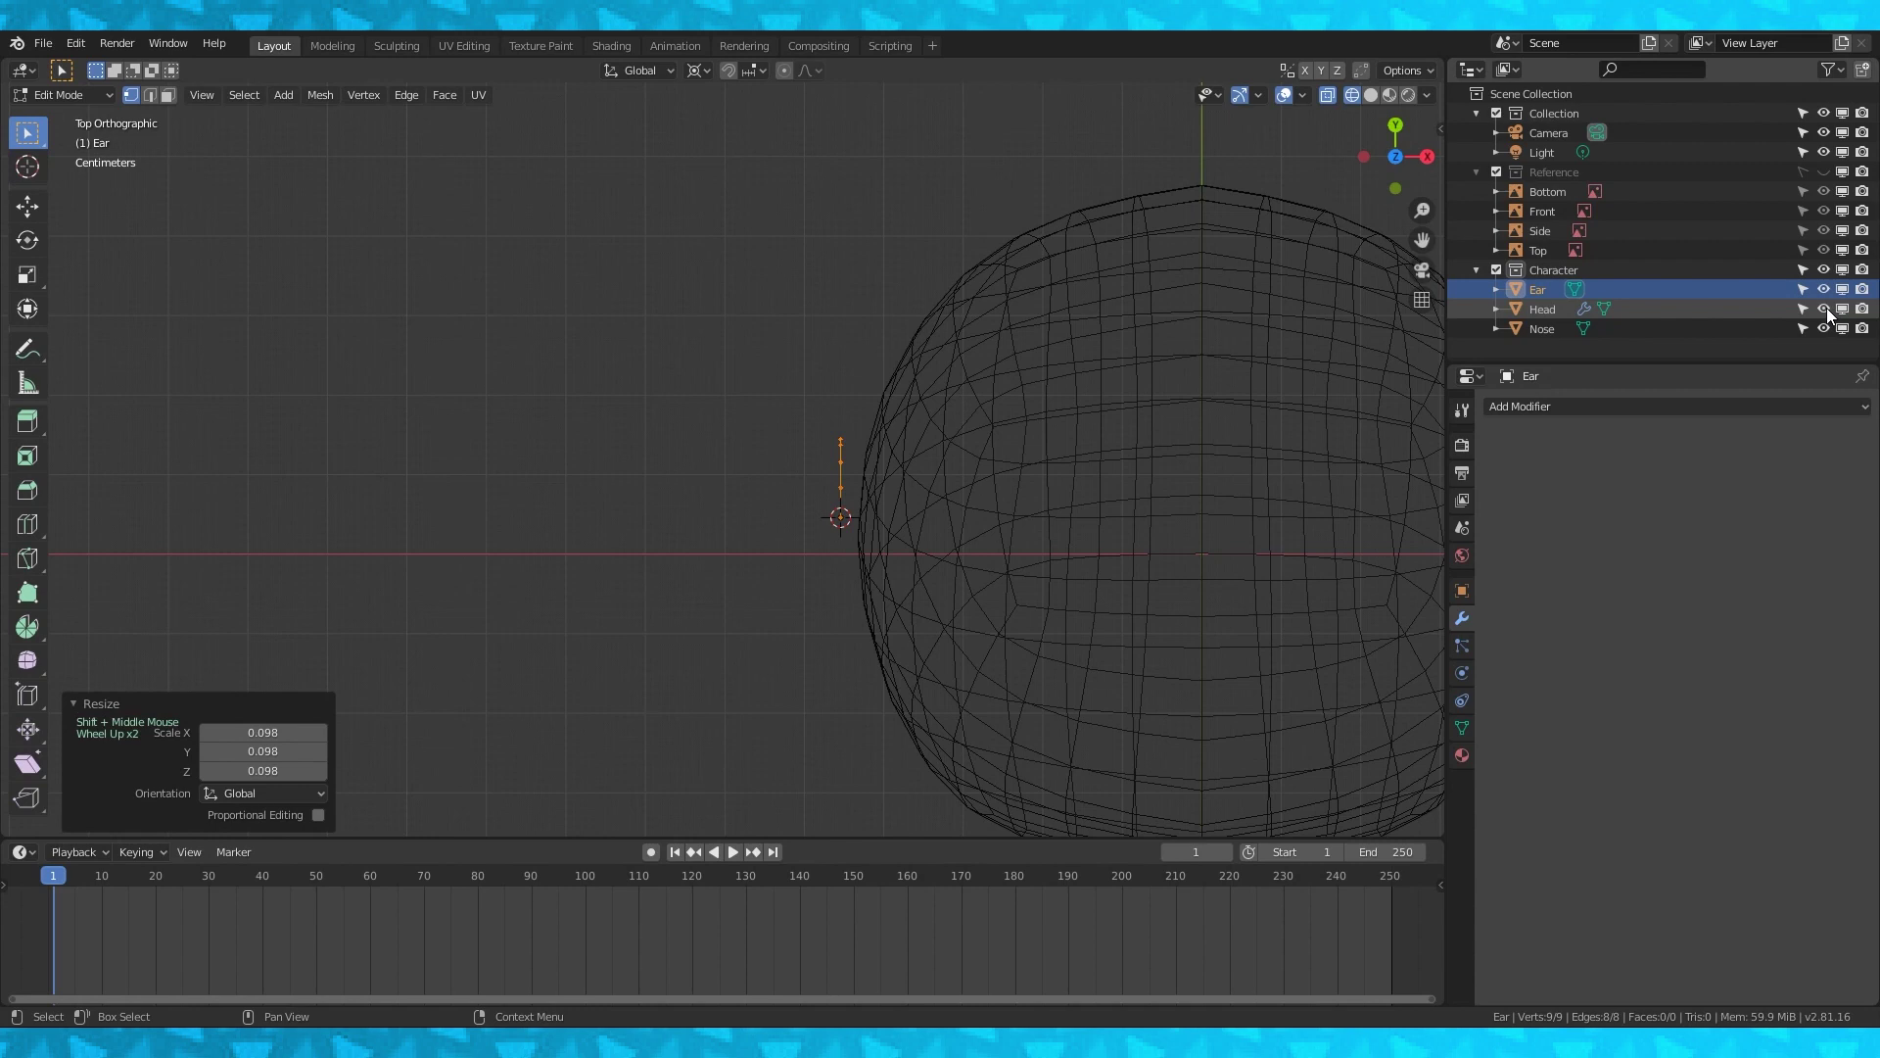
pyautogui.click(1826, 309)
# Snap the 3D cursor to the ear arc's lower end vertex.
pyautogui.scroll(1, 941, 539)
pyautogui.keyDown('shift'); pyautogui.moveTo(898, 521); pyautogui.dragTo(873, 630, button='middle'); pyautogui.keyUp('shift')
pyautogui.scroll(2, 835, 536)
pyautogui.rightClick(868, 627)
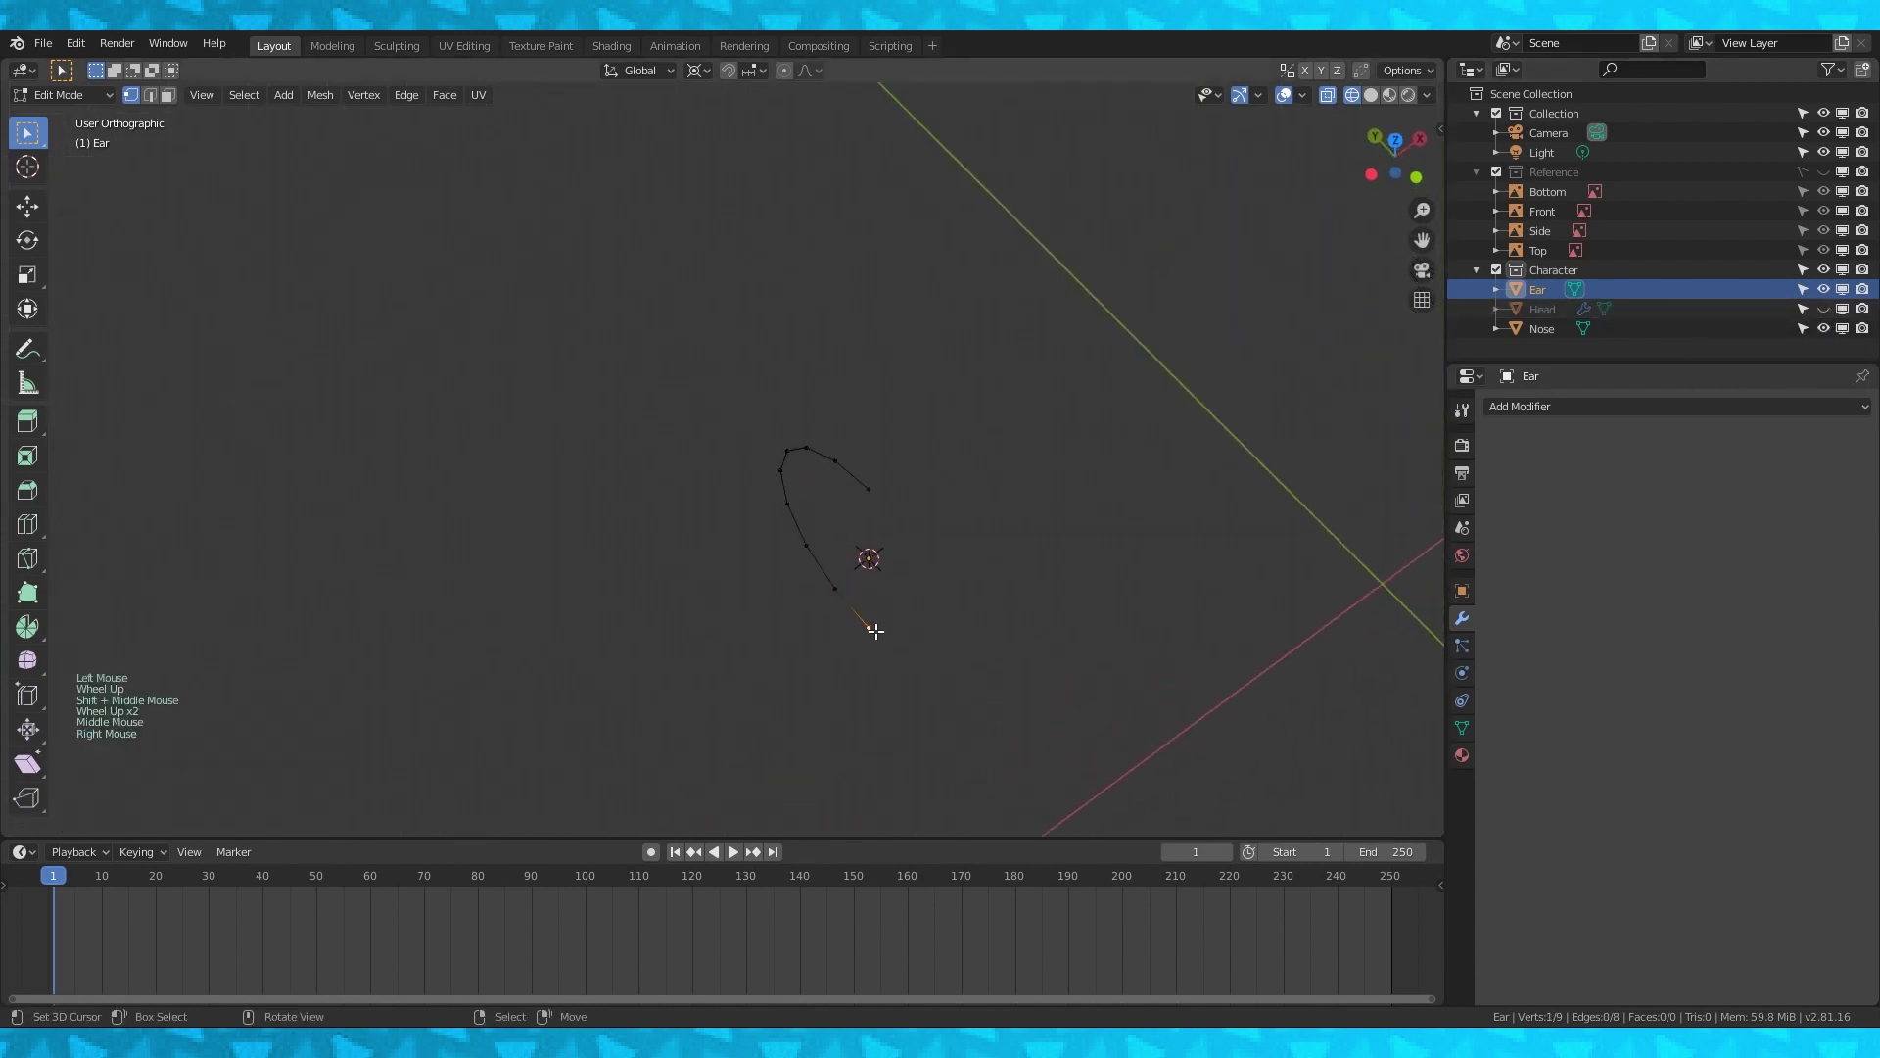
pyautogui.hotkey('shift', 's')
pyautogui.keyDown('alt'); pyautogui.rightClick(830, 576); pyautogui.keyUp('alt')
pyautogui.rightClick(881, 629)
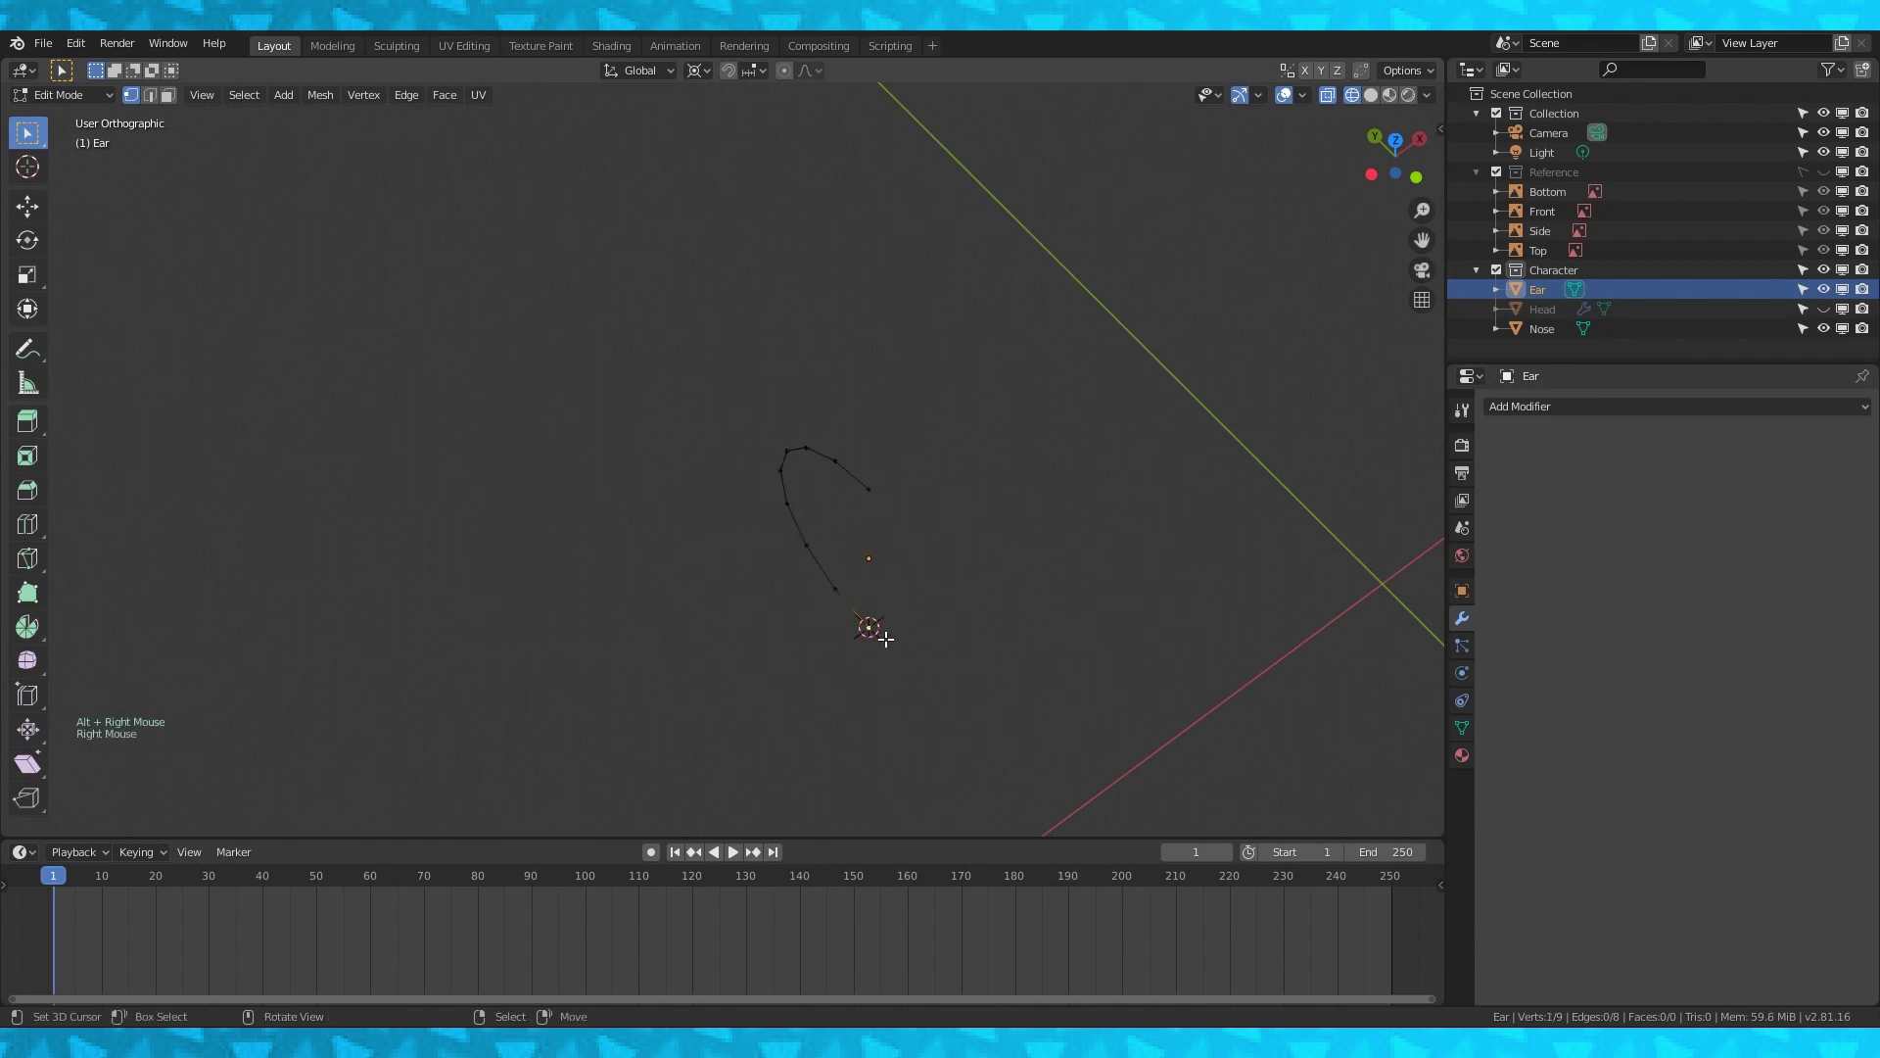
# Set the pivot point to 3D Cursor, duplicate the ear arc in place and rotate the copy 30° in top view.
pyautogui.click(705, 75)
pyautogui.click(720, 113)
pyautogui.keyDown('alt'); pyautogui.keyDown('shift'); pyautogui.rightClick(837, 566); pyautogui.keyUp('shift'); pyautogui.keyUp('alt')
pyautogui.press('KP_7')
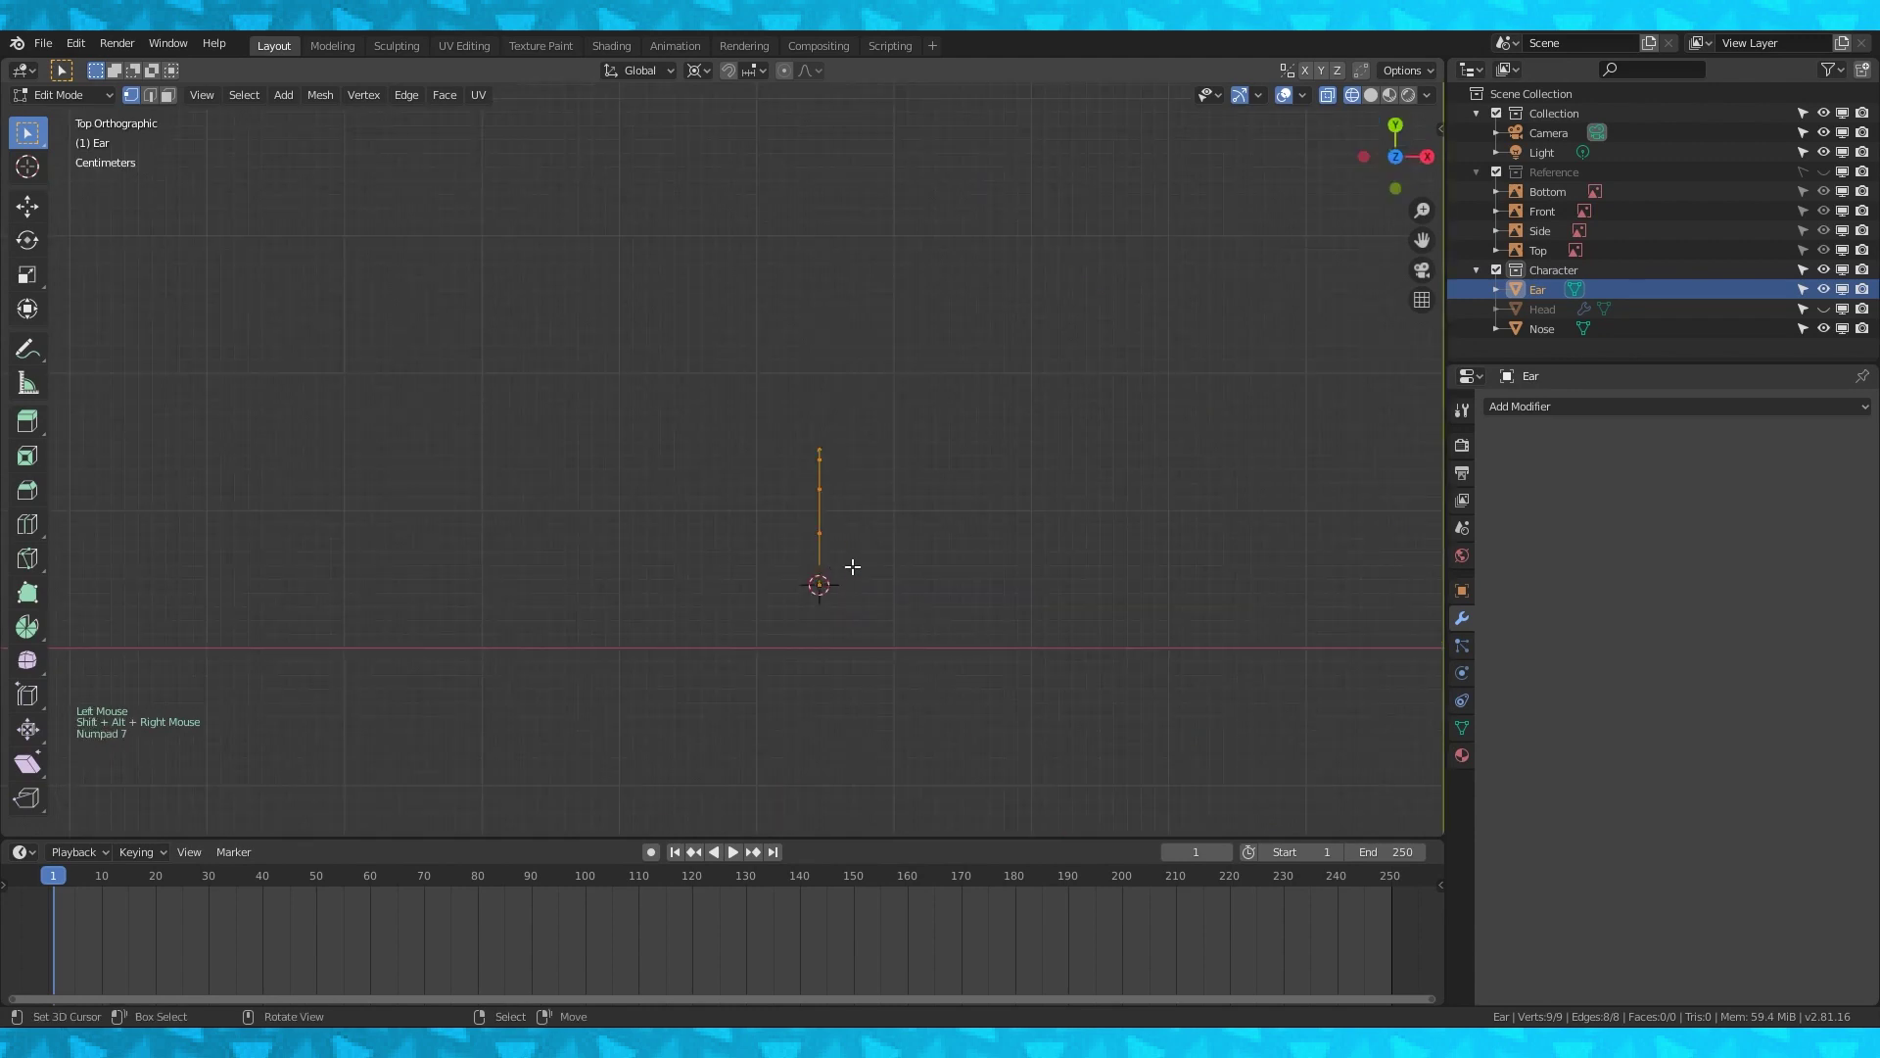
pyautogui.hotkey('shift', 'd')
pyautogui.rightClick(975, 546)
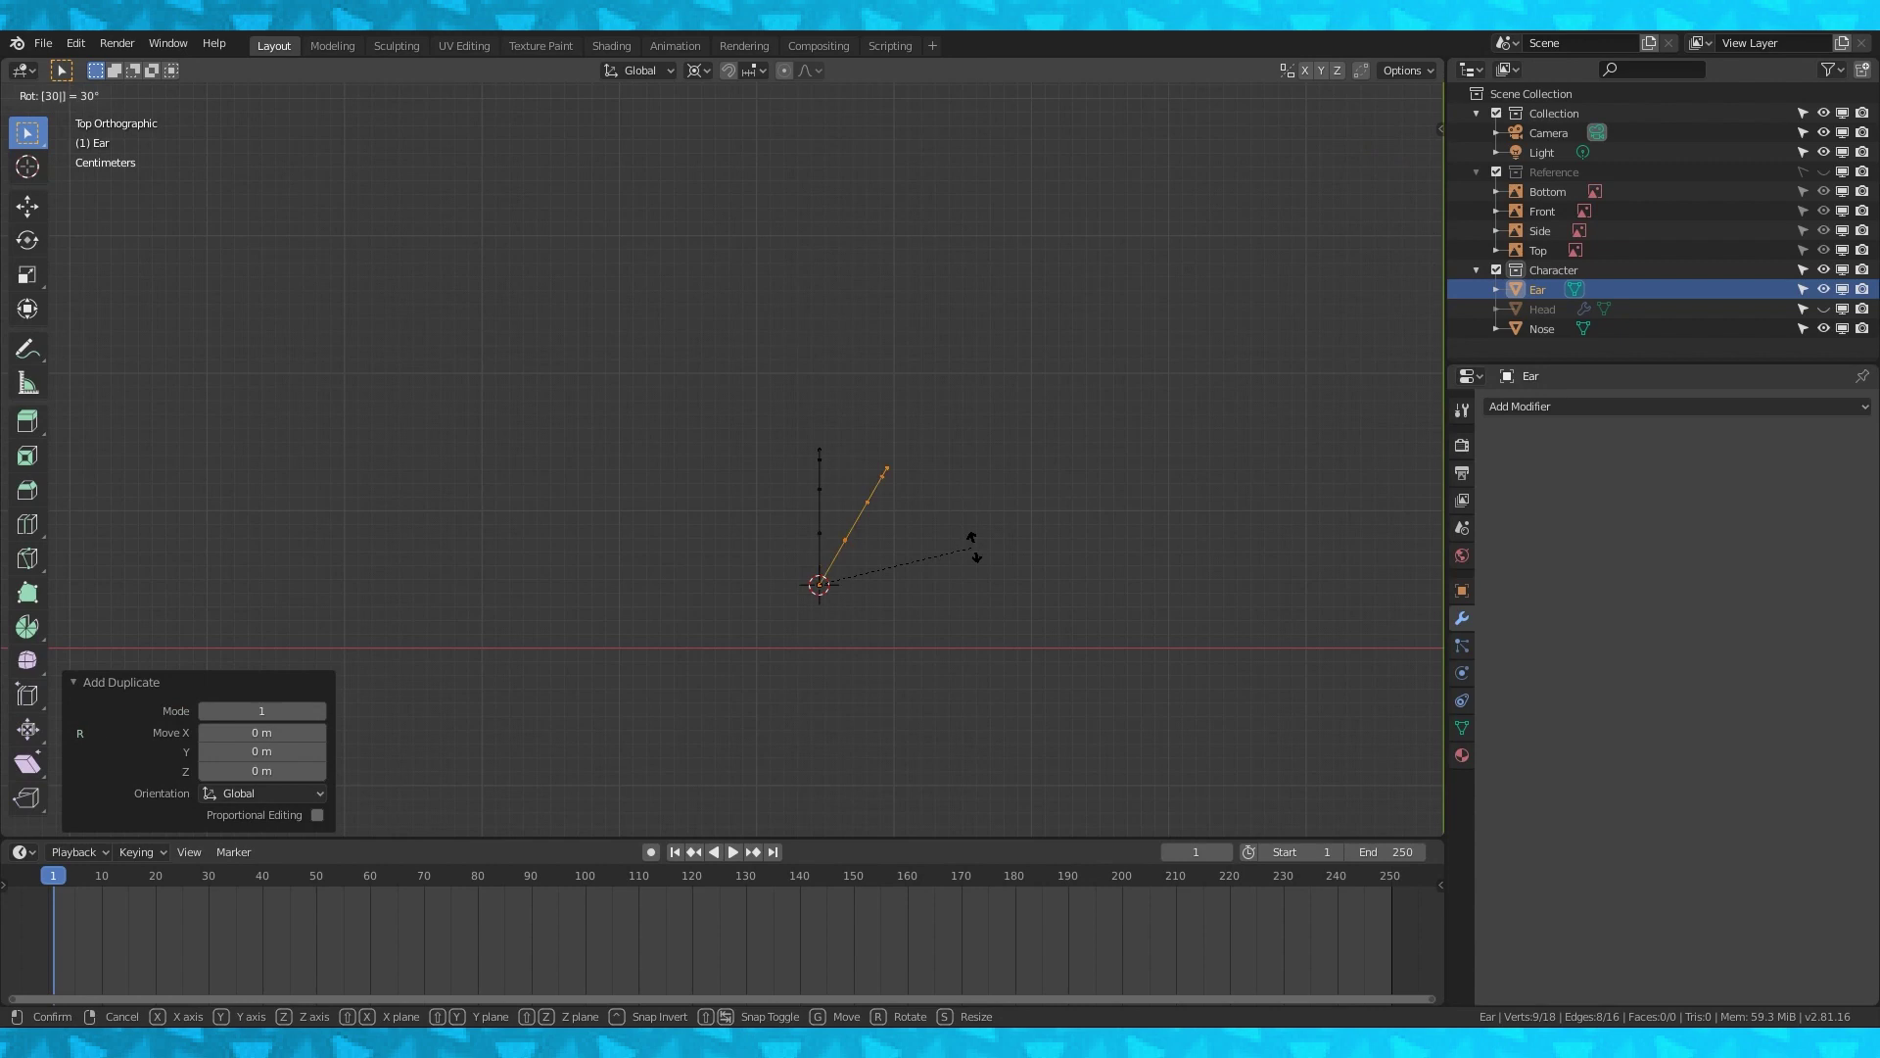
pyautogui.click(974, 546)
# Duplicate the original arc rotated -20°, and duplicate that copy rotated a further -60° around the 3D cursor.
pyautogui.keyDown('alt'); pyautogui.rightClick(830, 515); pyautogui.keyUp('alt')
pyautogui.hotkey('shift', 'd')
pyautogui.write('r')
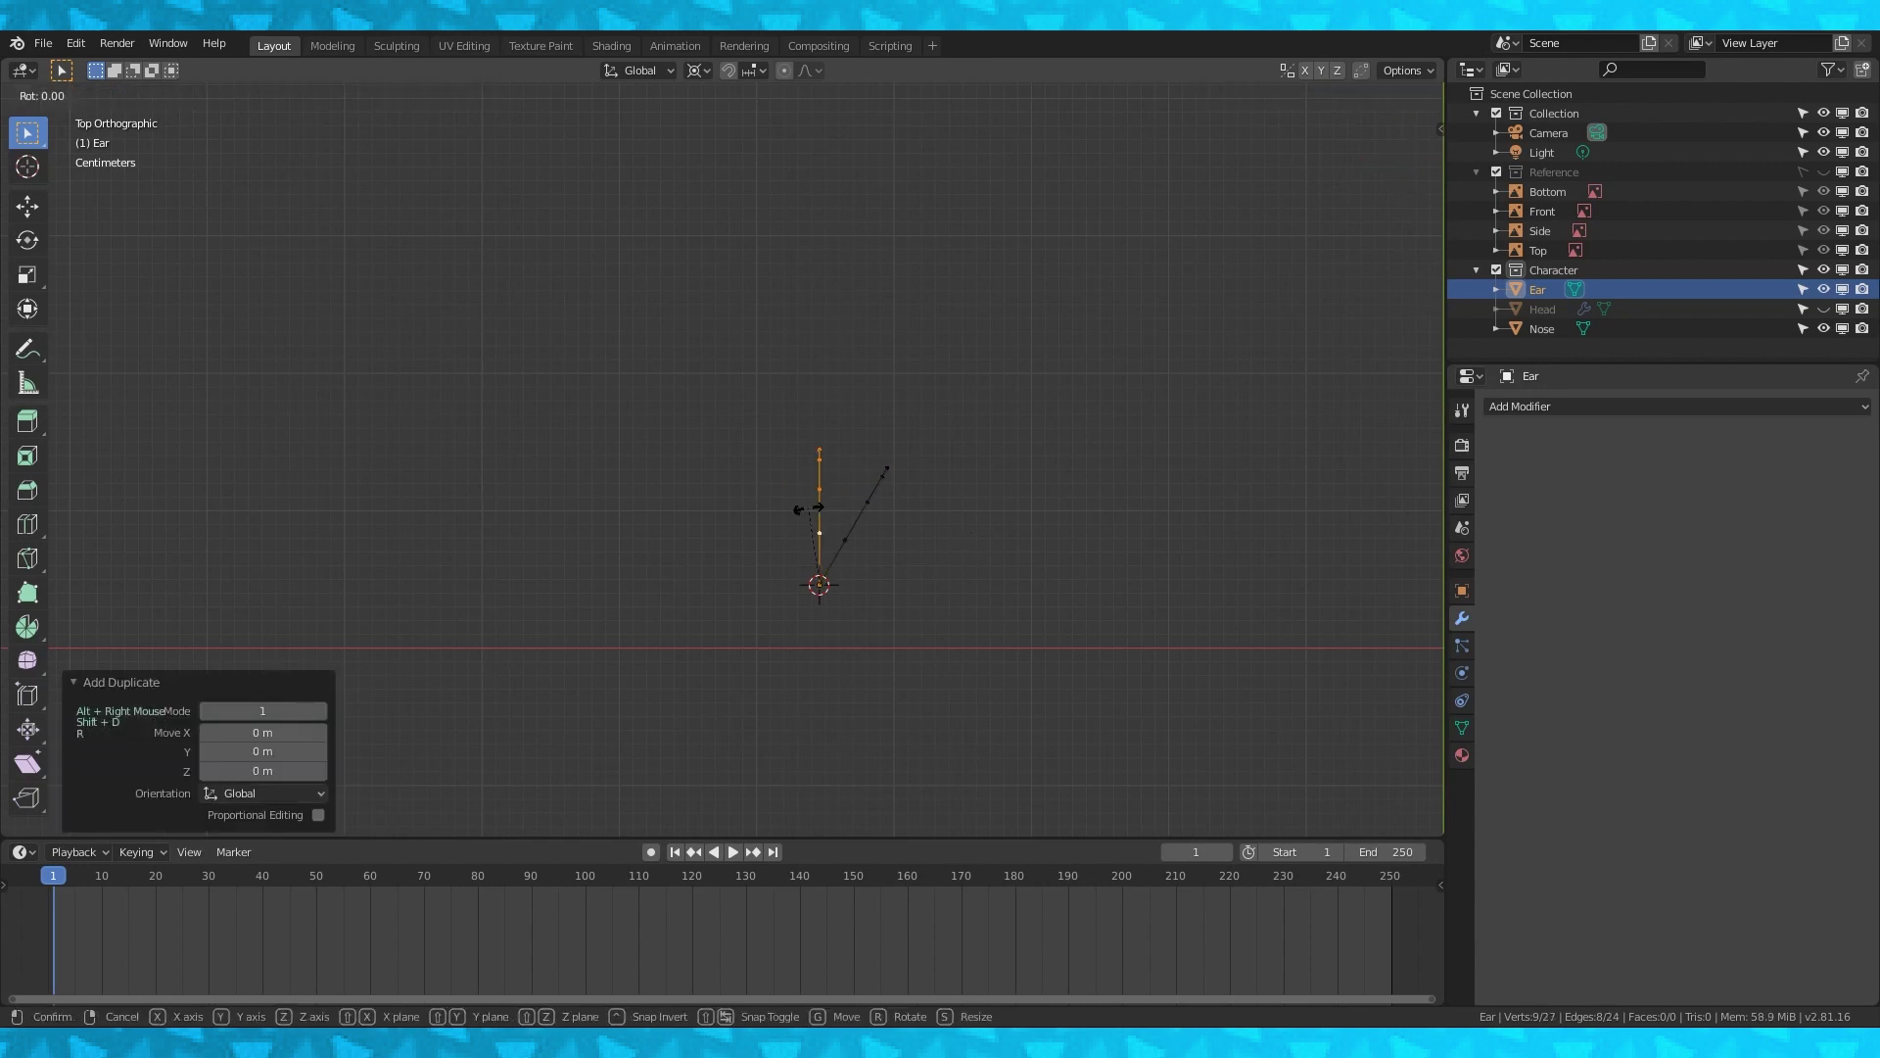
pyautogui.write('20')
pyautogui.press('Return')
pyautogui.hotkey('shift', 'd')
pyautogui.press('r')
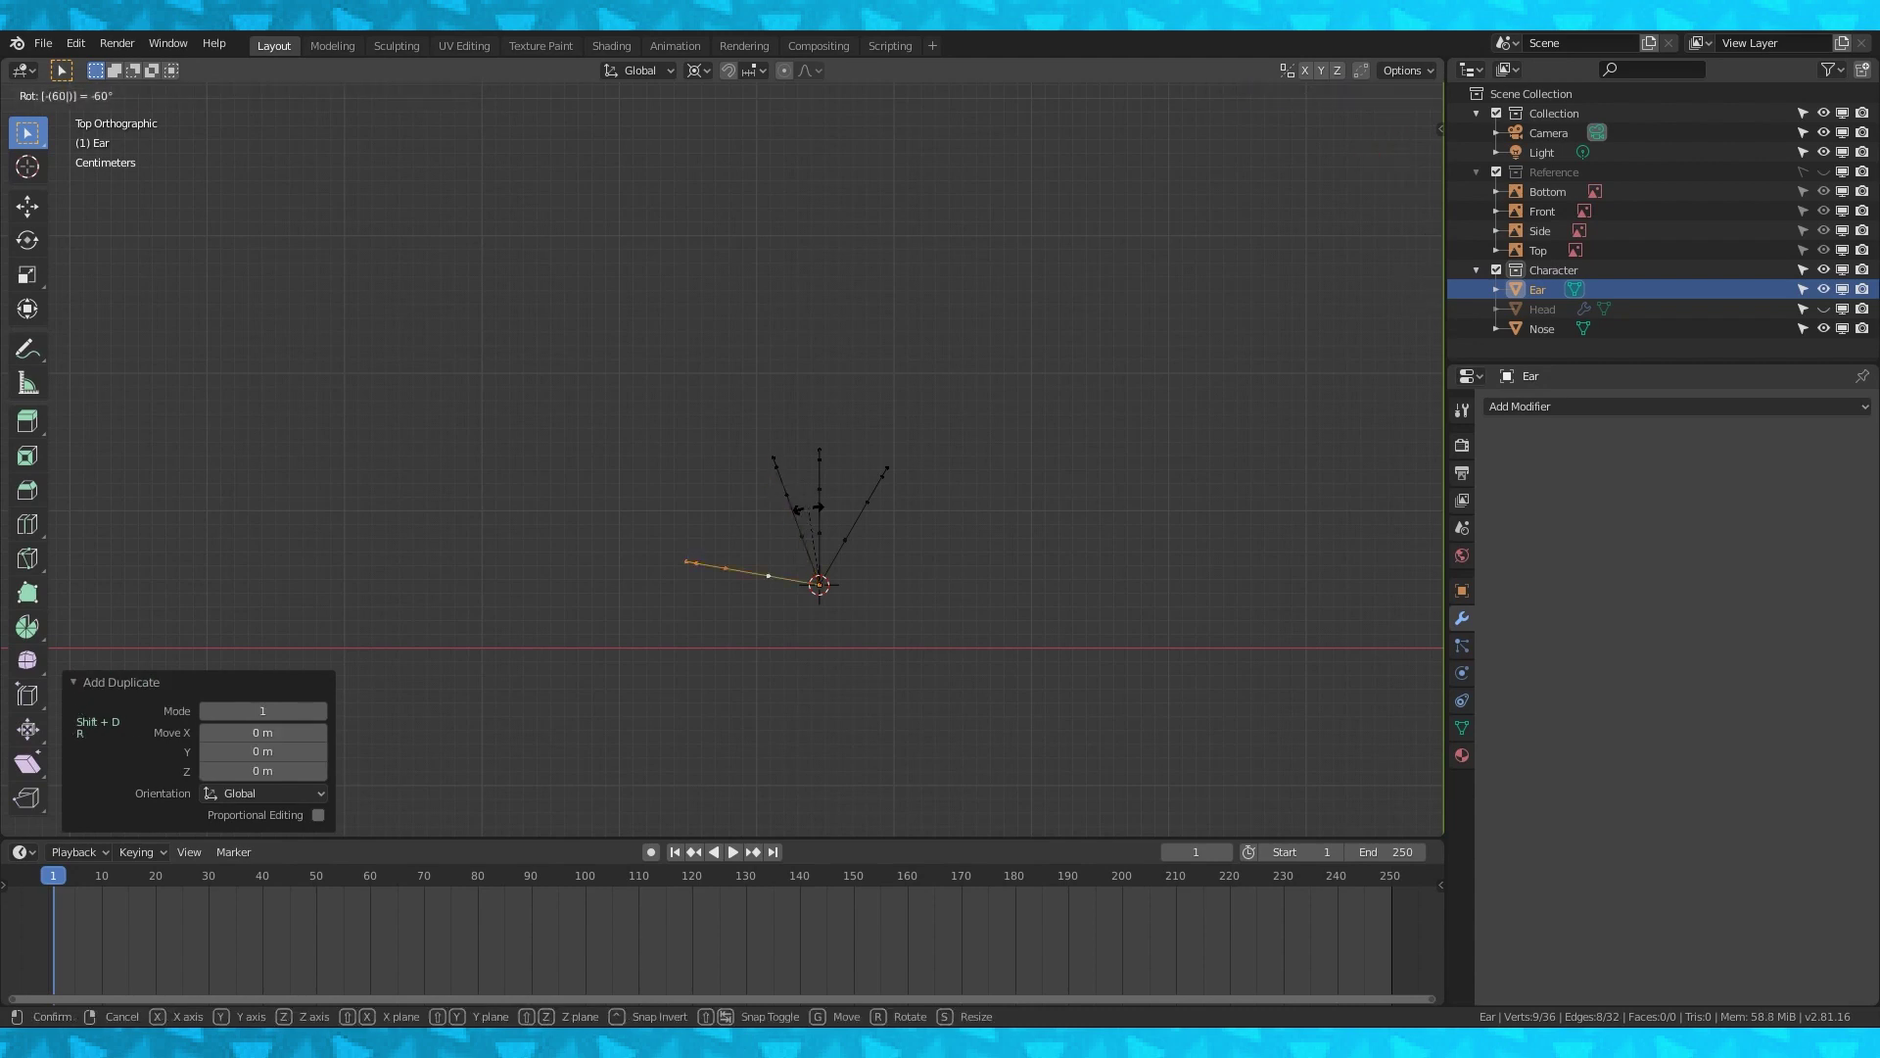
pyautogui.press('Return')
# Merge the overlapping vertices of all the ear arcs by distance.
pyautogui.press('a')
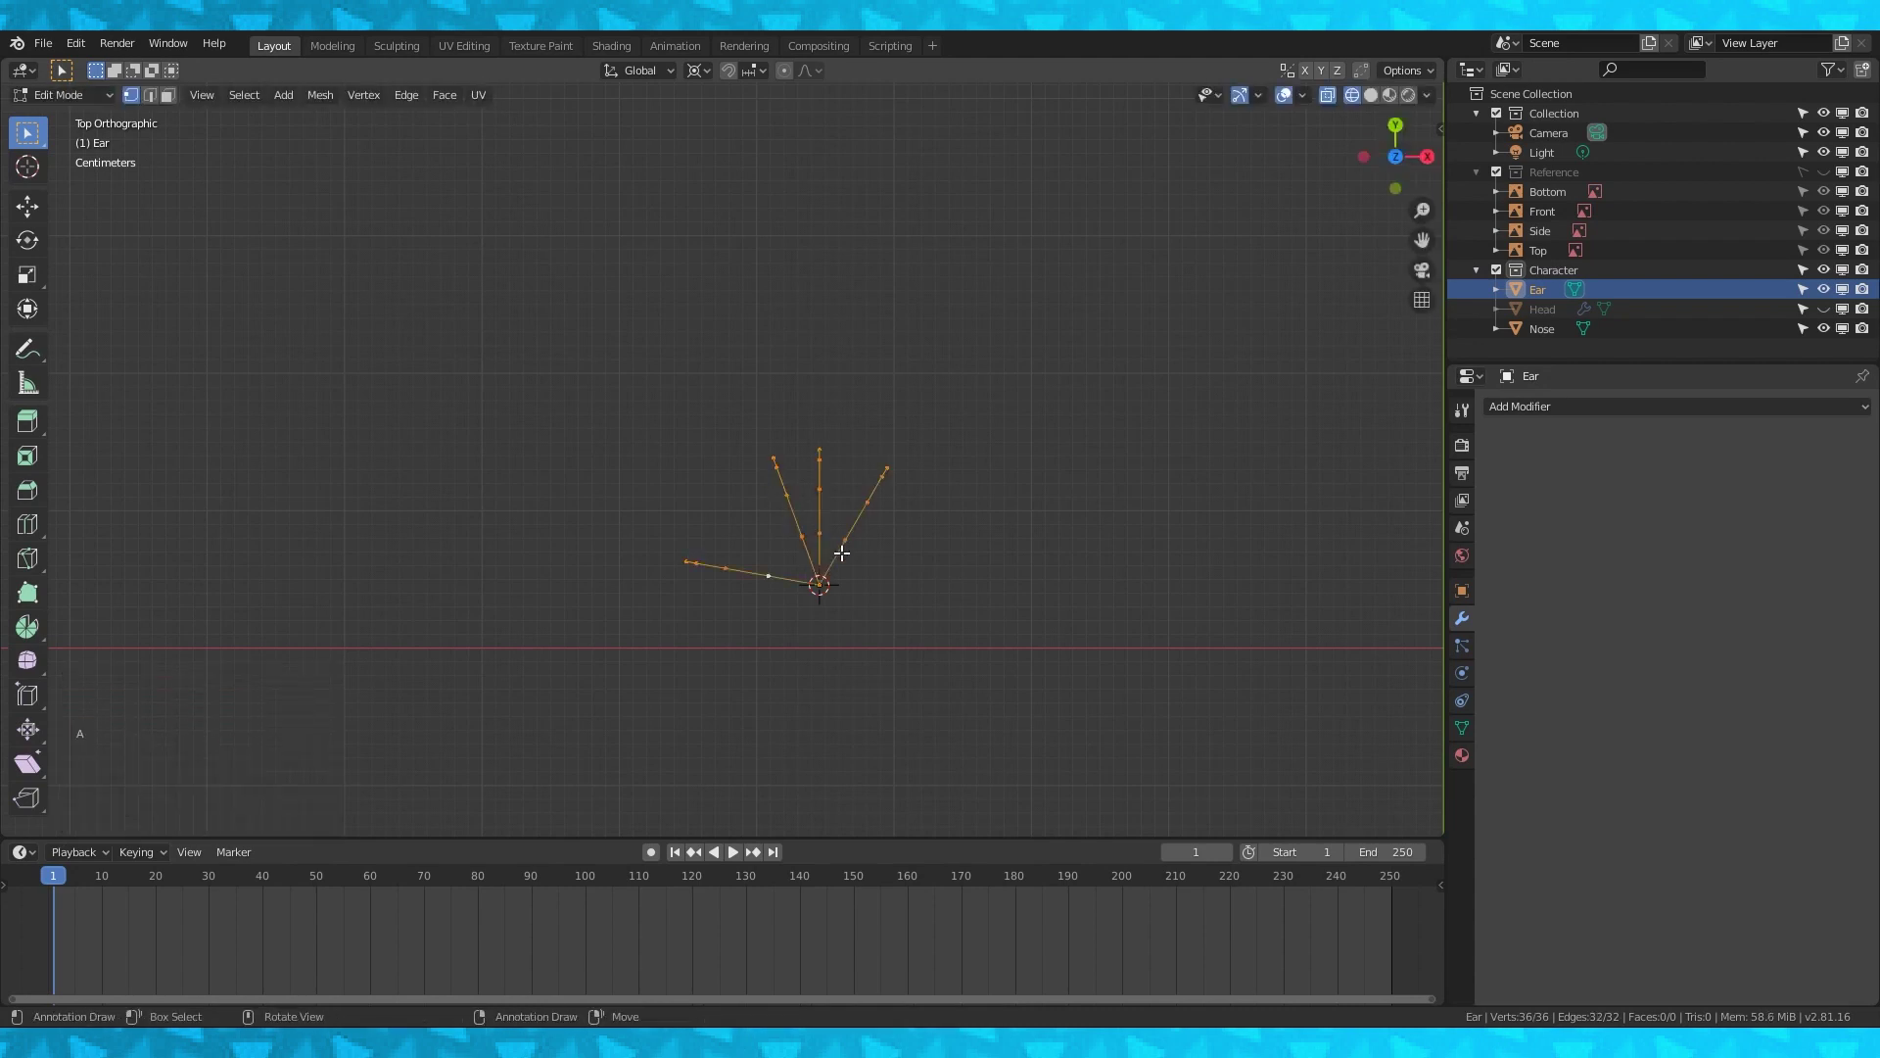
pyautogui.hotkey('alt', 'm')
pyautogui.click(842, 550)
pyautogui.moveTo(839, 548); pyautogui.dragTo(895, 474, button='middle')
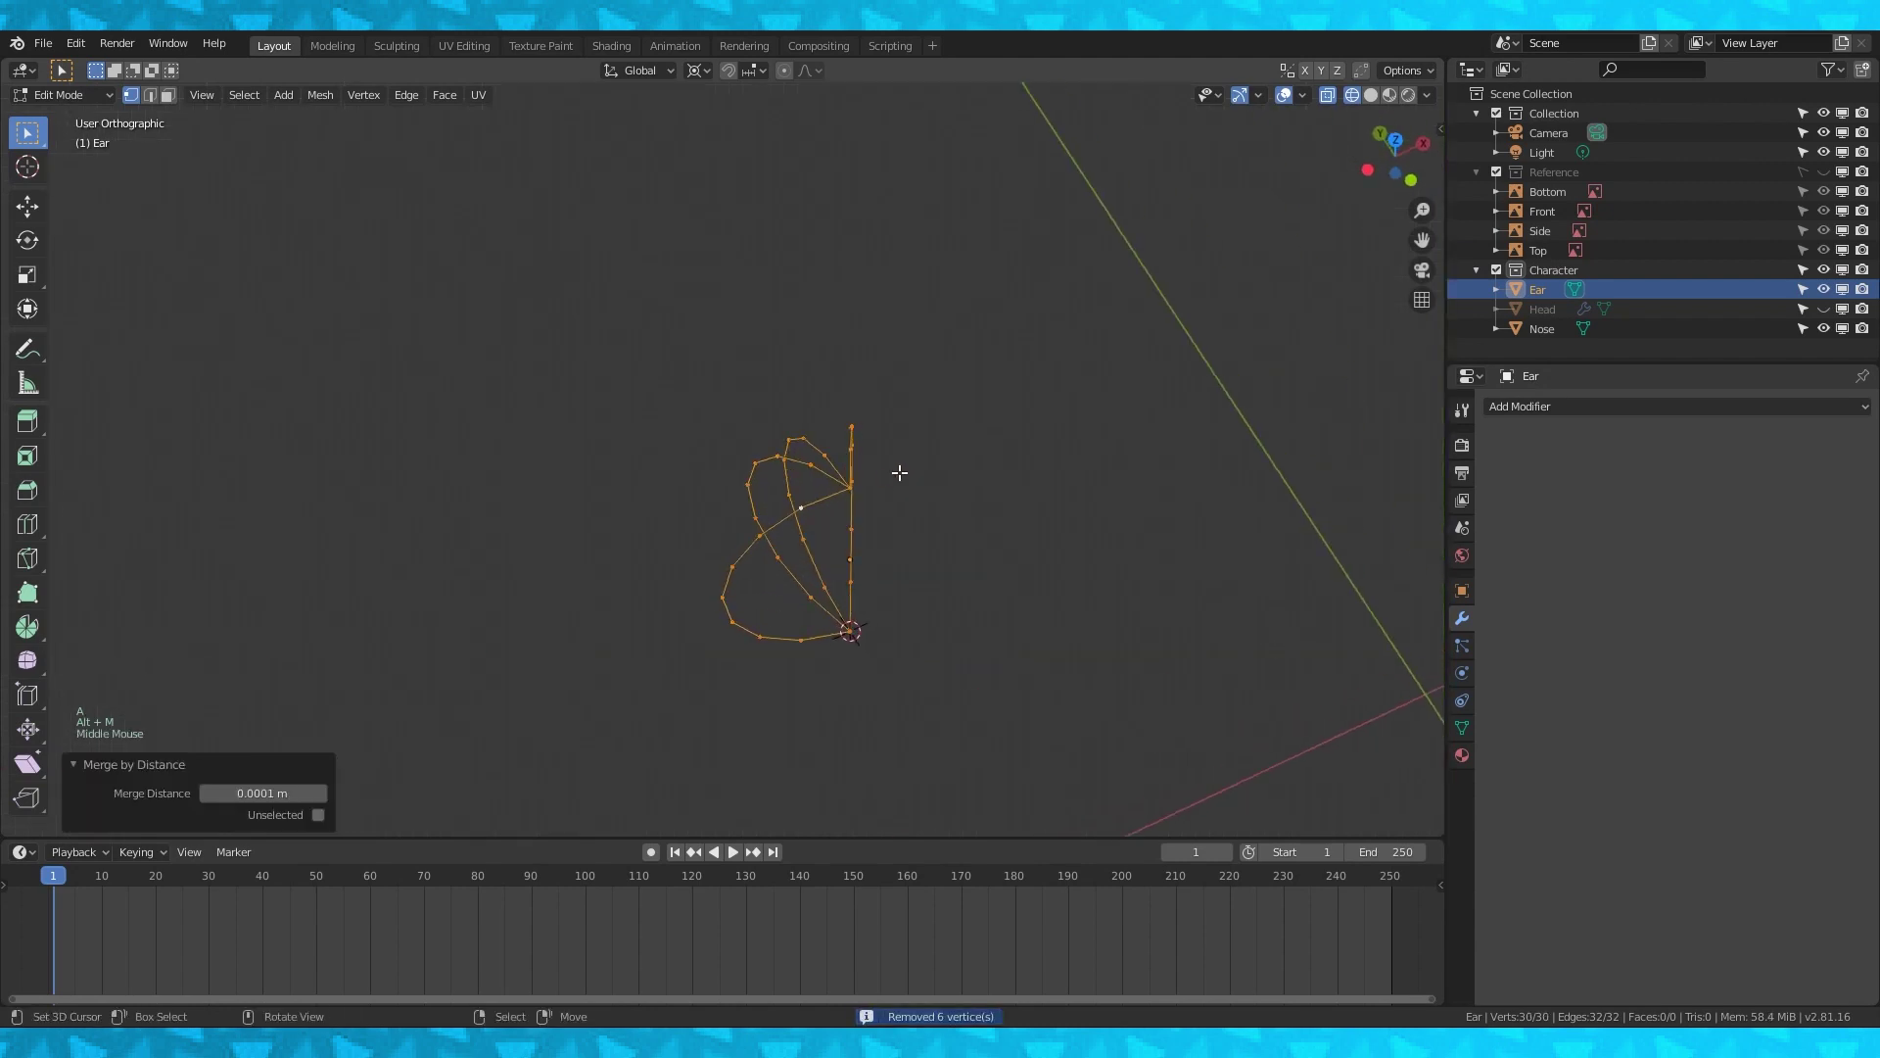
# Fill the triangular faces between neighbouring arcs at the ear's upper end.
pyautogui.rightClick(852, 482)
pyautogui.keyDown('shift'); pyautogui.rightClick(813, 467); pyautogui.keyUp('shift')
pyautogui.keyDown('shift'); pyautogui.rightClick(806, 506); pyautogui.keyUp('shift')
pyautogui.press('f')
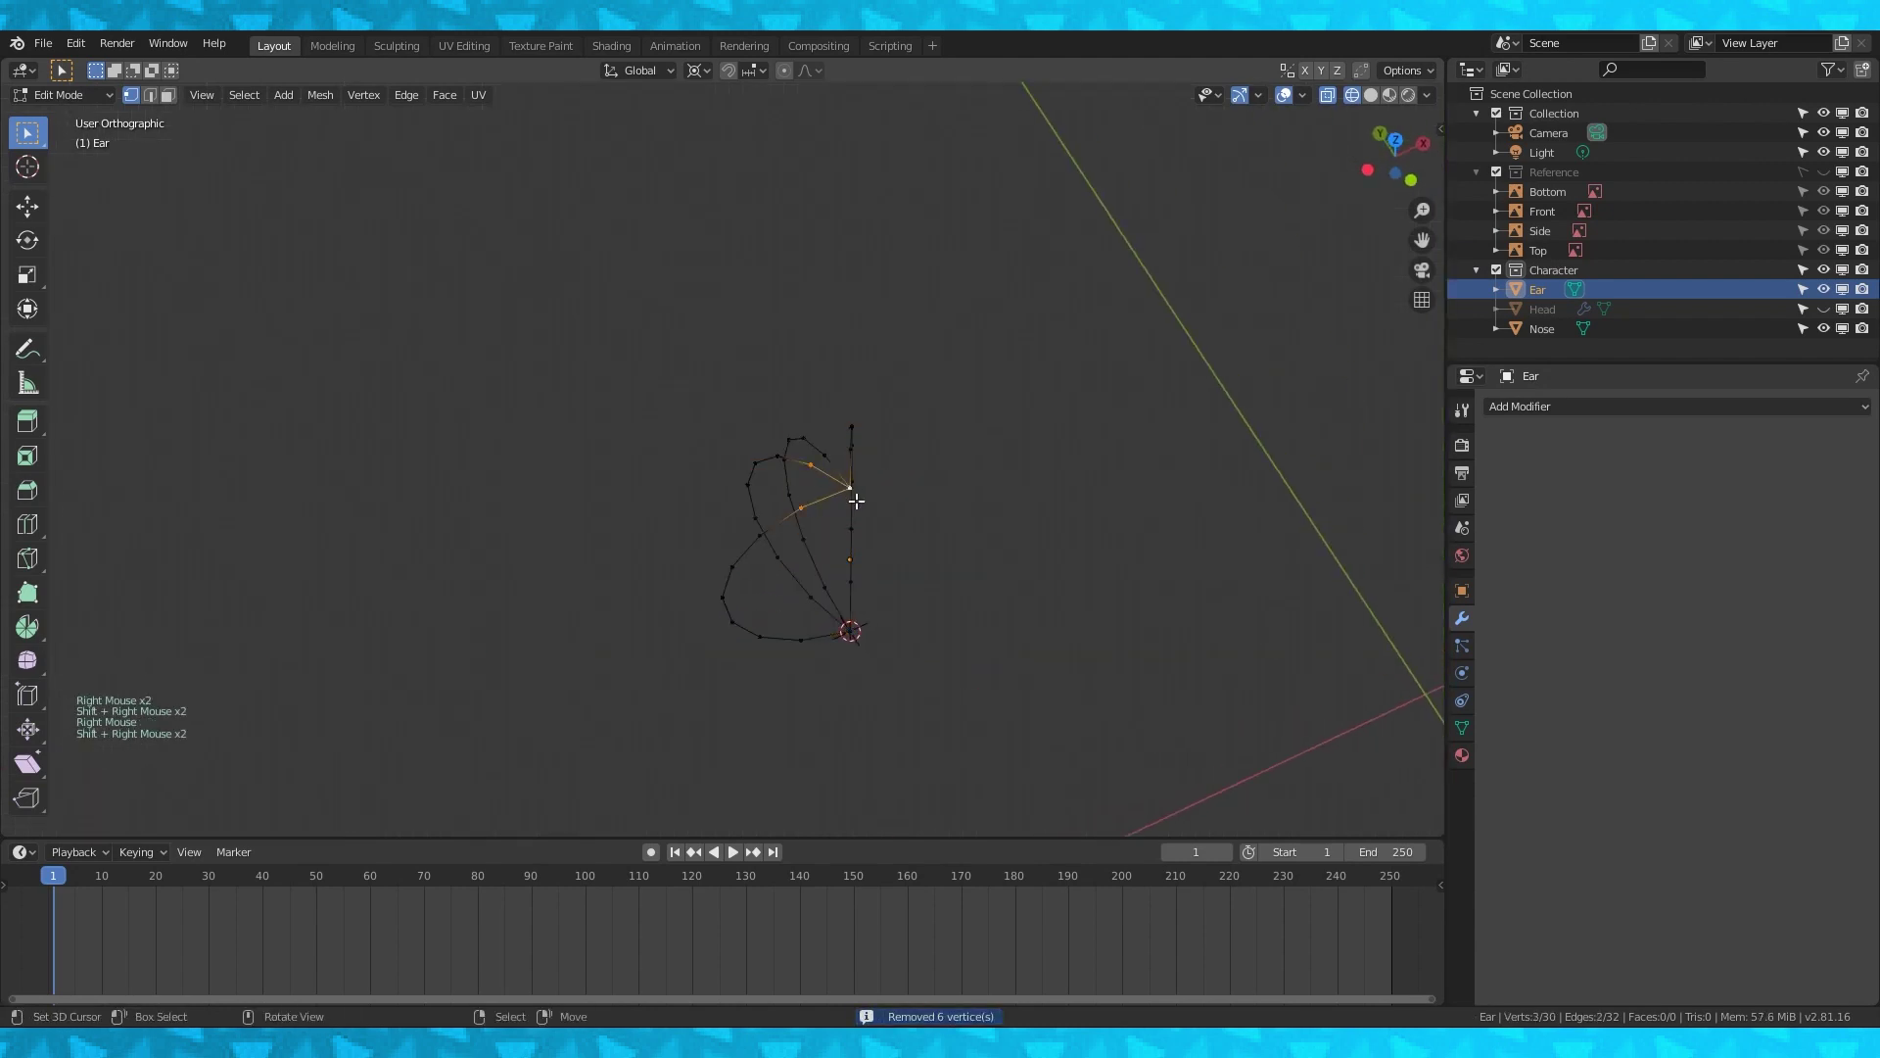
pyautogui.rightClick(854, 492)
pyautogui.keyDown('shift'); pyautogui.rightClick(813, 467); pyautogui.keyUp('shift')
pyautogui.keyDown('shift'); pyautogui.rightClick(824, 455); pyautogui.keyUp('shift')
pyautogui.press('f')
pyautogui.rightClick(825, 456)
pyautogui.moveTo(855, 454); pyautogui.dragTo(915, 444, button='middle')
pyautogui.press('f')
# Fill faces along the gaps between the outermost ear arc and the arcs next to it.
pyautogui.keyDown('shift'); pyautogui.rightClick(781, 484); pyautogui.keyUp('shift')
pyautogui.press('f')
pyautogui.press('f')
pyautogui.press('f')
pyautogui.press('f')
pyautogui.press('f')
pyautogui.press('f')
pyautogui.press('f')
pyautogui.press('f')
pyautogui.press('f')
pyautogui.press('f')
pyautogui.press('f')
pyautogui.moveTo(959, 561); pyautogui.dragTo(809, 475, button='middle')
pyautogui.keyDown('shift'); pyautogui.rightClick(771, 457); pyautogui.keyUp('shift')
# Fill the remaining gaps between the ear's inner arcs with faces and leave Edit Mode.
pyautogui.press('f')
pyautogui.press('f')
pyautogui.press('f')
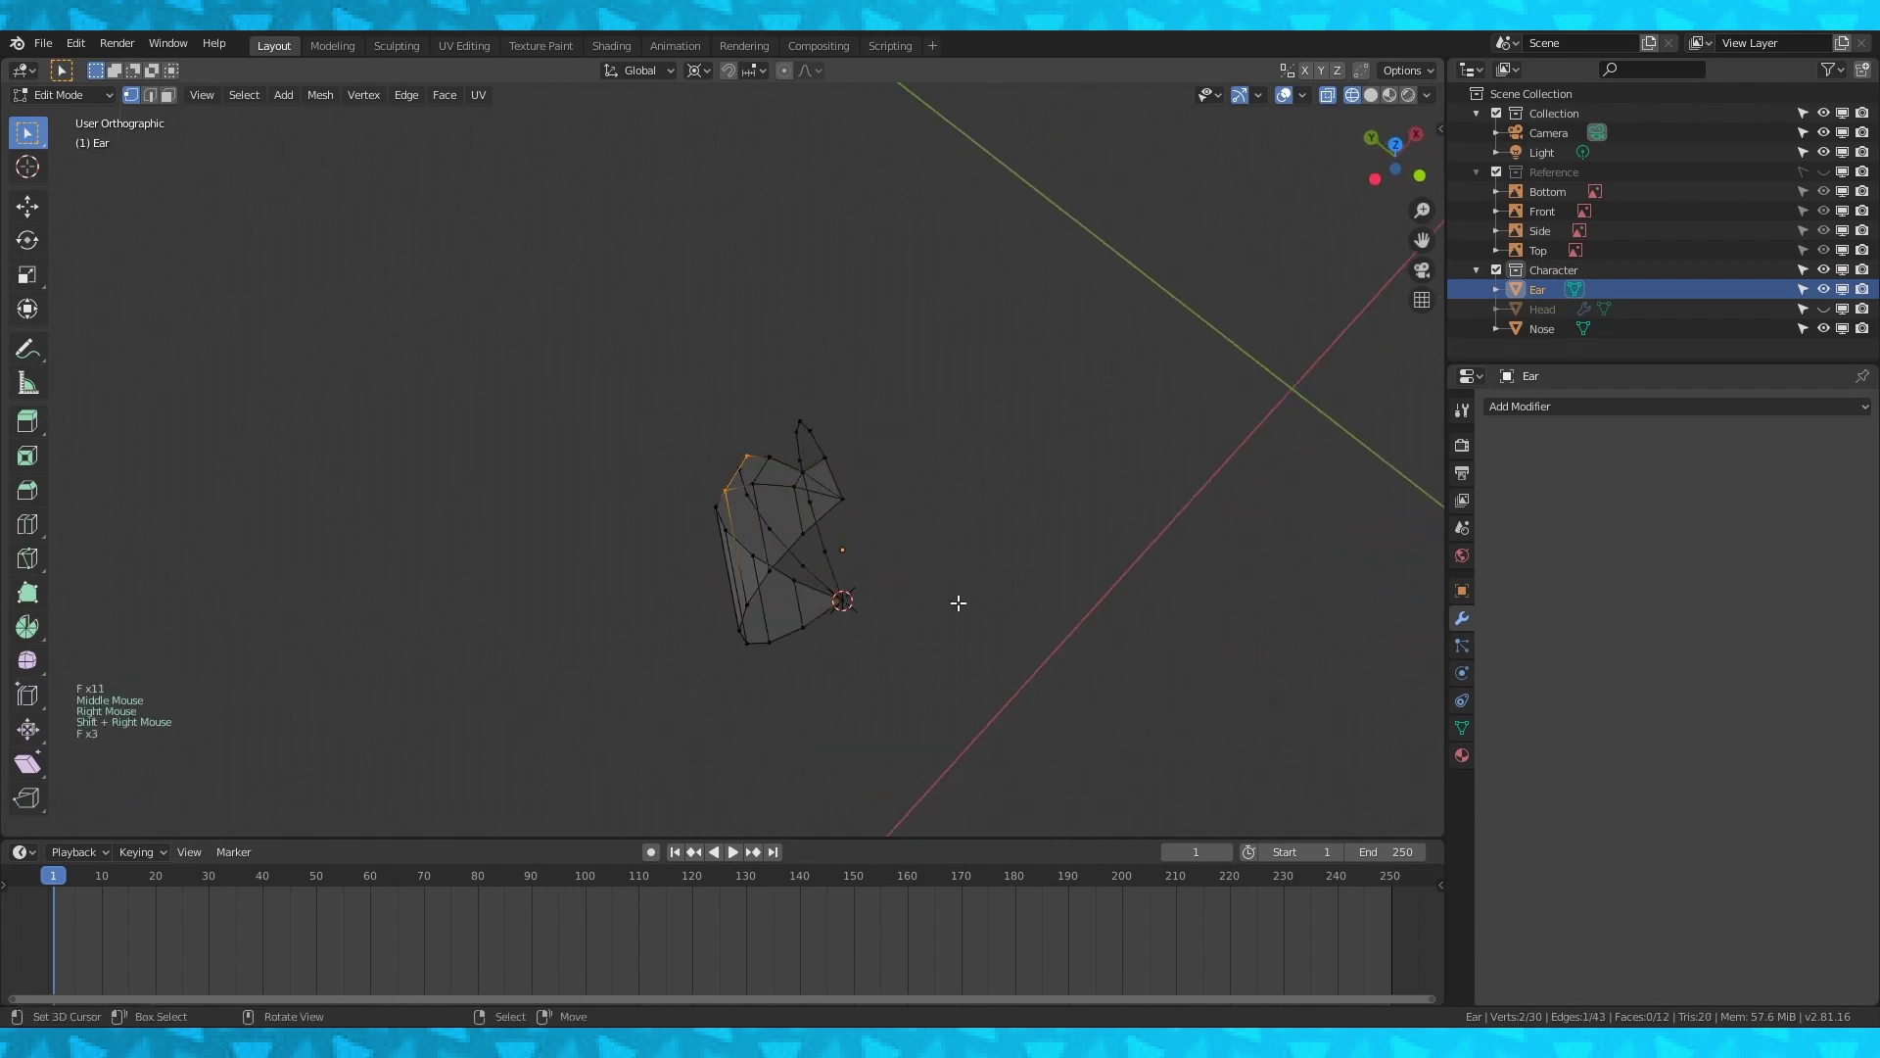
pyautogui.rightClick(832, 454)
pyautogui.keyDown('shift'); pyautogui.rightClick(803, 474); pyautogui.keyUp('shift')
pyautogui.press('f')
pyautogui.press('f')
pyautogui.press('f')
pyautogui.press('f')
pyautogui.press('f')
pyautogui.press('f')
pyautogui.press('f')
pyautogui.press('f')
pyautogui.press('f')
pyautogui.press('f')
pyautogui.press('f')
pyautogui.moveTo(932, 526); pyautogui.dragTo(841, 513, button='middle')
pyautogui.scroll(-2, 926, 519)
pyautogui.press('Tab')
# Show the reference images in top view and move the whole ear mesh onto the ear outline.
pyautogui.press('KP_7')
pyautogui.press('a')
pyautogui.press('a')
pyautogui.press('a')
pyautogui.press('a')
pyautogui.press('Tab')
pyautogui.keyDown('alt'); pyautogui.click(759, 490); pyautogui.keyUp('alt')
# Select the ear's outermost arc and extrude it about 0.018 m forward along the top view's ear outline.
pyautogui.press('c')
pyautogui.scroll(3, 852, 490)
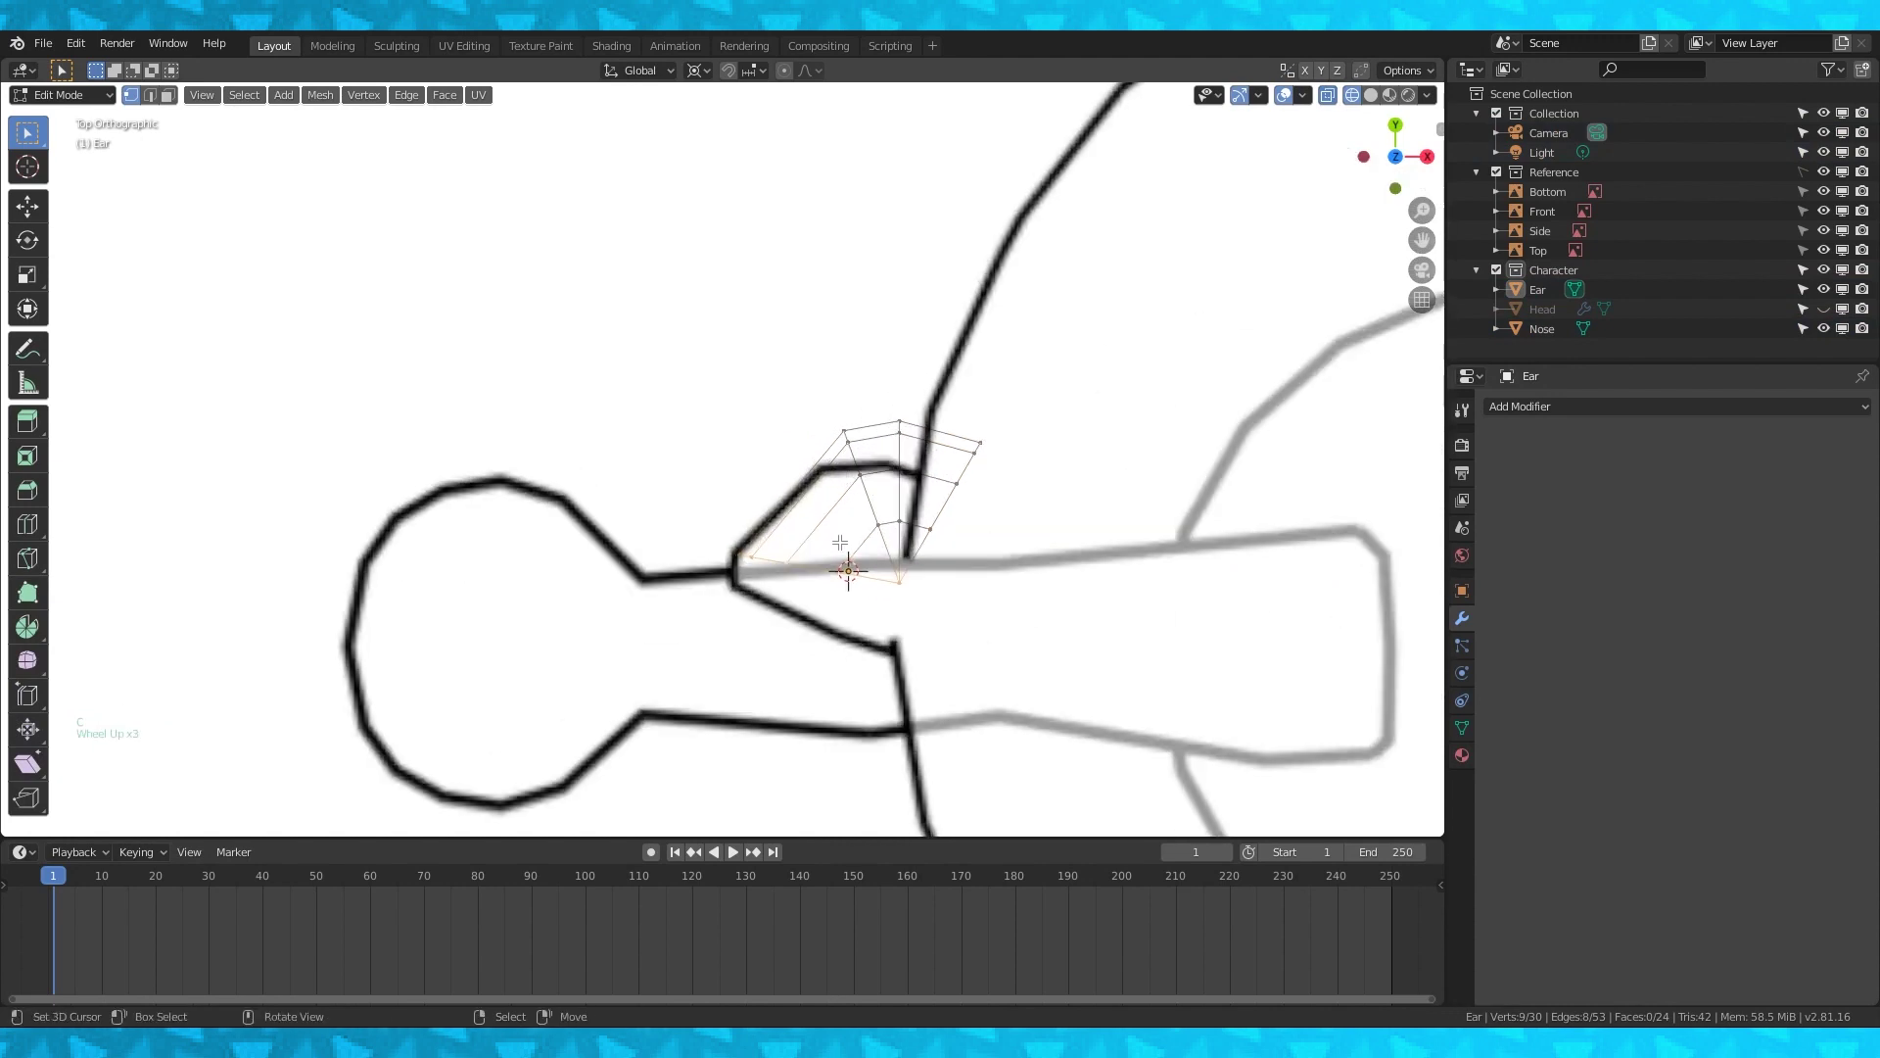
pyautogui.press('e')
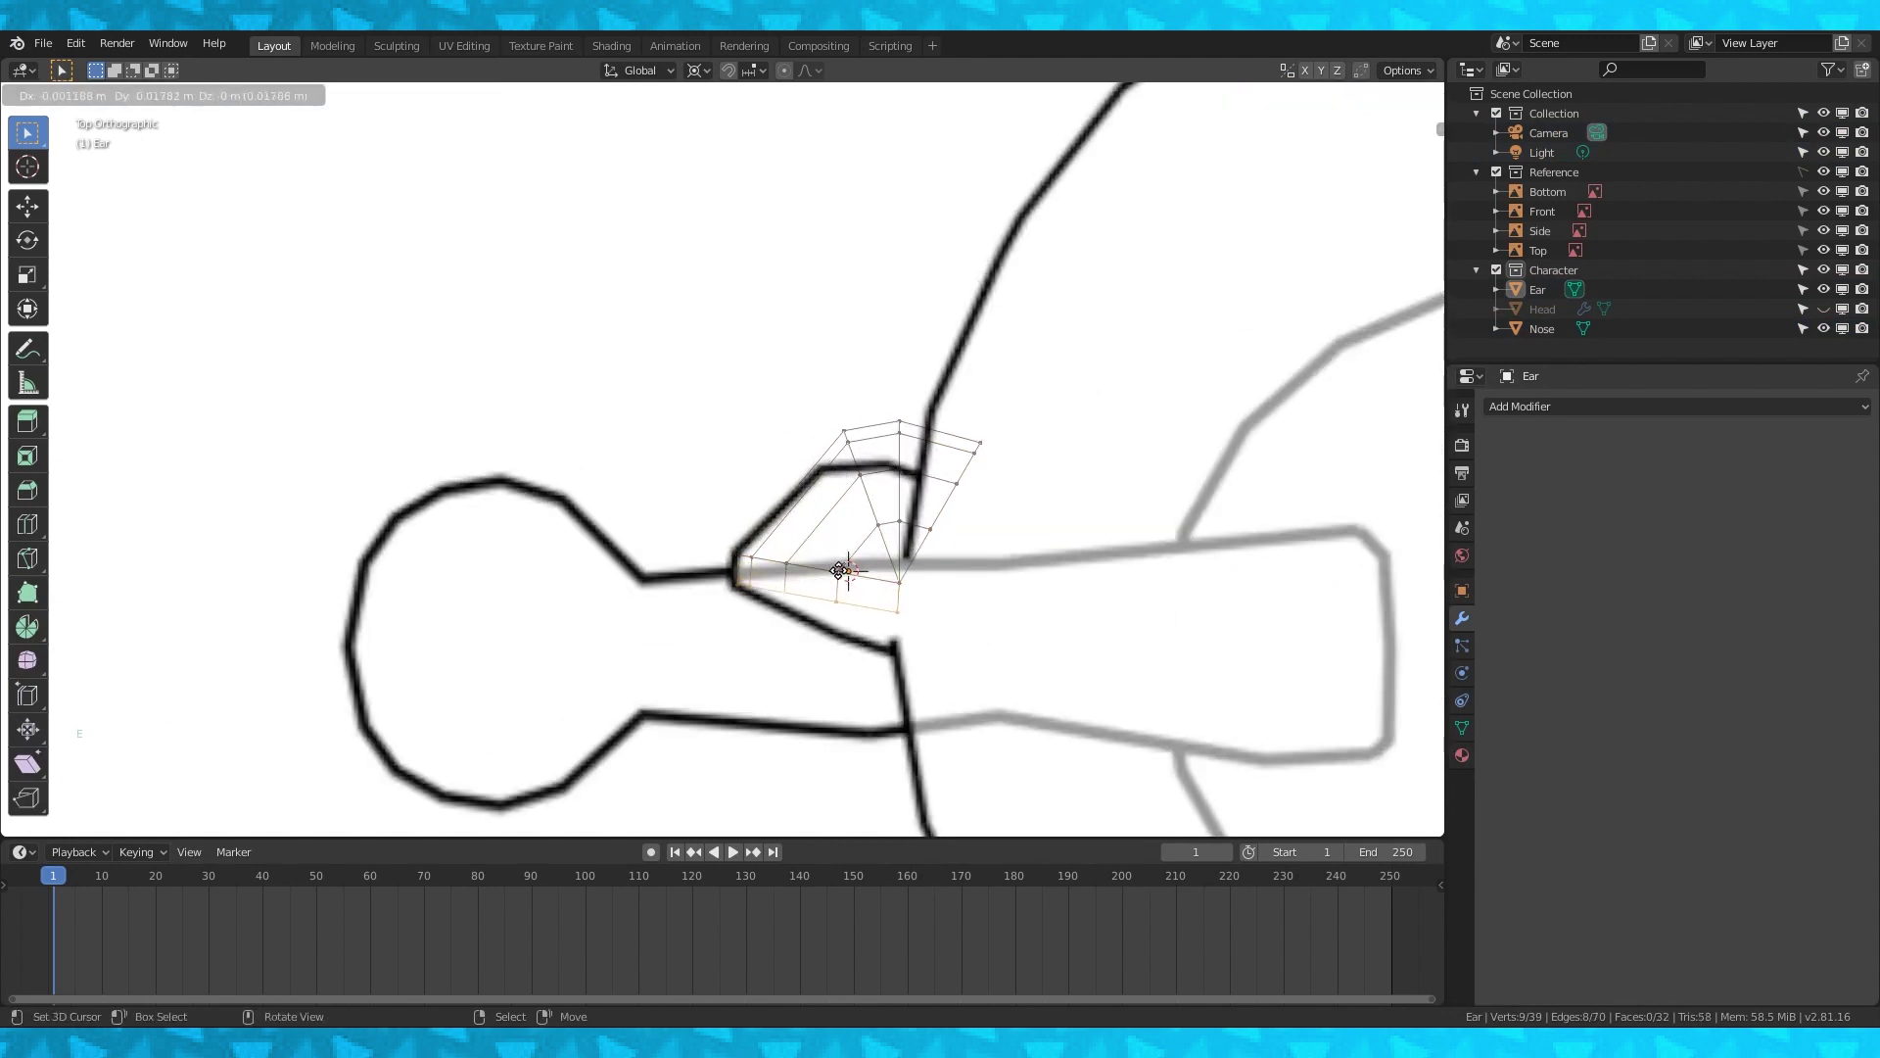
pyautogui.click(839, 570)
# Rotate the whole ear mesh about 13° in side view and move it onto the ear outline, about -0.027 m in Y and 0.006 m in Z.
pyautogui.press('a')
pyautogui.press('KP_3')
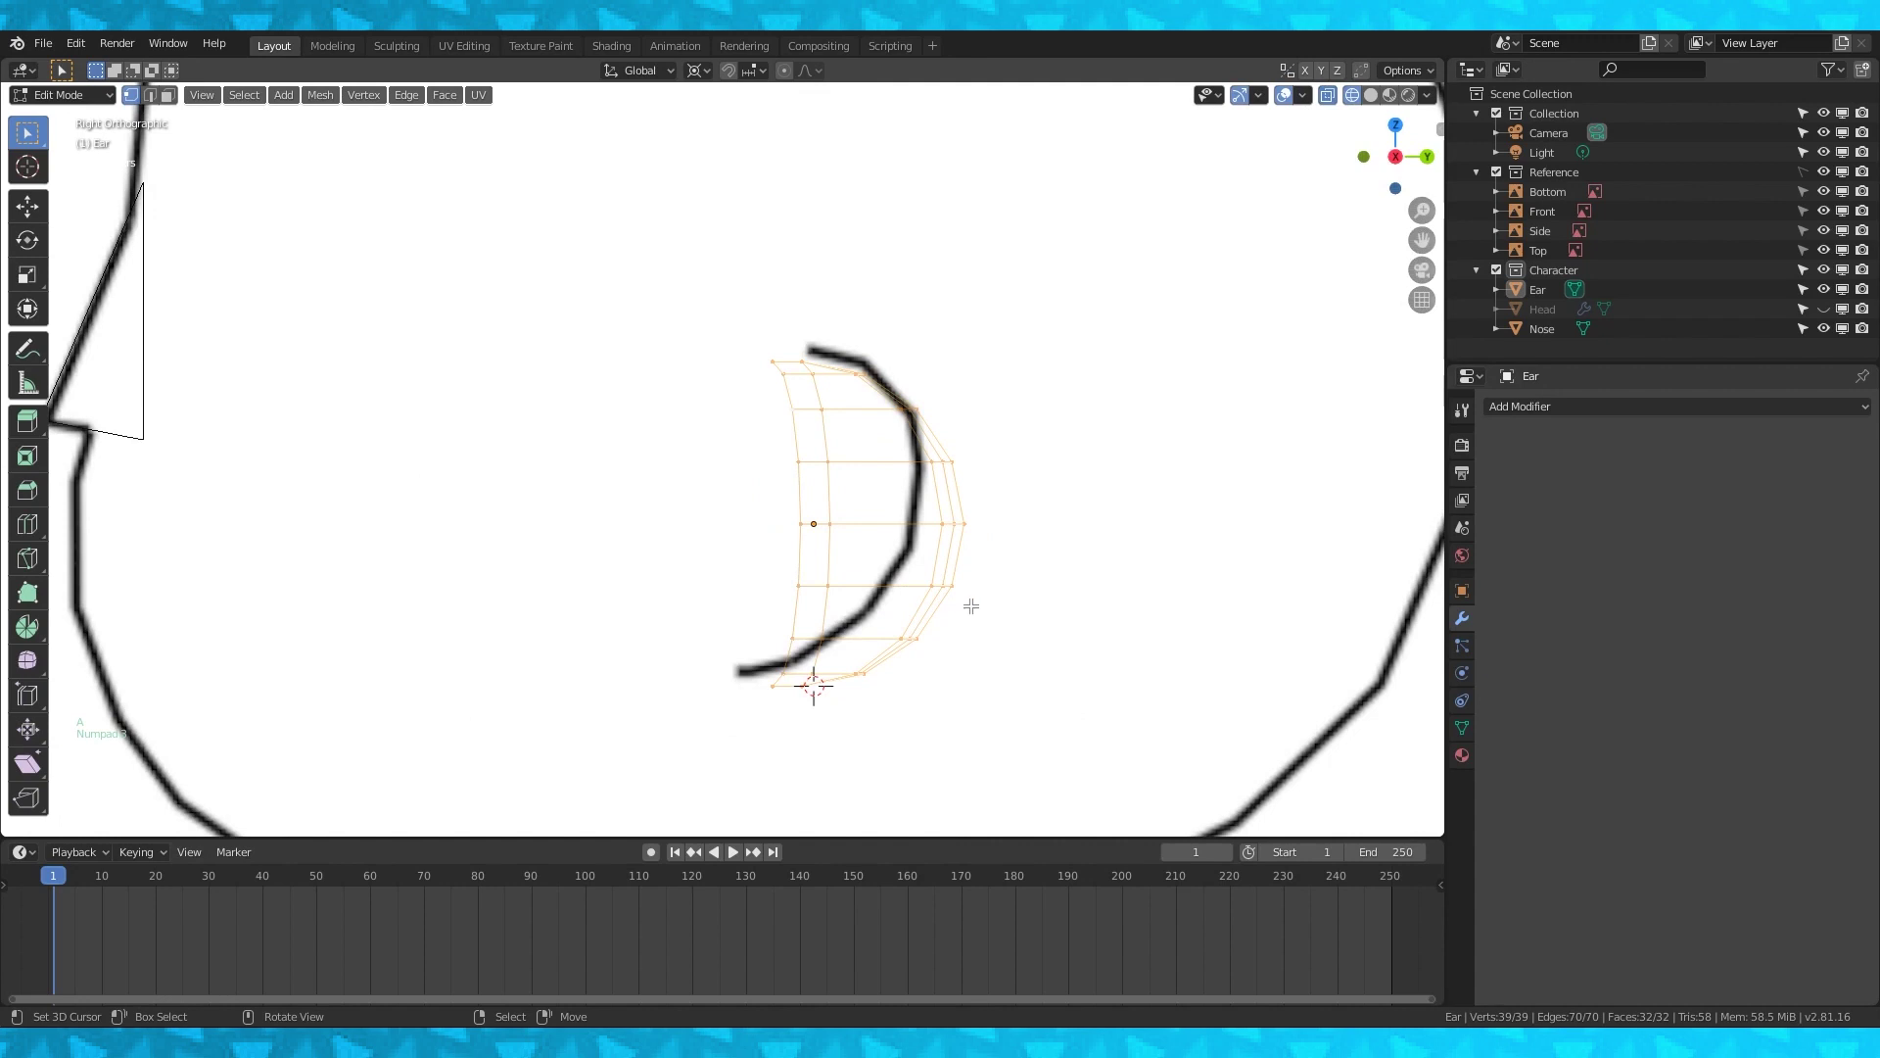
pyautogui.scroll(-1, 968, 605)
pyautogui.press('r')
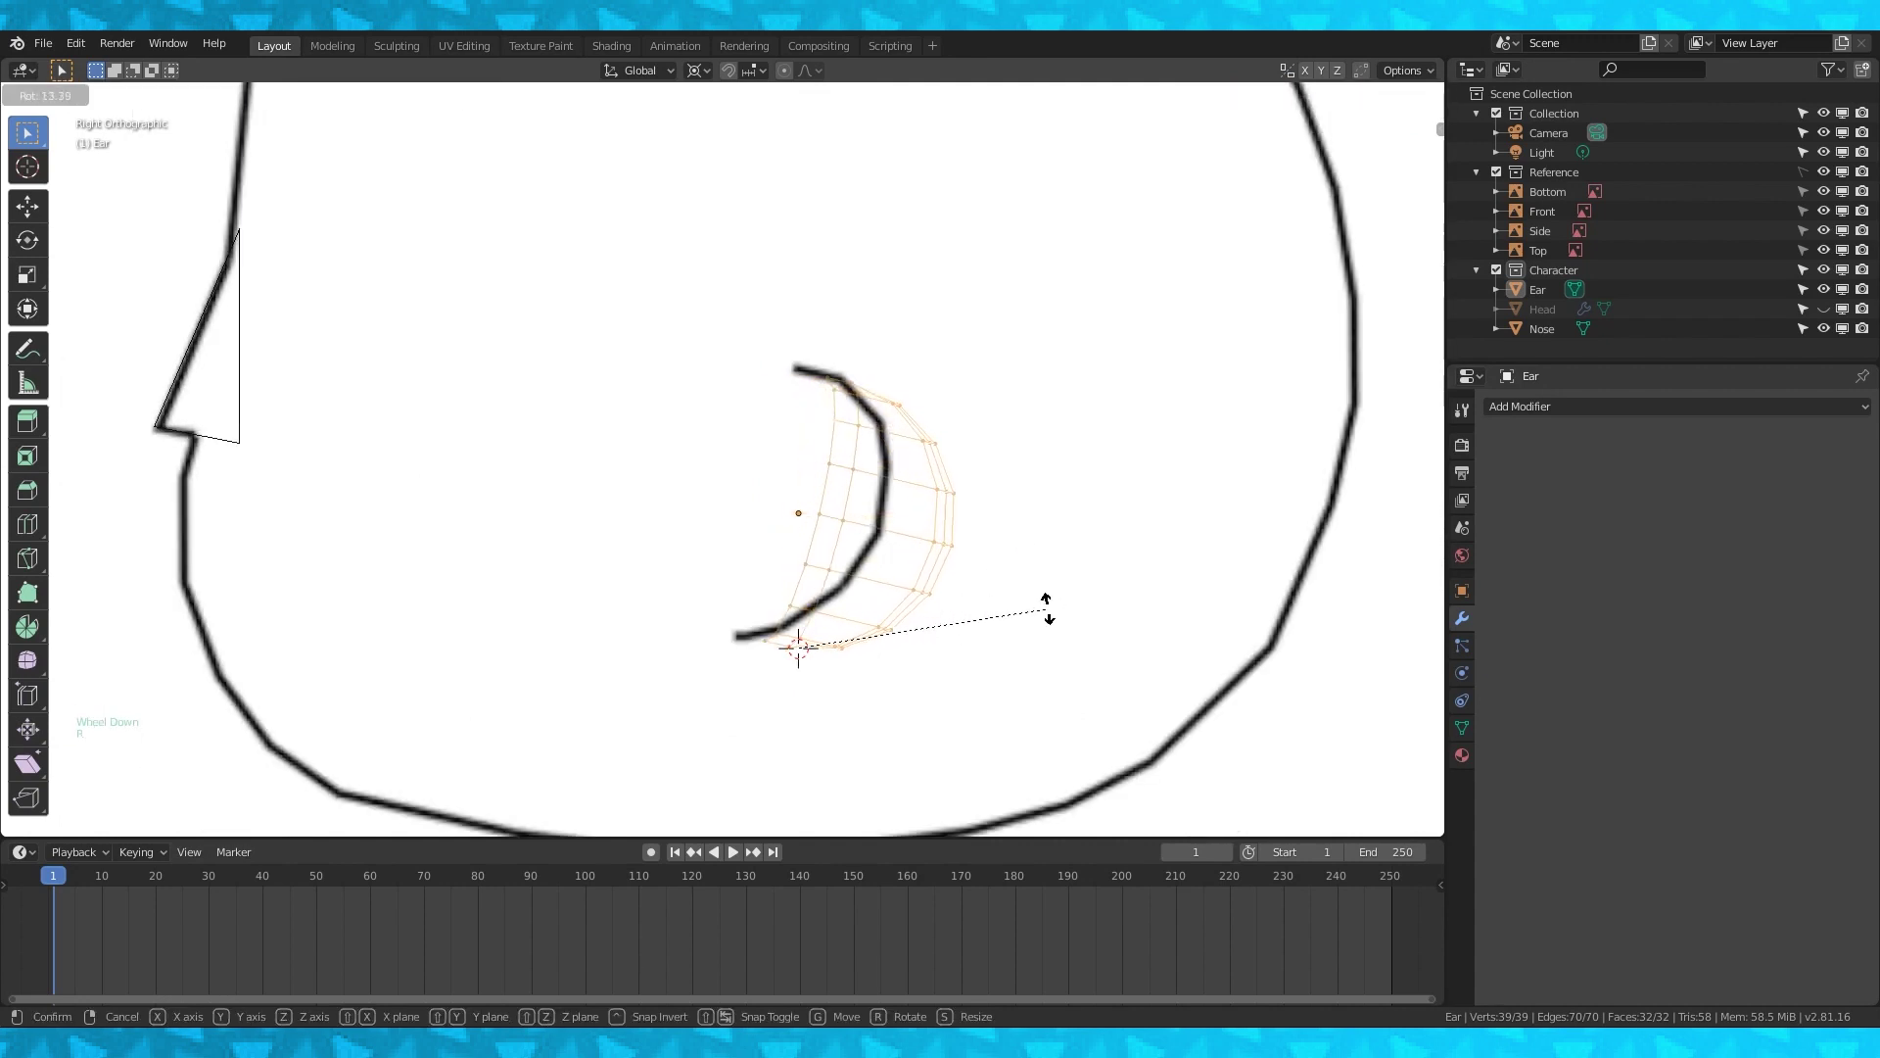
pyautogui.click(1046, 603)
pyautogui.press('g')
pyautogui.click(908, 631)
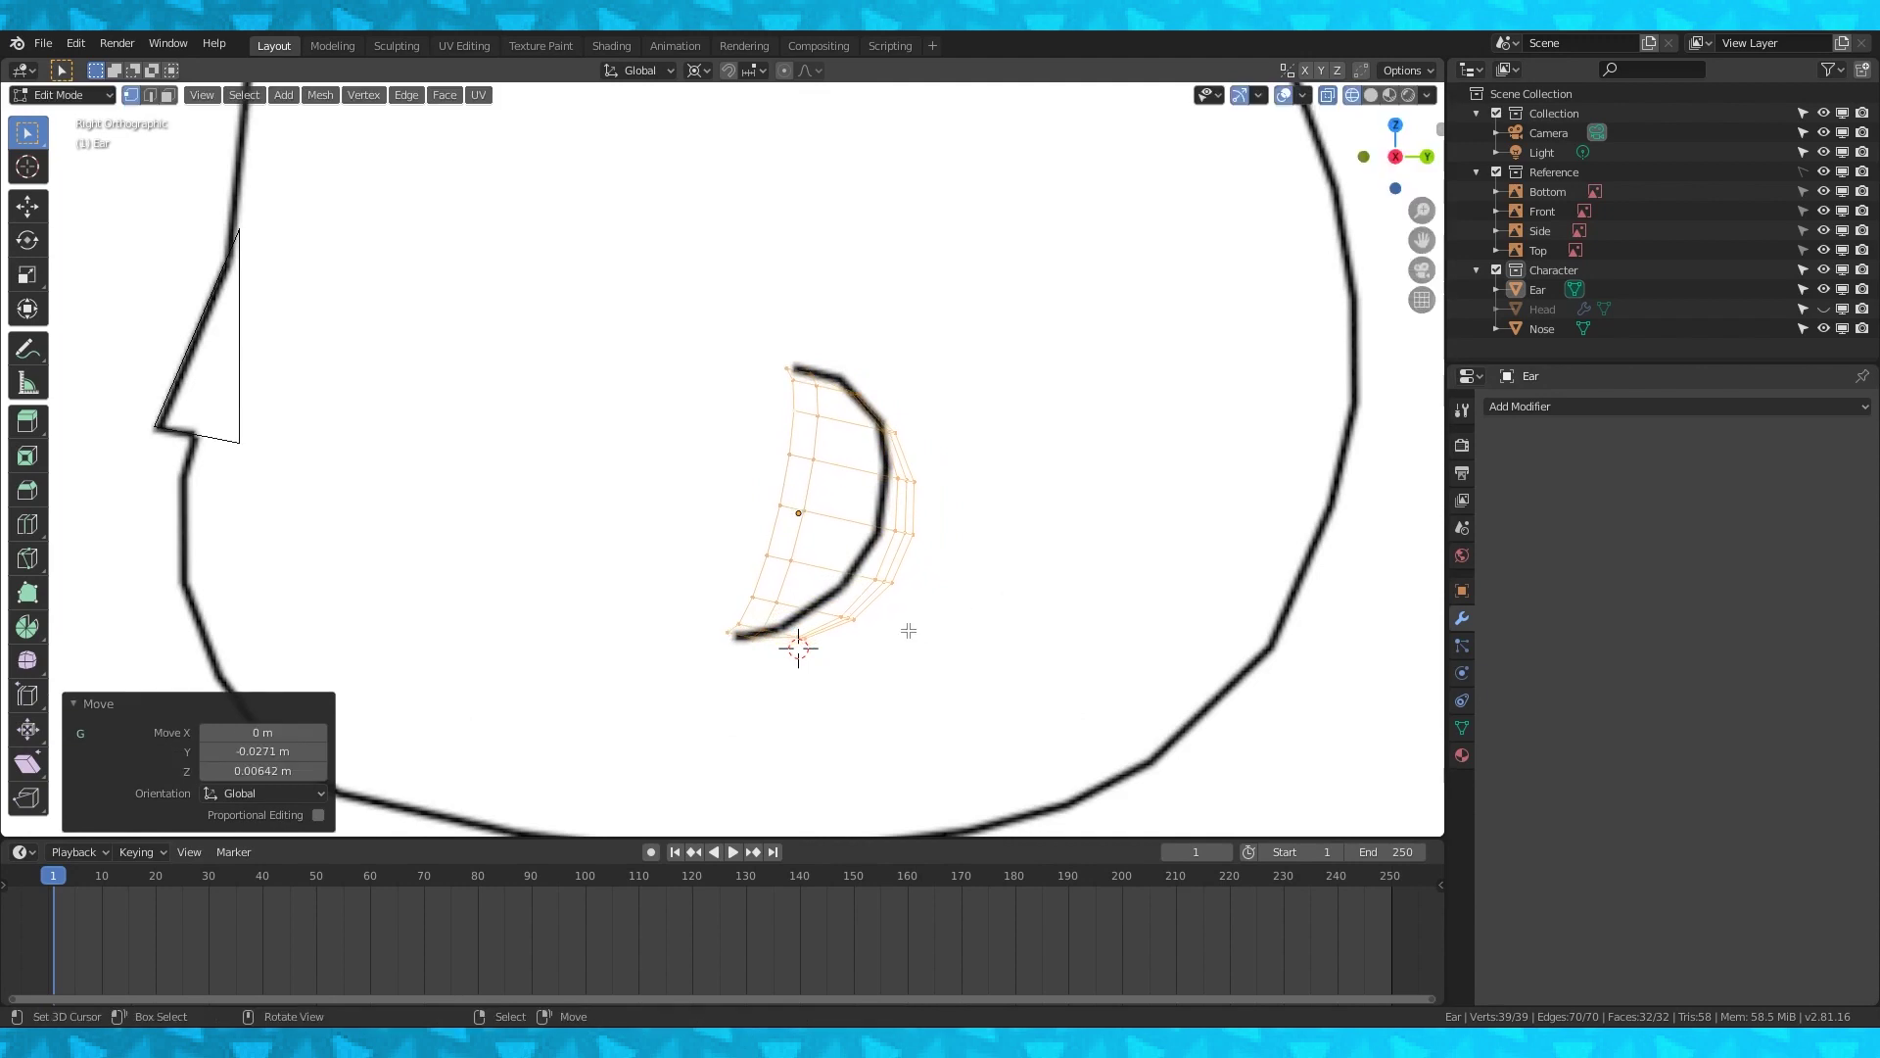
# Enable proportional editing and pull the ear's lower rear vertices onto the side view ear outline.
pyautogui.rightClick(886, 596)
pyautogui.scroll(1, 980, 627)
pyautogui.keyDown('shift'); pyautogui.moveTo(1025, 630); pyautogui.dragTo(1017, 619, button='middle'); pyautogui.keyUp('shift')
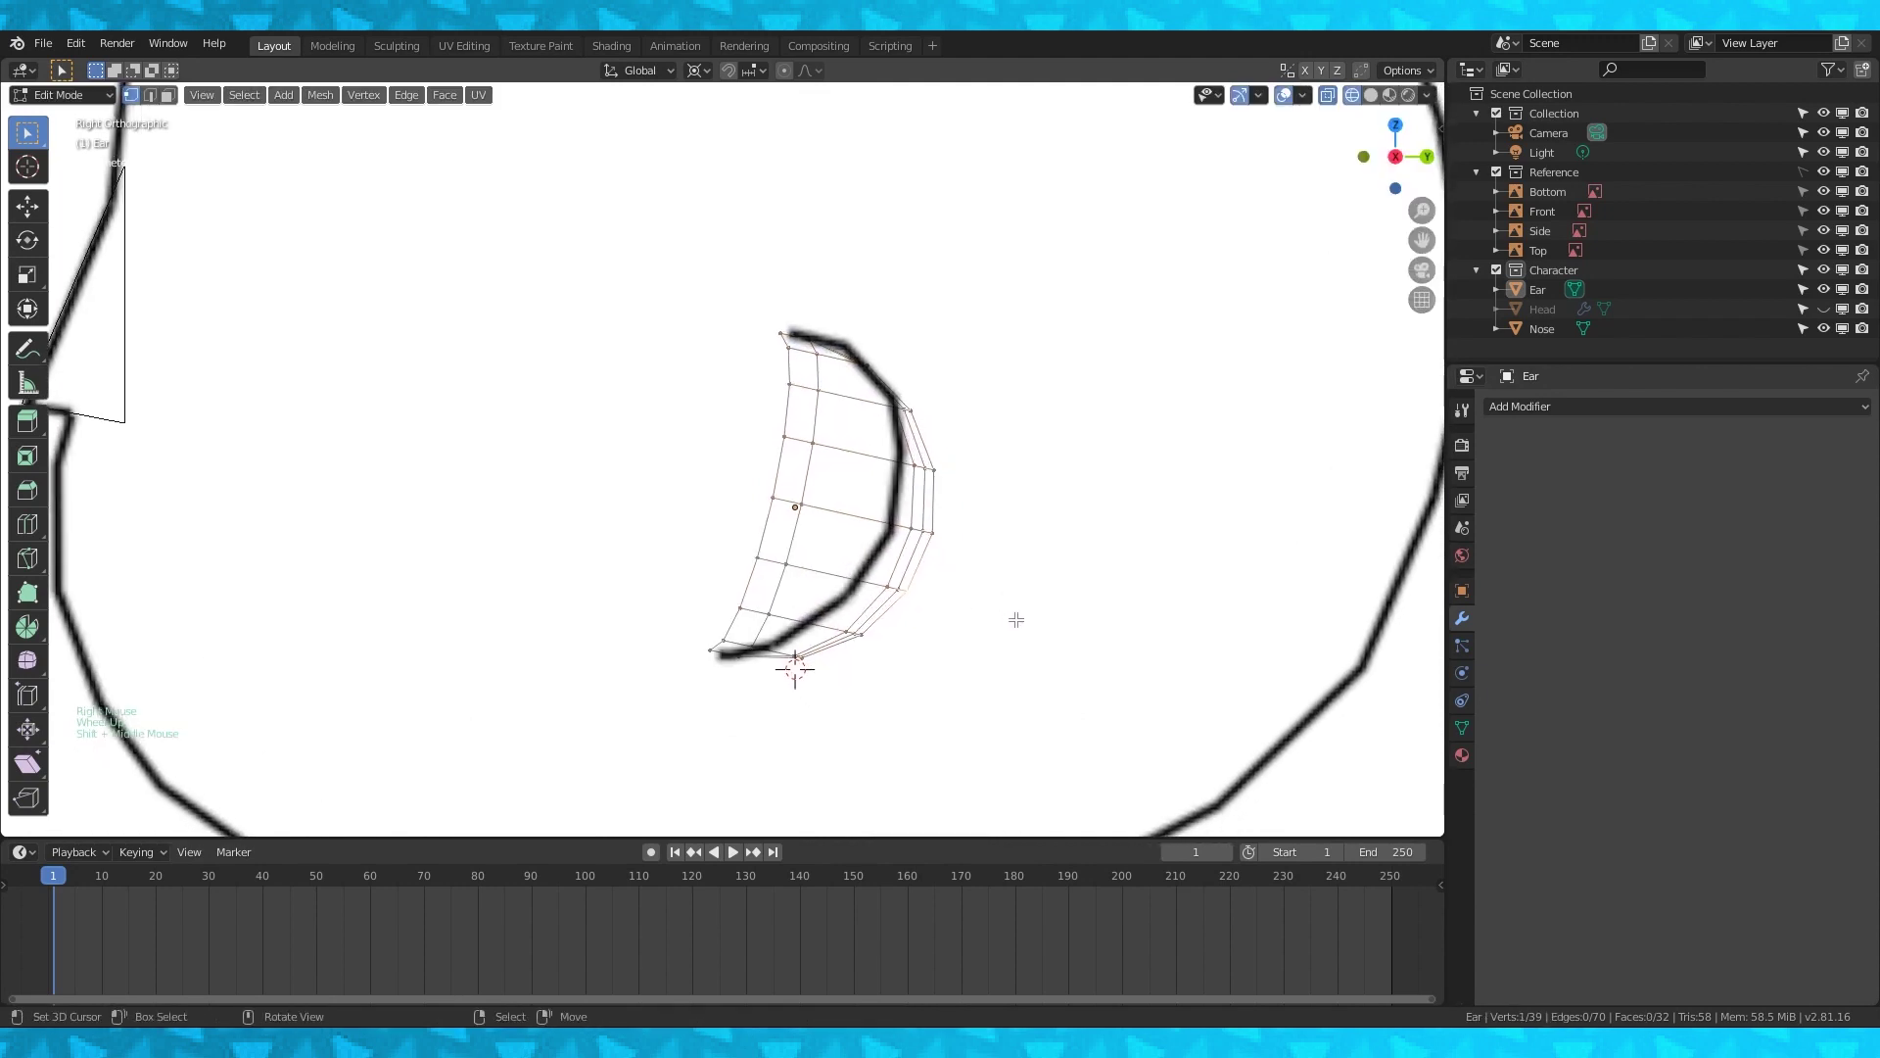
pyautogui.press('g')
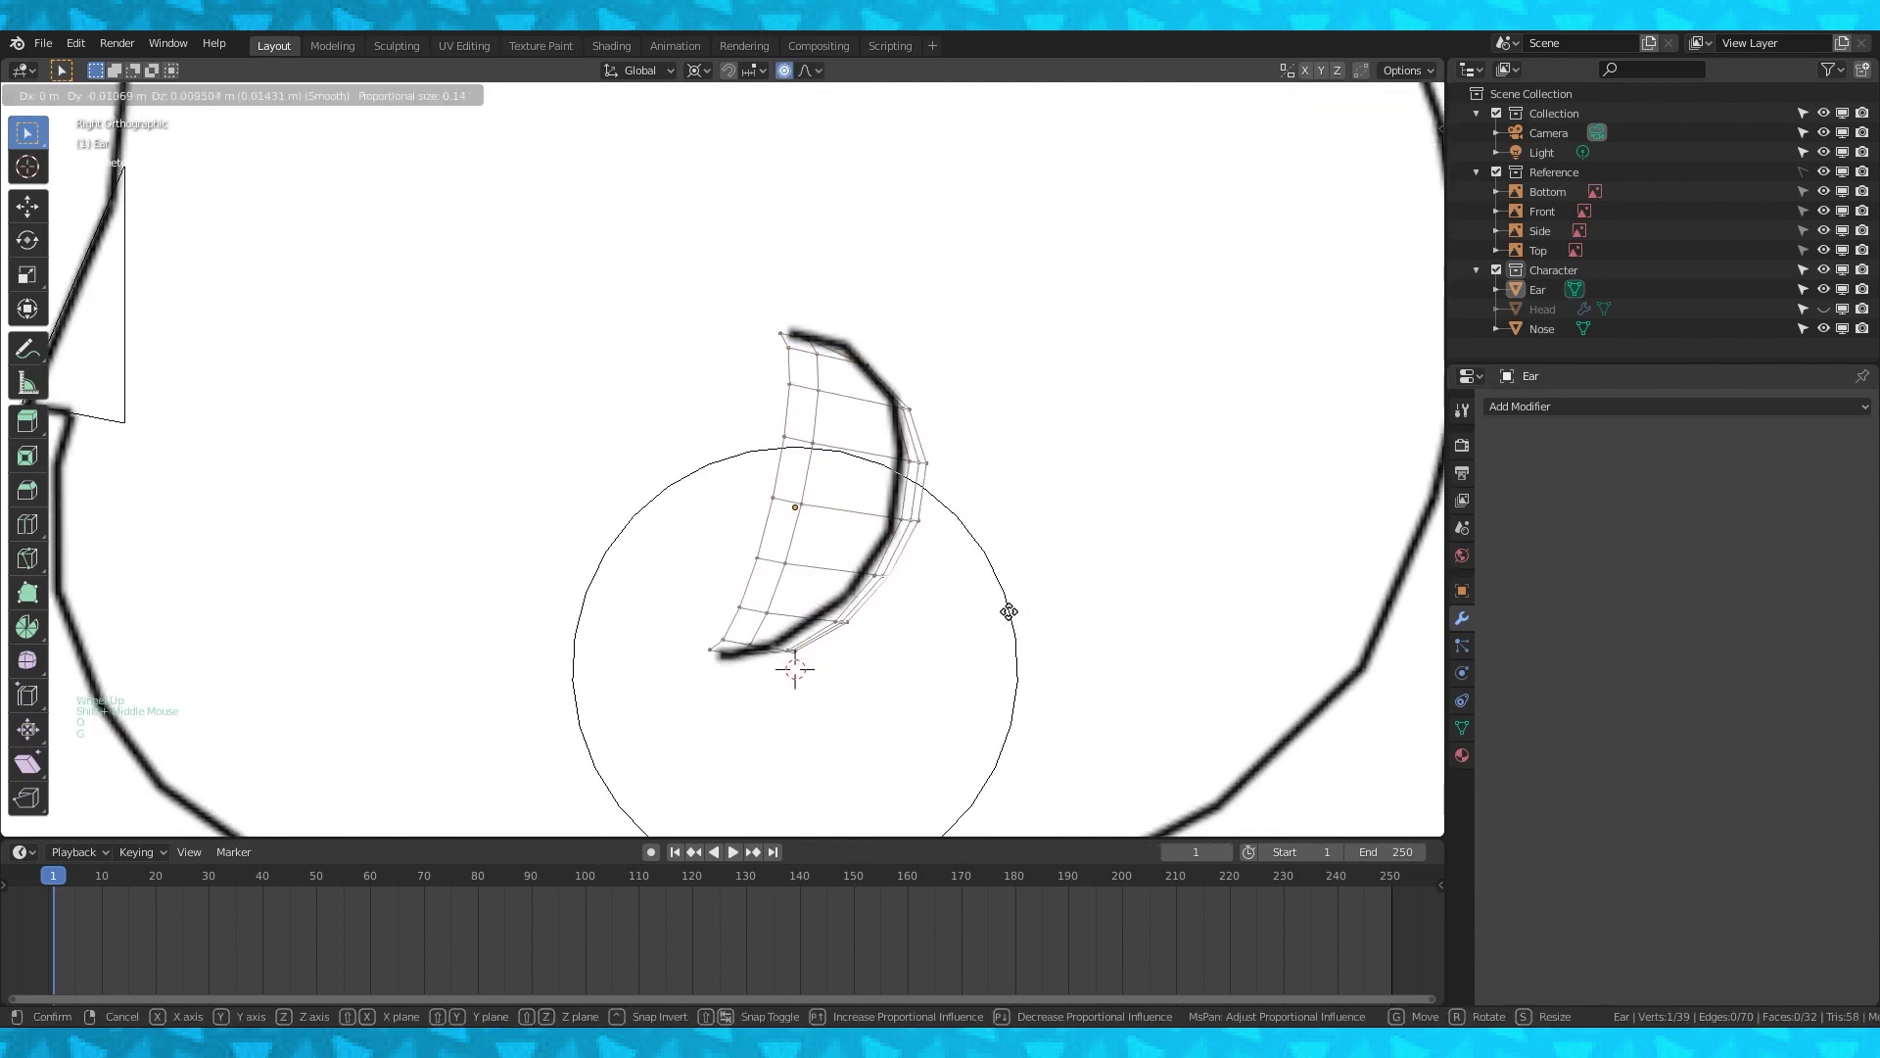
pyautogui.click(1054, 591)
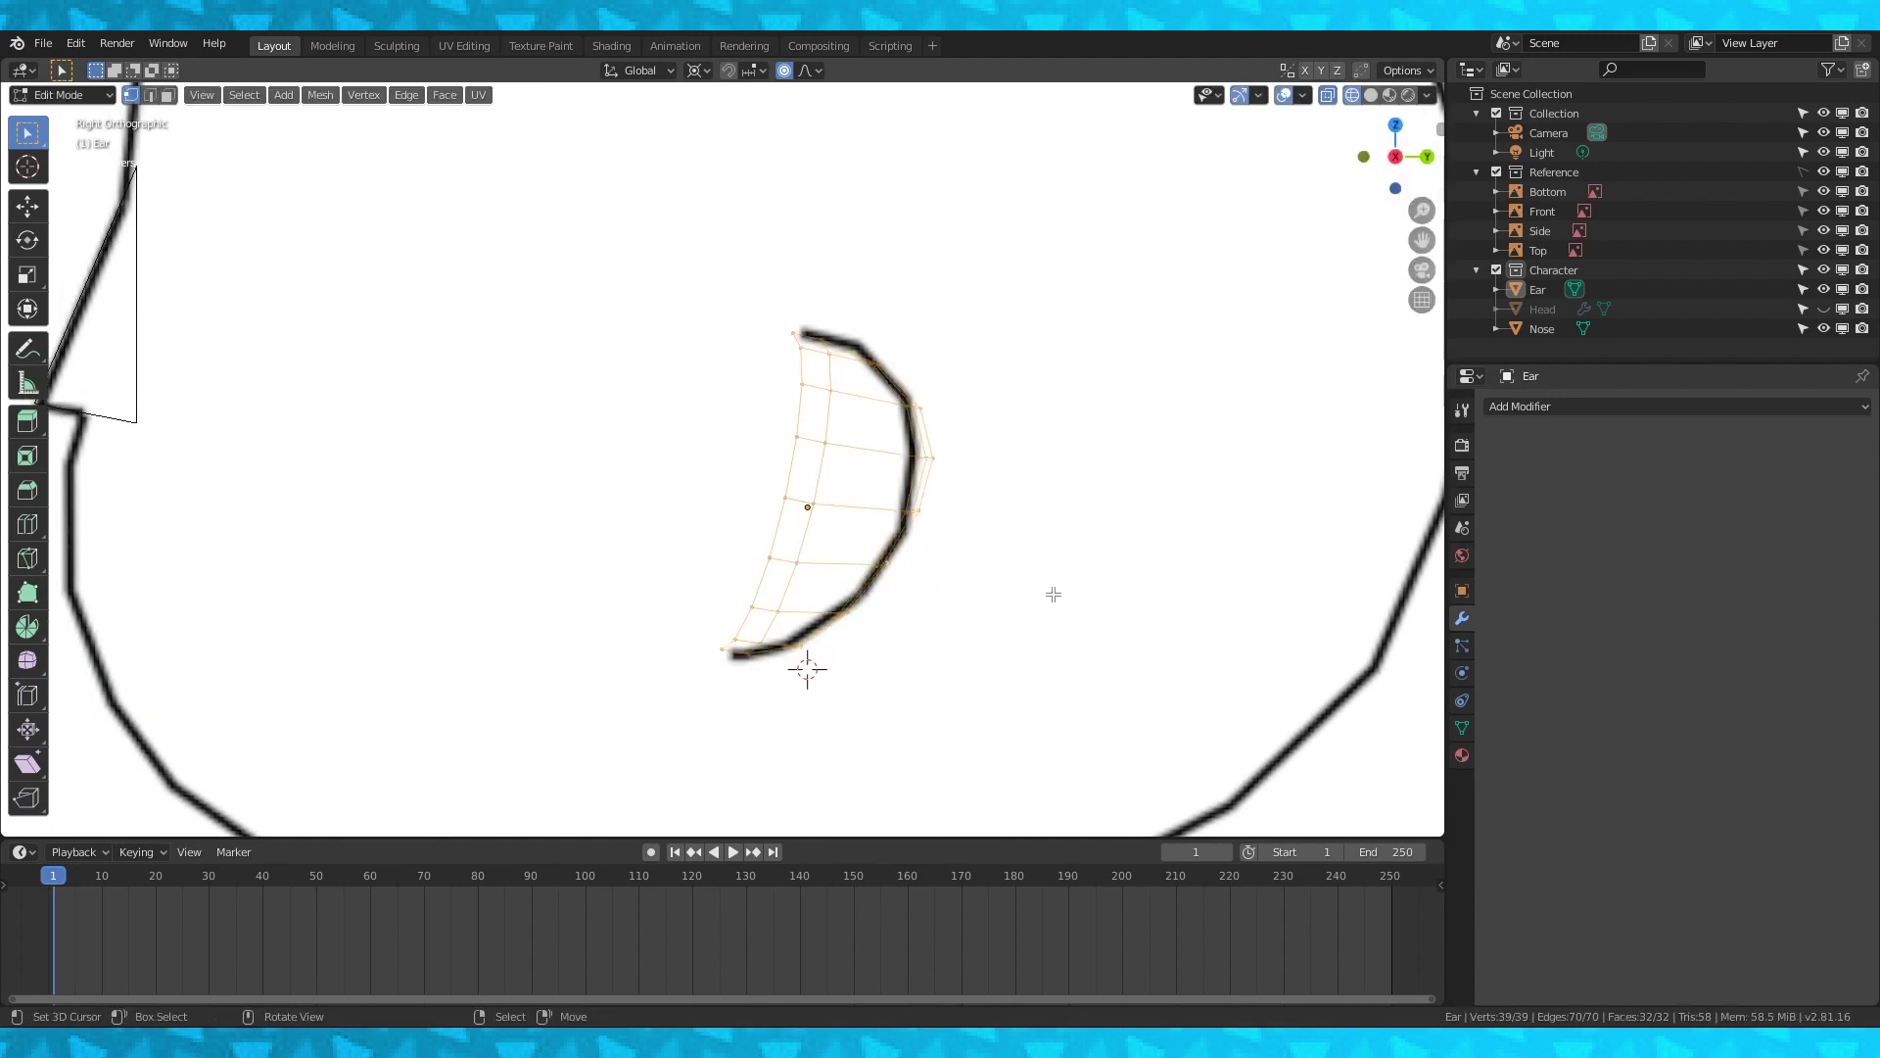
# Align the whole ear with the front view outline and pull its outer edge vertices about 0.004 m outward and 0.0065 m up proportionally.
pyautogui.press('KP_1')
pyautogui.press('g')
pyautogui.click(762, 559)
pyautogui.rightClick(724, 431)
pyautogui.keyDown('shift'); pyautogui.rightClick(725, 437); pyautogui.keyUp('shift')
pyautogui.press('g')
pyautogui.click(866, 470)
# Select the ear's open border loop, turn off proportional editing and extrude the loop about 0.387 m along X into the head.
pyautogui.moveTo(865, 470); pyautogui.dragTo(774, 364, button='middle')
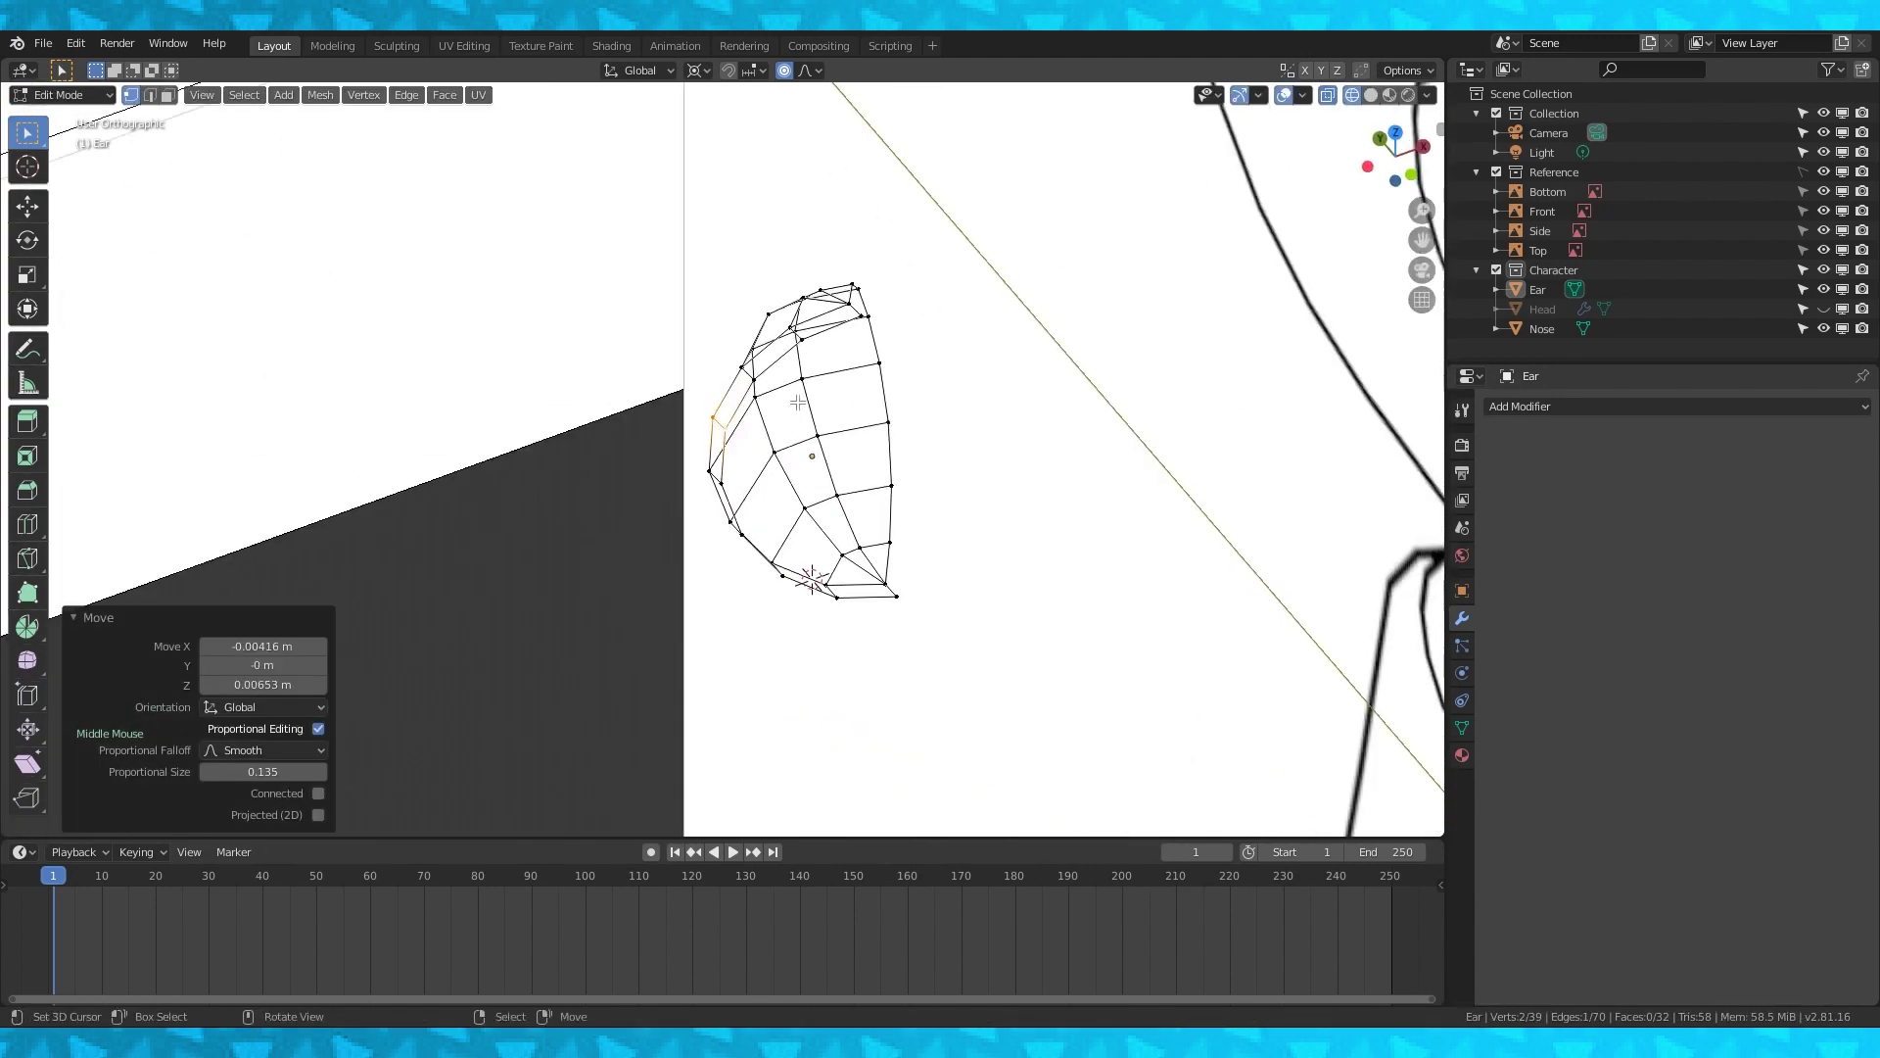
pyautogui.keyDown('alt'); pyautogui.rightClick(774, 364); pyautogui.keyUp('alt')
pyautogui.keyDown('alt'); pyautogui.keyDown('shift'); pyautogui.rightClick(880, 351); pyautogui.keyUp('shift'); pyautogui.keyUp('alt')
pyautogui.moveTo(932, 369); pyautogui.dragTo(869, 412, button='middle')
pyautogui.press('KP_1')
pyautogui.scroll(-3, 861, 358)
pyautogui.press('e')
pyautogui.rightClick(859, 422)
pyautogui.press('g')
pyautogui.rightClick(859, 422)
pyautogui.press('o')
pyautogui.press('g')
pyautogui.press('x')
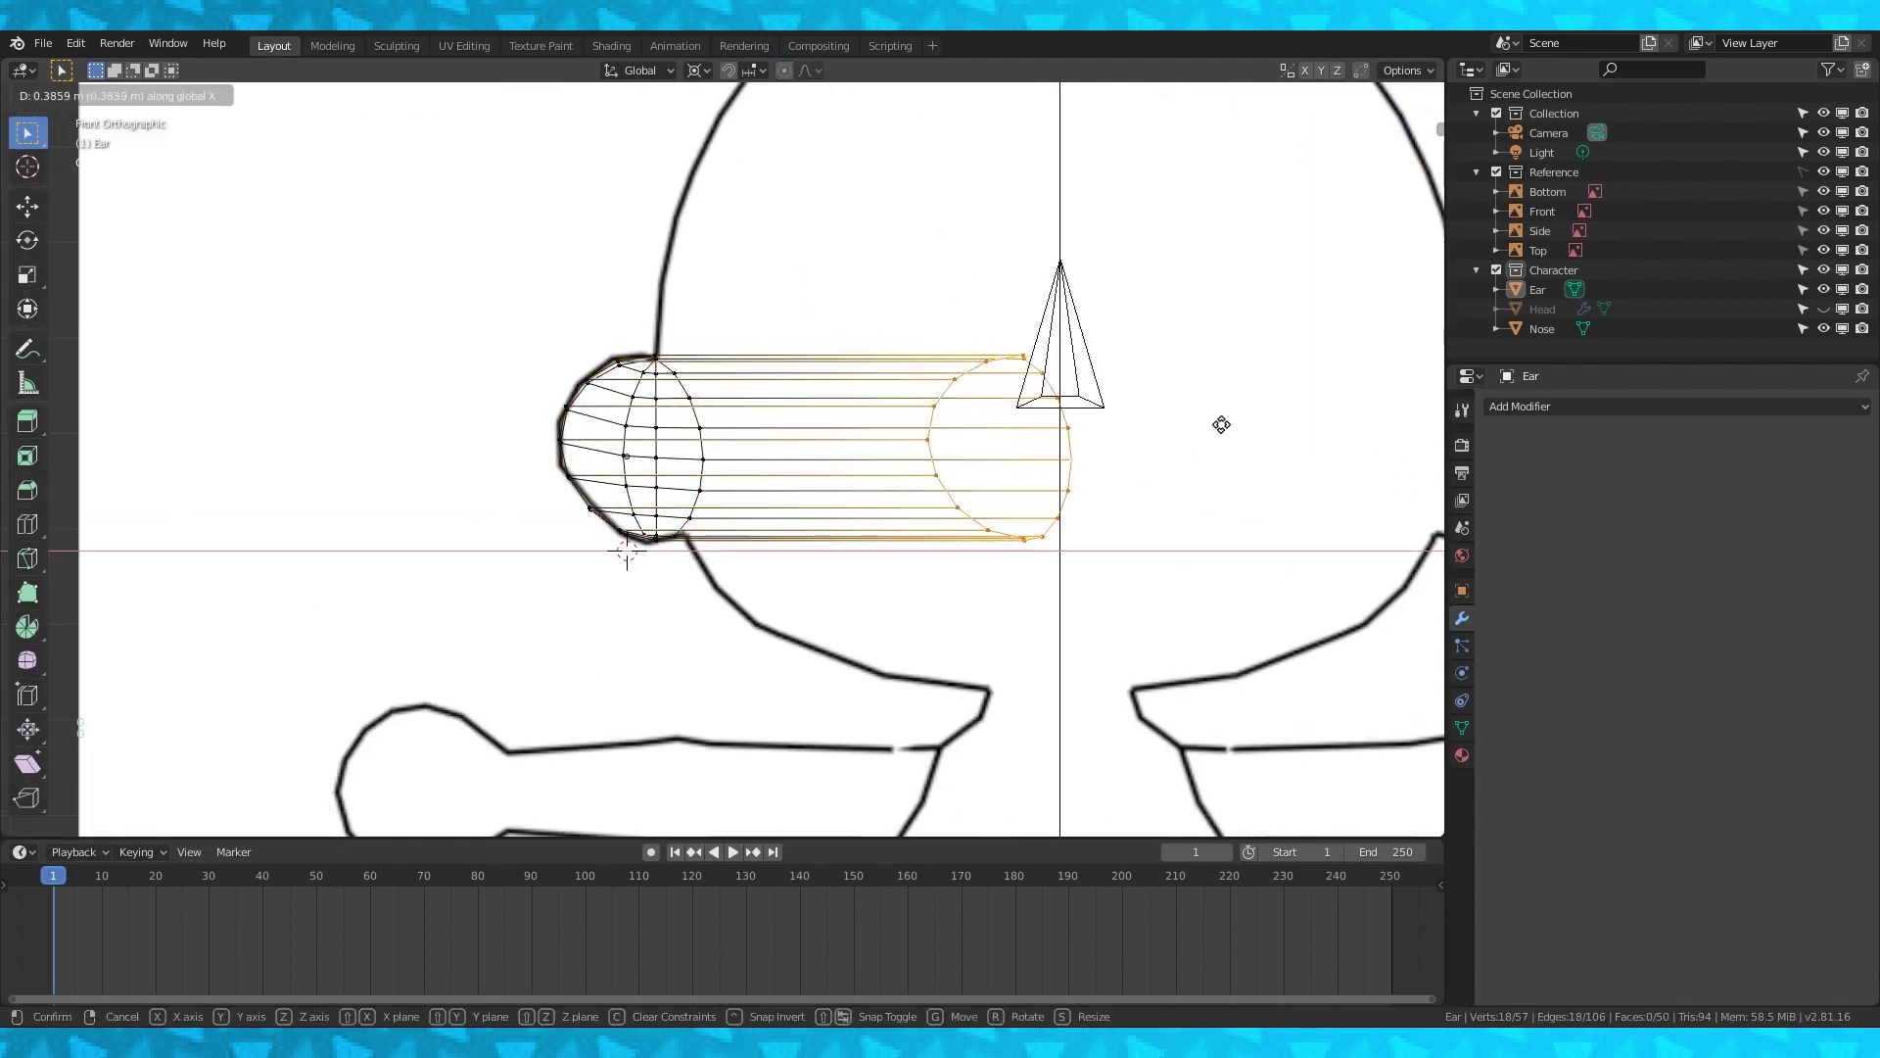
pyautogui.click(1222, 423)
pyautogui.press('s')
pyautogui.press('0')
pyautogui.rightClick(1221, 424)
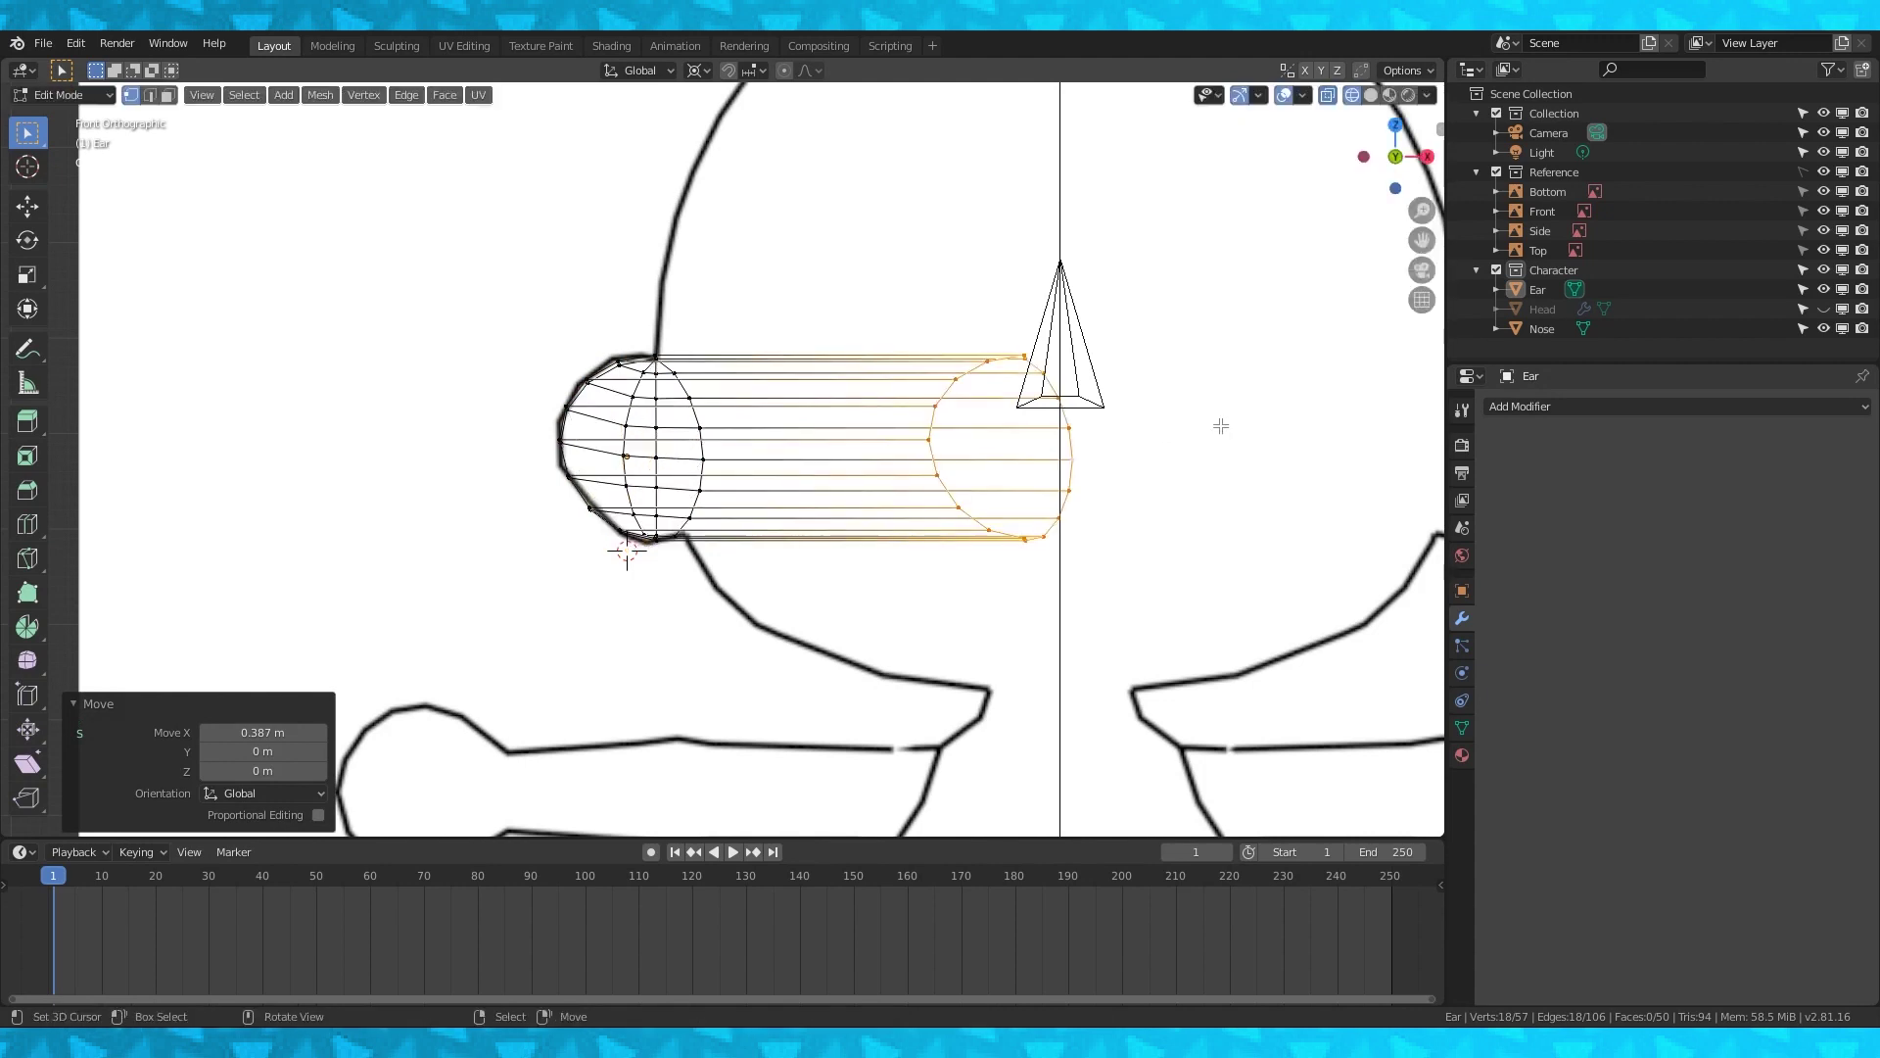
# Set the transform pivot point to Median Point and scale the extruded loop to 0 to collapse it.
pyautogui.click(711, 69)
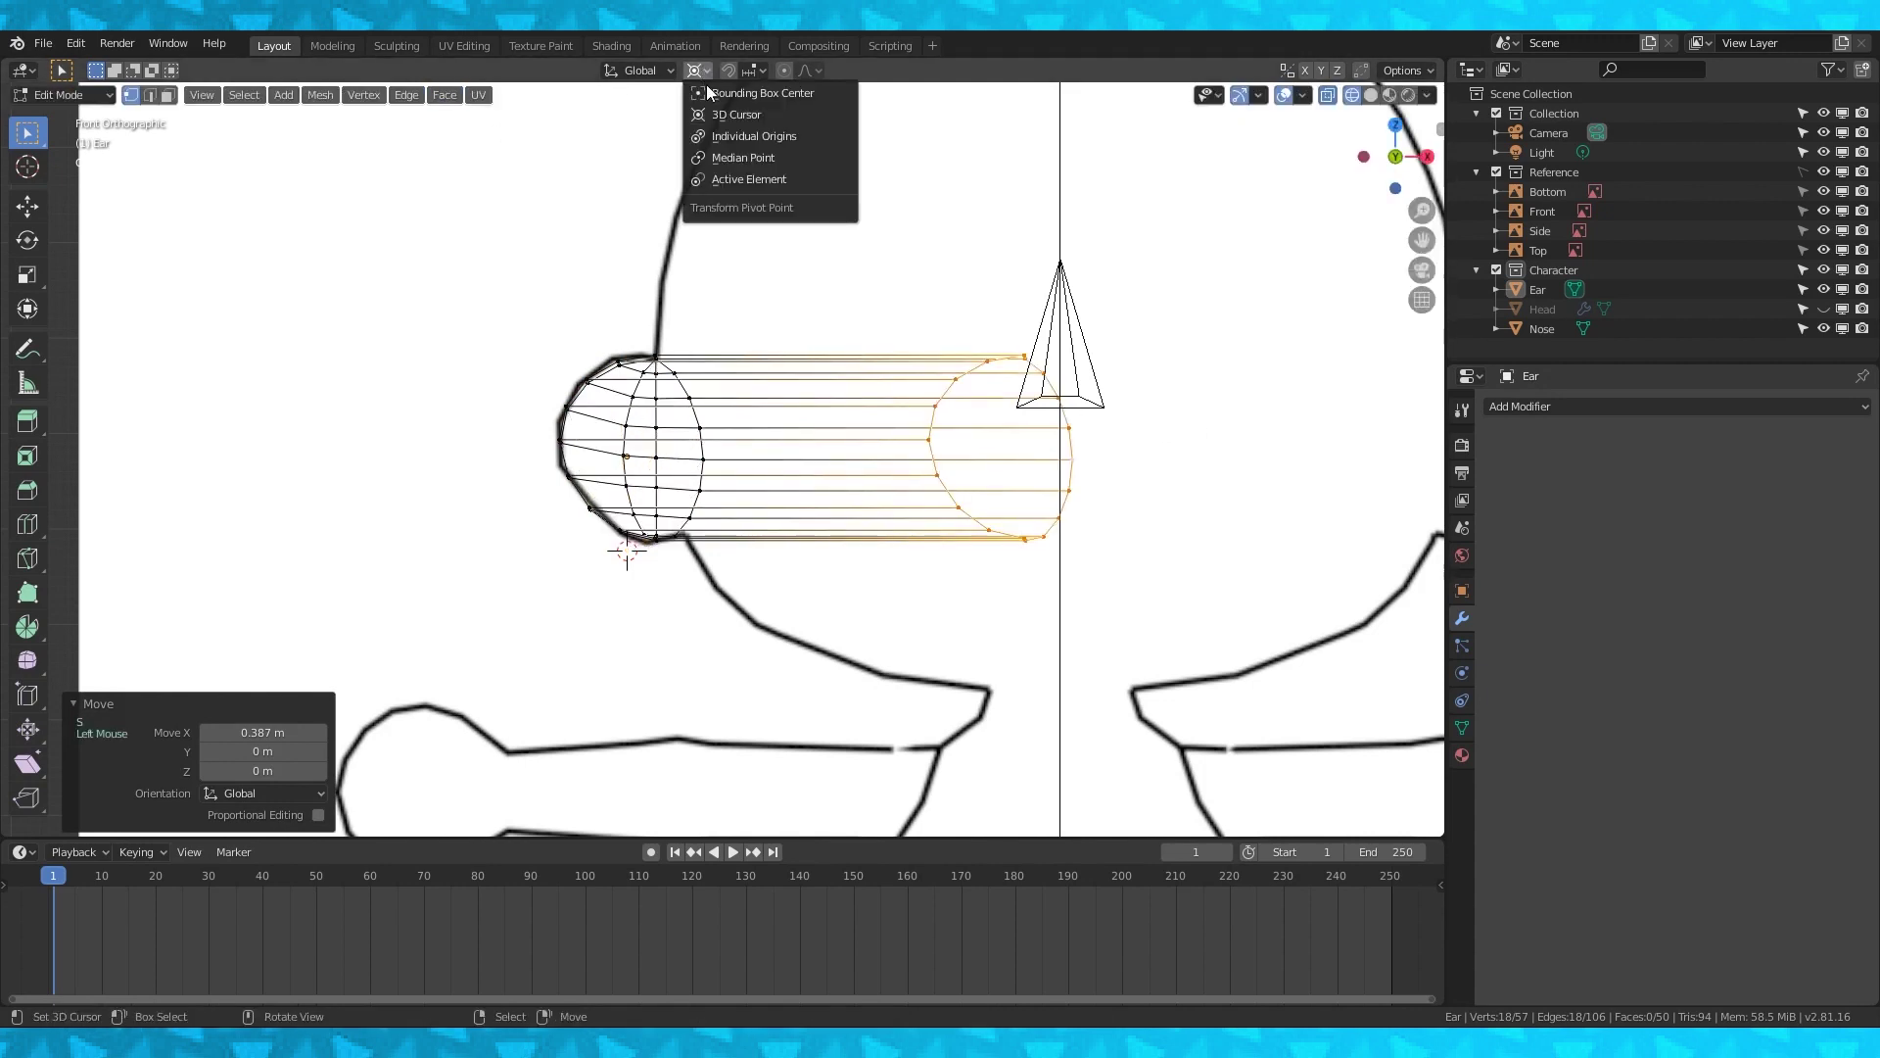
pyautogui.click(749, 165)
pyautogui.press('s')
pyautogui.press('0')
pyautogui.click(1136, 487)
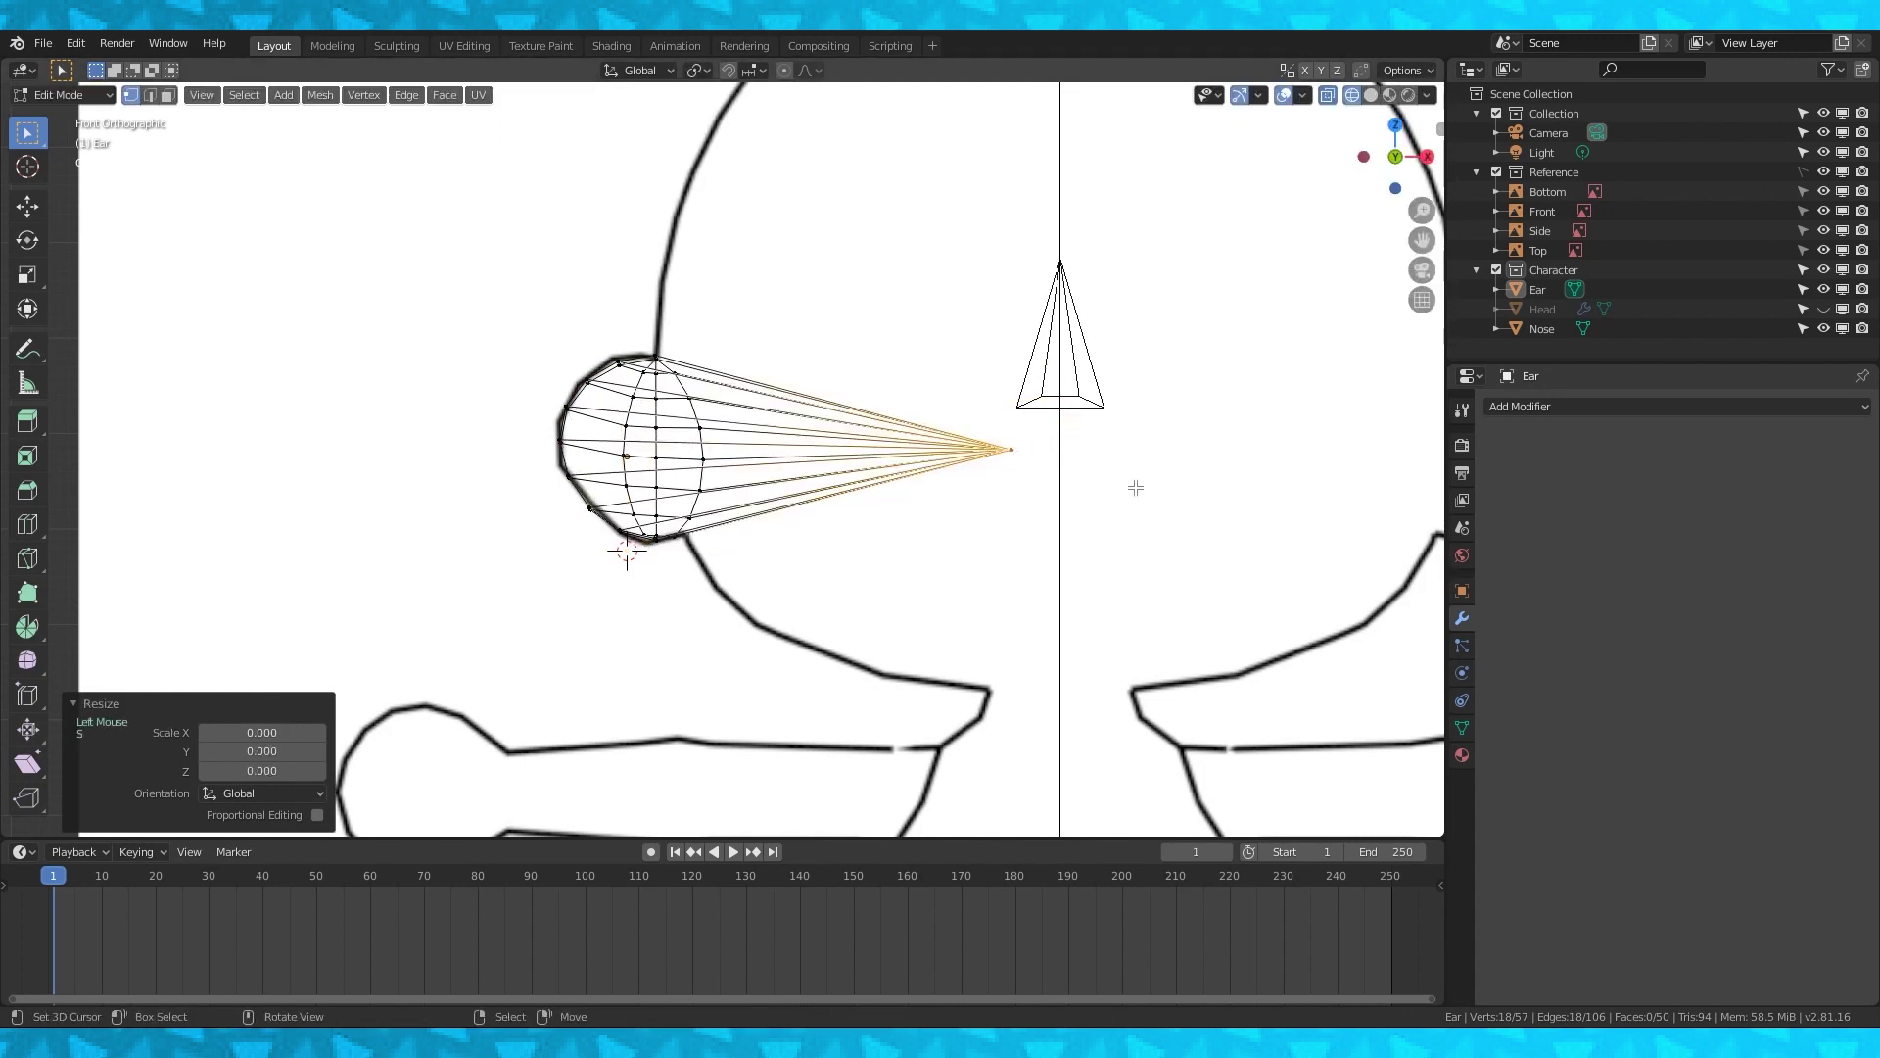
# Move the collapsed tip about 0.022 m in X and -0.014 m in Z, plus about -0.196 m along Y in top view.
pyautogui.press('g')
pyautogui.click(1154, 487)
pyautogui.press('KP_7')
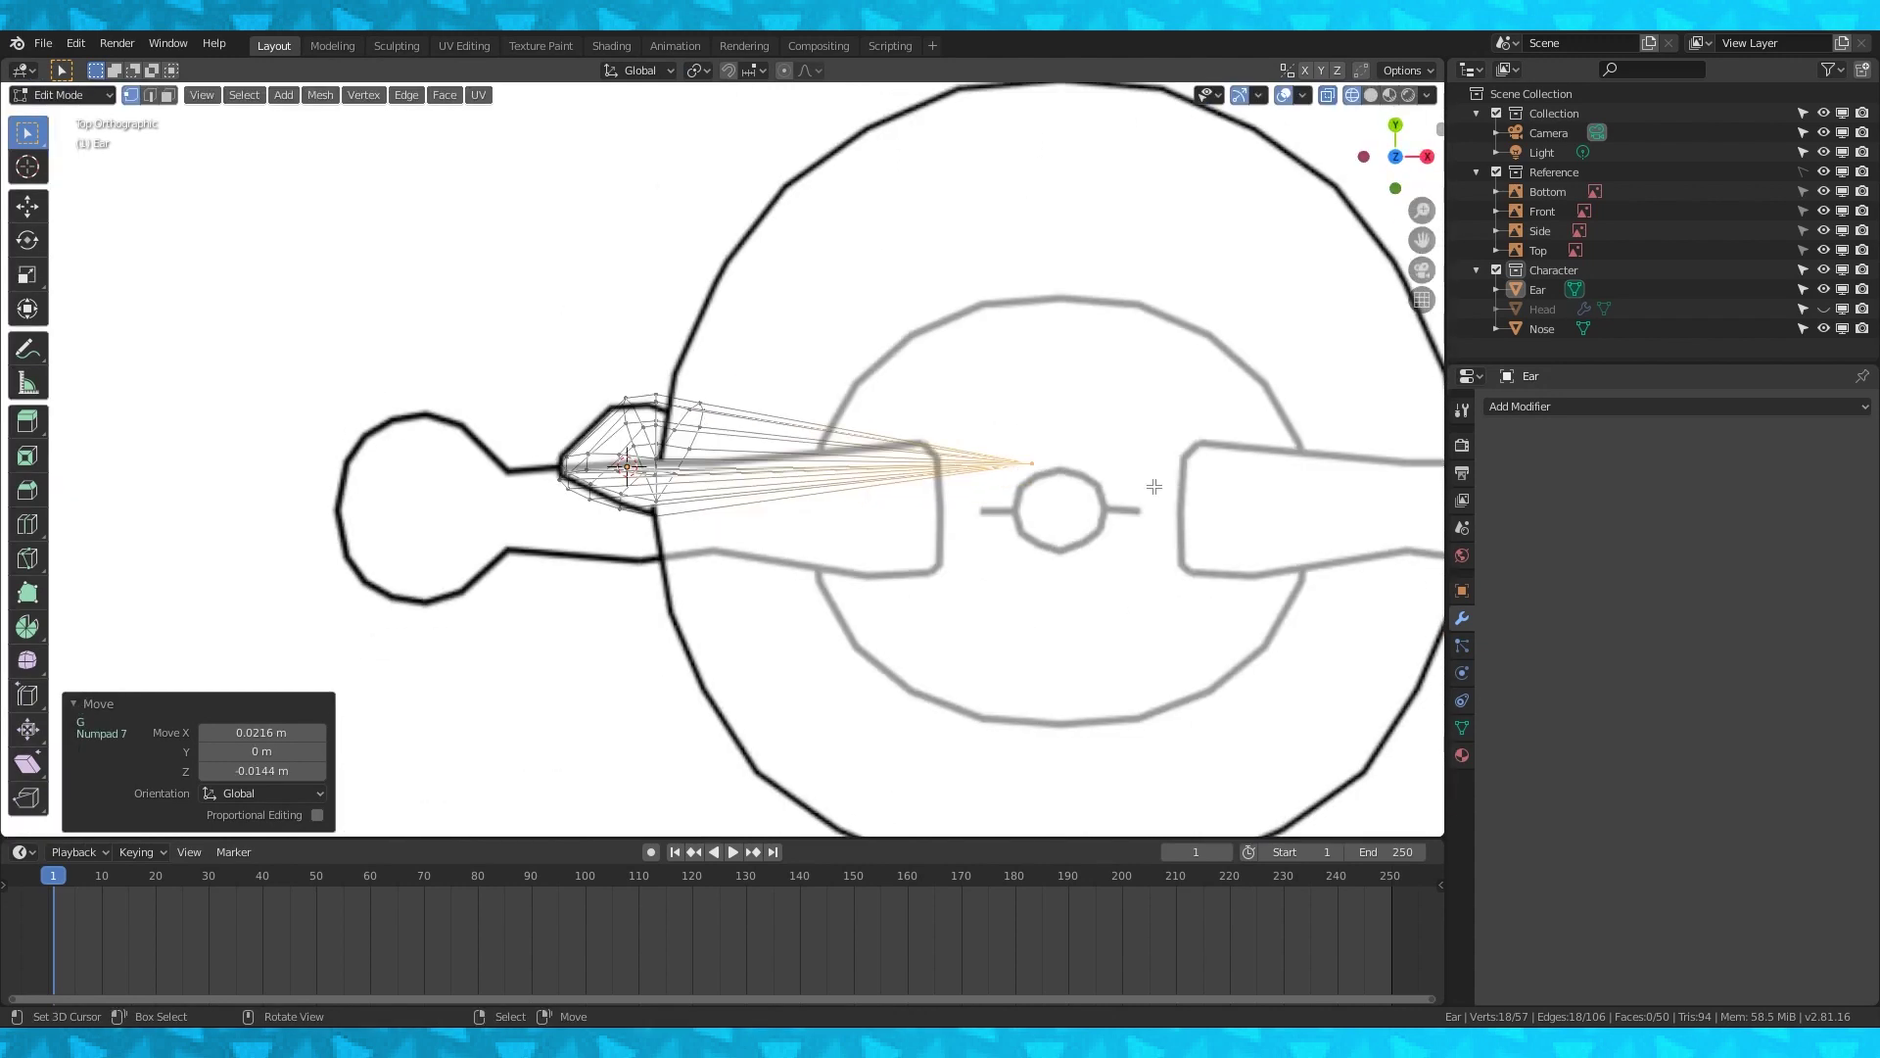
pyautogui.press('g')
pyautogui.press('y')
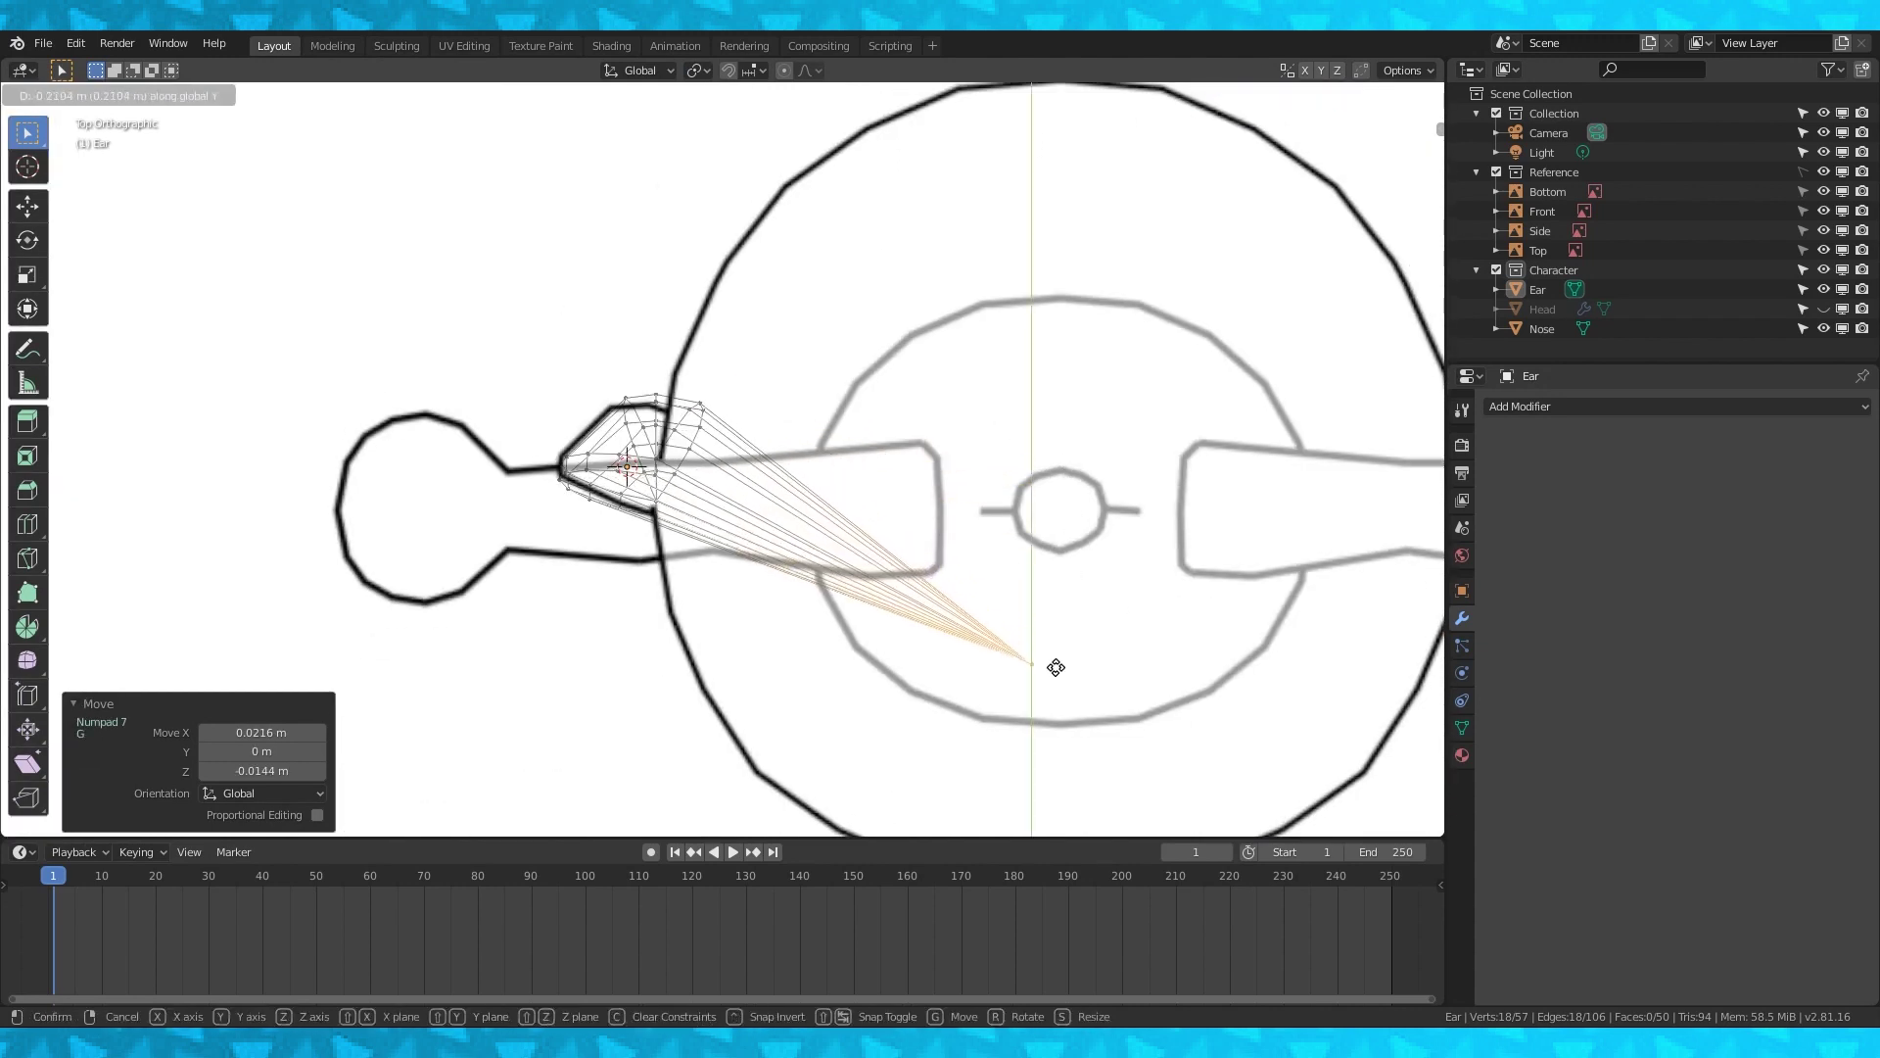
pyautogui.click(1049, 651)
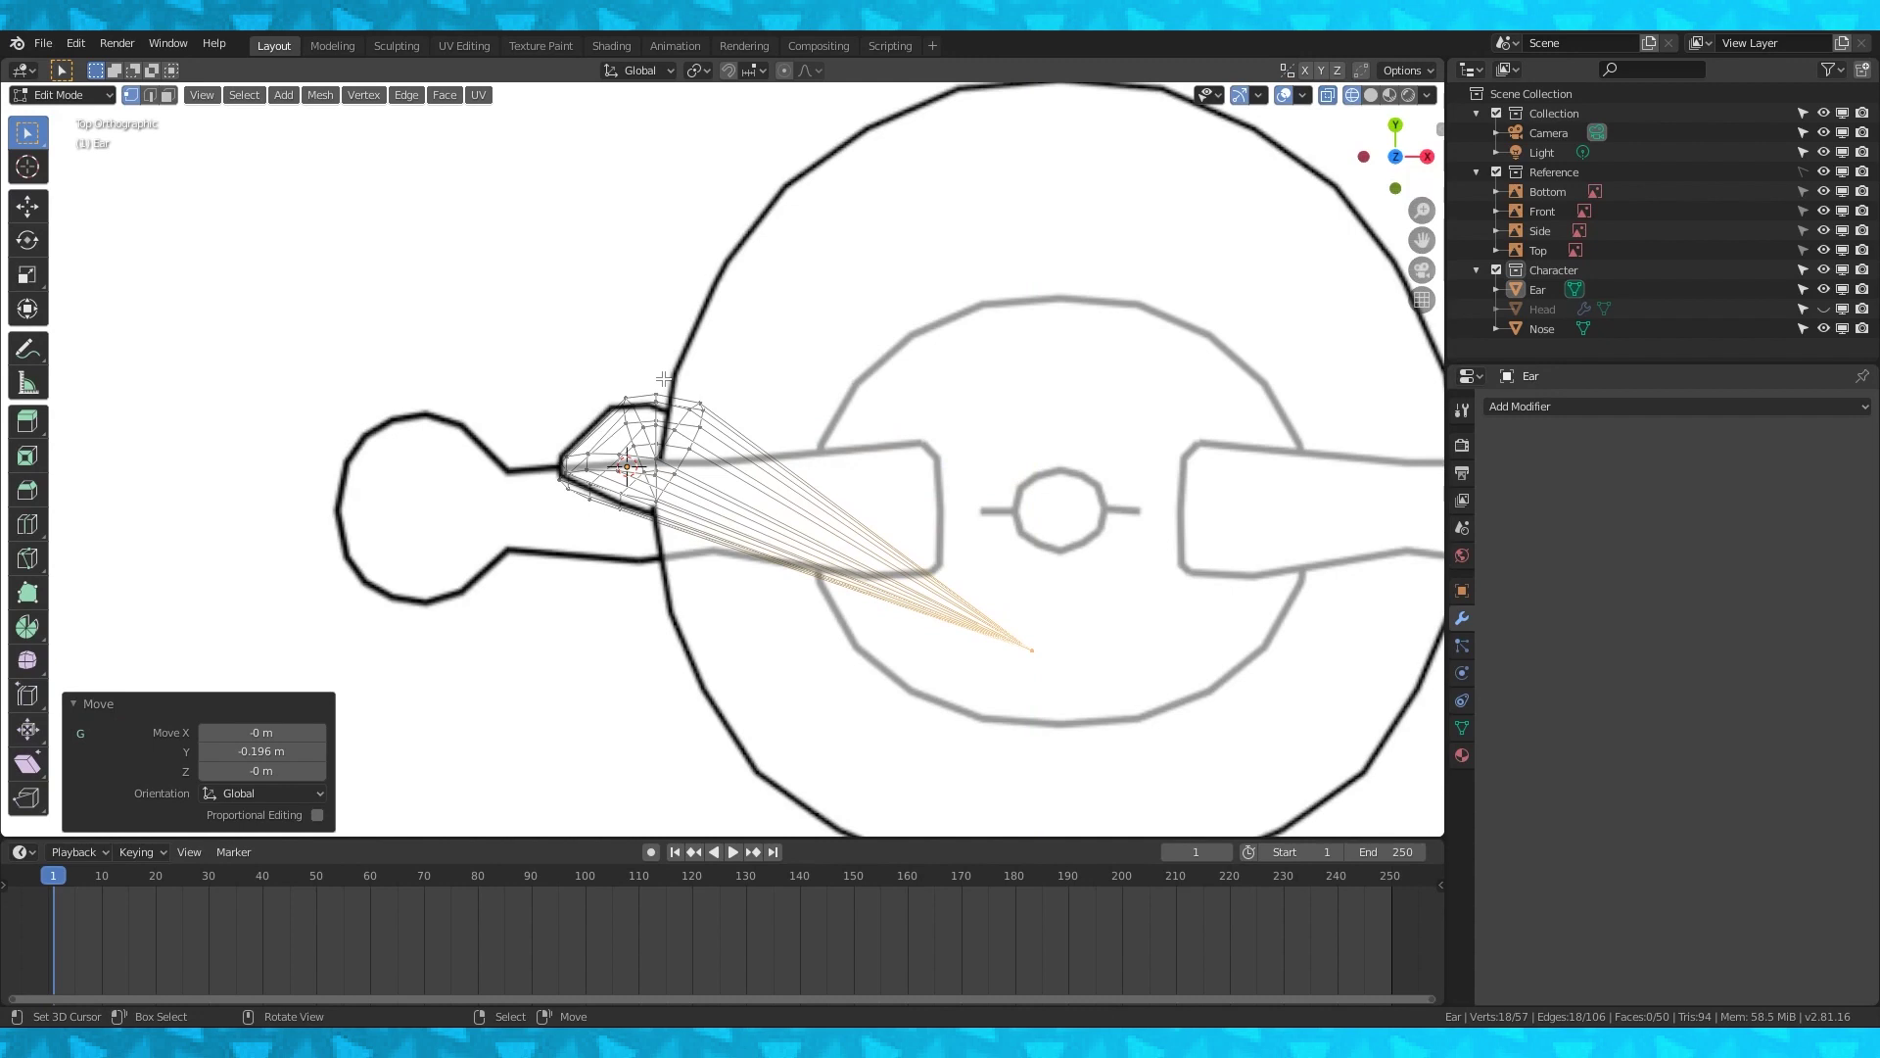
# Move a vertex on the back of the ear about 0.004 m in Y with proportional editing, following the top view outline.
pyautogui.rightClick(645, 362)
pyautogui.keyDown('shift'); pyautogui.moveTo(686, 392); pyautogui.dragTo(784, 490, button='middle'); pyautogui.keyUp('shift')
pyautogui.scroll(2, 783, 490)
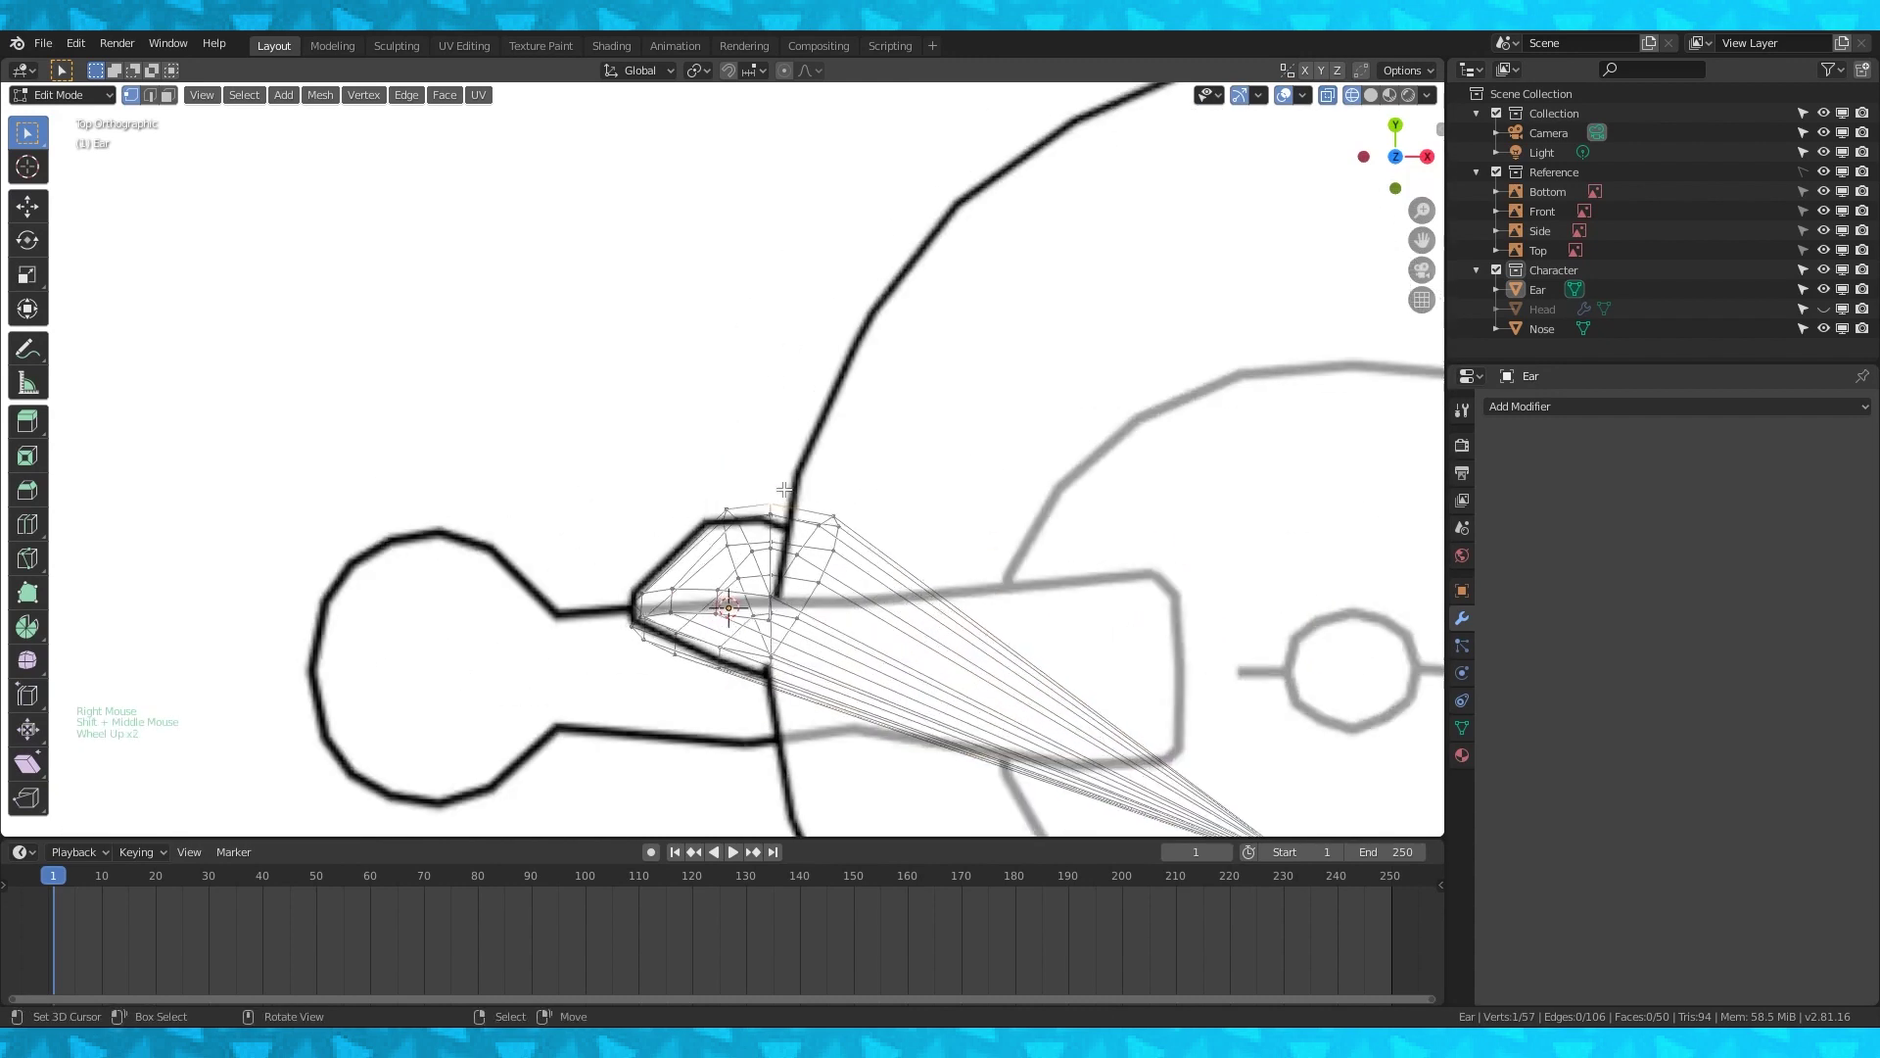
pyautogui.press('g')
pyautogui.click(882, 492)
pyautogui.press('KP_3')
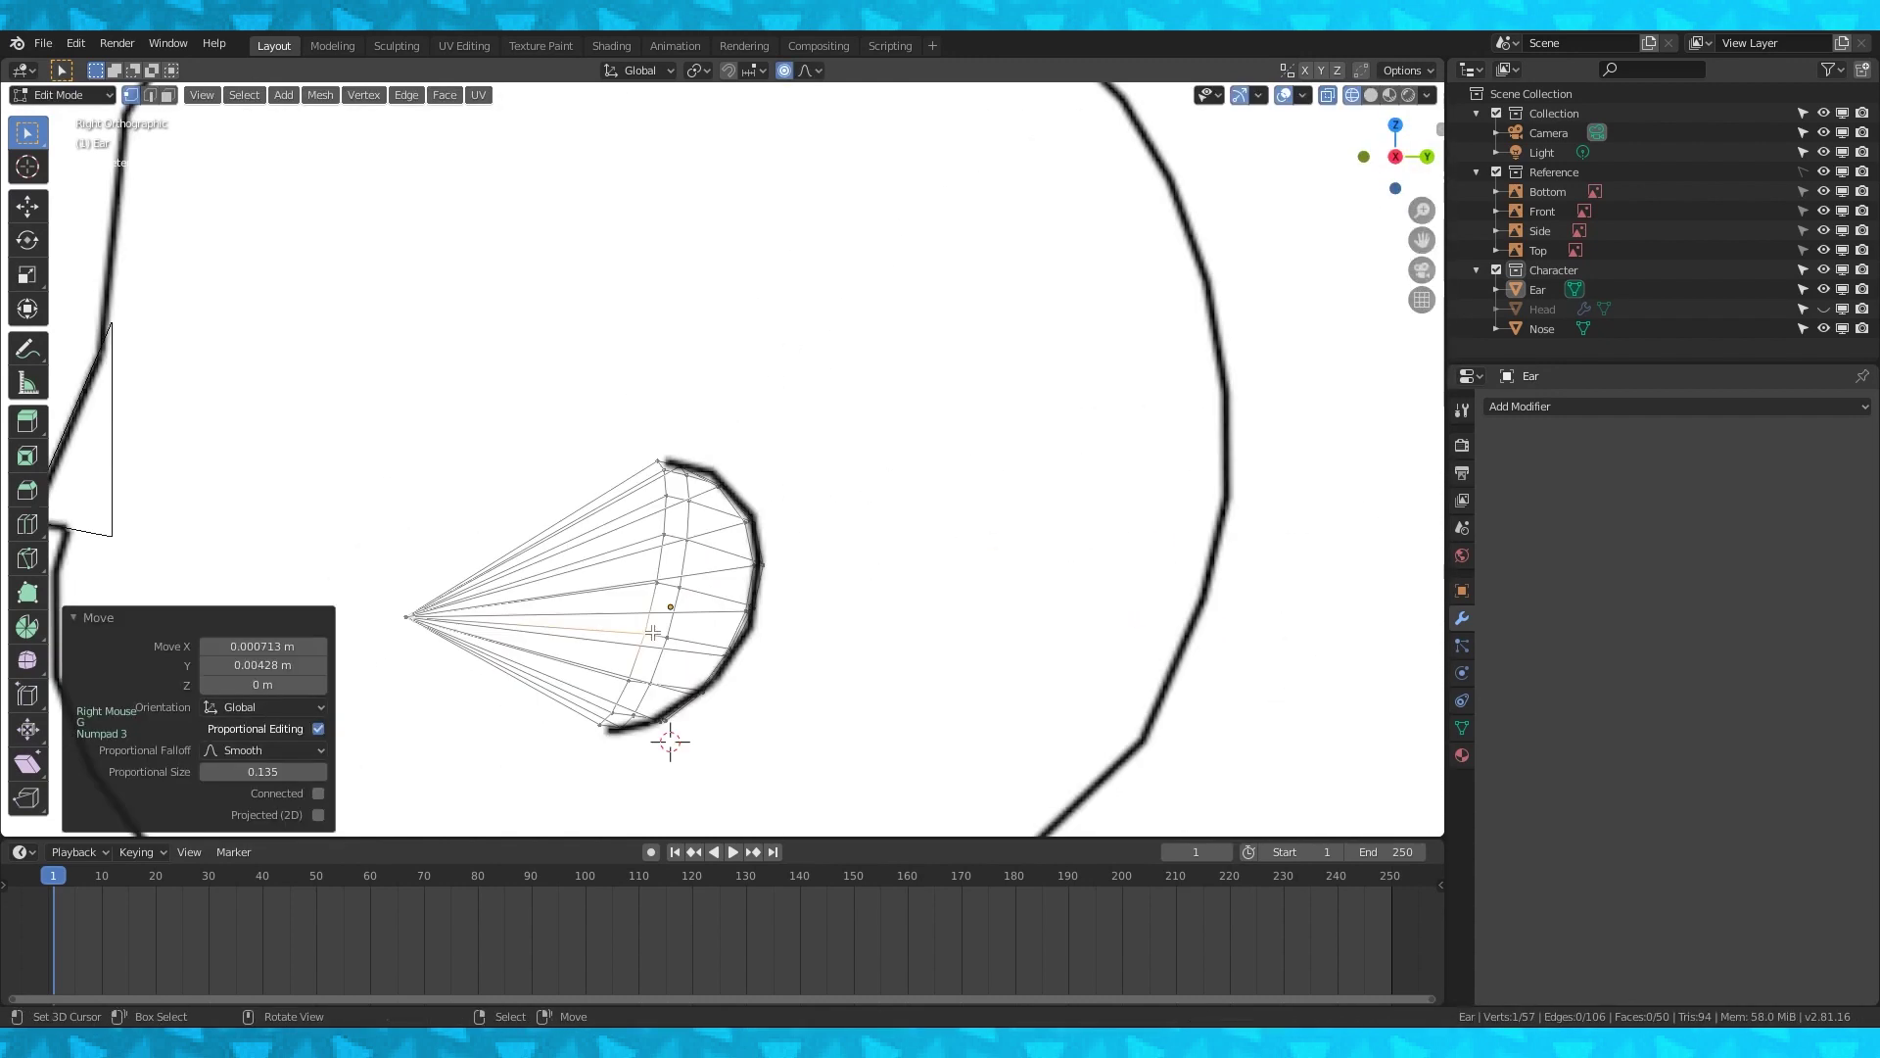
# Return to the front view, leave Edit Mode and add a Mirror modifier to the ear.
pyautogui.press('KP_1')
pyautogui.scroll(-3, 946, 486)
pyautogui.press('Tab')
pyautogui.rightClick(872, 524)
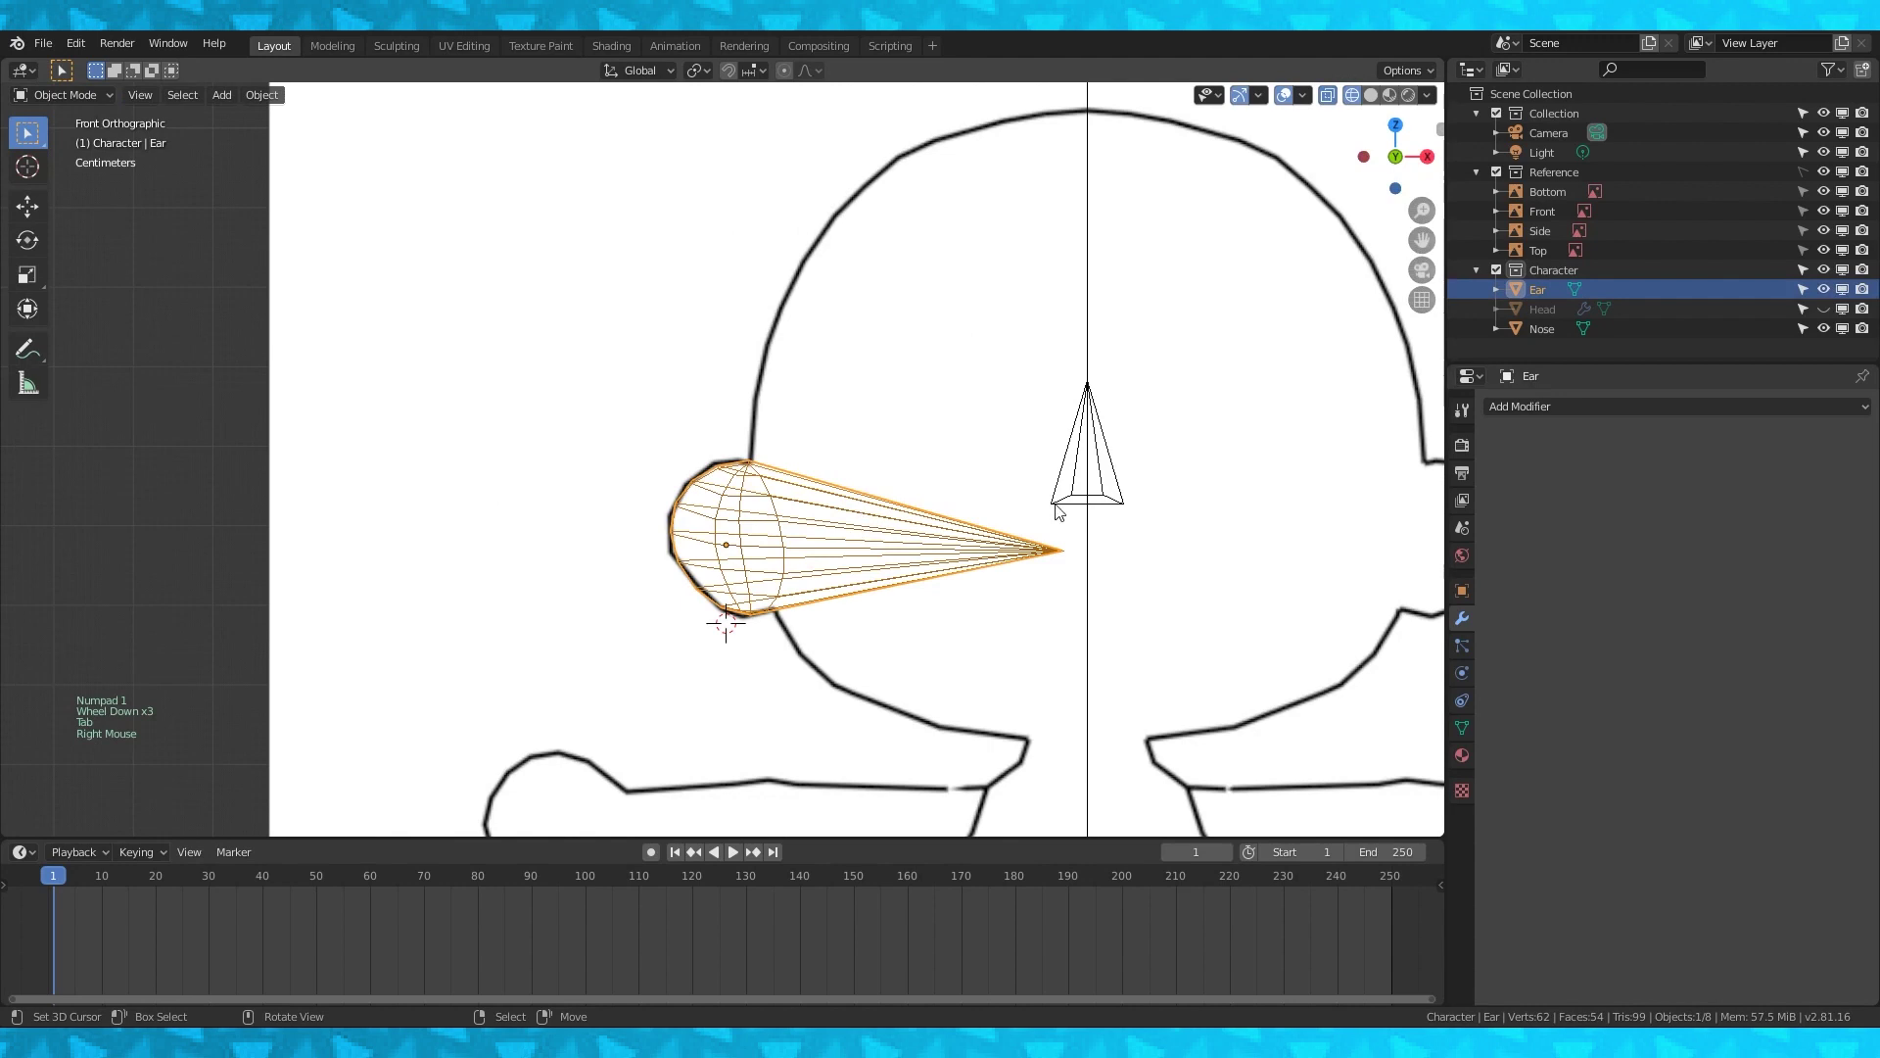
pyautogui.click(1636, 406)
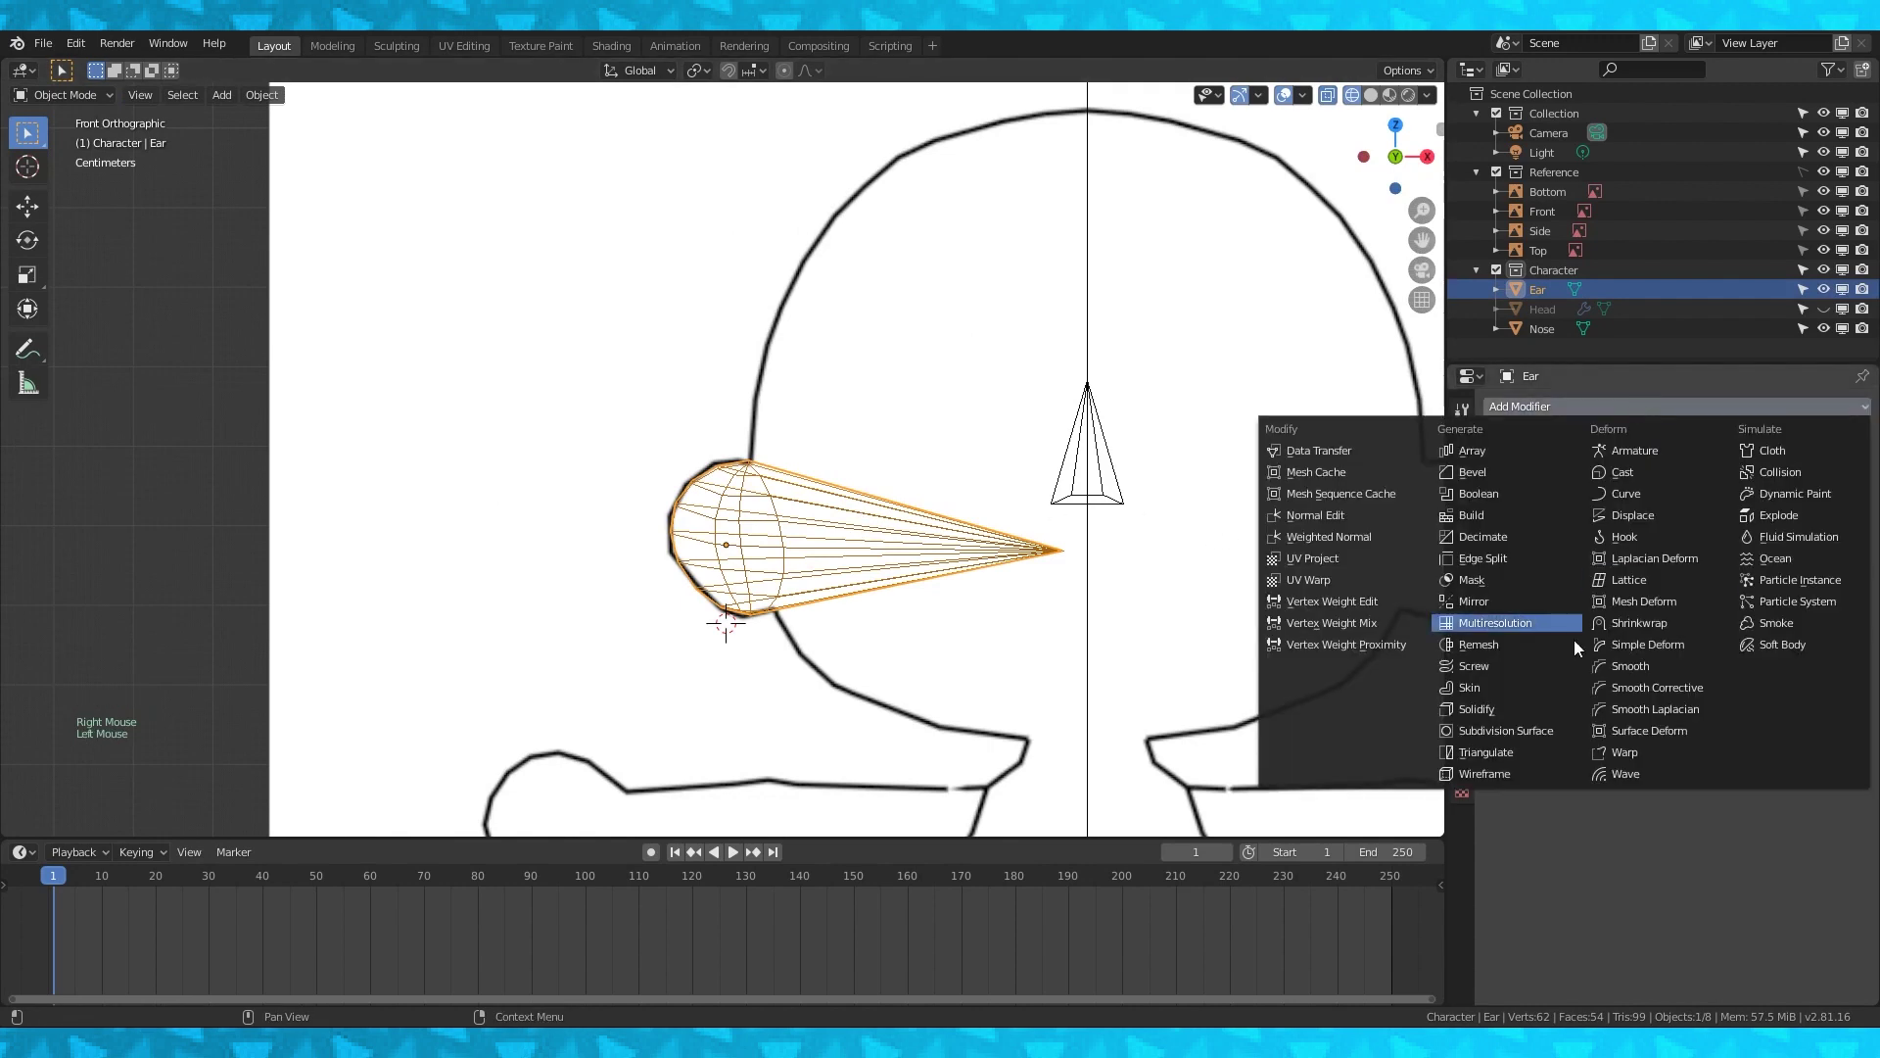
pyautogui.click(1500, 601)
pyautogui.scroll(-1, 1259, 533)
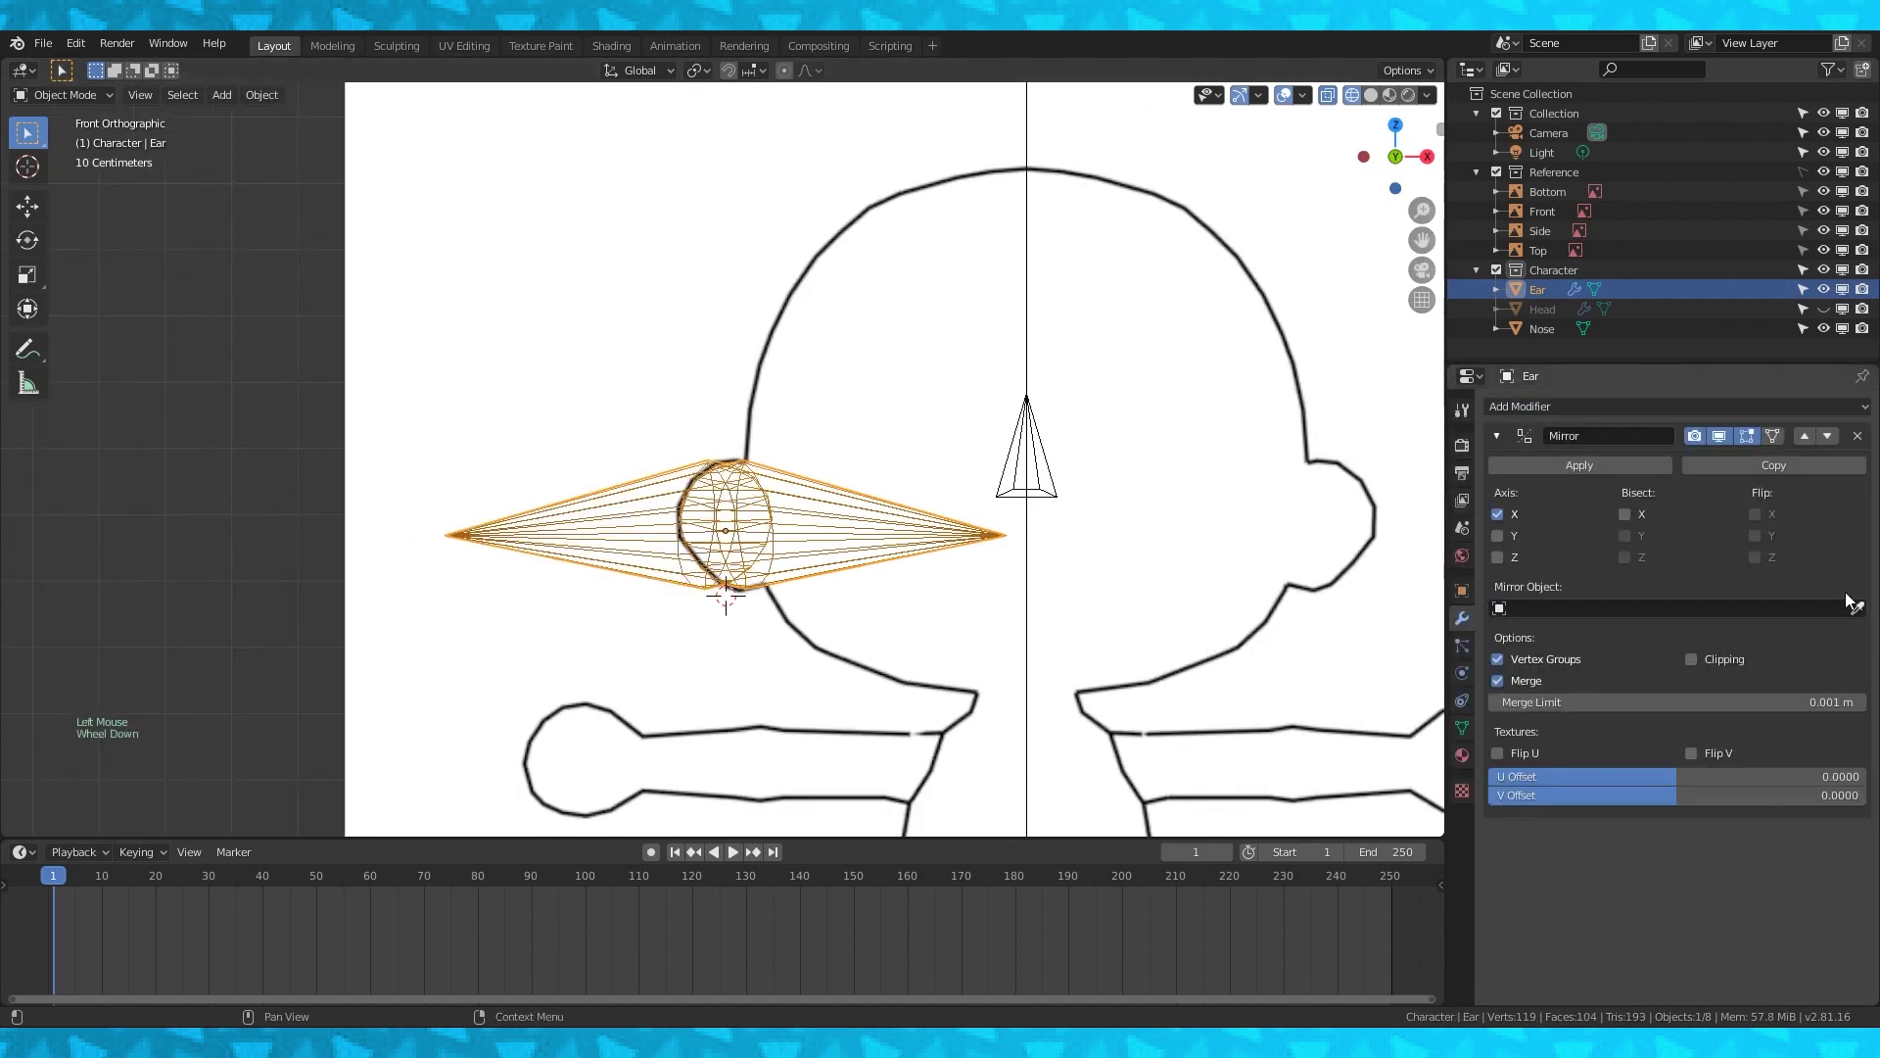
# Unhide the head and pick it as the Mirror Object of the ear's Mirror modifier.
pyautogui.click(1857, 608)
pyautogui.click(1389, 335)
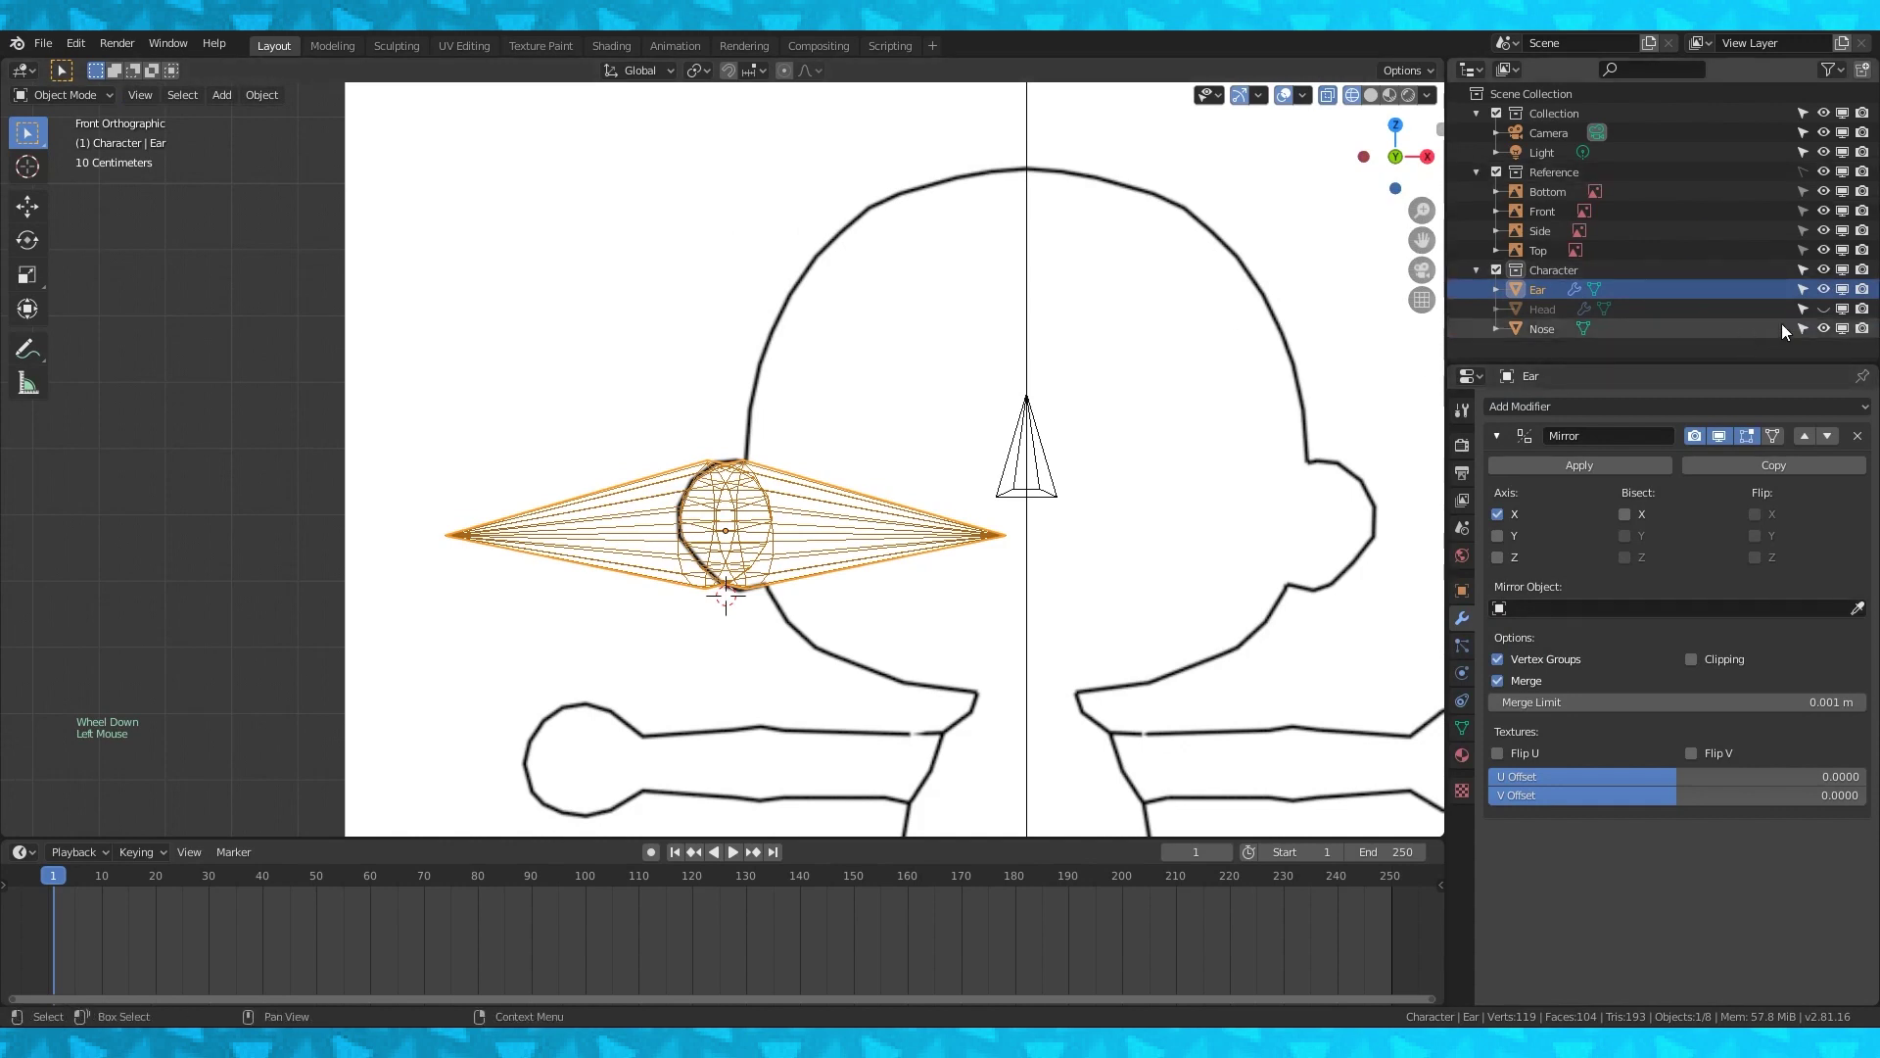
pyautogui.click(1824, 308)
pyautogui.click(1857, 608)
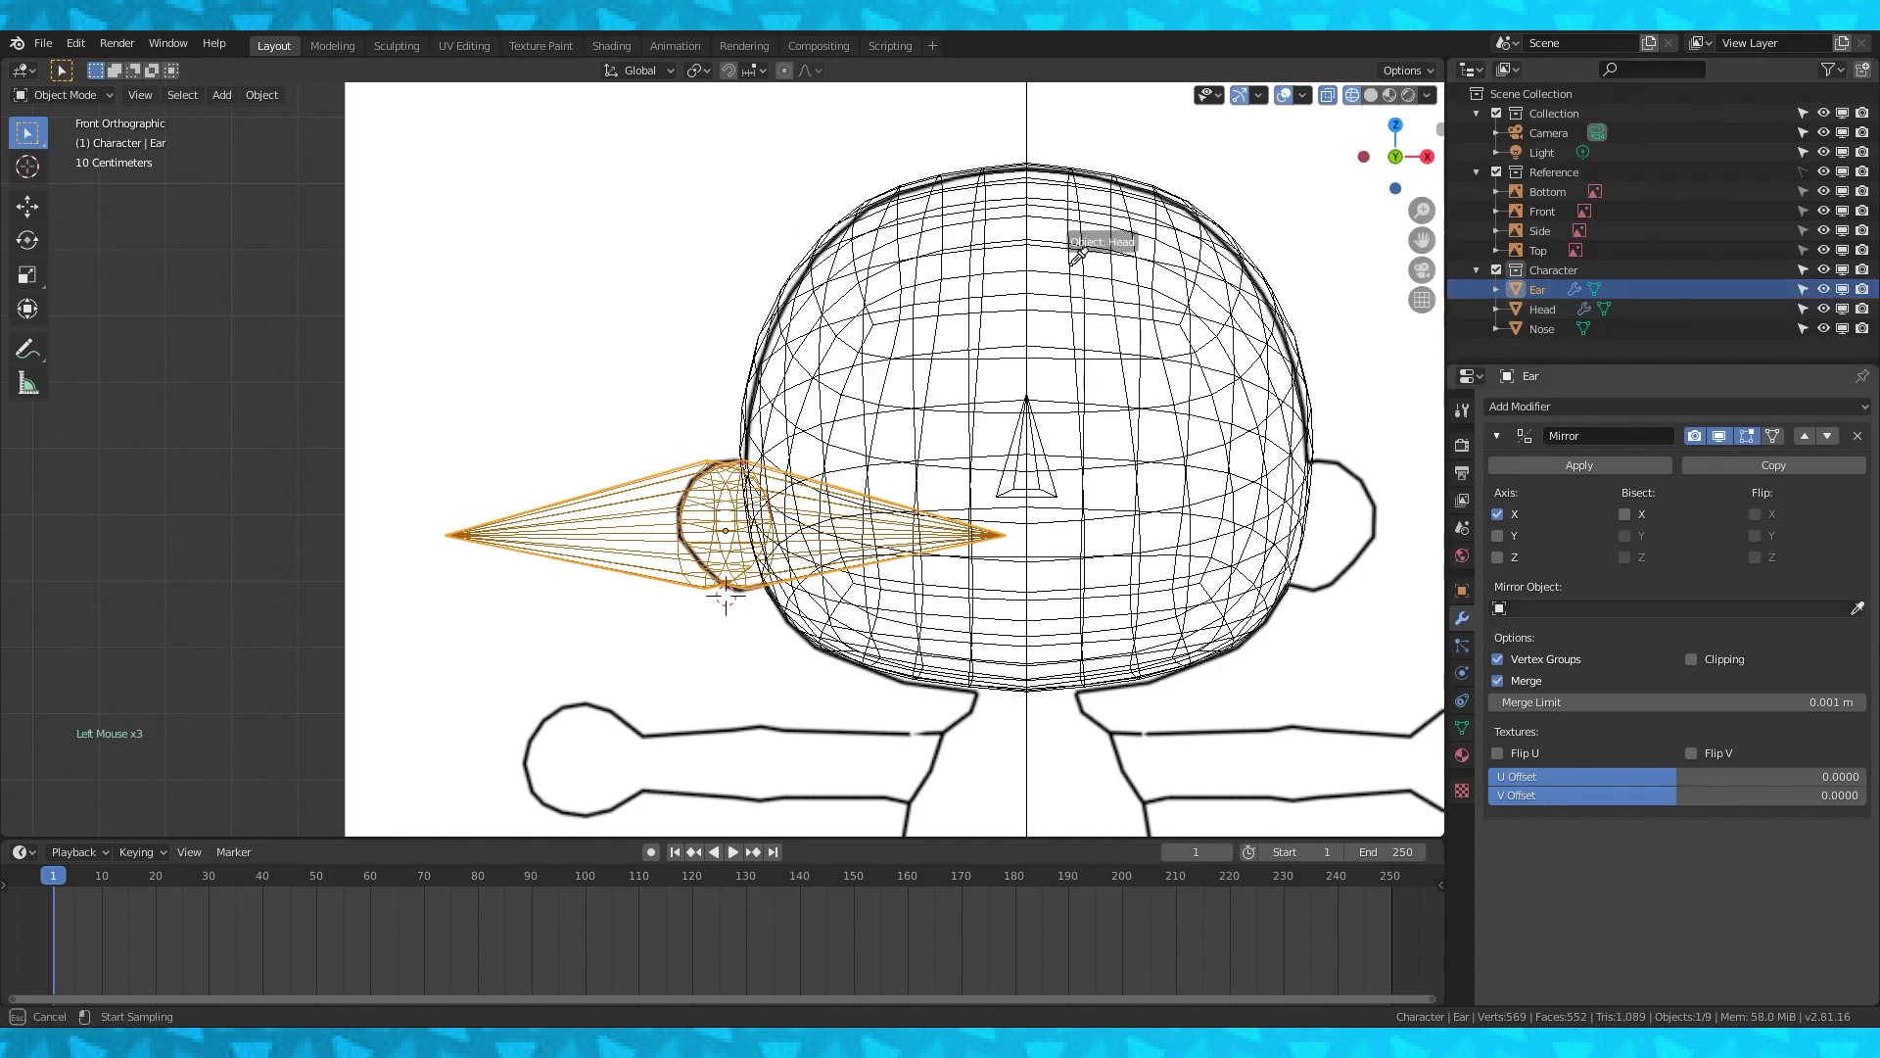
pyautogui.click(1019, 240)
# Switch to solid shading and inspect how the mirrored ears sit against the head.
pyautogui.scroll(-1, 1078, 323)
pyautogui.keyDown('shift'); pyautogui.moveTo(1142, 305); pyautogui.dragTo(889, 328, button='middle'); pyautogui.keyUp('shift')
pyautogui.press('Tab')
pyautogui.press('Tab')
pyautogui.click(43, 45)
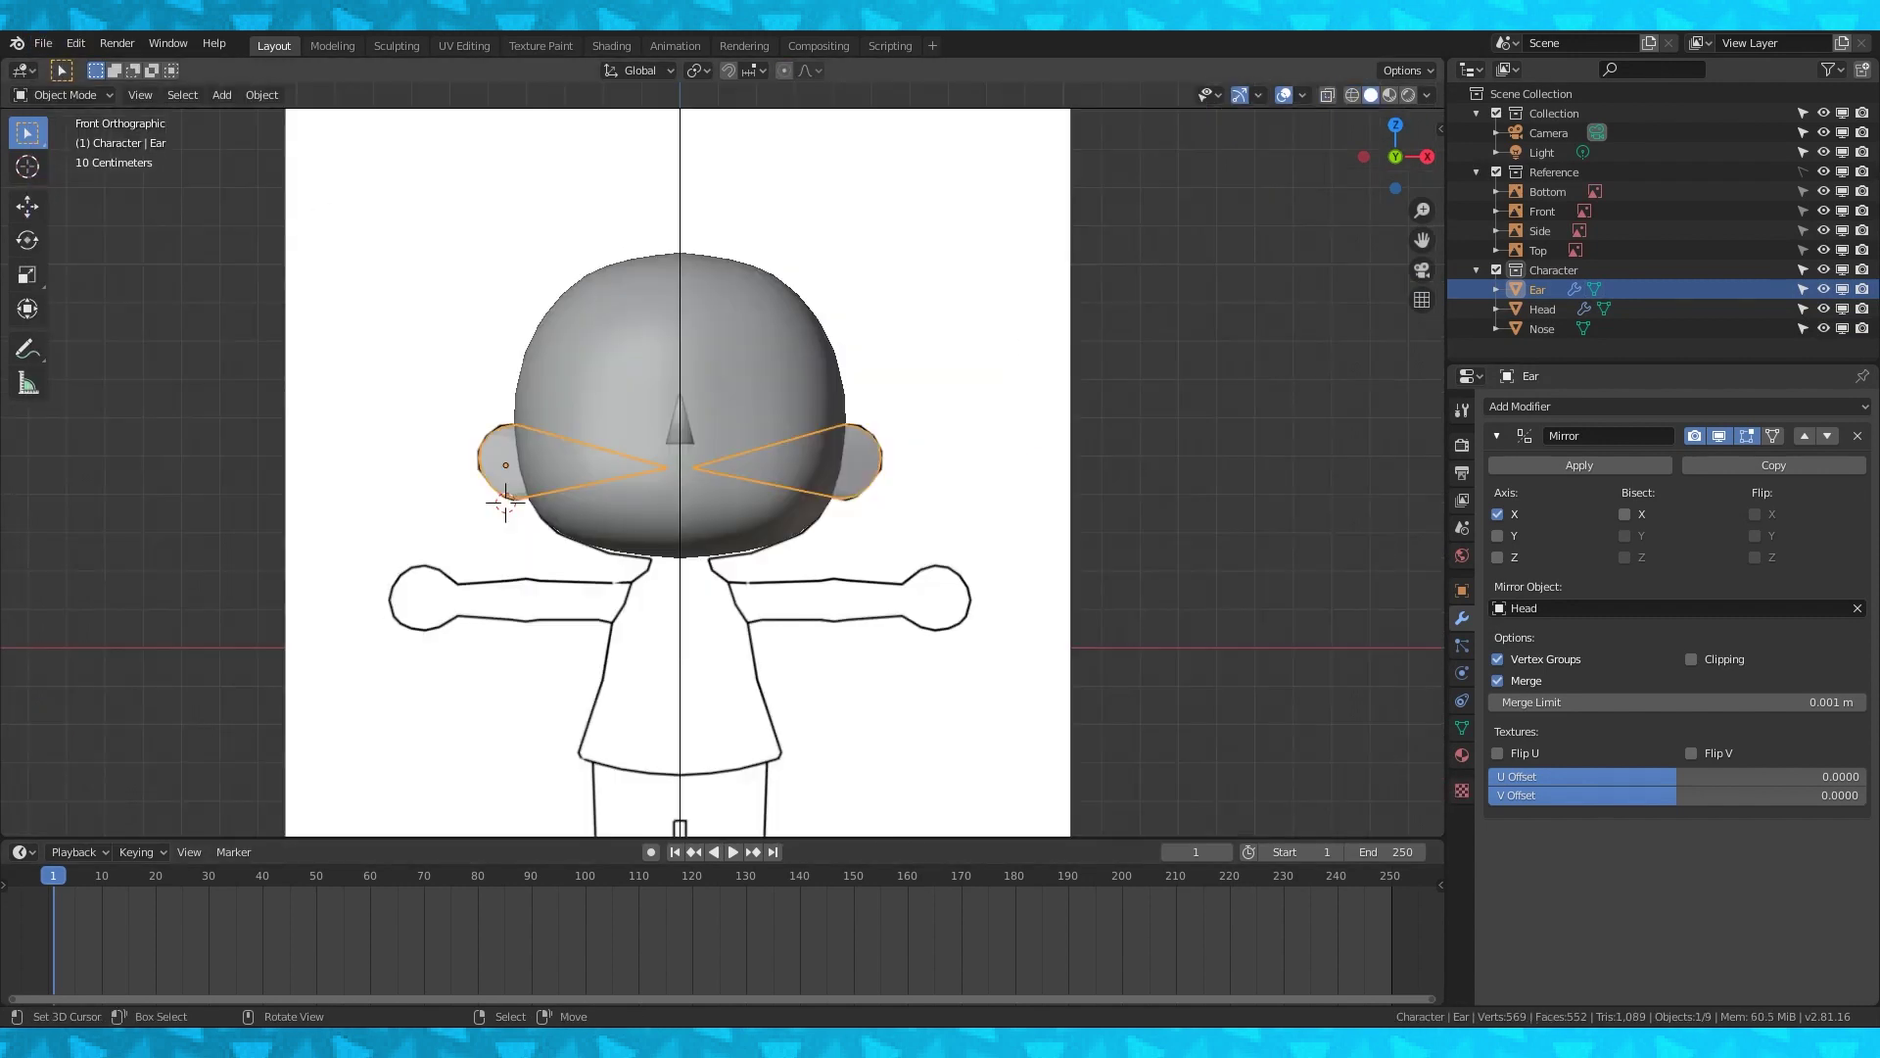
pyautogui.scroll(-2, 566, 468)
pyautogui.scroll(2, 623, 468)
pyautogui.keyDown('shift'); pyautogui.moveTo(566, 468); pyautogui.dragTo(764, 492, button='middle'); pyautogui.keyUp('shift')
pyautogui.scroll(2, 640, 492)
# Apply Shade Smooth to all of the ear's faces, leave Edit Mode and return to the front view.
pyautogui.press('Tab')
pyautogui.press('Tab')
pyautogui.press('Tab')
pyautogui.press('a')
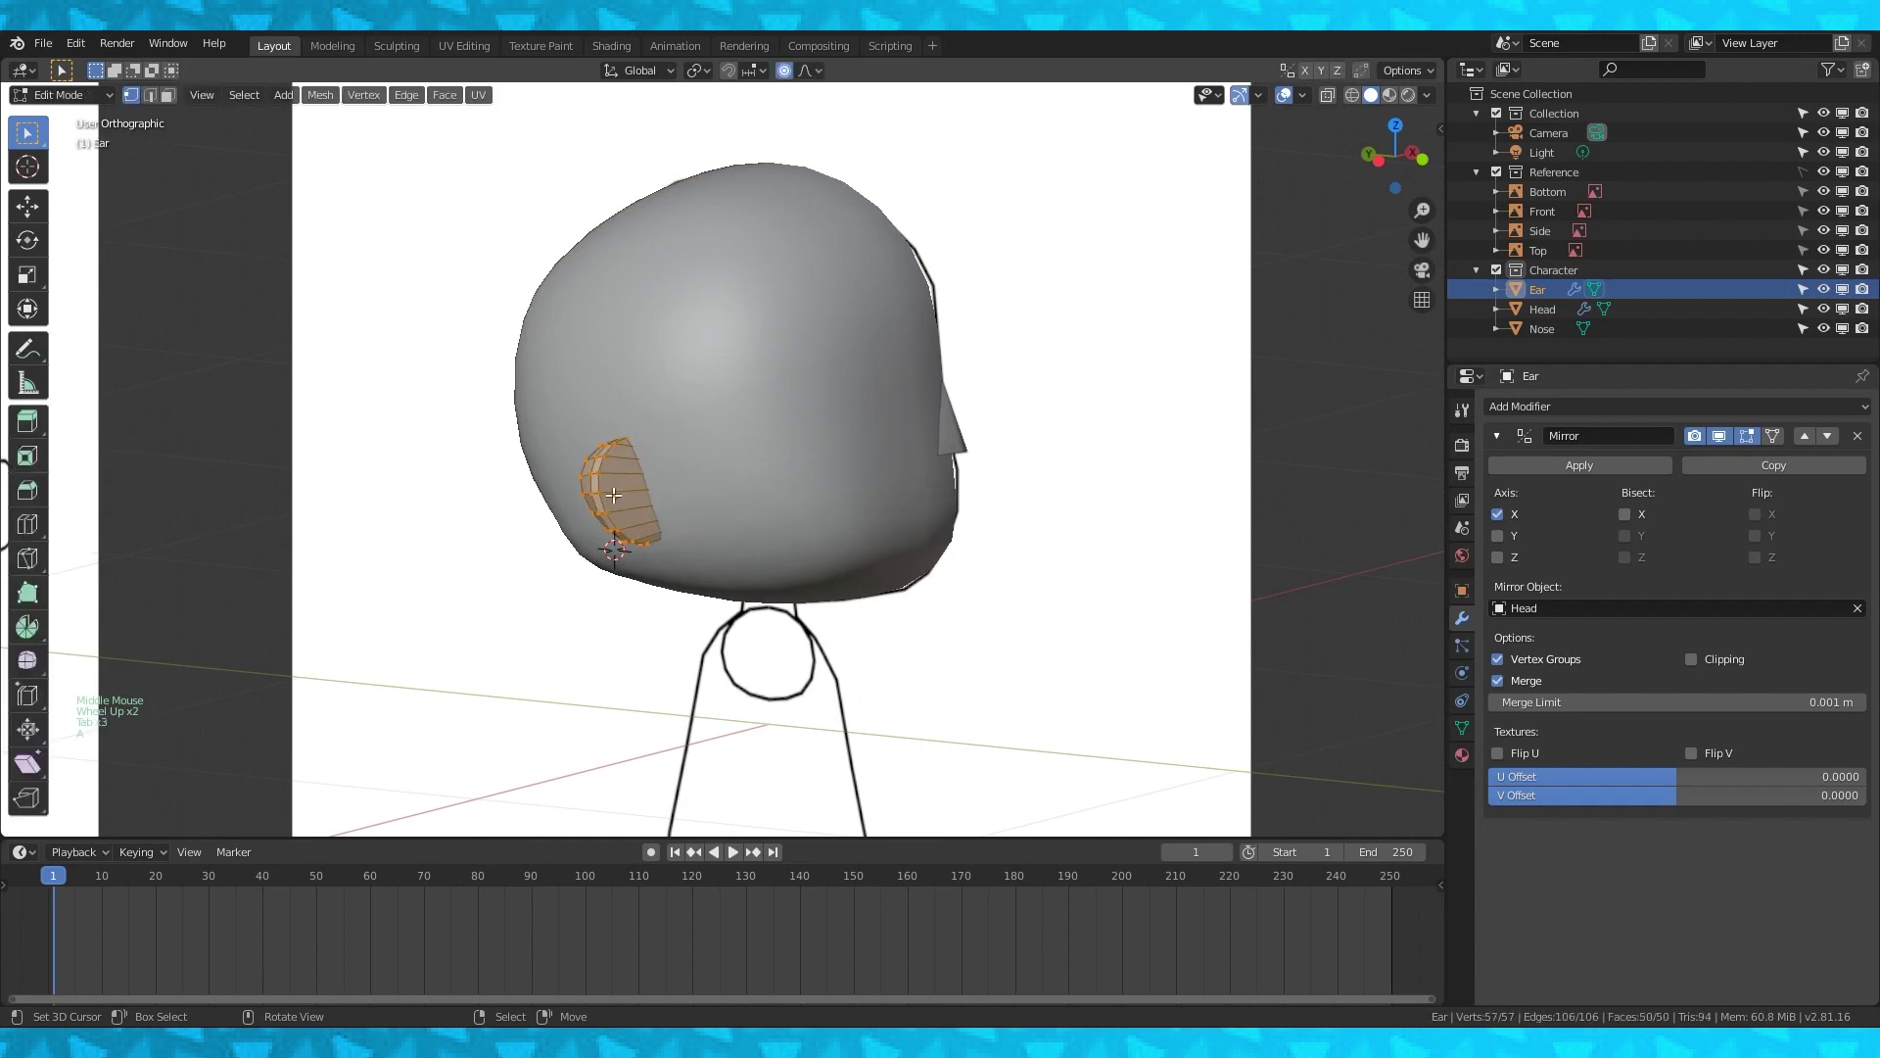
pyautogui.moveTo(639, 492); pyautogui.dragTo(580, 368, button='middle')
pyautogui.click(450, 95)
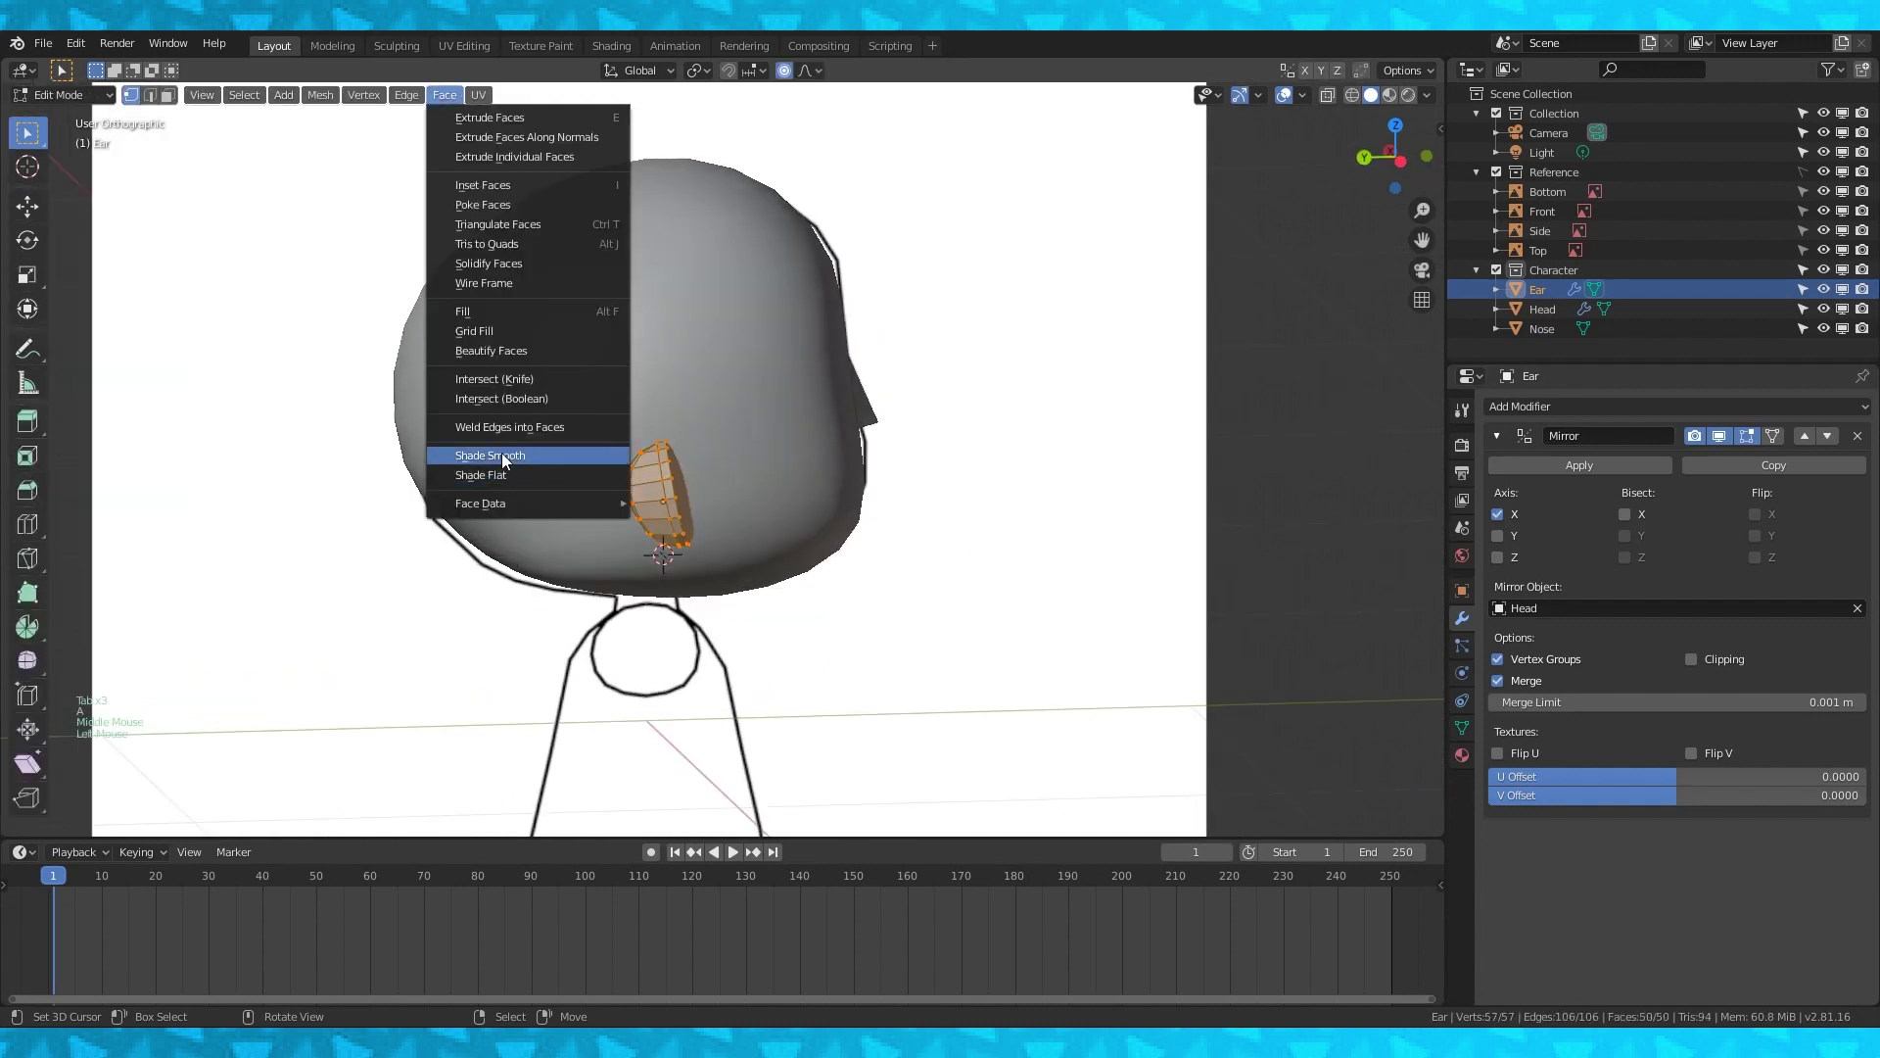
pyautogui.click(501, 453)
pyautogui.press('Tab')
pyautogui.moveTo(911, 513); pyautogui.dragTo(888, 480, button='middle')
pyautogui.press('KP_1')
pyautogui.scroll(-2, 703, 459)
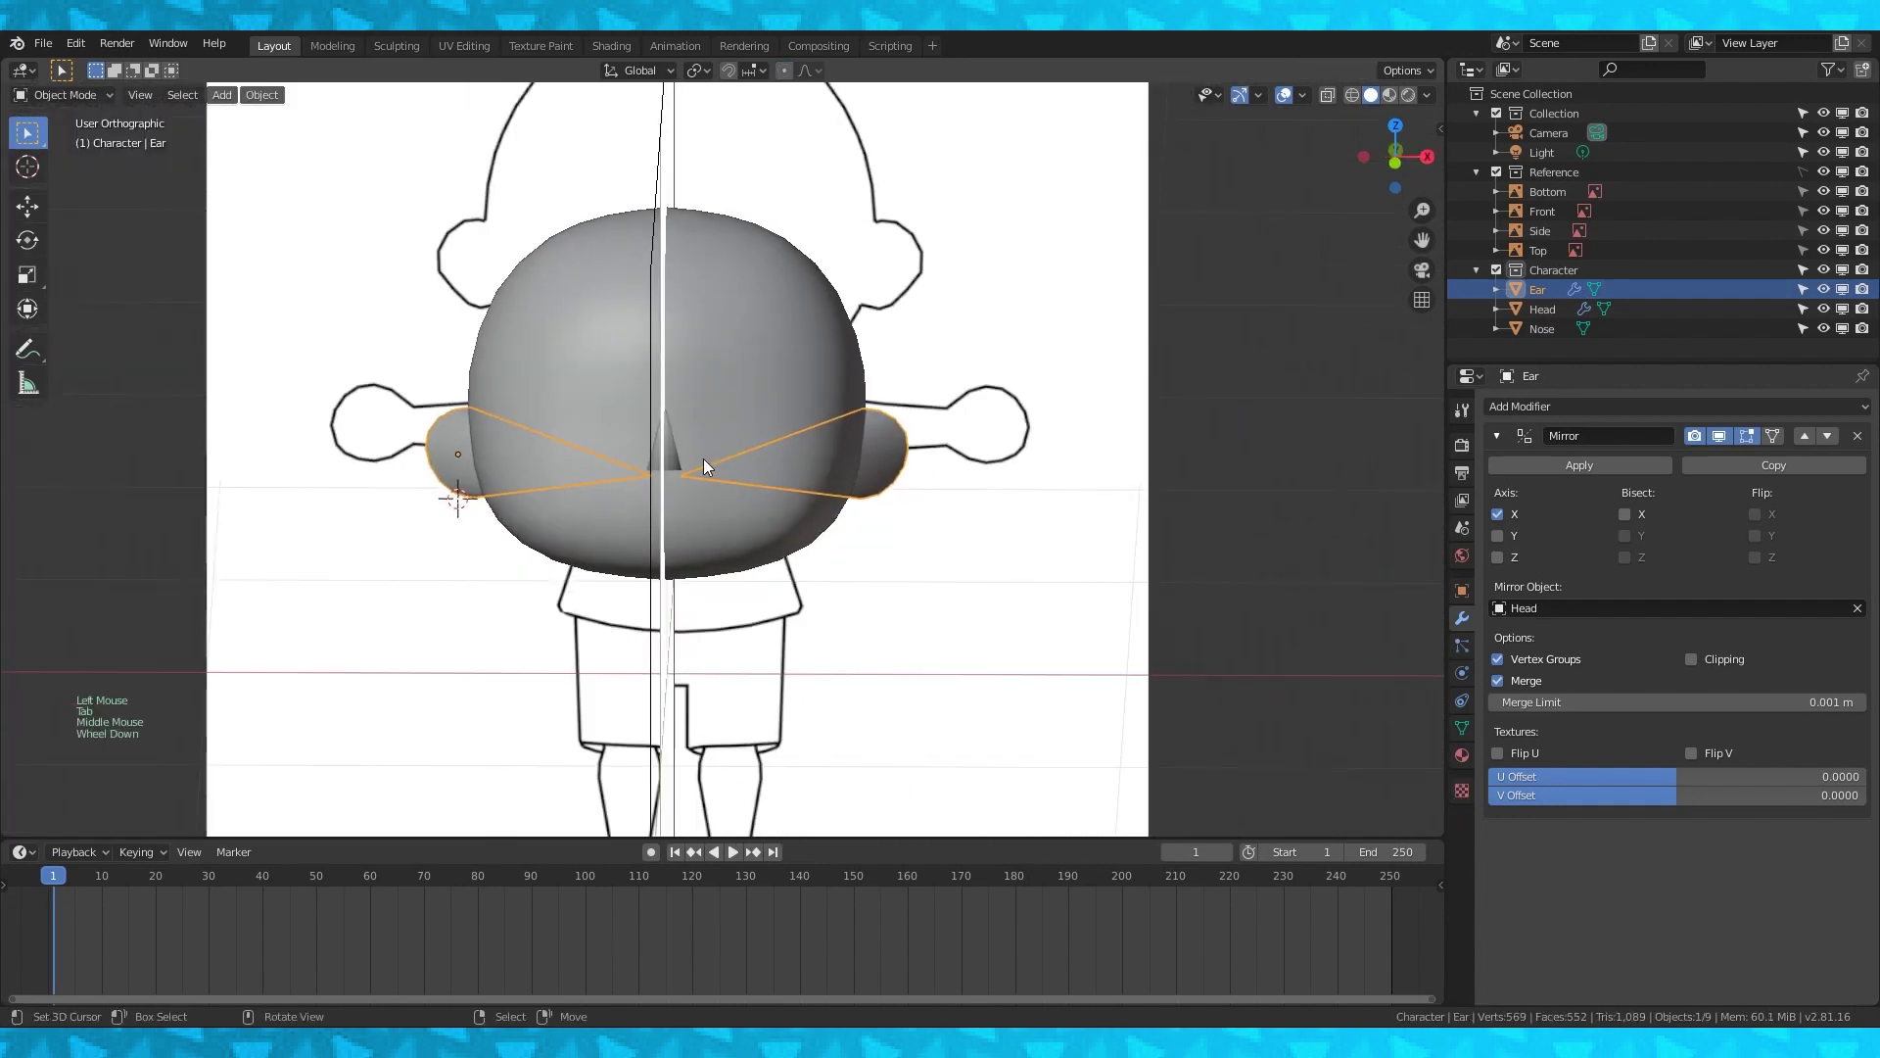